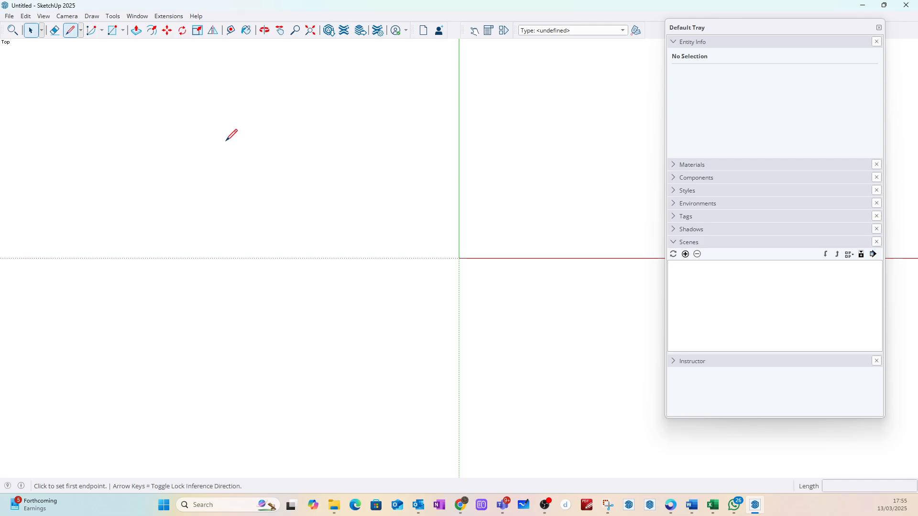
Step: Draw a 140 mm line parallel to the red axis near the origin and a 38 mm line perpendicular from its end
middle_click_drag(463, 244, 356, 229)
scroll(341, 319, "down", 5)
scroll(404, 186, "up", 4)
scroll(381, 222, "up", 2)
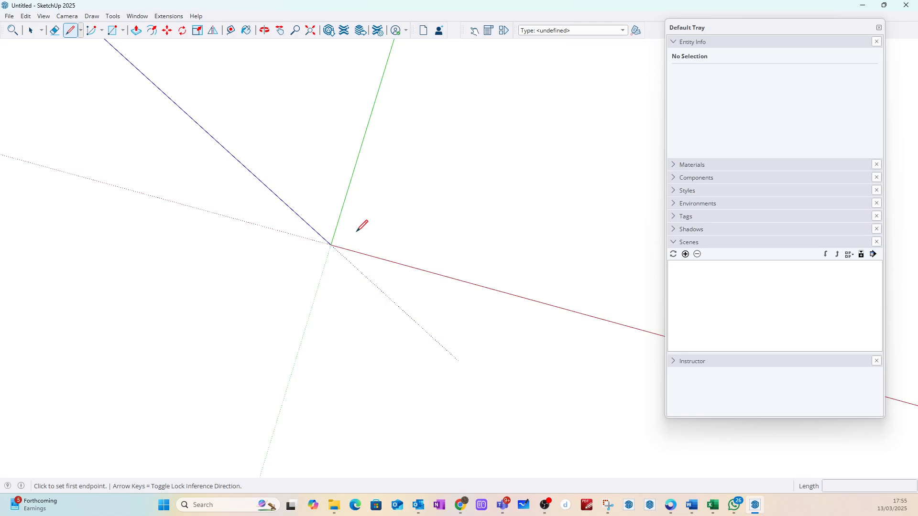
left_click(357, 232)
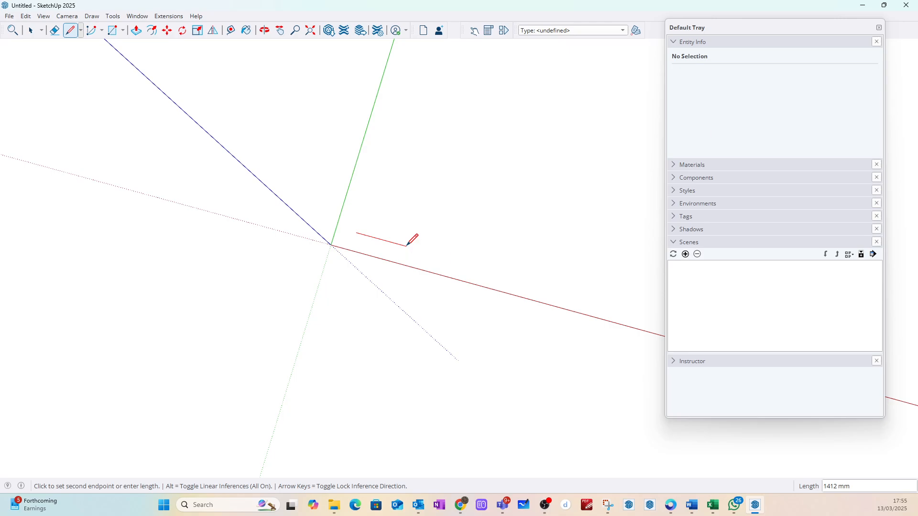
key("Return")
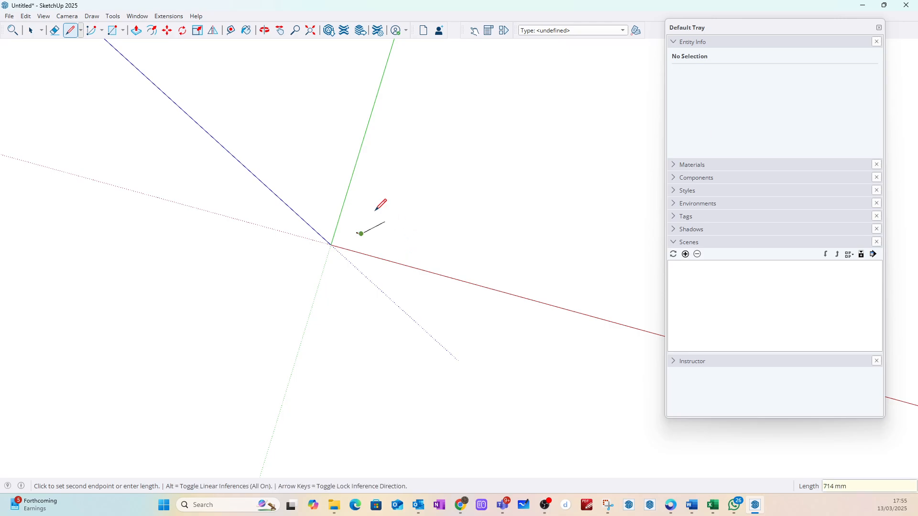
scroll(376, 210, "up", 5)
scroll(344, 256, "up", 3)
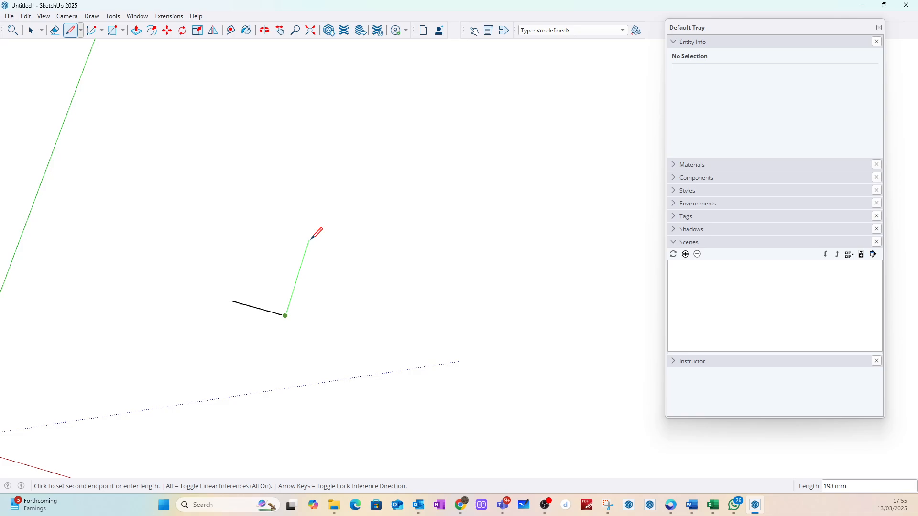
type("38")
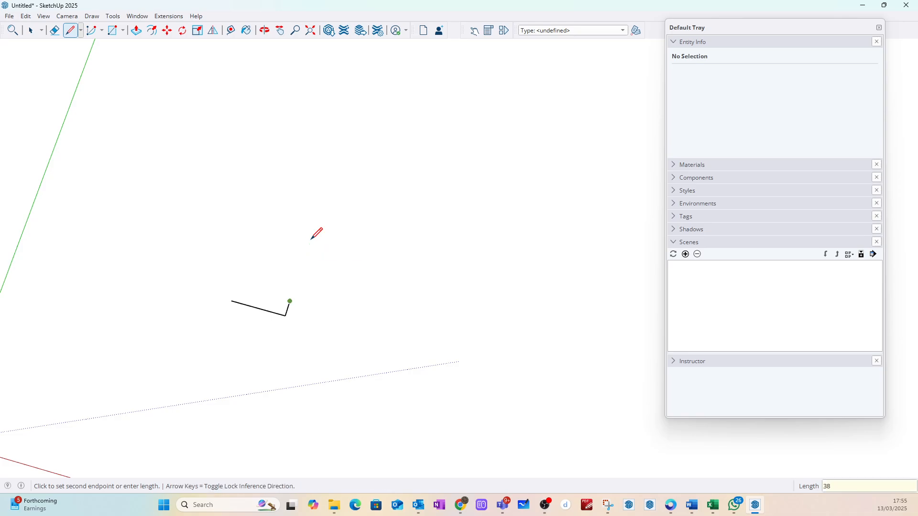
key("Escape")
Step: Complete the two lines into a 140 × 38 mm rectangle using their free endpoints as opposite corners
left_click(112, 30)
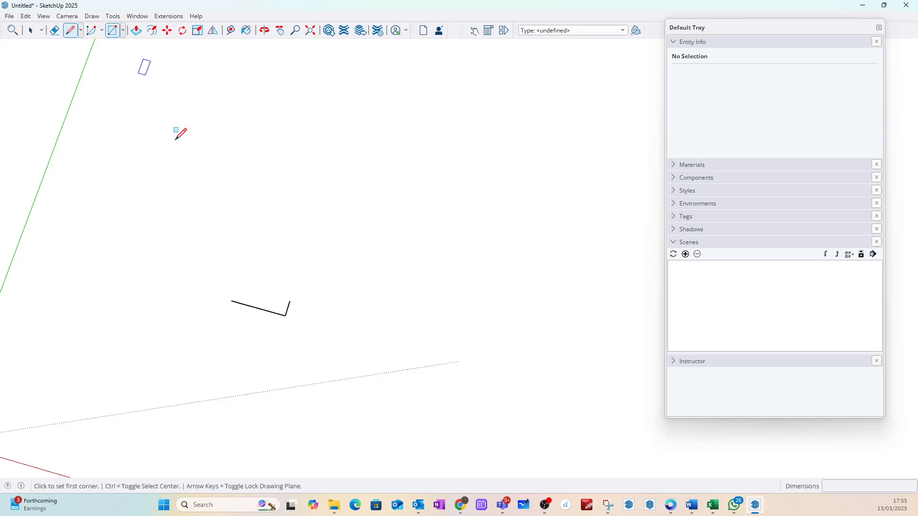
left_click(232, 301)
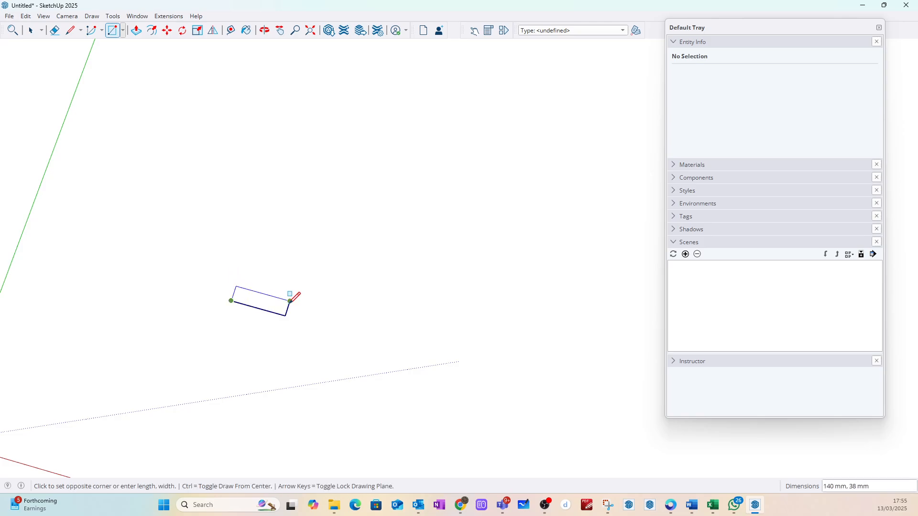
left_click(290, 301)
left_click(30, 31)
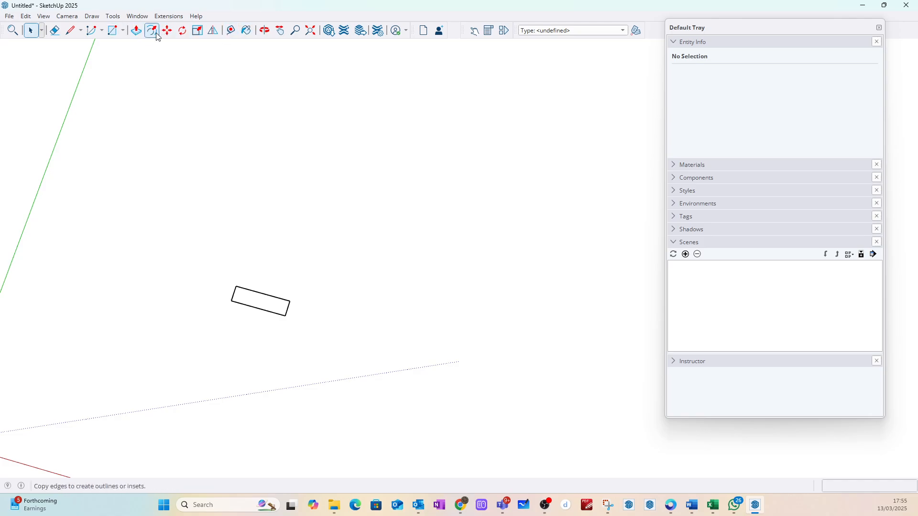
Step: Push/Pull the rectangle upward about 515 mm to form an upright board
left_click(135, 30)
middle_click_drag(281, 293, 256, 286)
left_click_drag(256, 286, 213, 148)
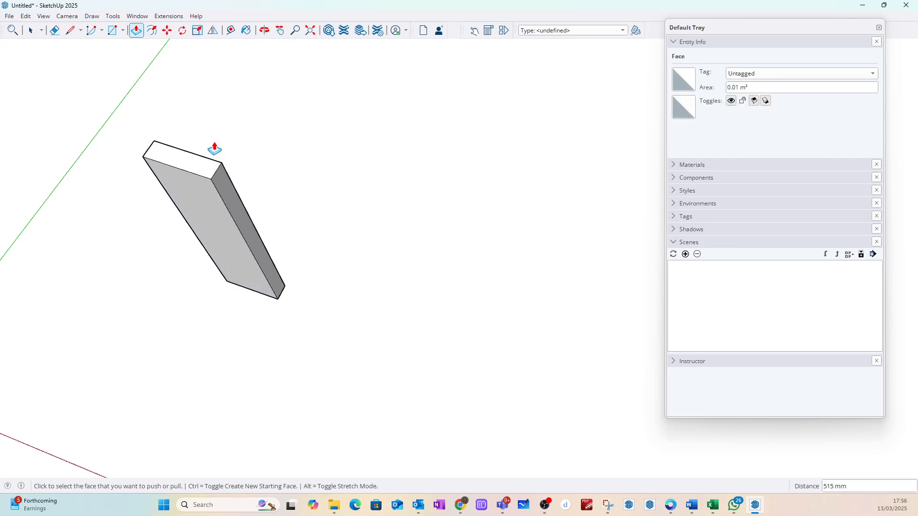
left_click(31, 30)
Step: Select the whole board and turn it into a component with the definition name Blank
middle_click_drag(205, 117, 168, 180)
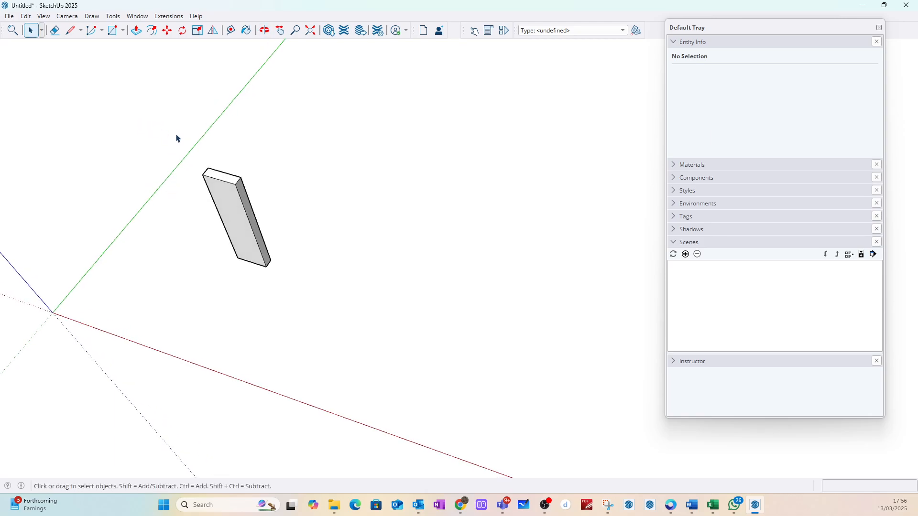
middle_click_drag(116, 215, 337, 122)
key("space")
left_click_drag(330, 117, 526, 377)
right_click(416, 243)
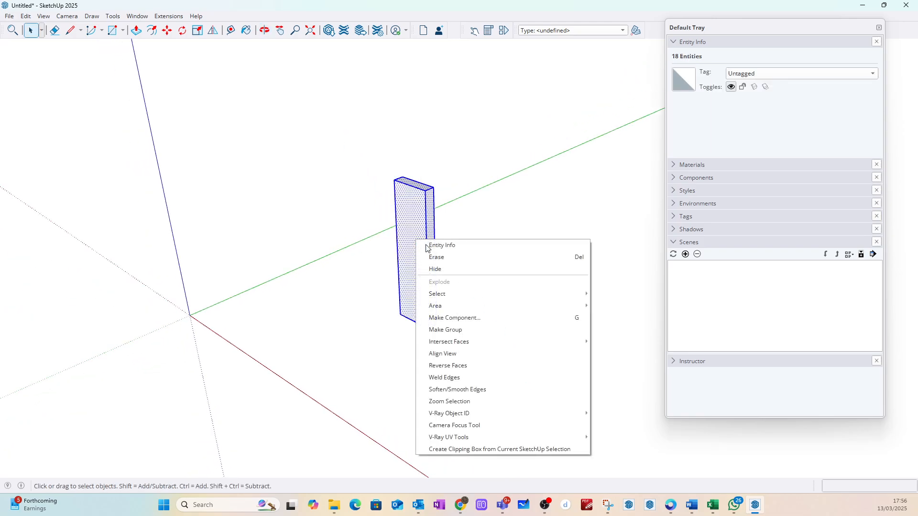
left_click(457, 318)
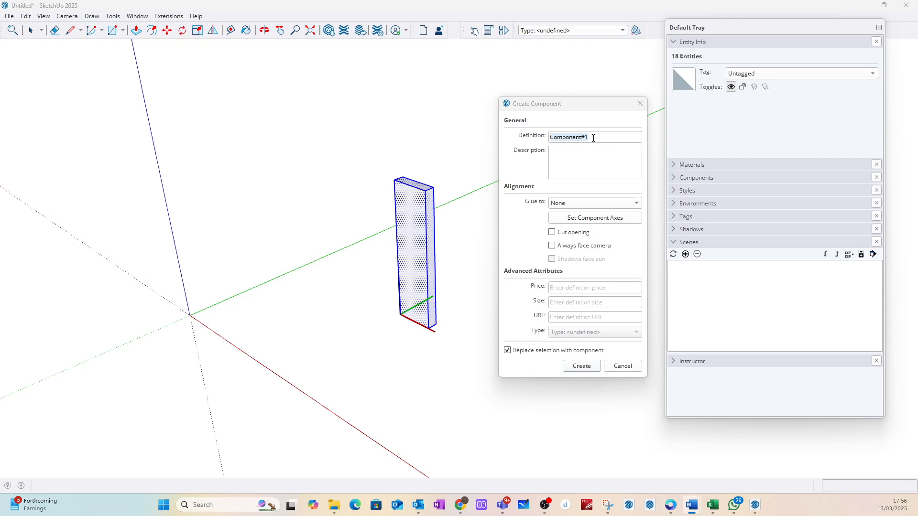
left_click_drag(594, 138, 544, 137)
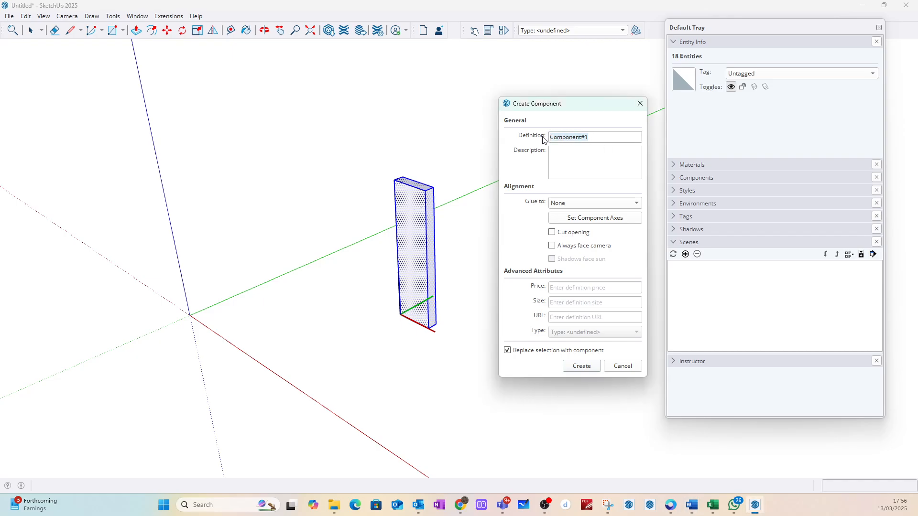
type("Blank")
key("Return")
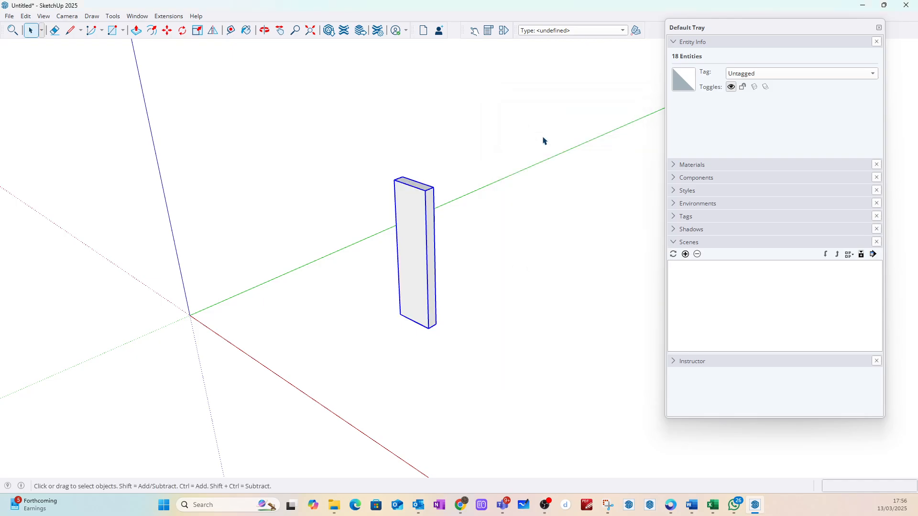
left_click(510, 189)
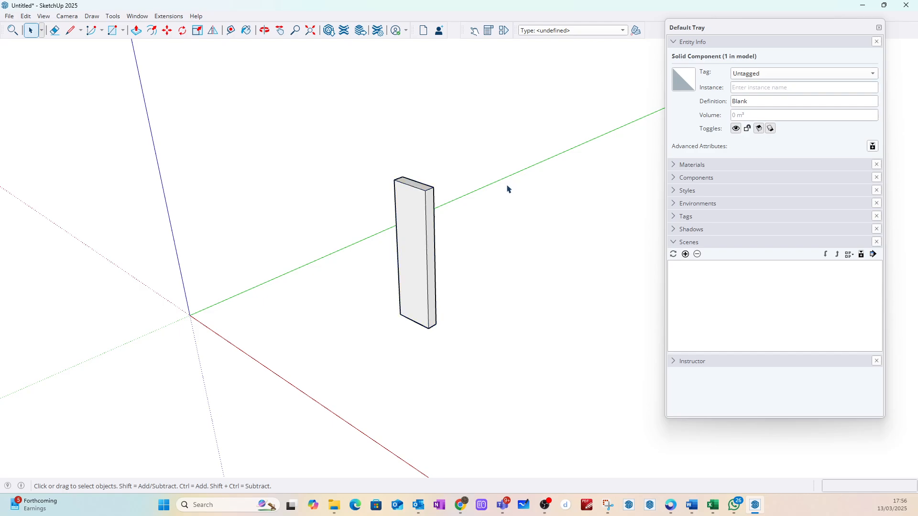
Step: Move the Blank component by its lower front corner onto the axes origin and clear the selection
left_click(424, 228)
key("m")
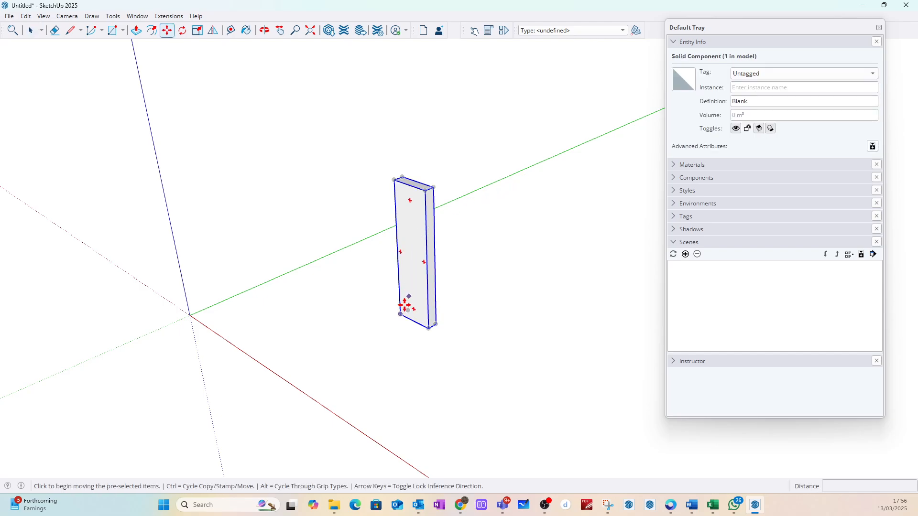
left_click(400, 314)
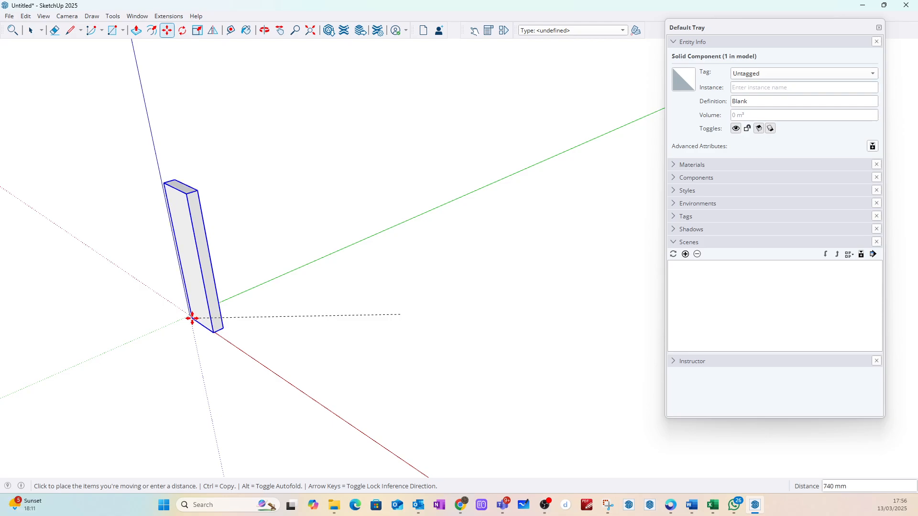
middle_click_drag(188, 316, 213, 372)
scroll(213, 372, "up", 3)
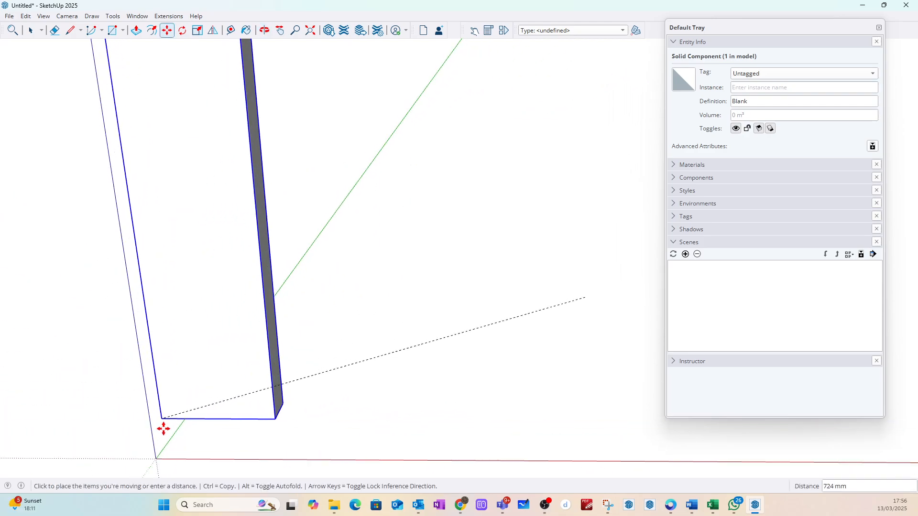
left_click(153, 456)
key("space")
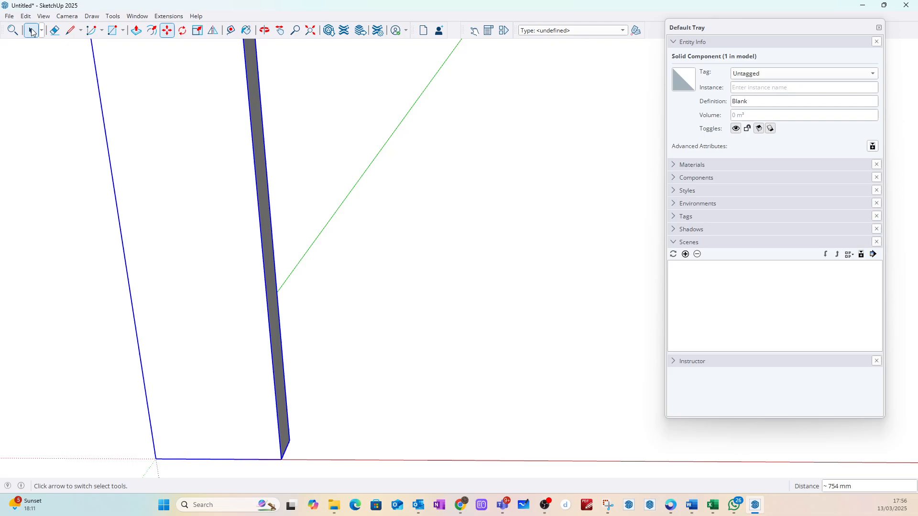
left_click(487, 195)
Step: Paint the Blank component with D03_Lemon_Mist from Solid Colors, then move the tray clear of the toolbar area
scroll(402, 237, "down", 4)
middle_click_drag(424, 224, 455, 211)
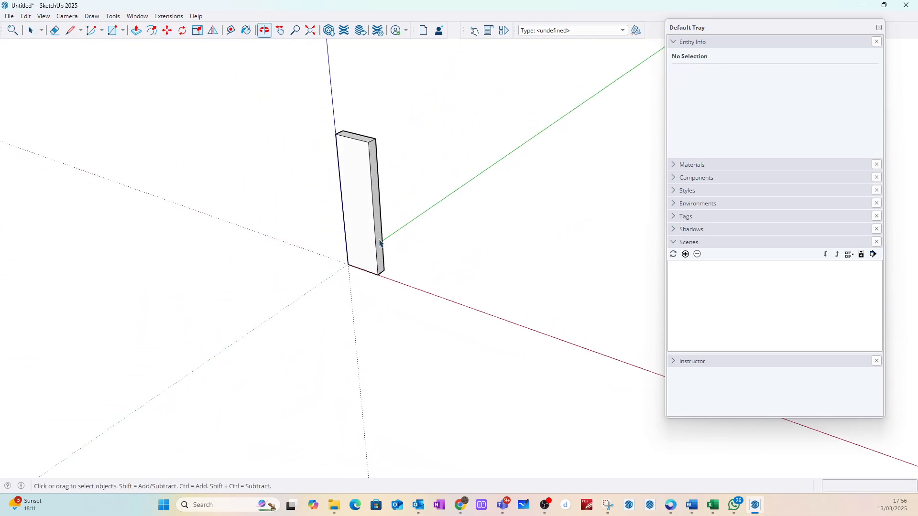
left_click(674, 165)
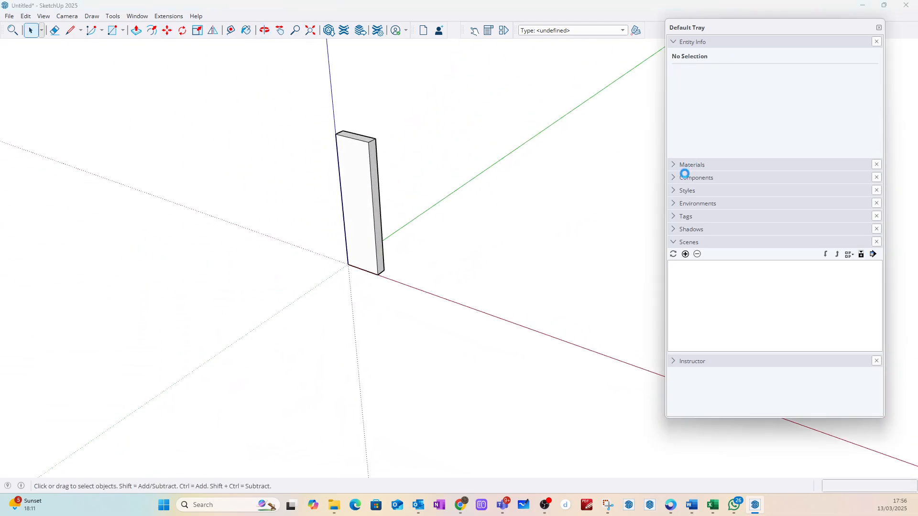
scroll(777, 334, "down", 3)
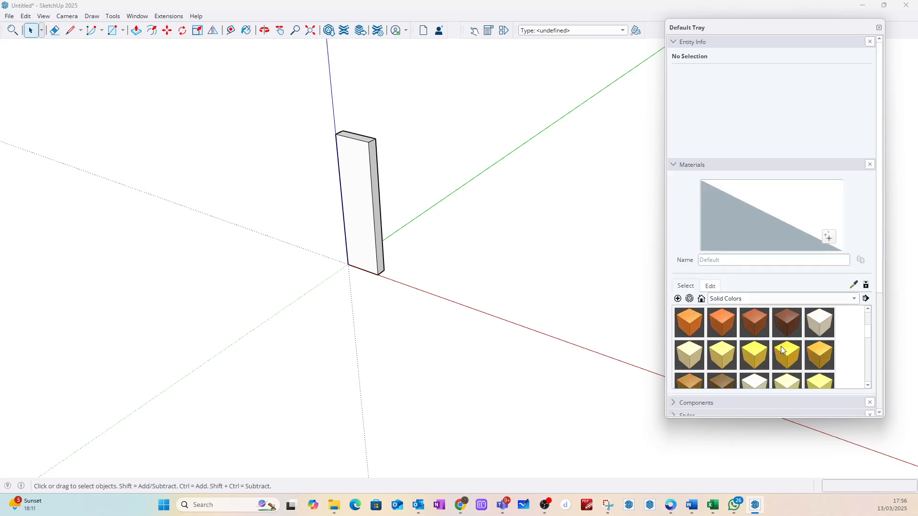
left_click(735, 359)
left_click(365, 155)
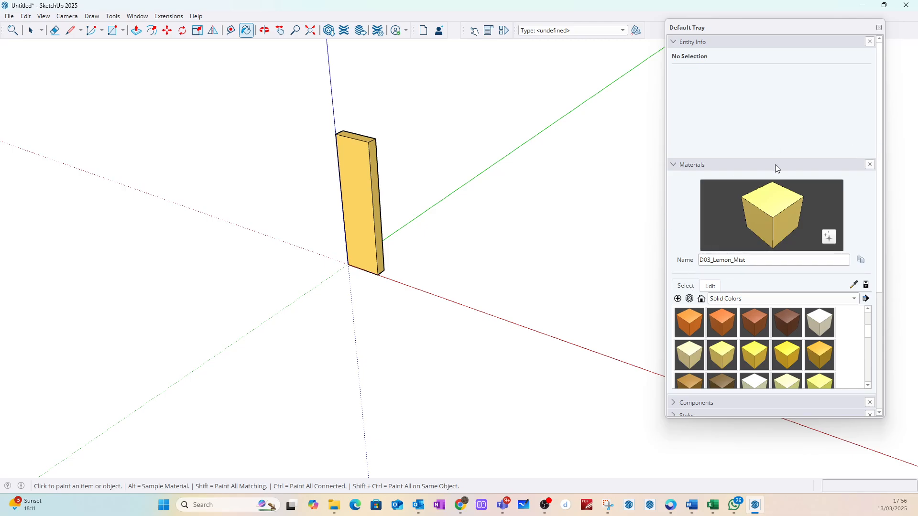
left_click(679, 166)
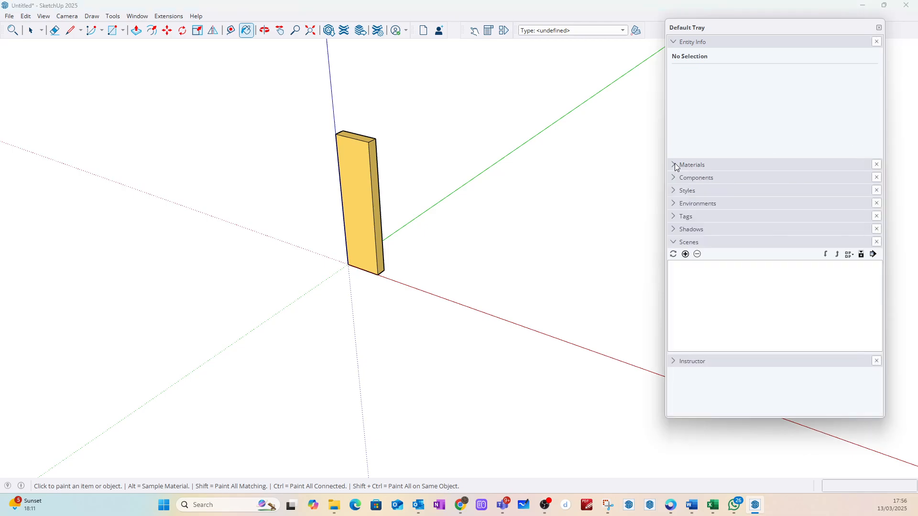
left_click(31, 32)
middle_click_drag(362, 197, 411, 143)
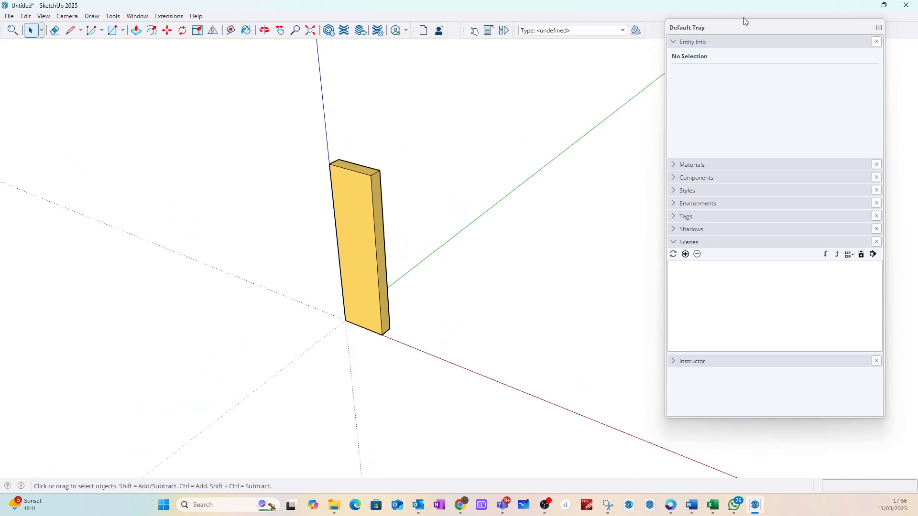
left_click_drag(744, 21, 775, 61)
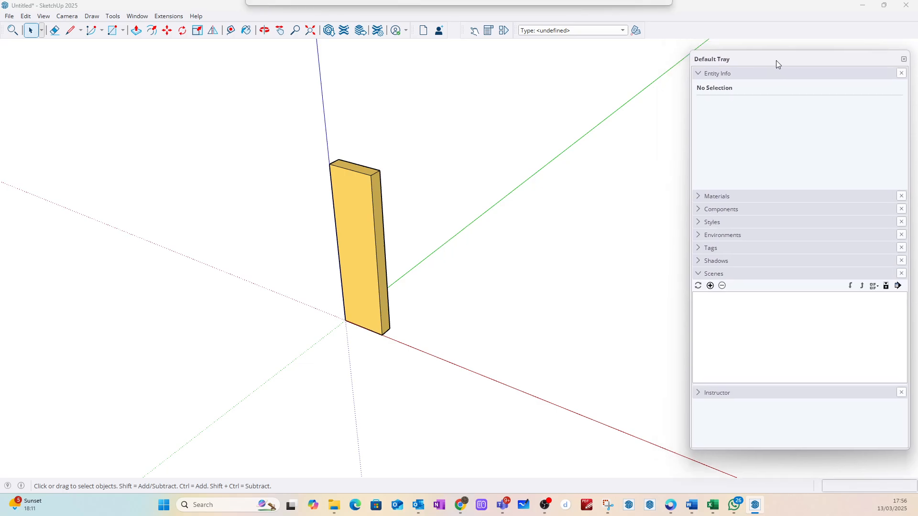
Step: Hide the Dynamic Components toolbar and show it again
right_click(662, 32)
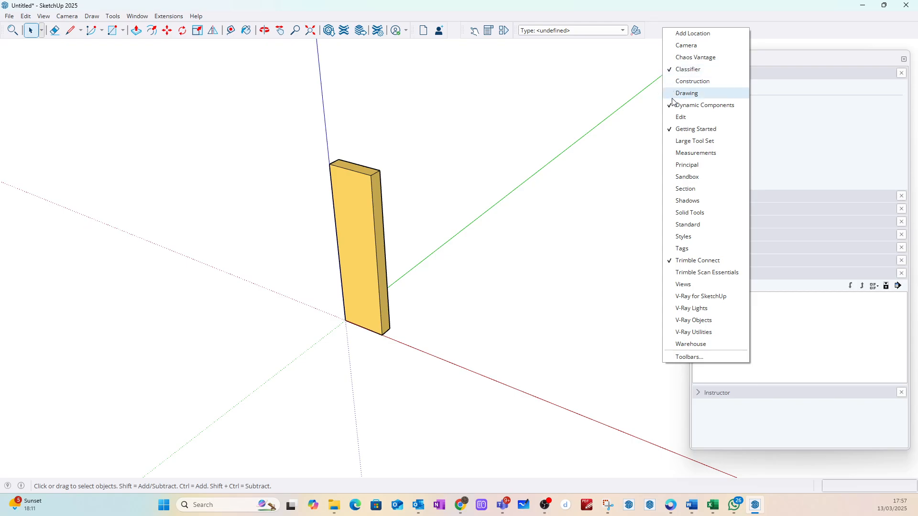
left_click(693, 105)
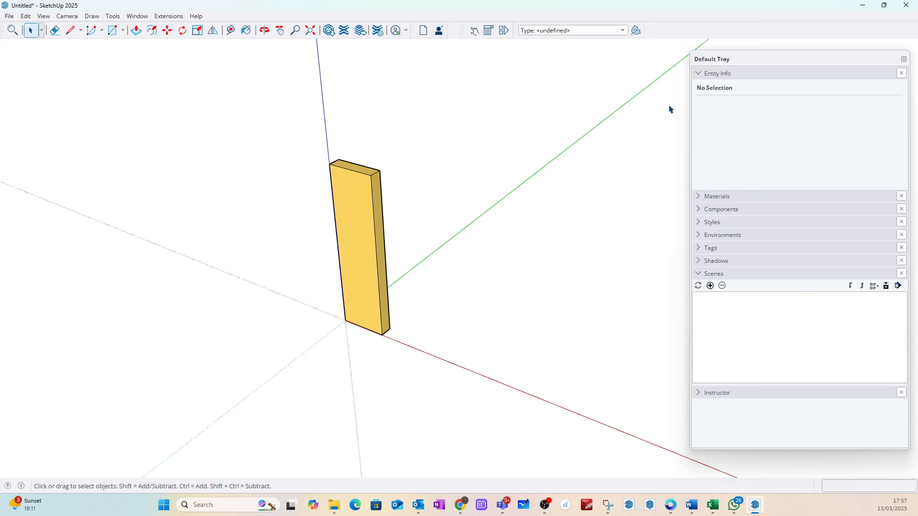
right_click(657, 32)
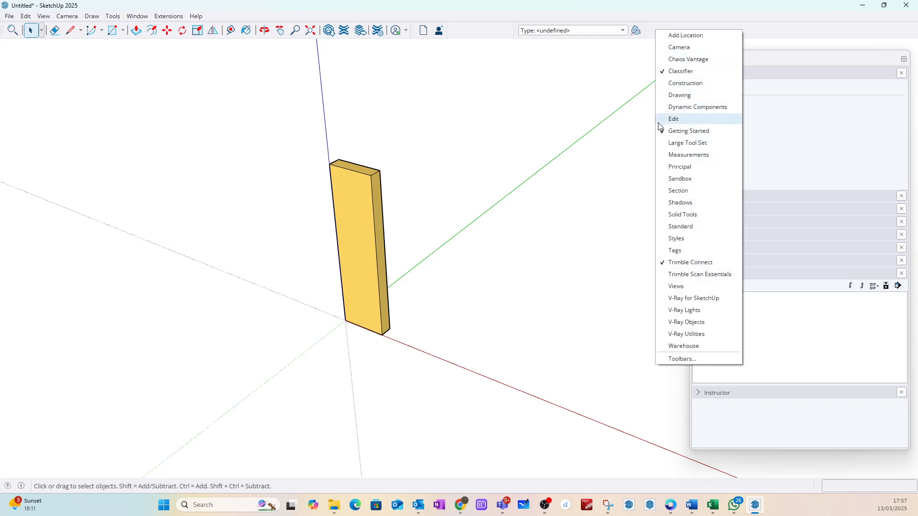
left_click(665, 108)
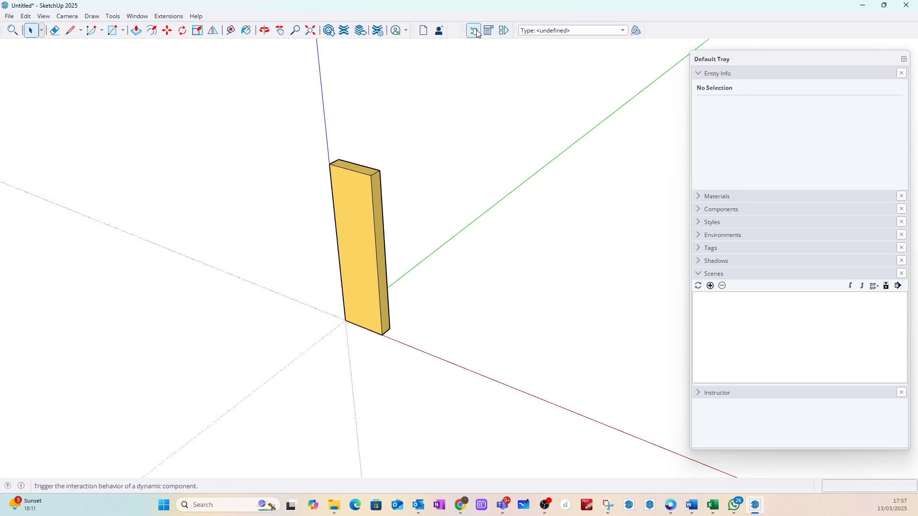
Step: Undock the Dynamic Components toolbar and open the Component Options and Component Attributes windows, placing the attributes window beside the board
left_click_drag(459, 30, 457, 79)
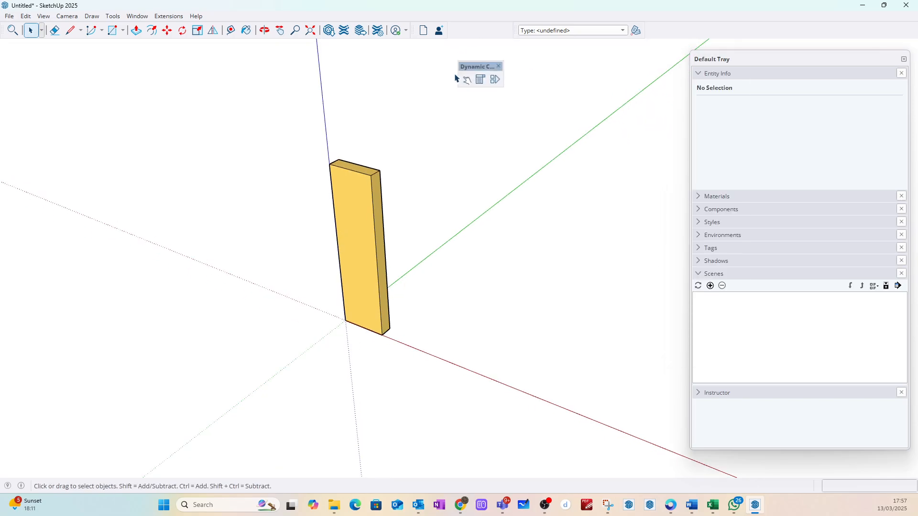
left_click(480, 83)
left_click(496, 84)
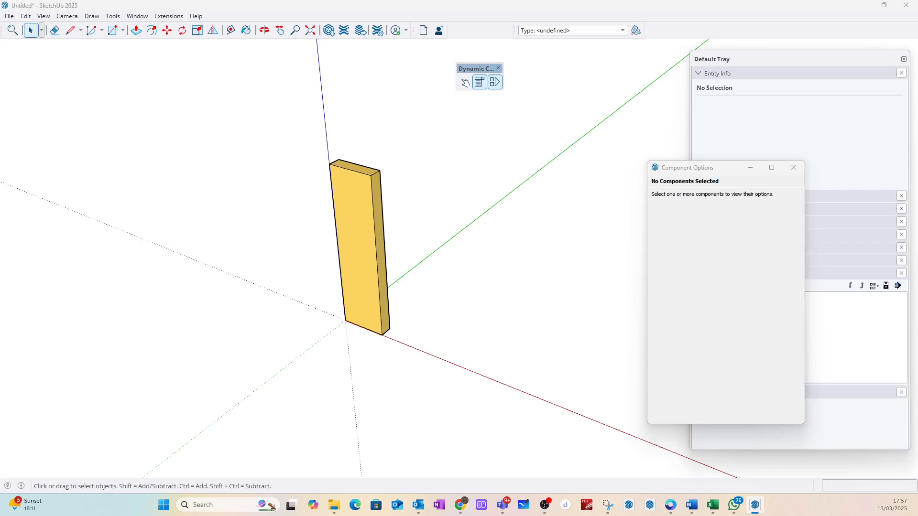
left_click_drag(604, 91, 537, 150)
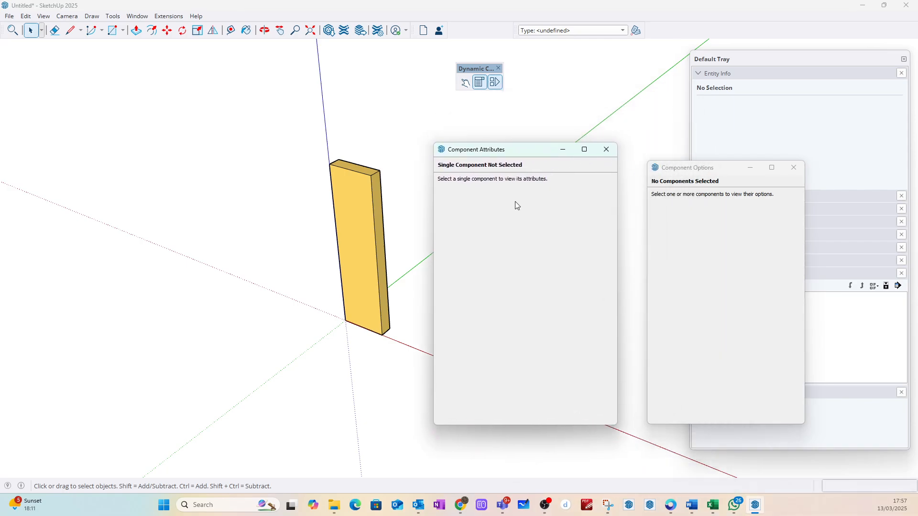
Step: Load the Blank component into Component Attributes, closing Component Options and docking the Dynamic Components toolbar again
left_click(361, 248)
left_click(793, 167)
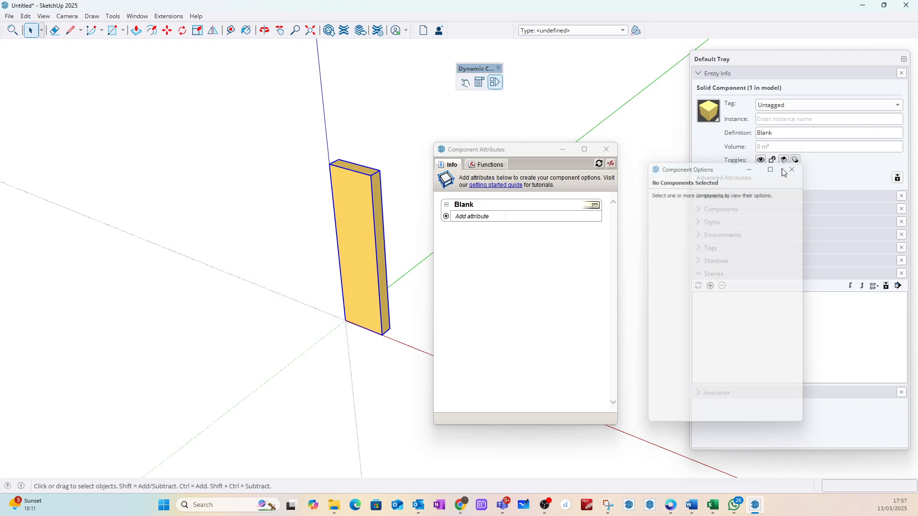
left_click_drag(472, 69, 479, 22)
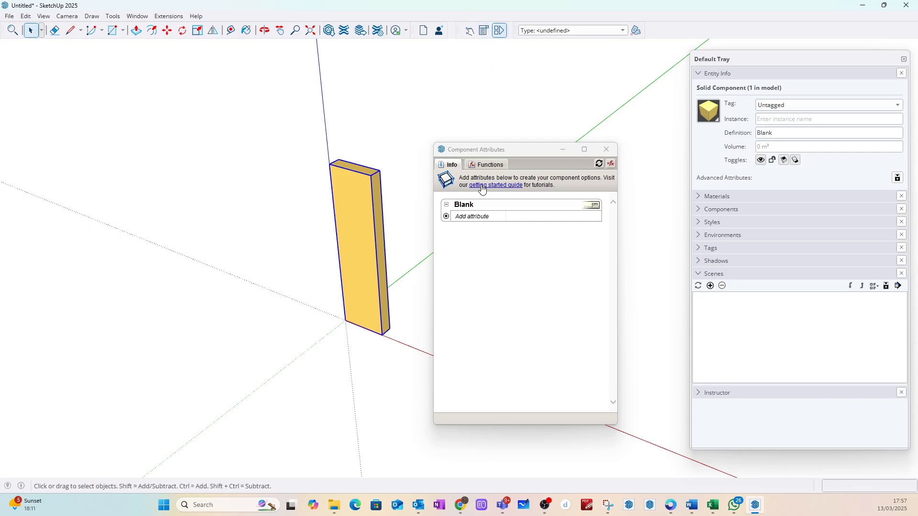
Step: Add the LenX, LenY and LenZ size attributes to the Blank component
left_click(446, 217)
left_click(521, 301)
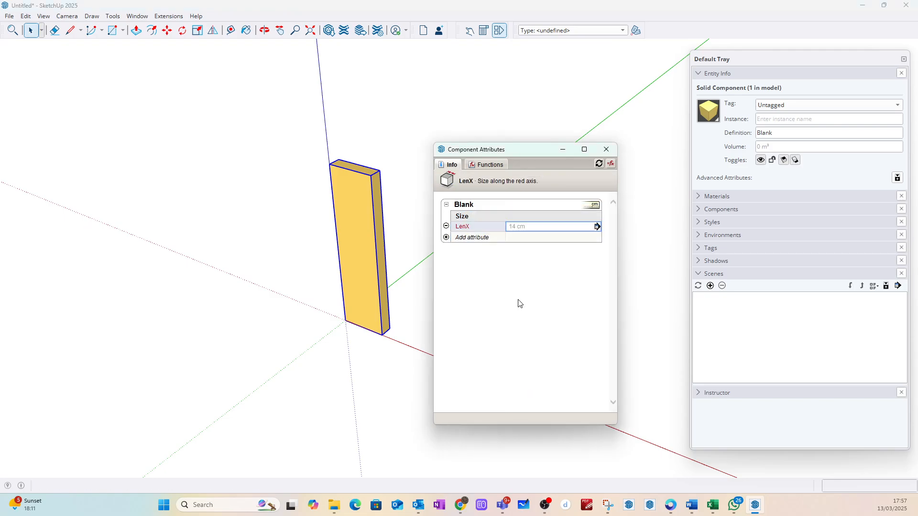
left_click(446, 238)
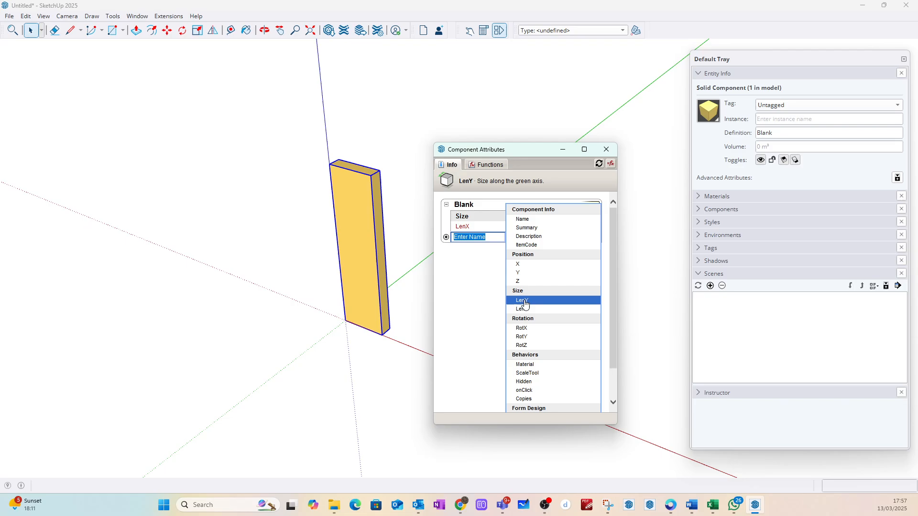
left_click(497, 297)
left_click(447, 249)
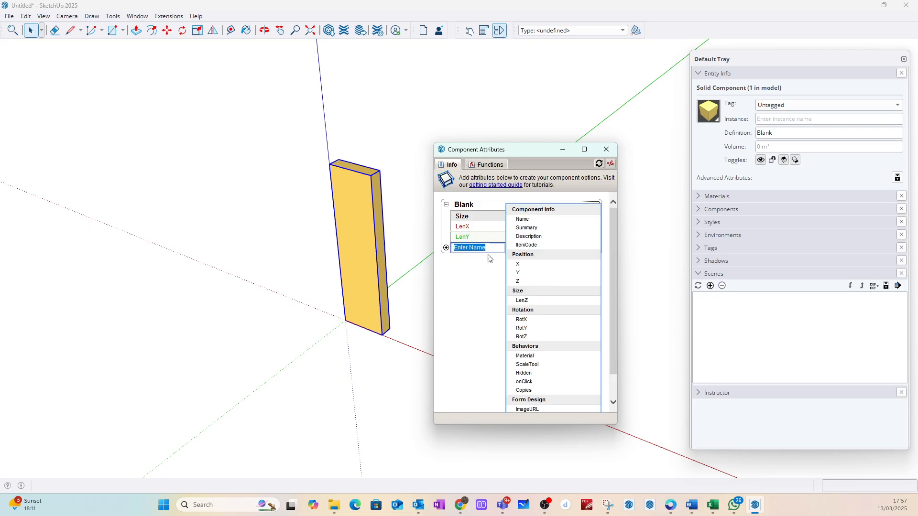
left_click(528, 300)
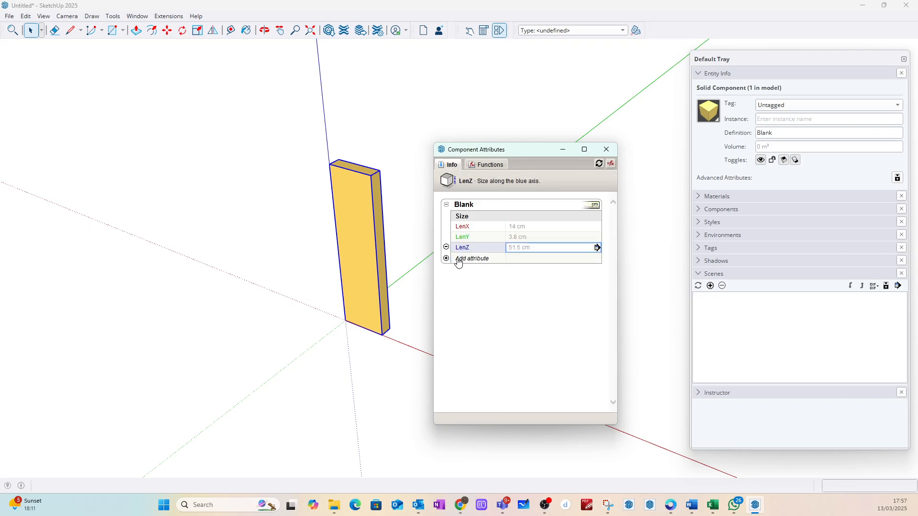
Step: Add a custom attribute named pmean to the Blank component with the value 400
left_click(458, 259)
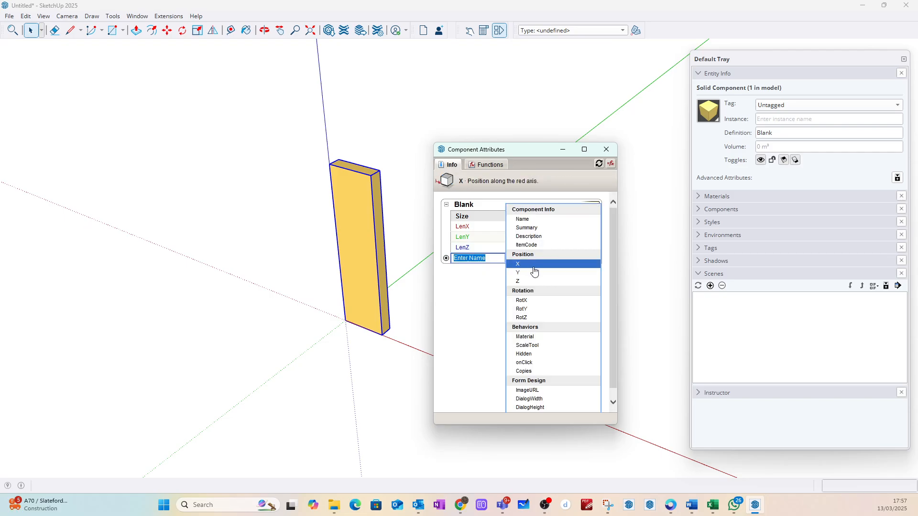
type("pmean")
key("Return")
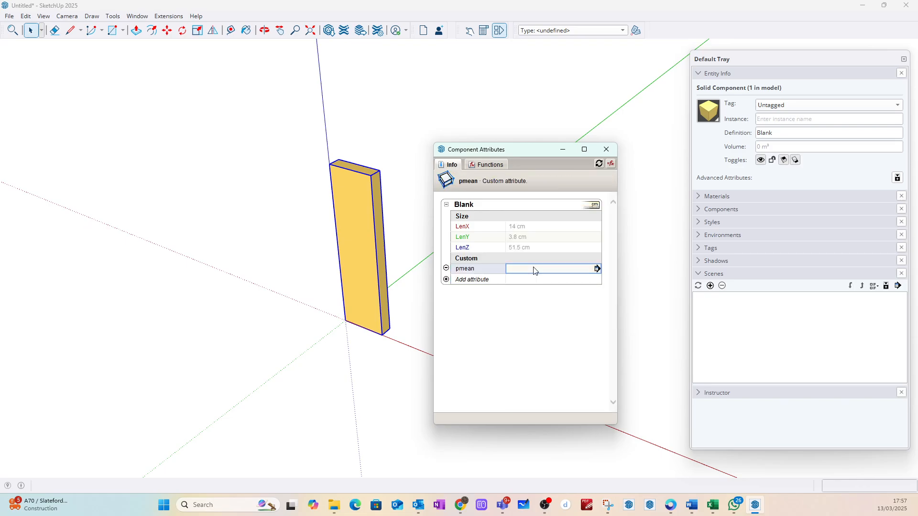
type("400")
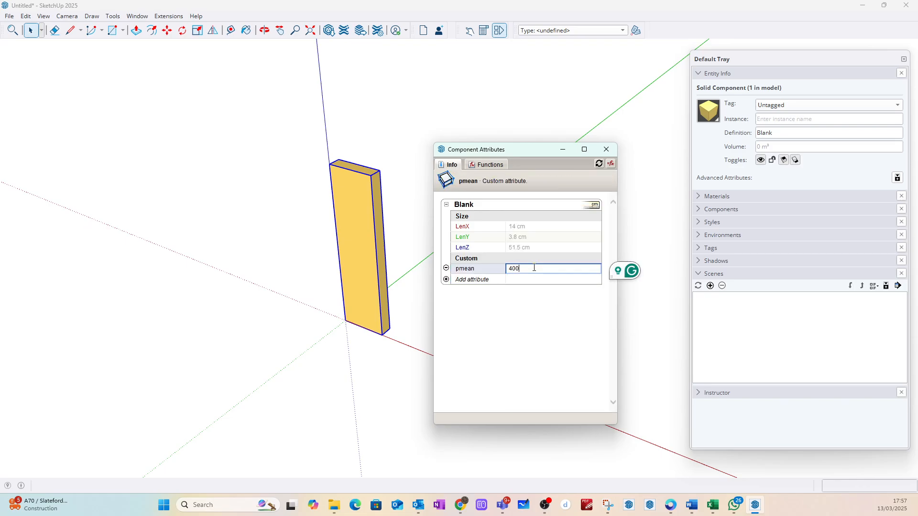
left_click(422, 230)
Step: Deselect the board, then move the Component Attributes window clear of the model and minimise it
left_click(363, 208)
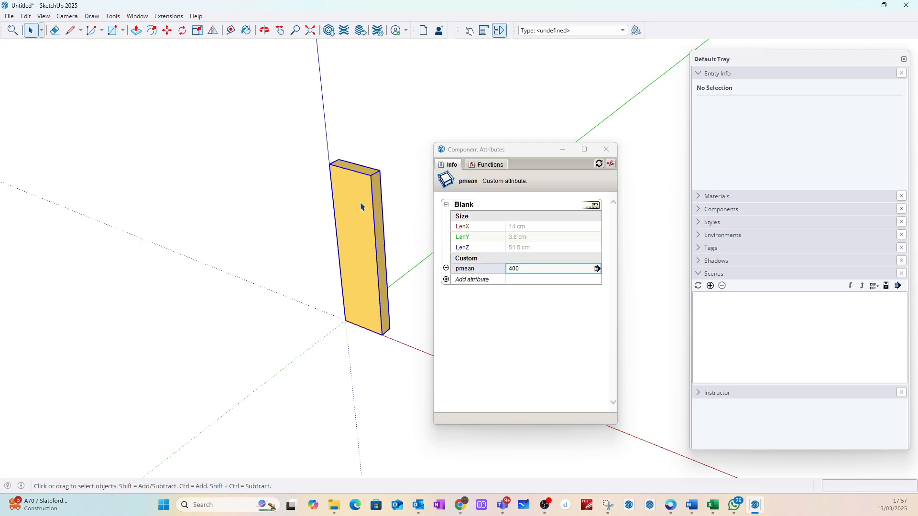
left_click(404, 161)
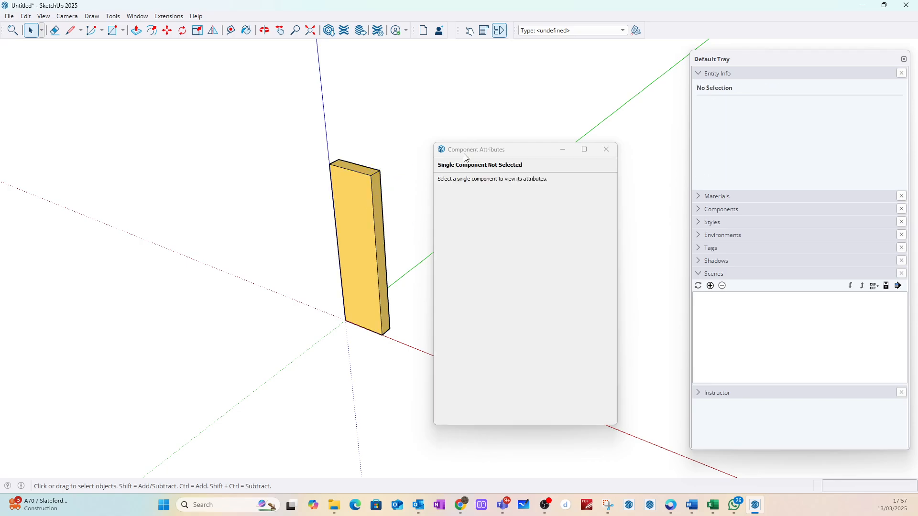
left_click_drag(530, 152, 121, 136)
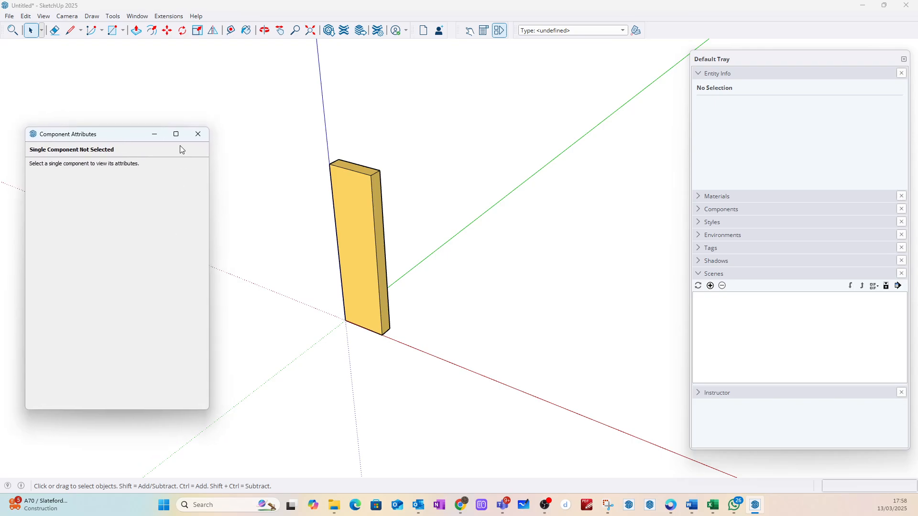
left_click(156, 135)
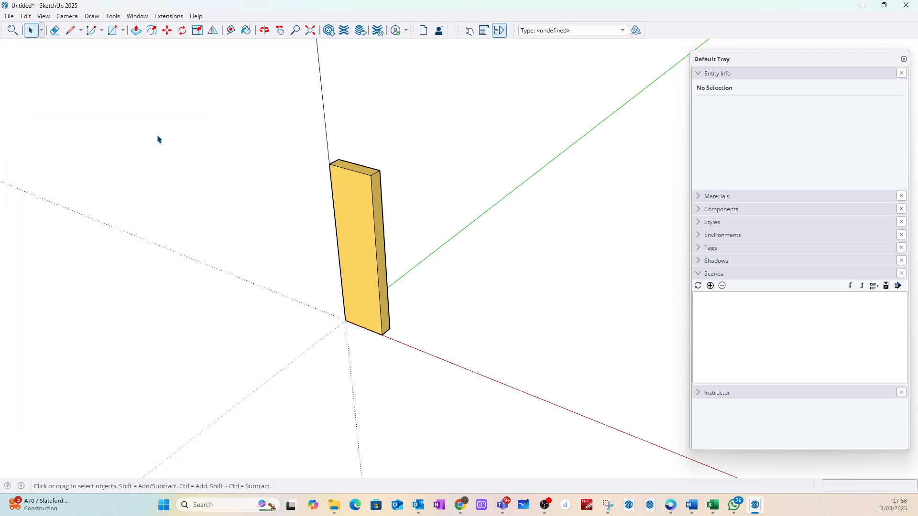
Step: Place a copy of the Blank board on the red axis, about 1889 mm from the original
scroll(271, 302, "down", 5)
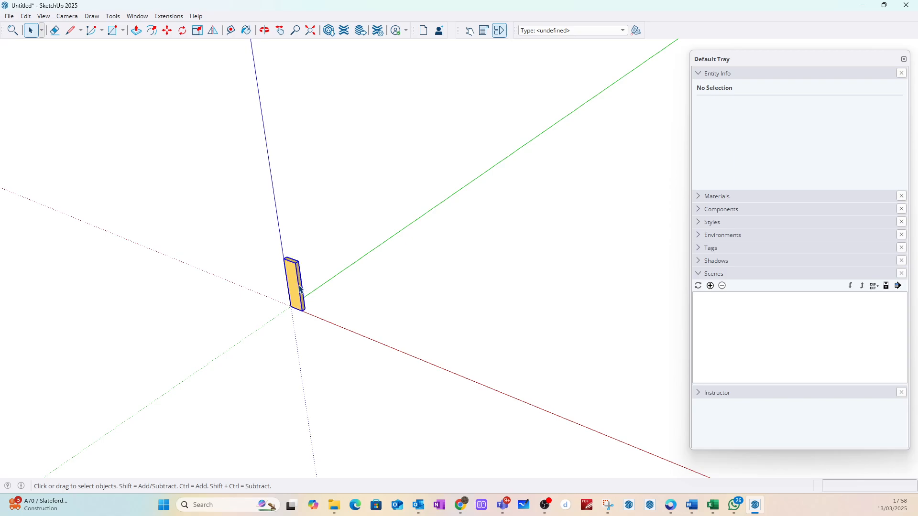
left_click(302, 290)
key("m")
left_click(292, 305)
key("ctrl")
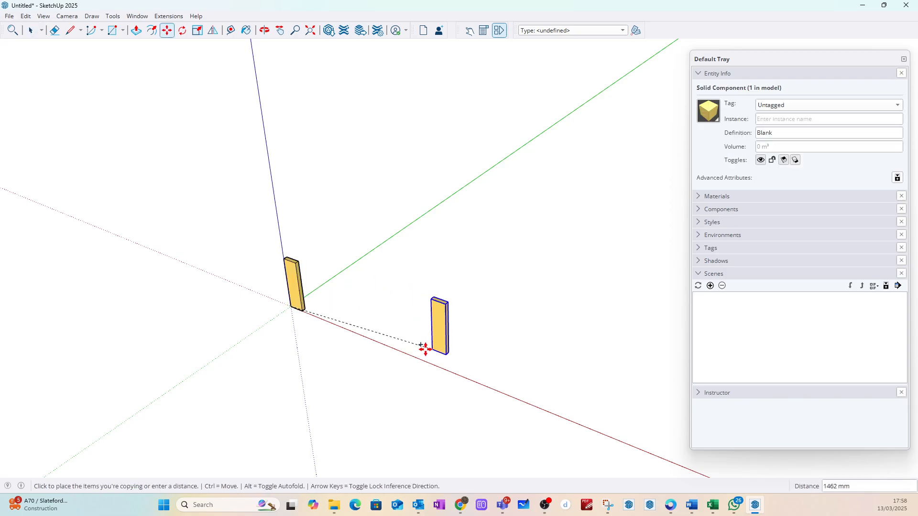
scroll(423, 347, "down", 2)
left_click(453, 368)
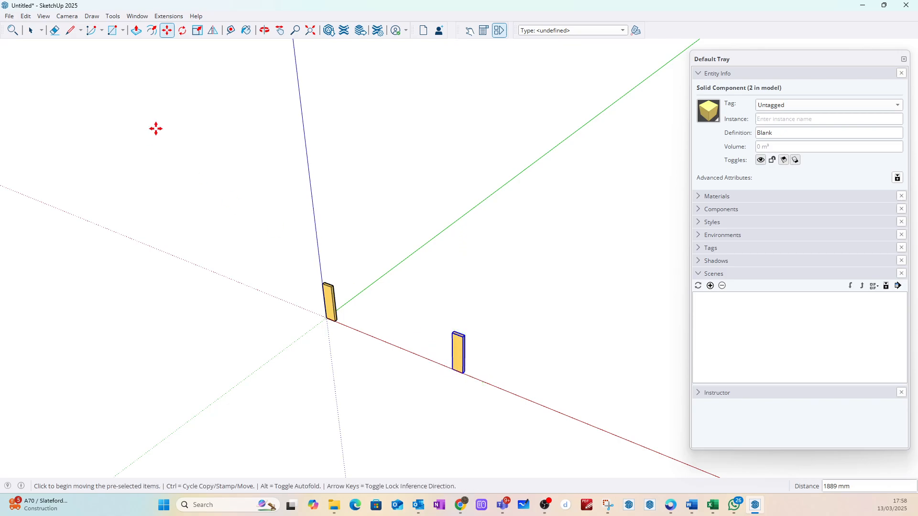
Step: Make the copied board on the red axis a unique component
left_click(31, 30)
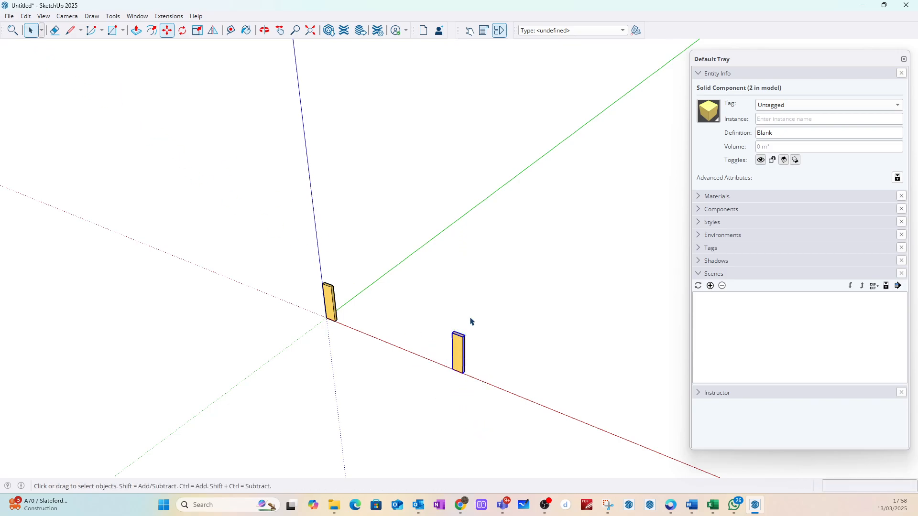
right_click(453, 356)
left_click(498, 130)
Step: Rotate the copied board 90 degrees about the vertical axis from its front upper corner and clear the selection
left_click(182, 30)
scroll(459, 334, "up", 5)
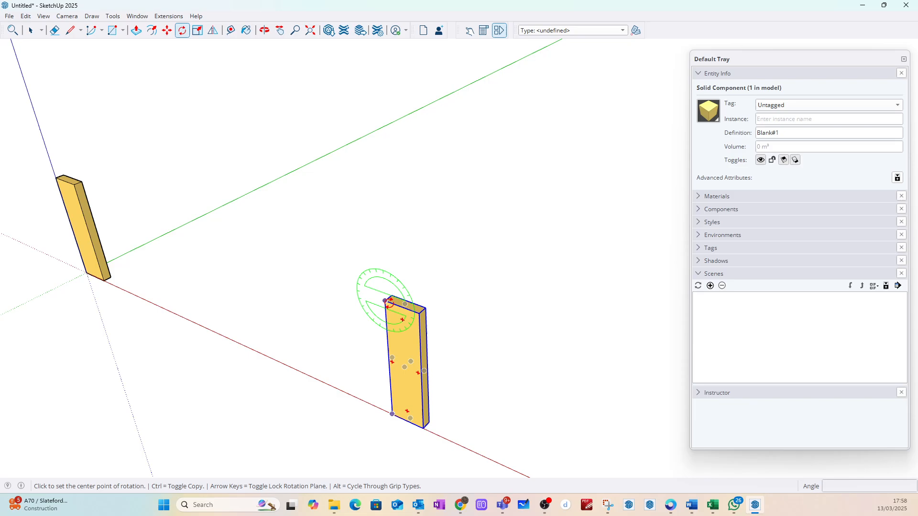
left_click(385, 301)
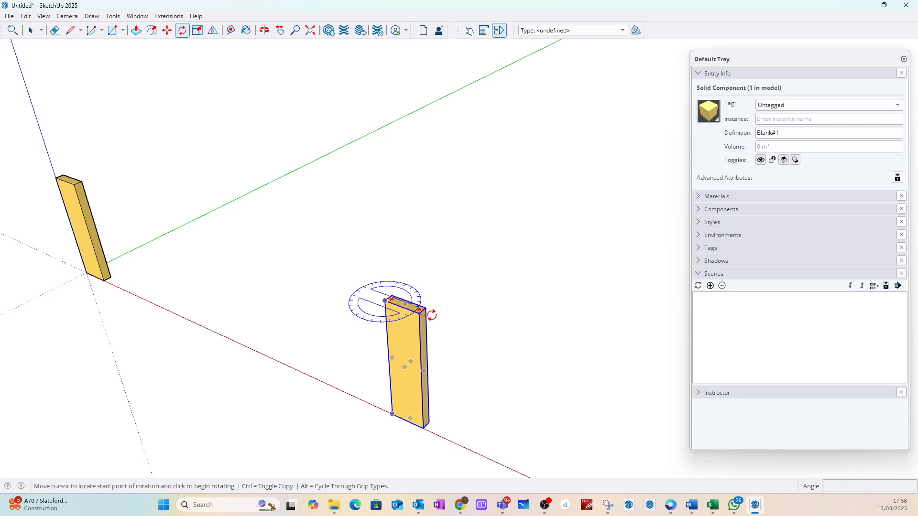
left_click(437, 314)
type("90")
key("Return")
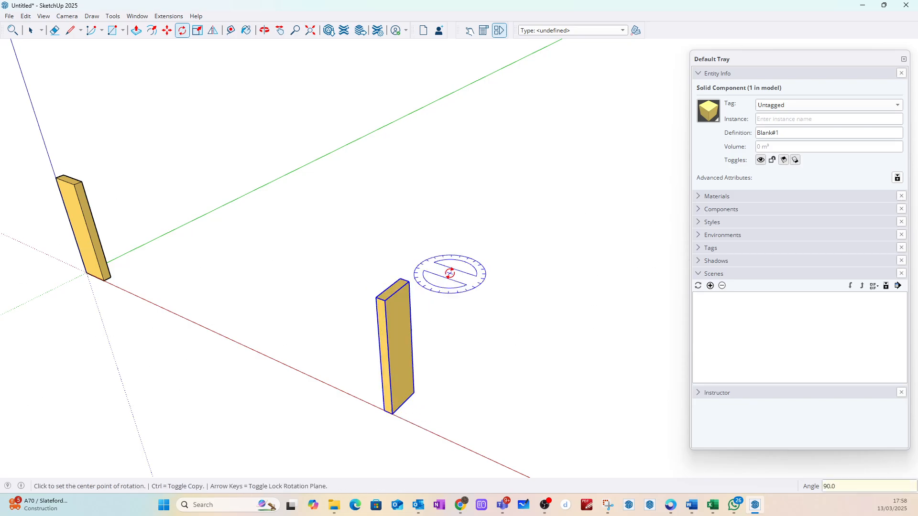
left_click(37, 33)
left_click(348, 319)
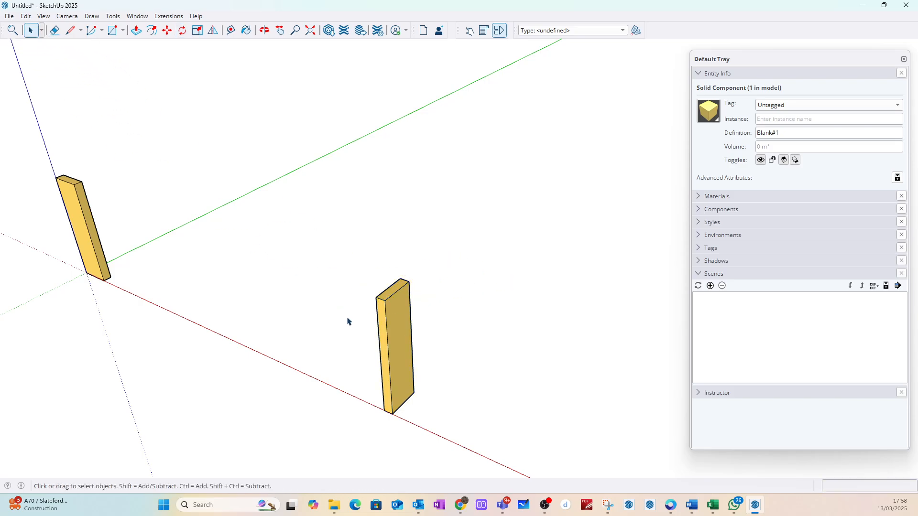
Step: Rotate the copied board 90 degrees about its bottom corner so it lies flat along the red axis
left_click(380, 323)
left_click(182, 30)
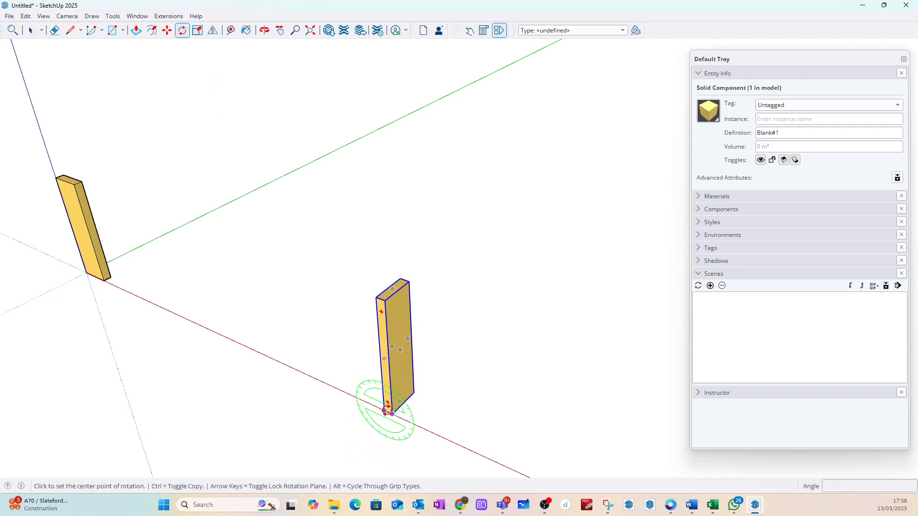
left_click(392, 413)
left_click(426, 429)
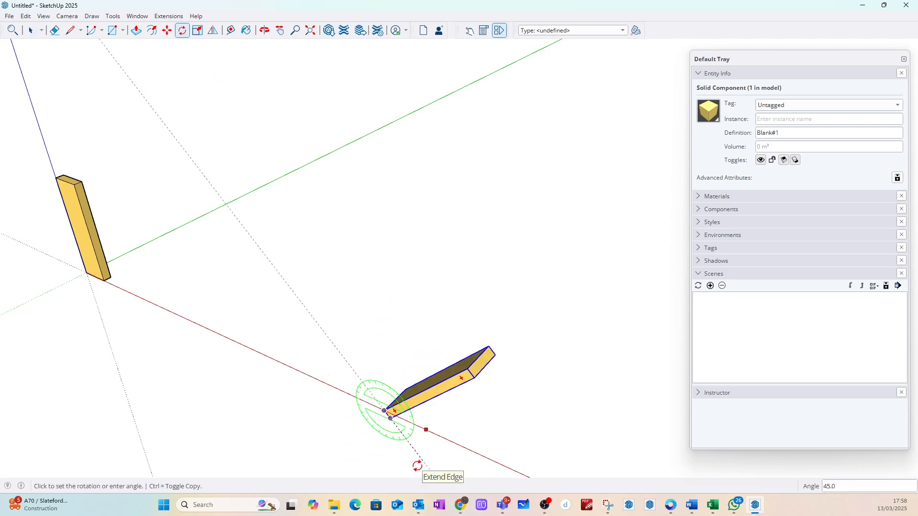
type("90")
key("Return")
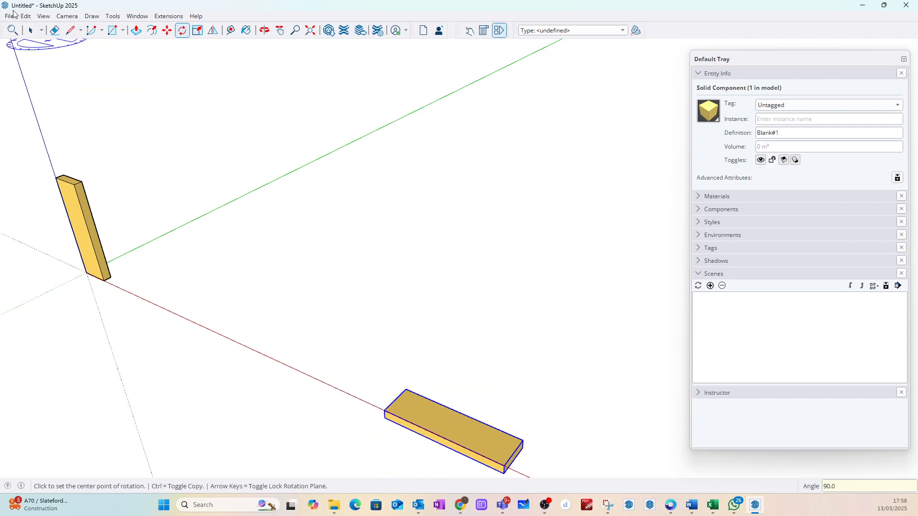
Step: Move the flat board 38 mm up along the blue axis
left_click(31, 30)
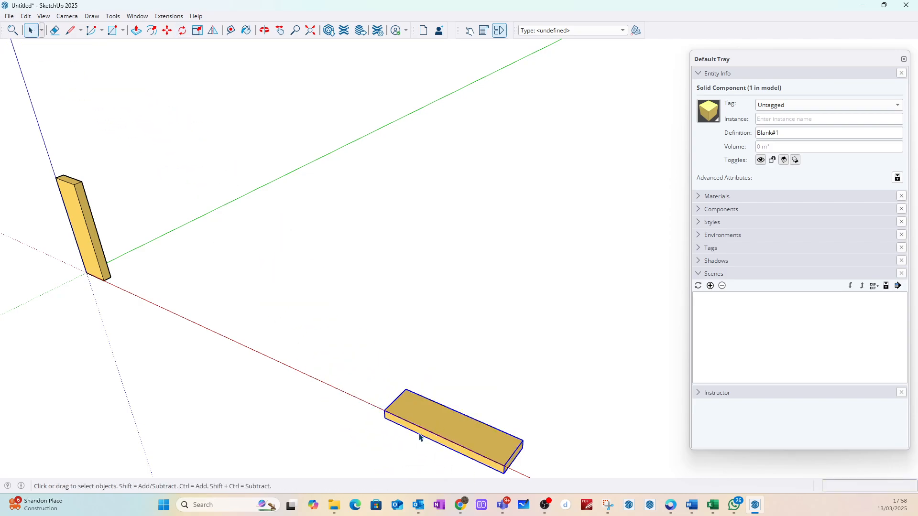
key("m")
left_click(385, 419)
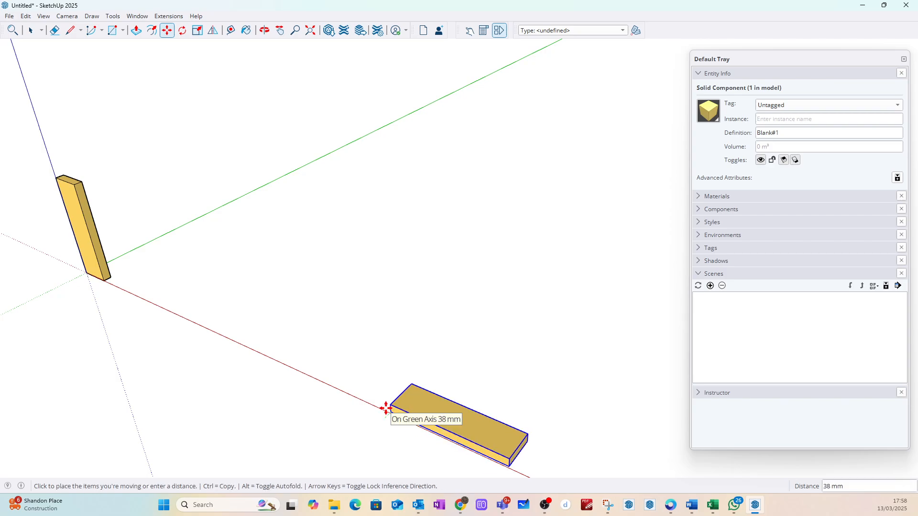
type("3")
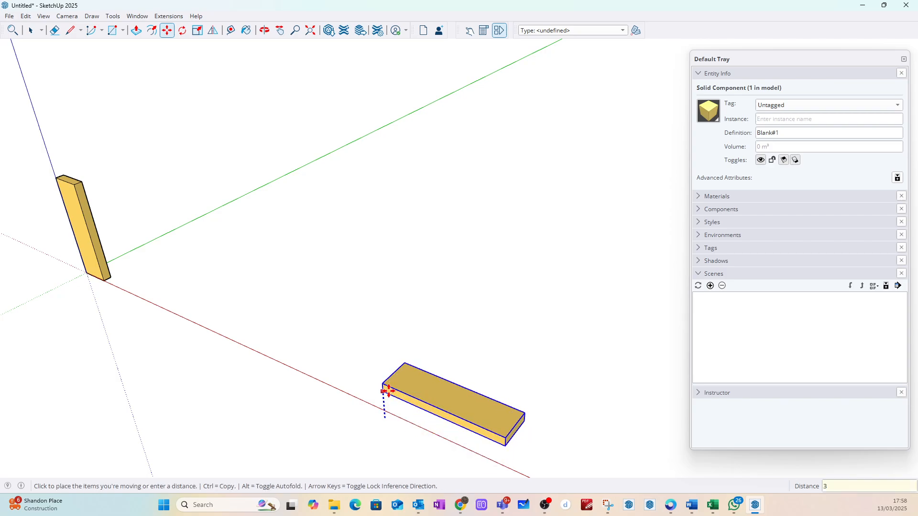
type("8")
key("Return")
left_click(30, 31)
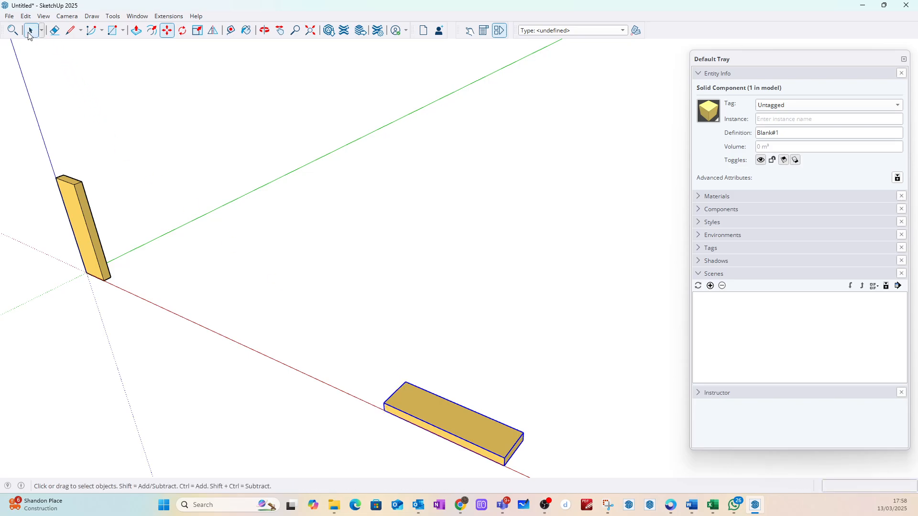
Step: Create a guide line 2400 mm along the red axis from the flat board's near end edge and clear the selection
left_click(231, 31)
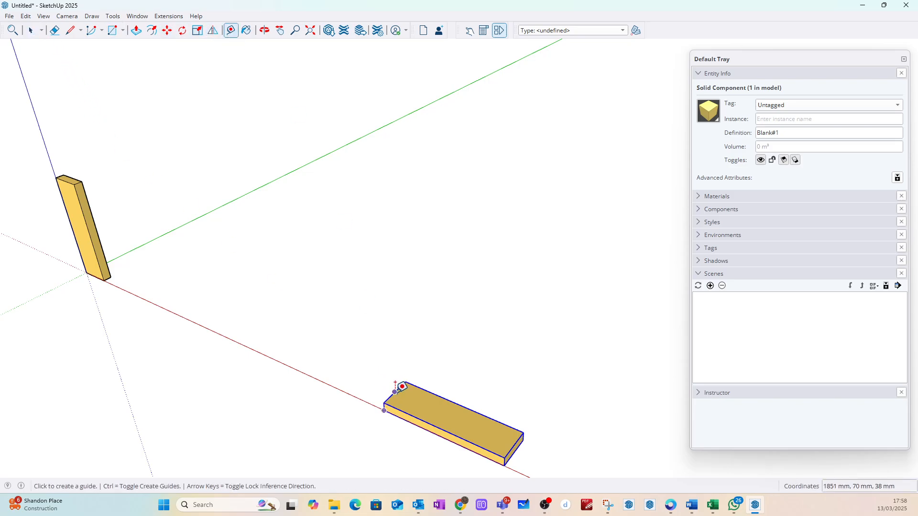
left_click(395, 392)
type("24")
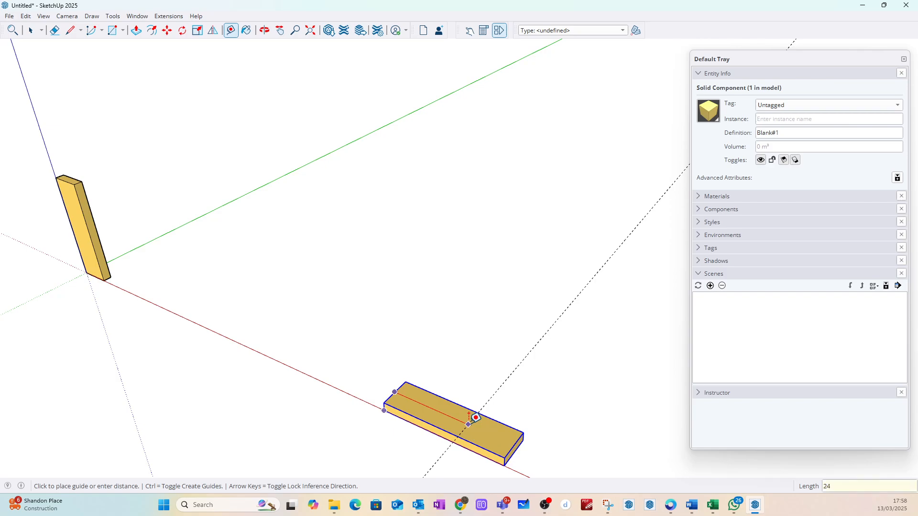
type("00")
key("Return")
scroll(335, 287, "down", 5)
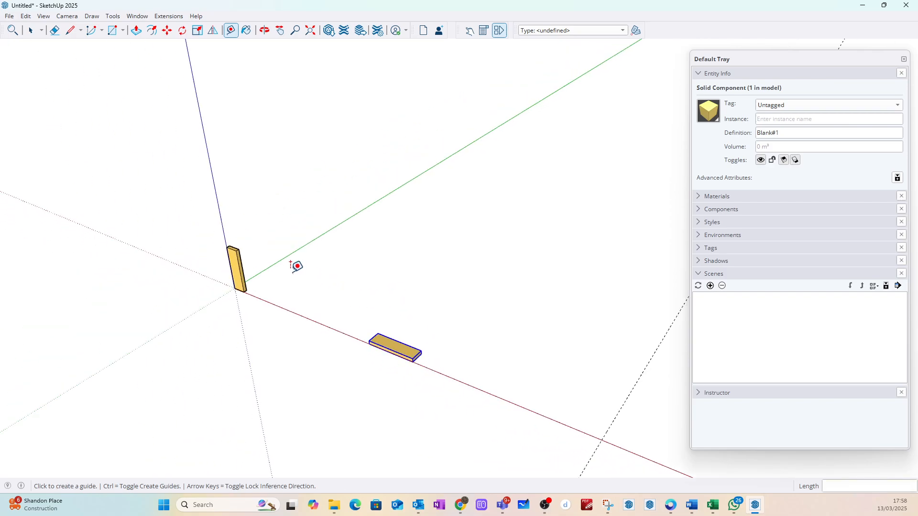
left_click(30, 32)
left_click(336, 274)
Step: Extend the flat board with Push/Pull by bringing its far end face to the 2400 mm guide line, and leave the component
scroll(362, 321, "up", 4)
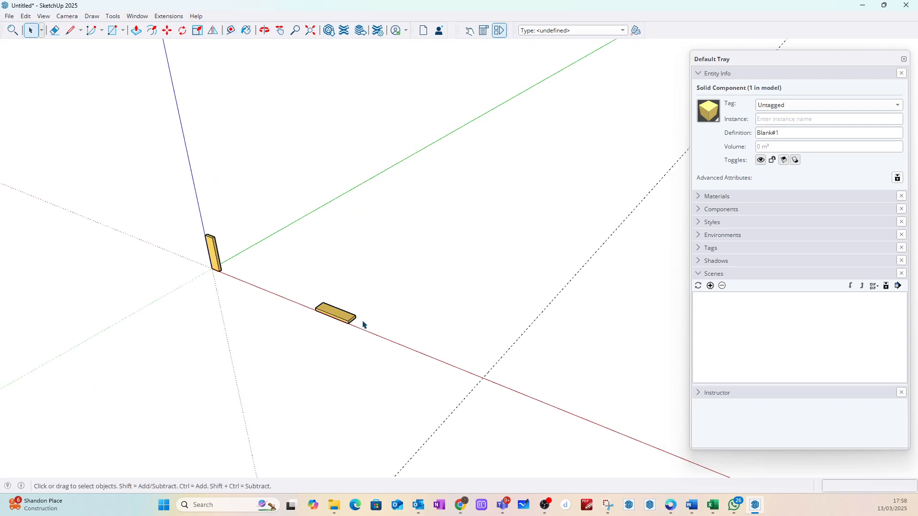
double_click(349, 311)
scroll(357, 316, "up", 5)
left_click(359, 317)
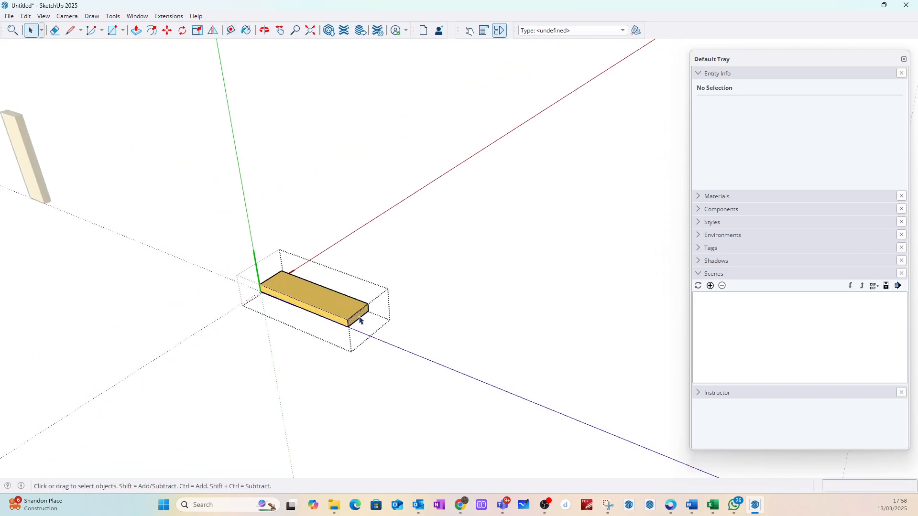
left_click(137, 30)
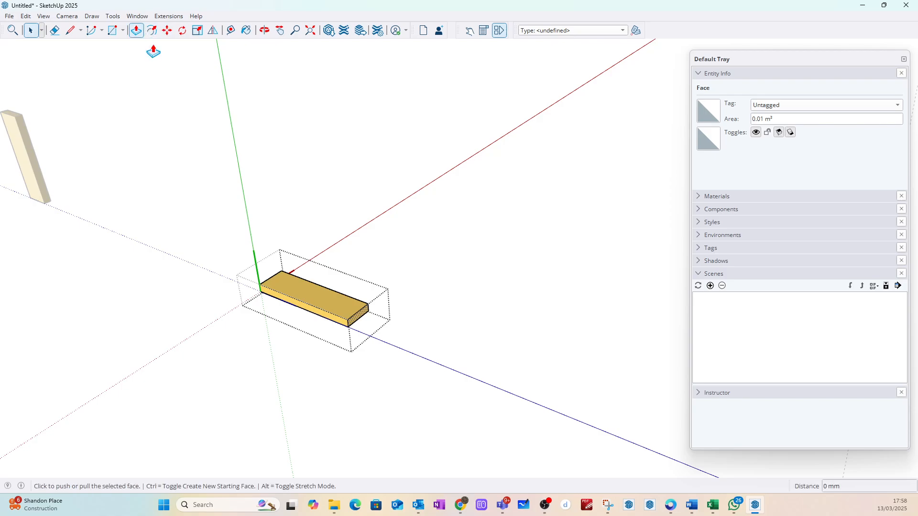
left_click(381, 319)
scroll(431, 335, "down", 5)
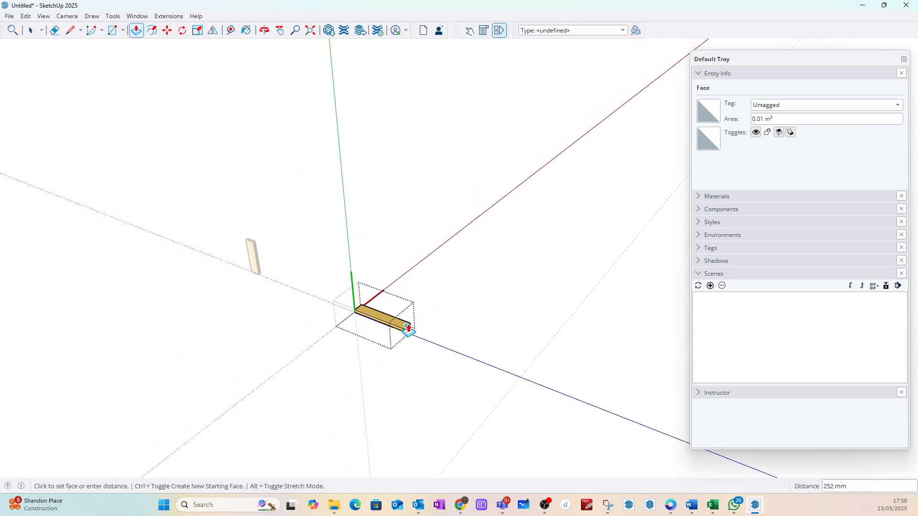
scroll(526, 360, "up", 2)
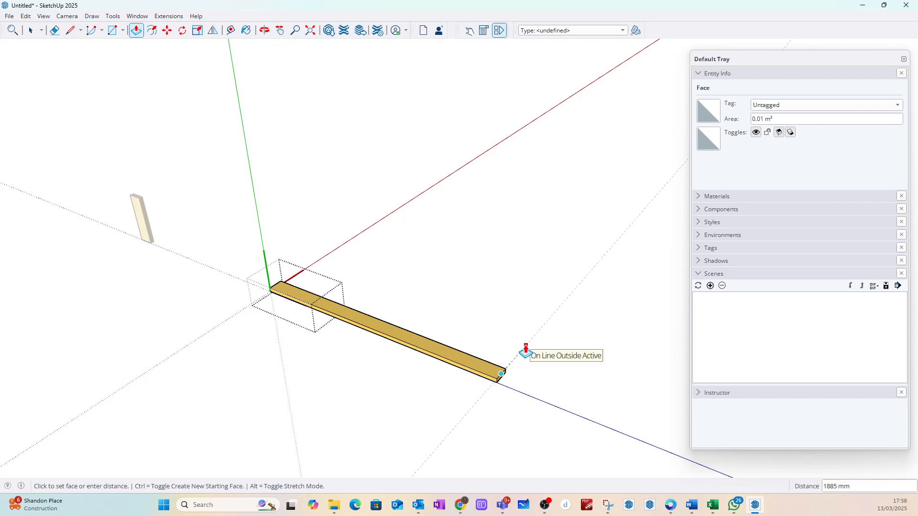
left_click(526, 349)
left_click(34, 35)
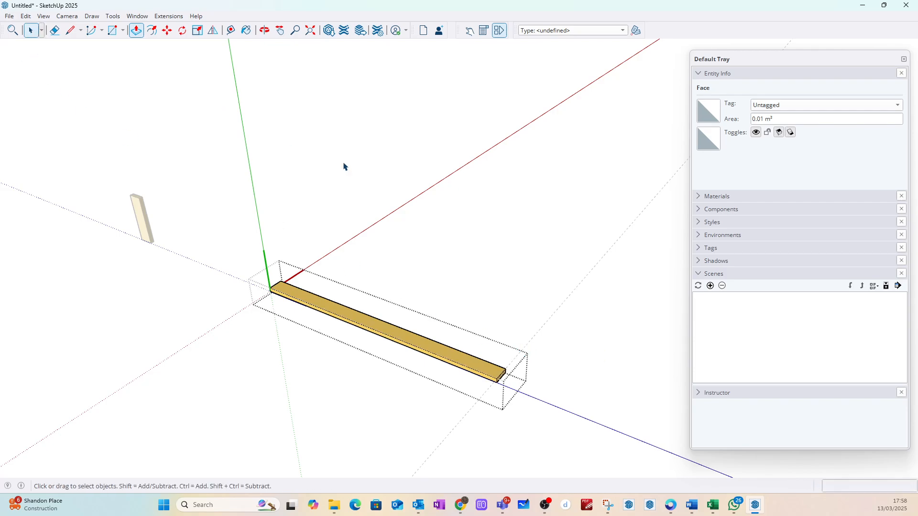
left_click(517, 271)
Step: Delete the guide line at the board's far end and leave nothing selected
left_click(506, 278)
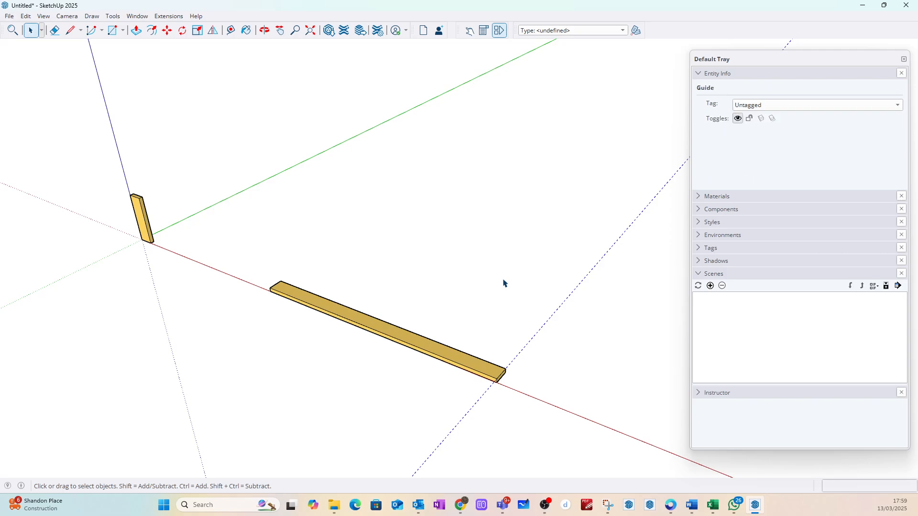
key("Delete")
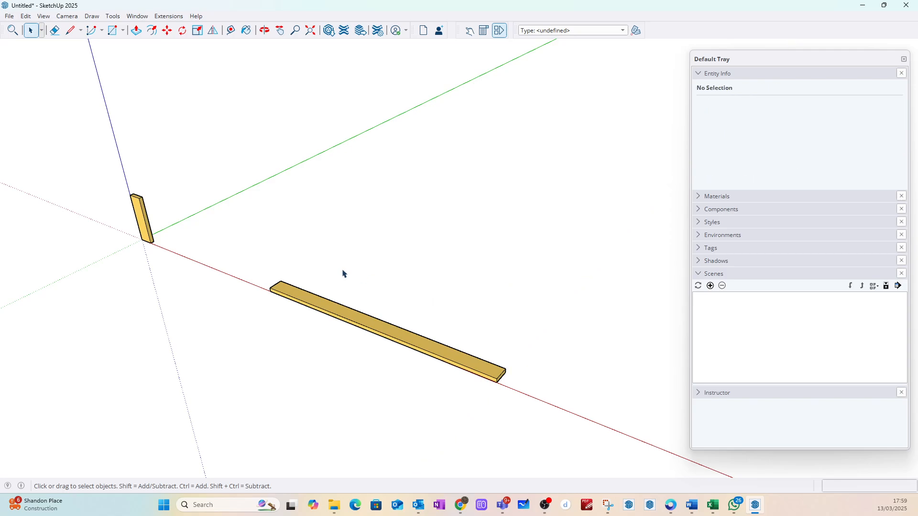
left_click(325, 305)
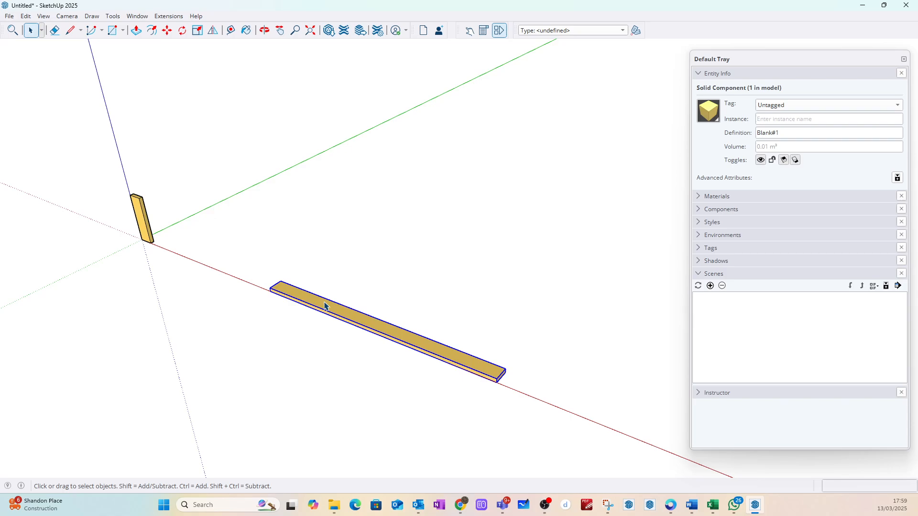
left_click(522, 175)
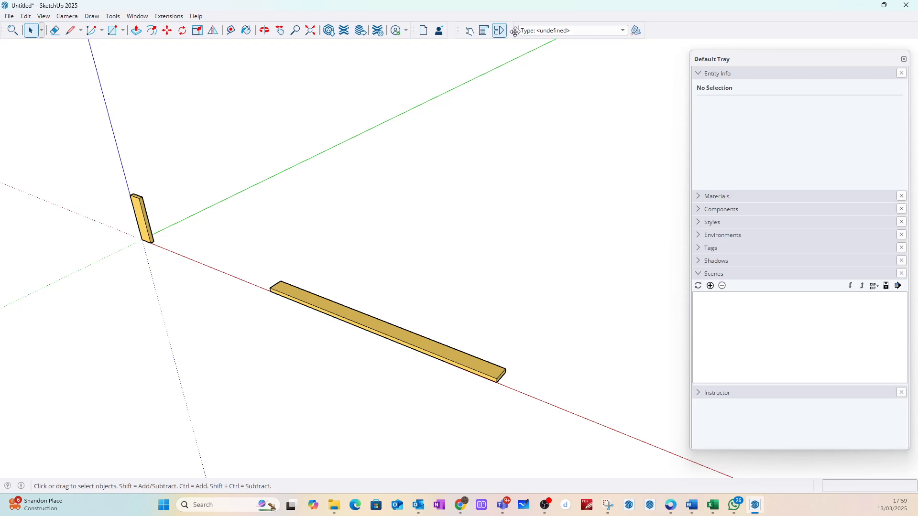
Step: Close the Classifier toolbar, show it again and dock it back in its original place
left_click_drag(515, 30, 501, 148)
left_click(623, 136)
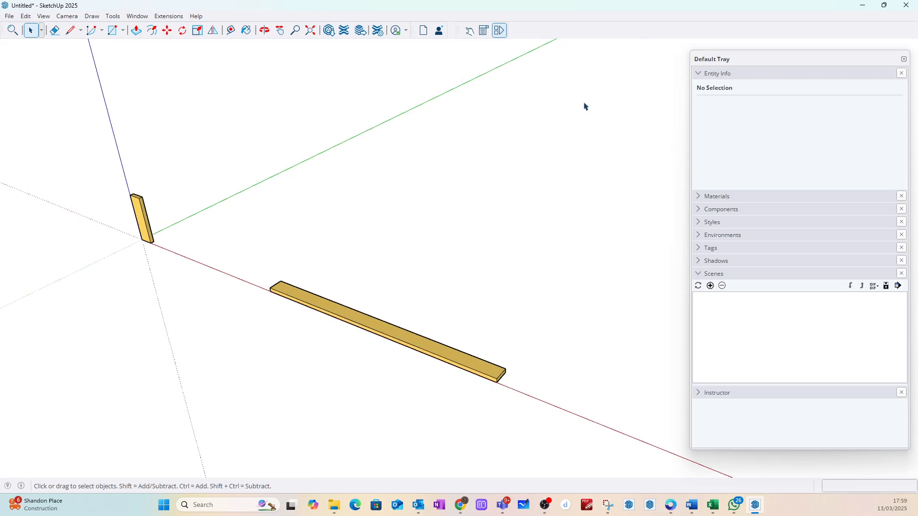
right_click(549, 27)
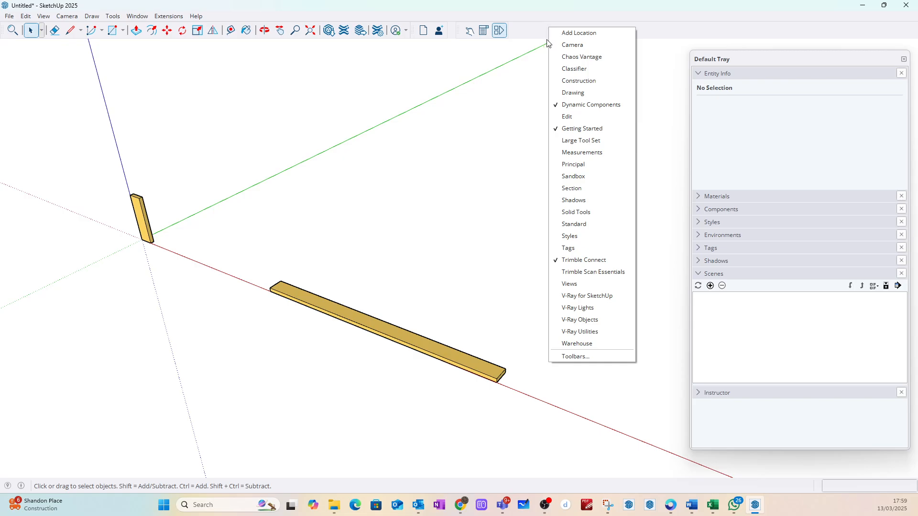
left_click(558, 69)
left_click_drag(566, 136, 583, 19)
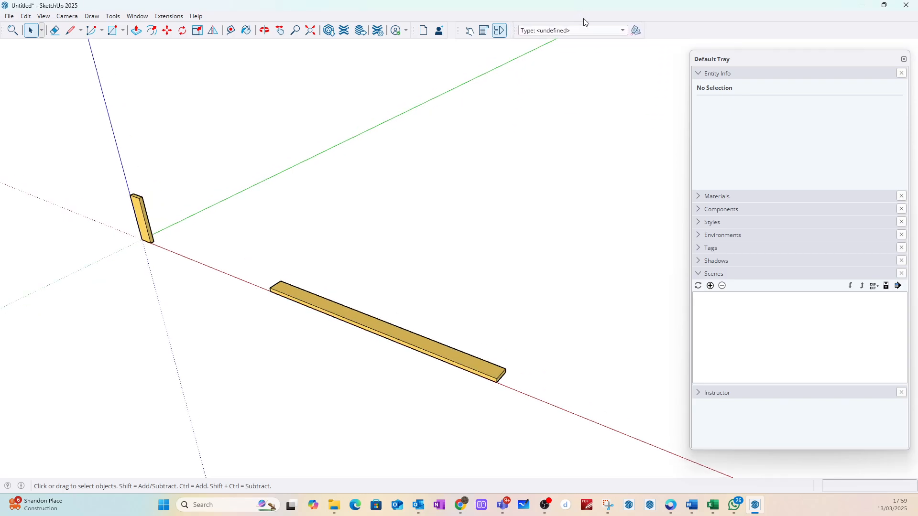
Step: Import the IFC4.skc classification system into the model and close the model information
left_click(624, 31)
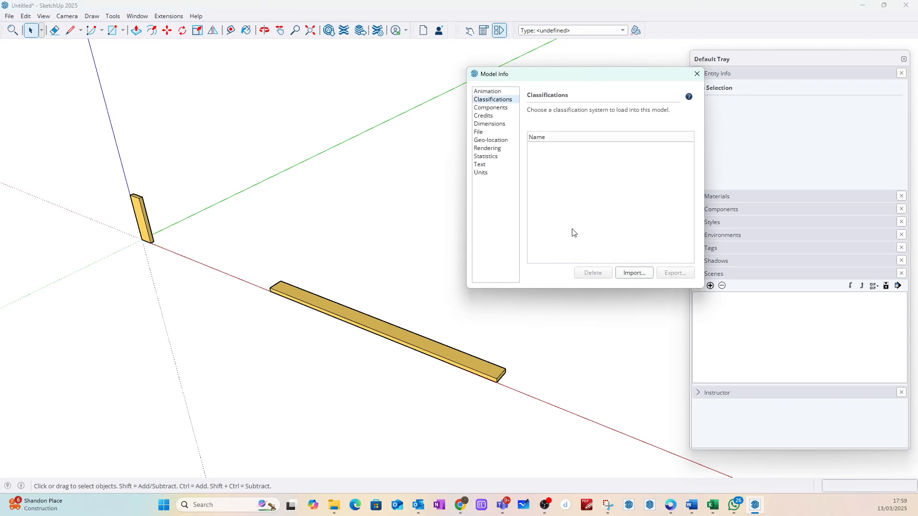
left_click(632, 273)
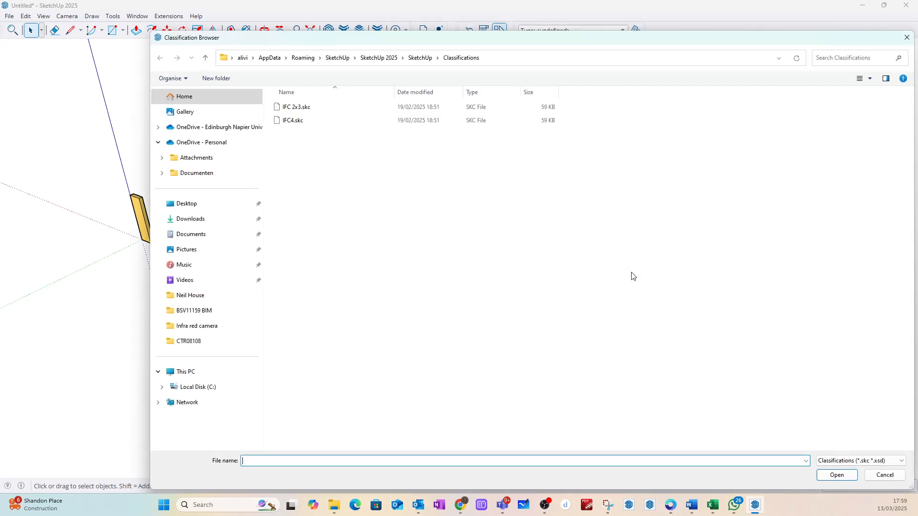
left_click(292, 121)
left_click(837, 475)
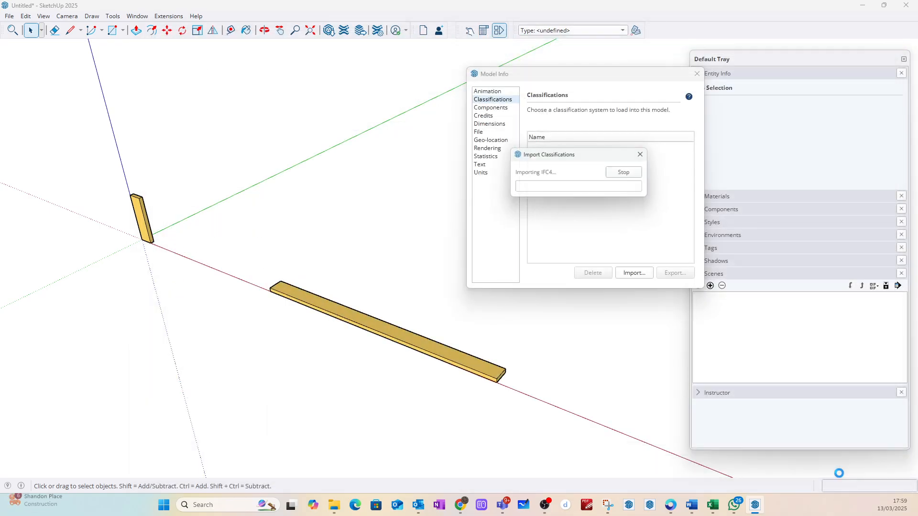
left_click(697, 74)
Step: Classify the long flat board as IfcMember under IFC 4 and clear the selection
left_click(415, 340)
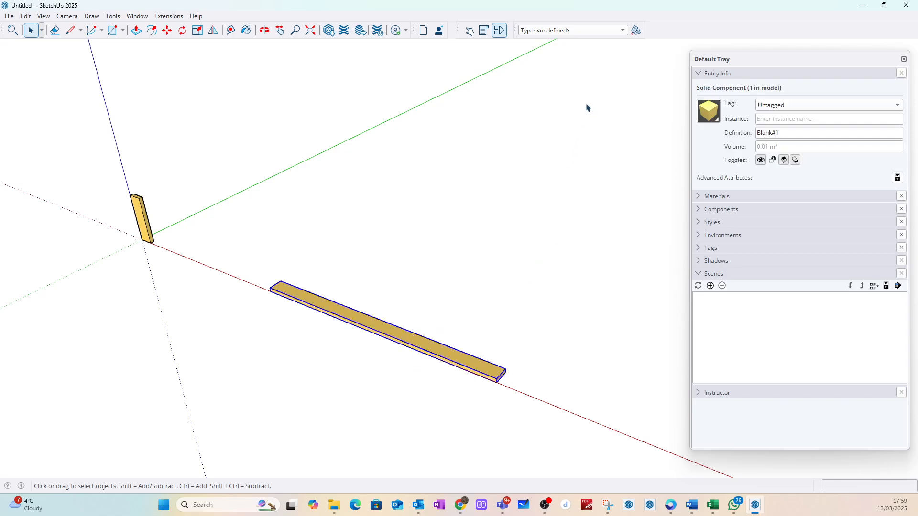
left_click(623, 30)
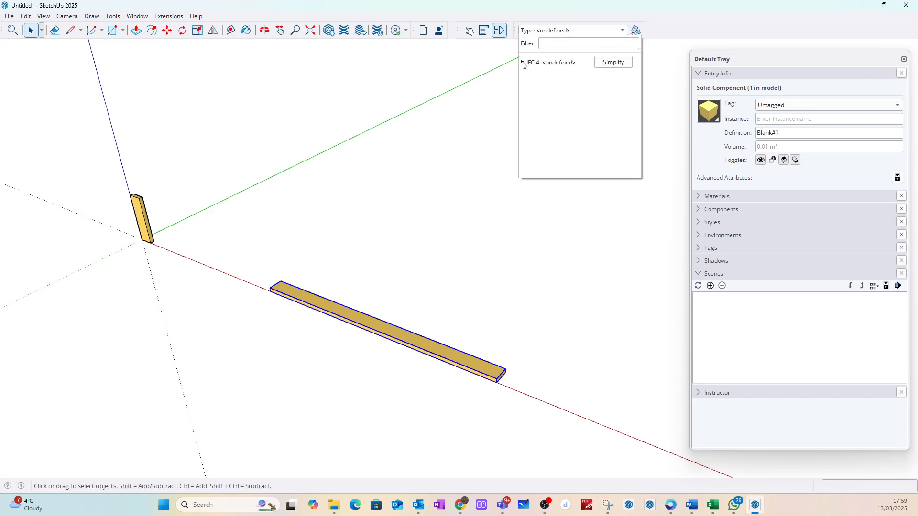
left_click(523, 63)
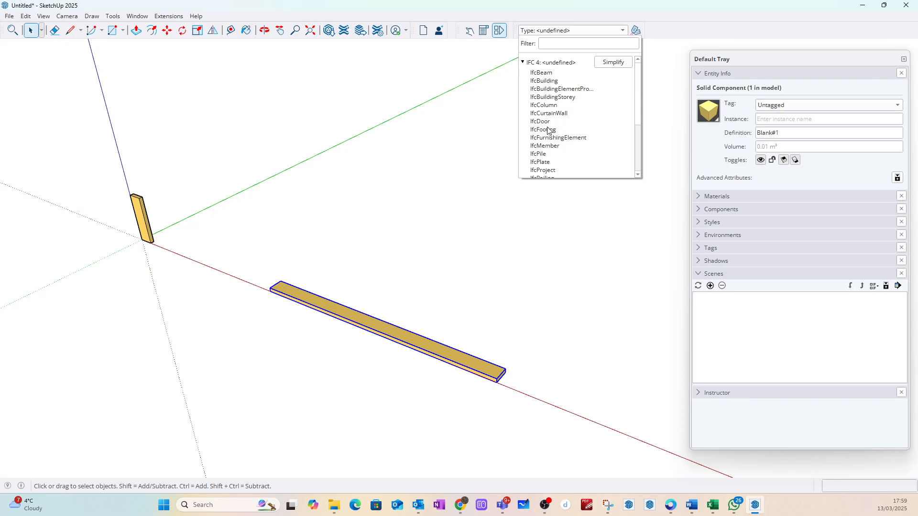
left_click(545, 145)
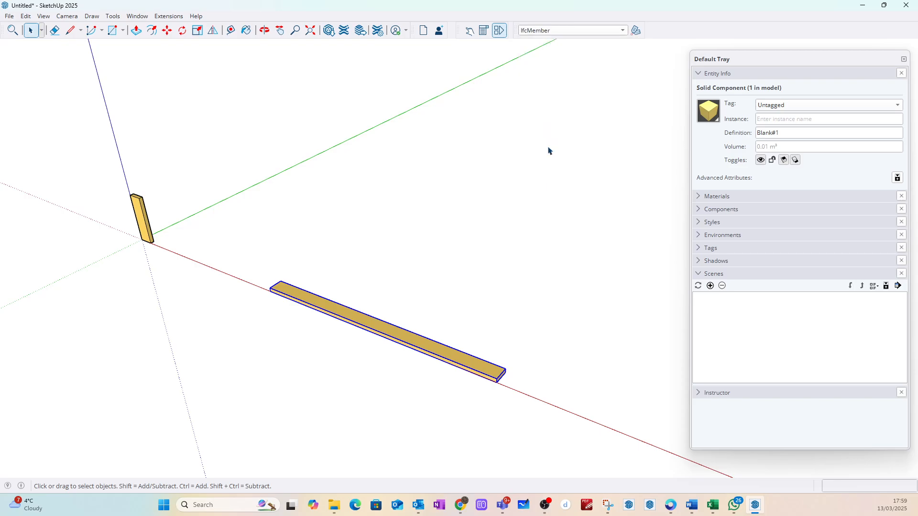
left_click(522, 203)
Step: Rename the long flat board's component definition as 3_ZZ_Rail_Tim_C16_ZZ_1
left_click(334, 308)
key("alt+Tab")
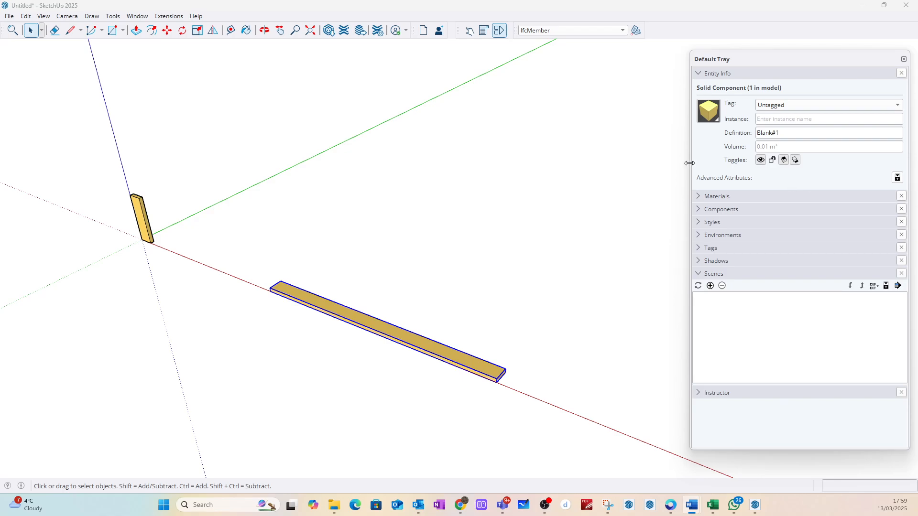
left_click(788, 134)
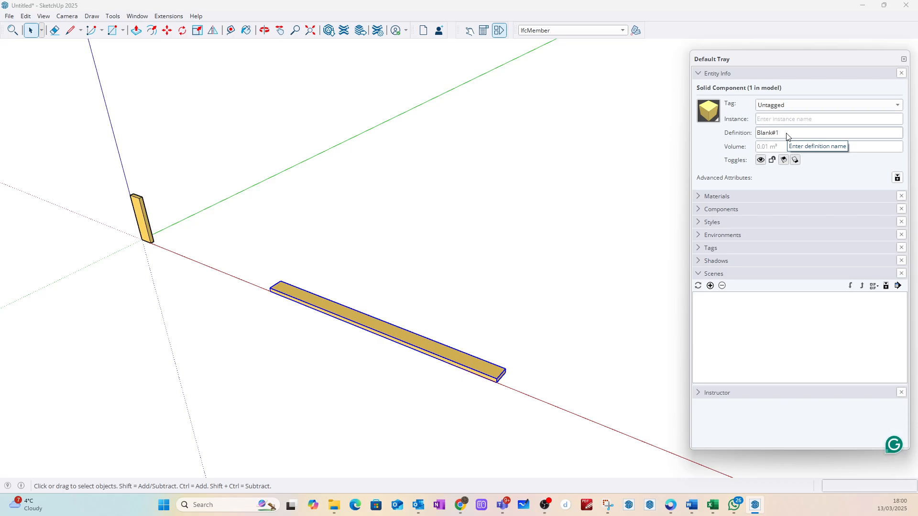
left_click_drag(788, 134, 754, 133)
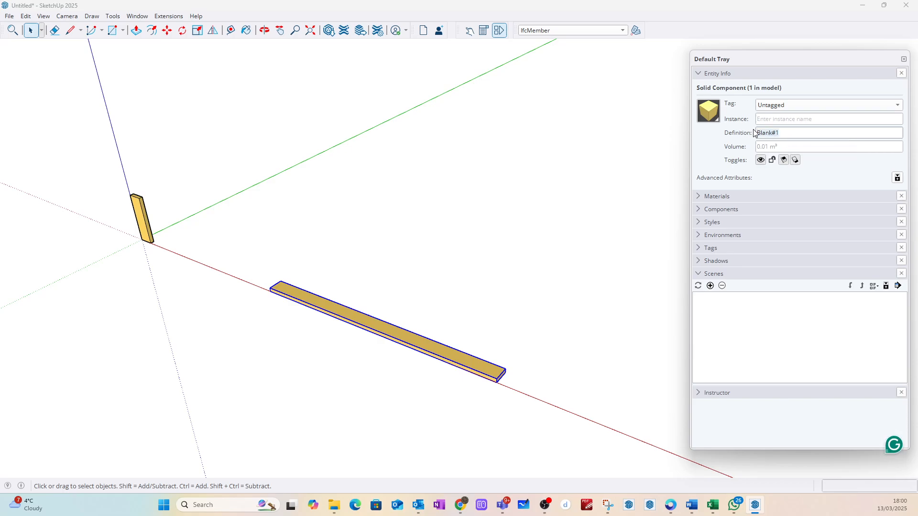
type("3_ZZ_Rail_Tim_C16_ZZ_1")
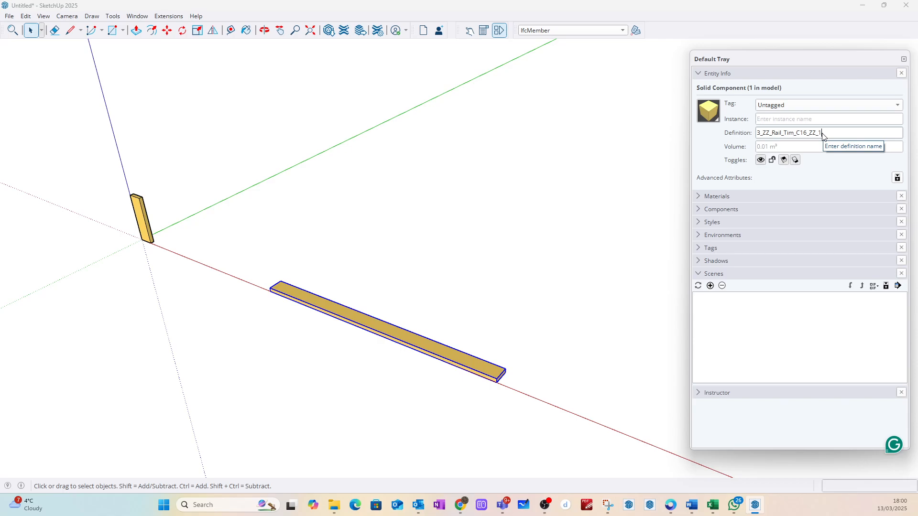
left_click(644, 242)
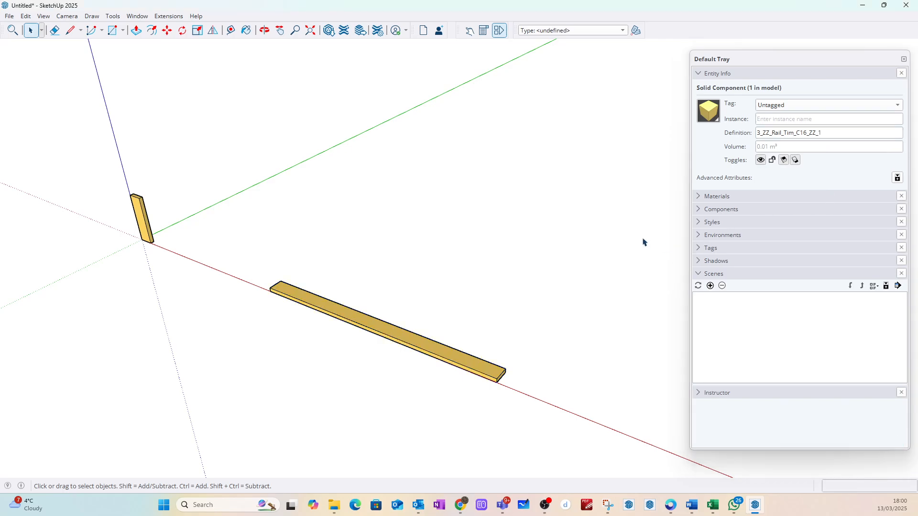
Step: Copy the long flat board 2400 mm straight up along the blue axis from its near end corner
left_click(484, 360)
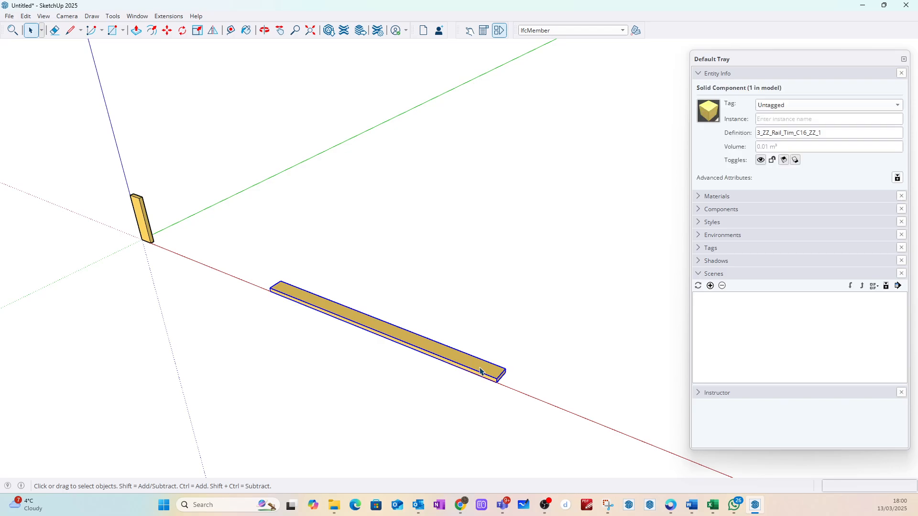
key("m")
left_click(272, 294)
key("ctrl")
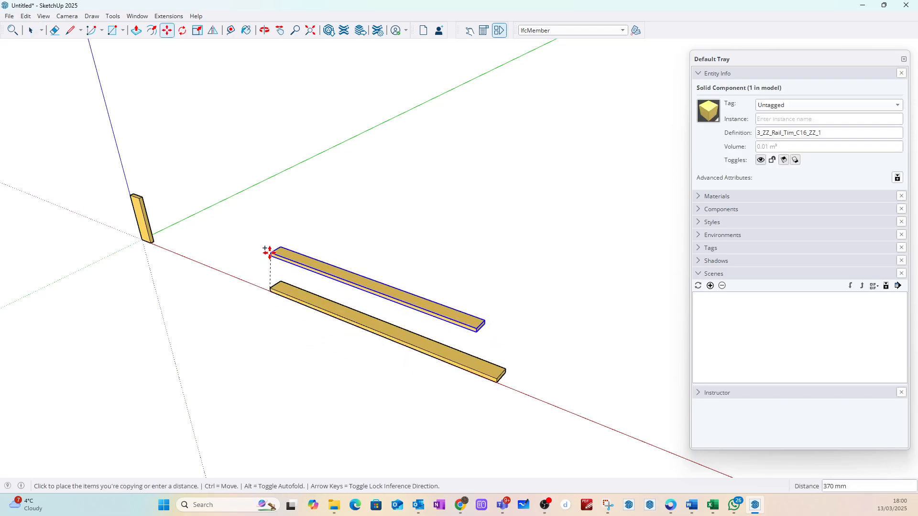
key("Up")
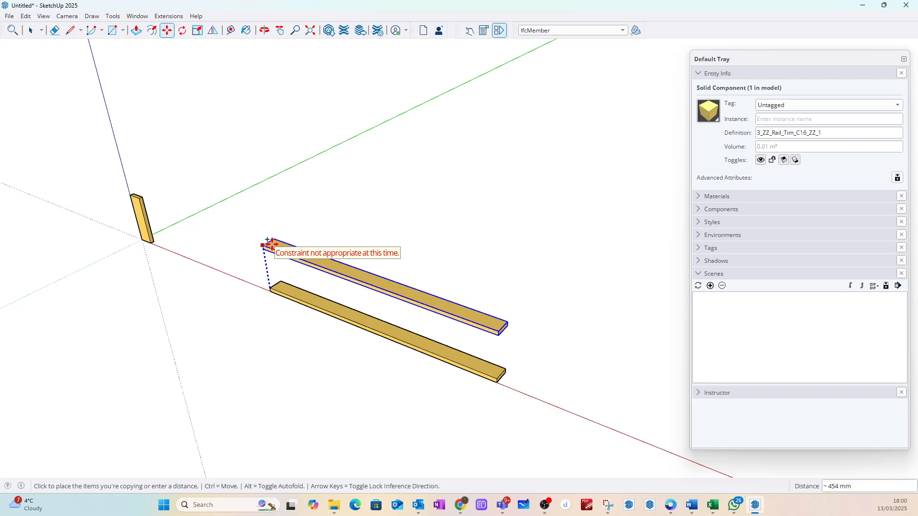
type("24")
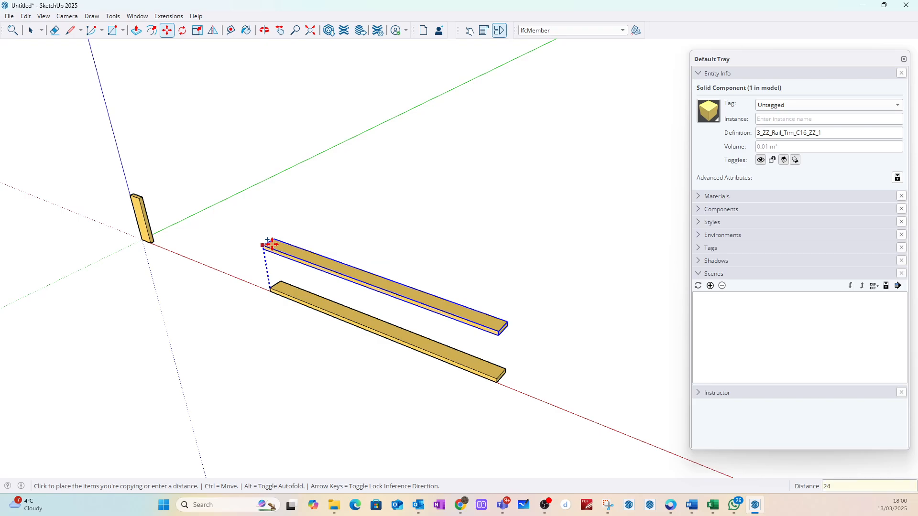
type("00")
key("Return")
scroll(479, 275, "down", 1)
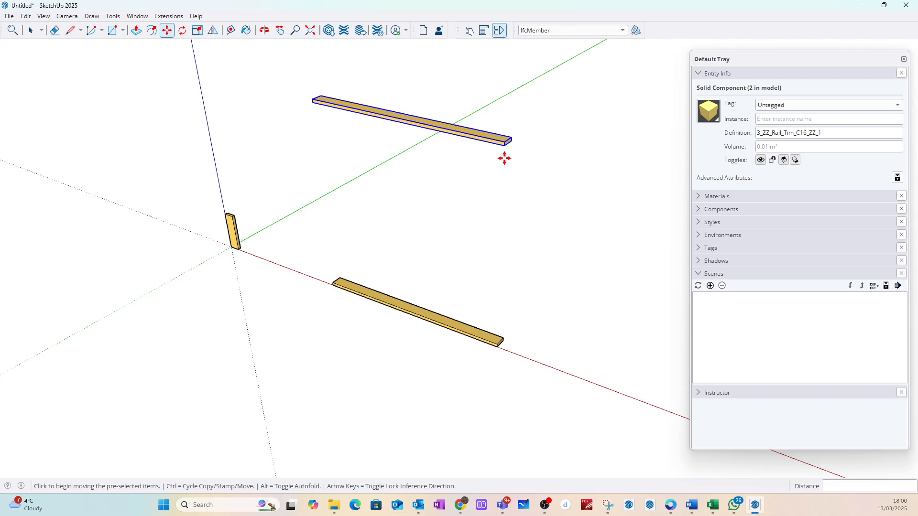
Step: Copy the raised board 38 mm down from its upper end corner to its lower one and delete the upper board
scroll(504, 143, "up", 3)
scroll(504, 128, "up", 1)
left_click(505, 130)
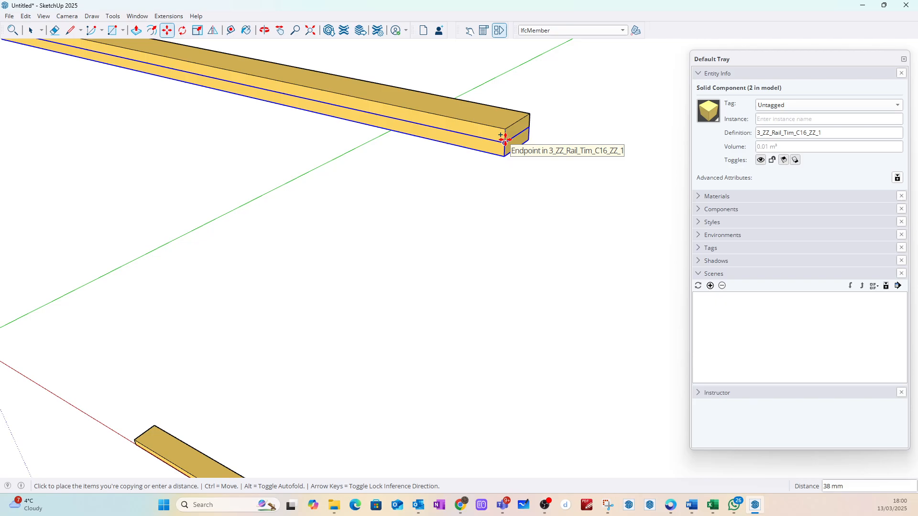
left_click(504, 139)
left_click(30, 30)
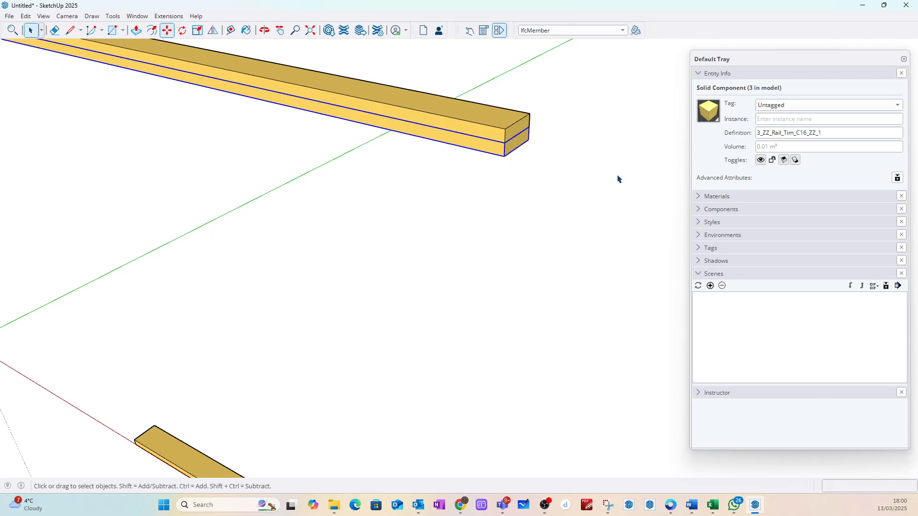
left_click(492, 133)
left_click(530, 144)
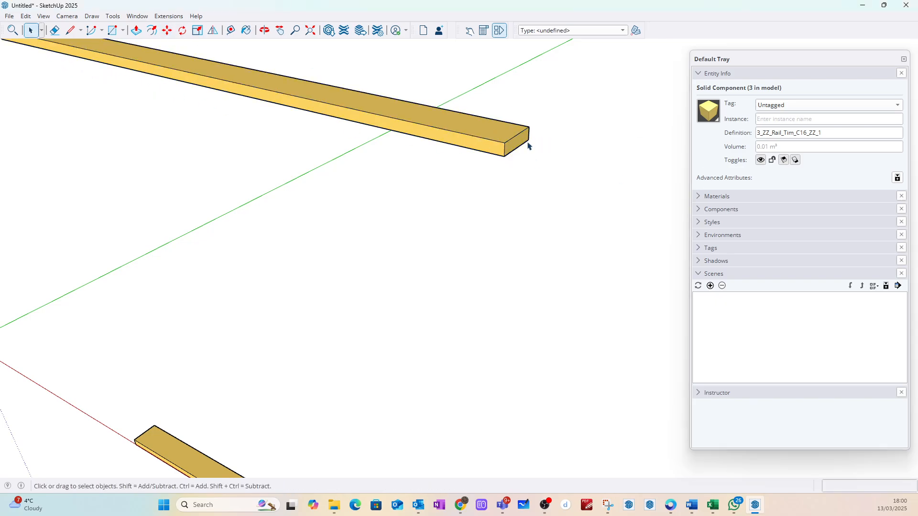
Step: Measure the vertical distance from the upper rail's near end corner down to the lower rail's matching corner
left_click(230, 32)
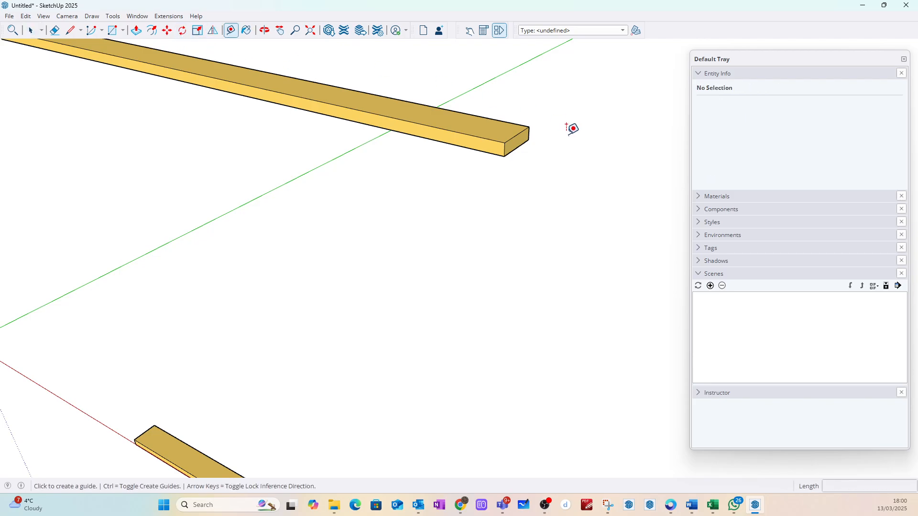
scroll(509, 130, "down", 2)
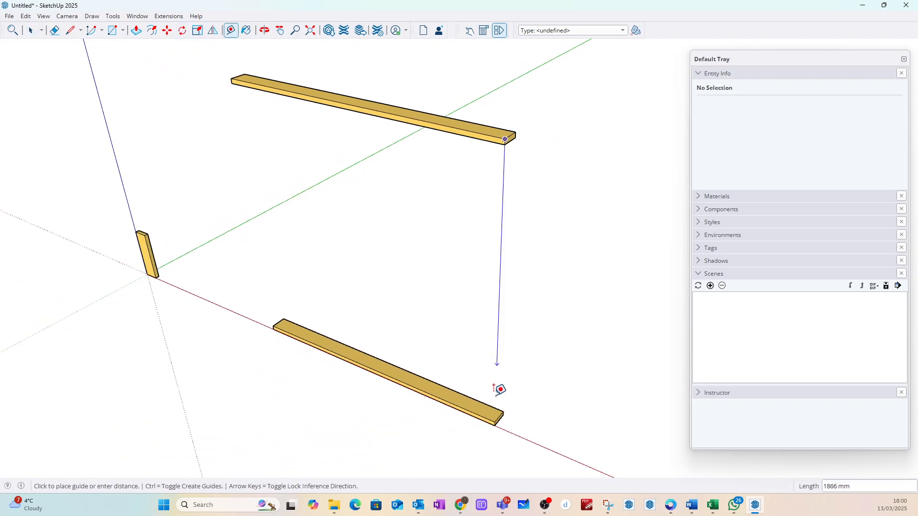
scroll(498, 416, "up", 5)
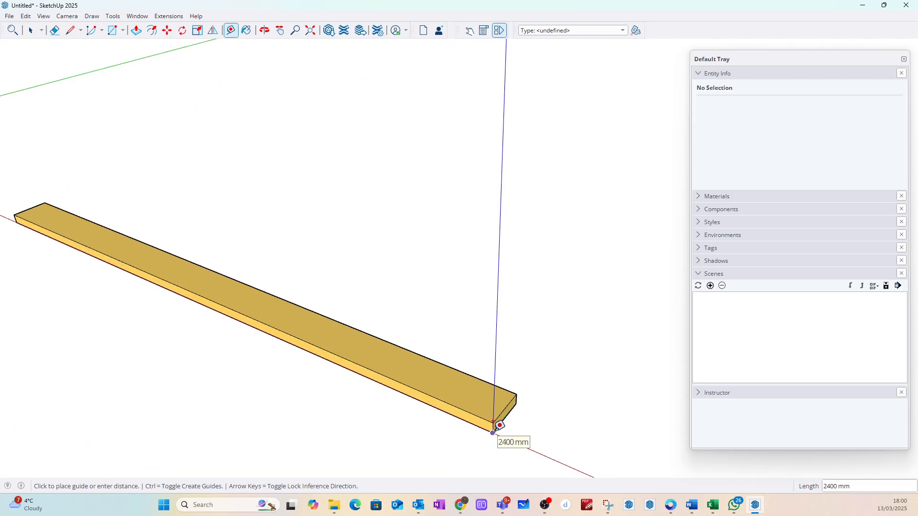
key("Escape")
key("space")
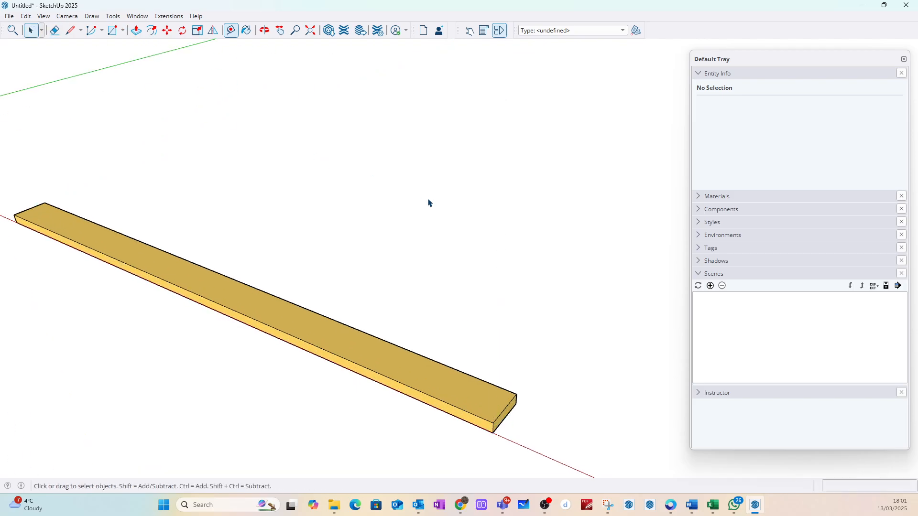
Step: Inspect the component definition and IFC classification of the upper and lower rails in turn
scroll(574, 281, "down", 2)
scroll(540, 331, "down", 5)
left_click(526, 151)
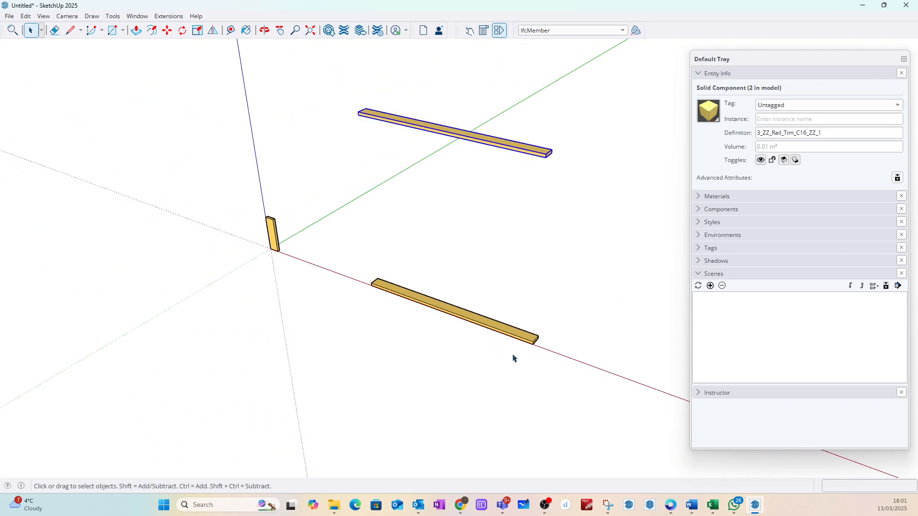
left_click(520, 340)
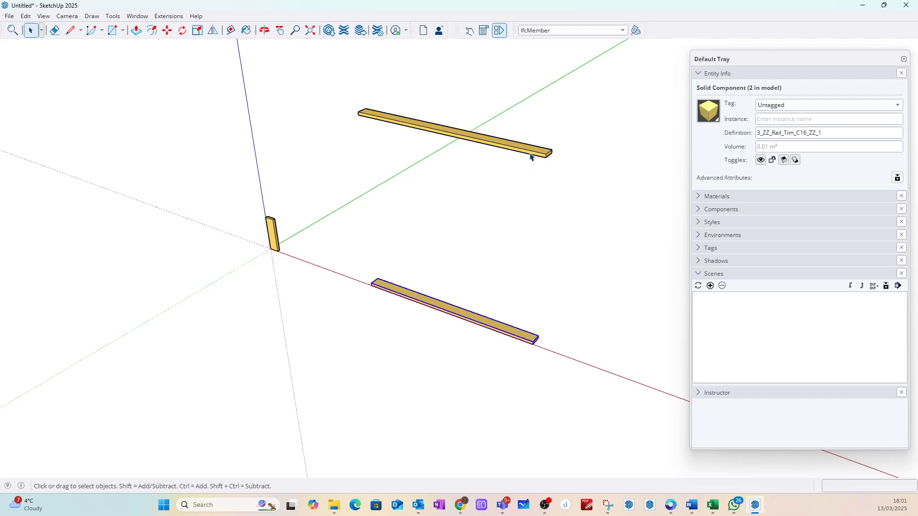
scroll(530, 156, "up", 2)
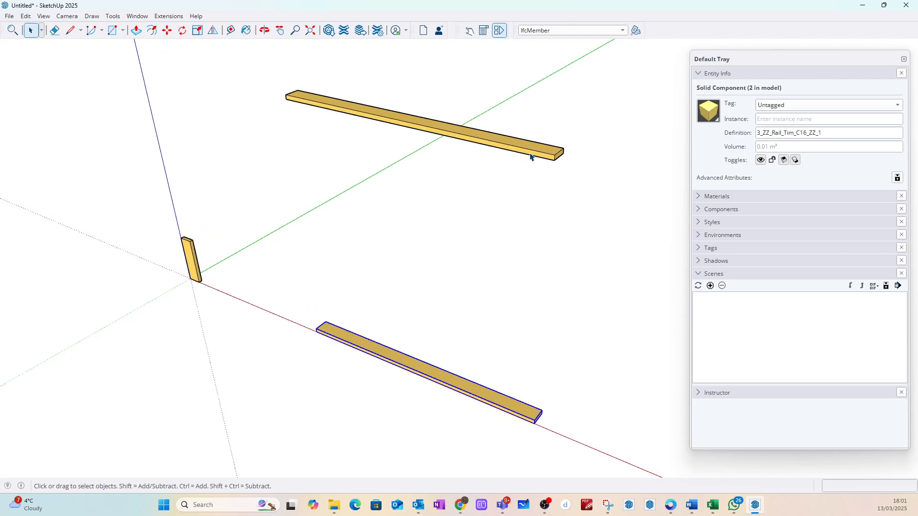
left_click(530, 157)
left_click(514, 320)
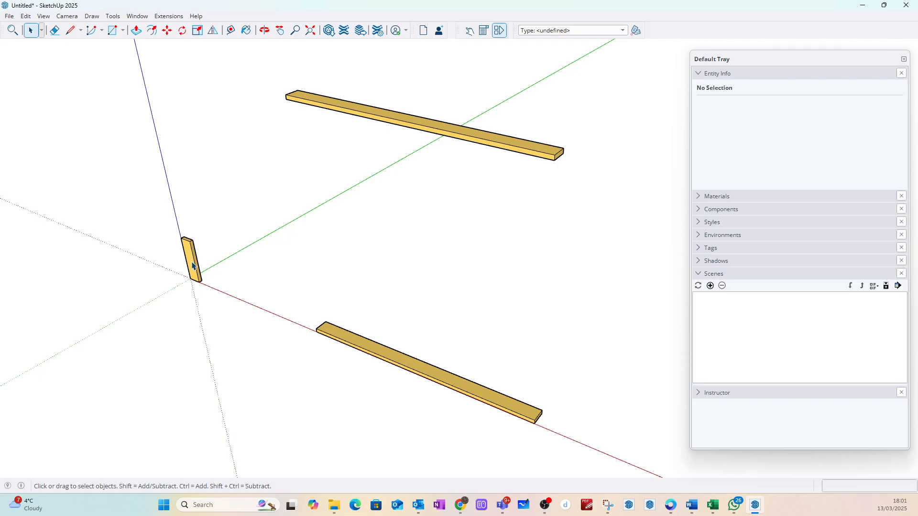
Step: Copy the lower rail about 612 mm straight up along the blue axis
left_click(394, 362)
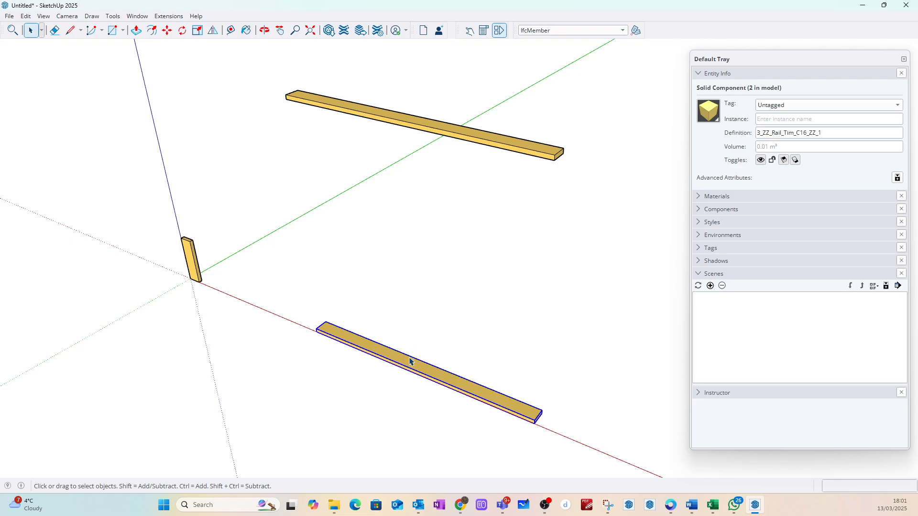
key("m")
key("ctrl")
left_click(414, 371)
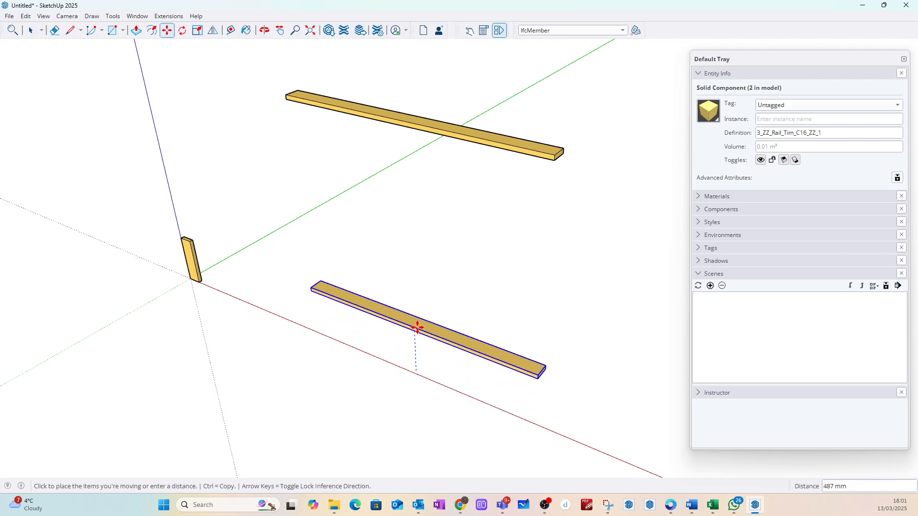
left_click(415, 315)
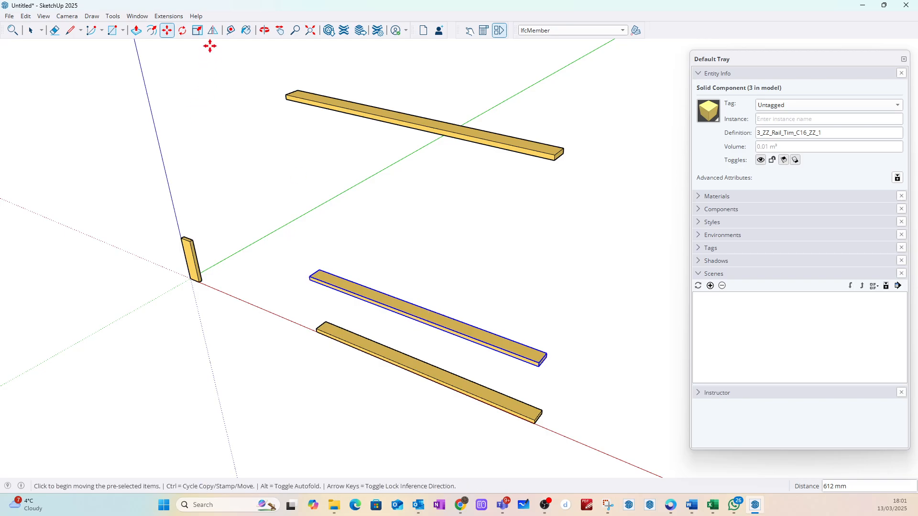
Step: Rotate the copied rail 90 degrees upright about its far end corner, in the plane perpendicular to the green axis
left_click(182, 30)
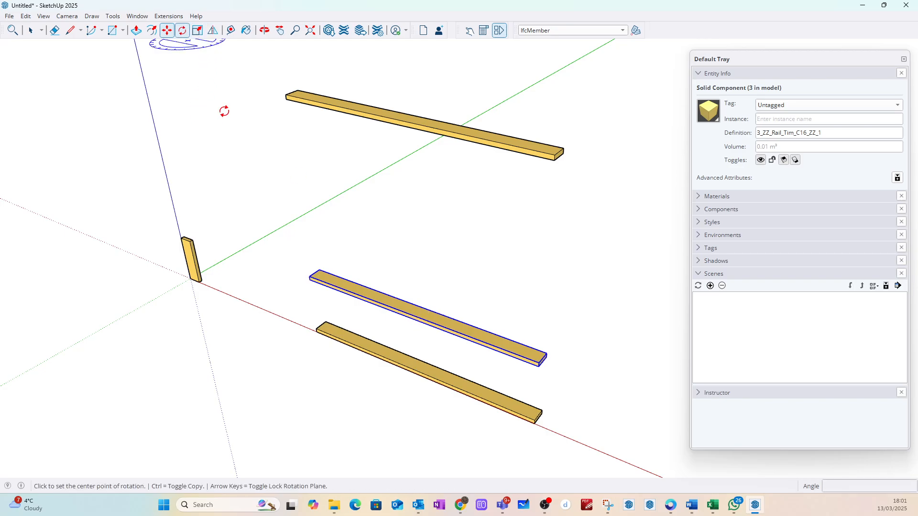
left_click(310, 279)
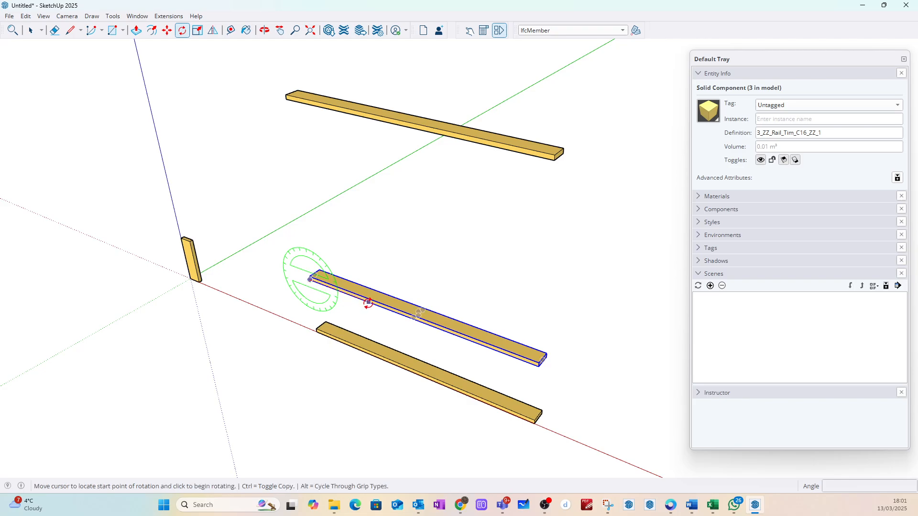
left_click(368, 302)
key("Return")
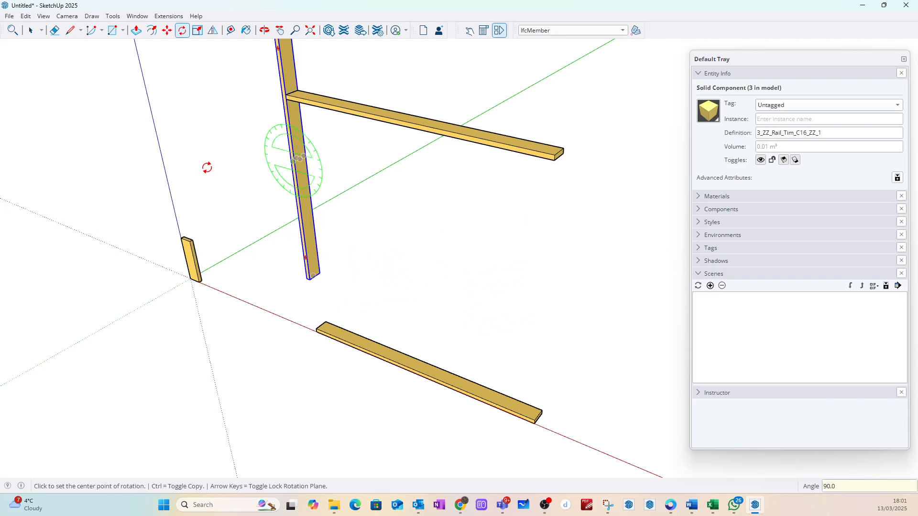
left_click(30, 30)
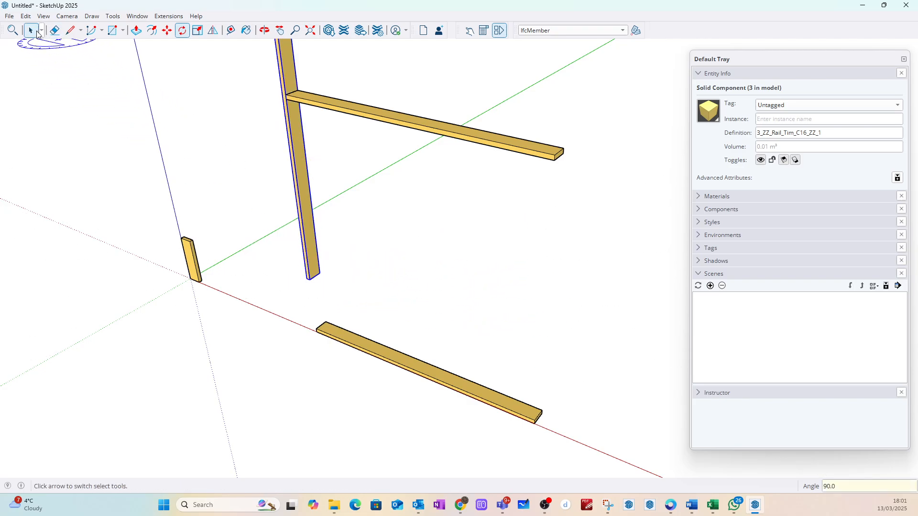
Step: Move the upright board by its bottom corner onto the top corner at the lower rail's end nearest the origin
left_click(301, 287)
left_click(312, 277)
key("m")
scroll(304, 281, "up", 3)
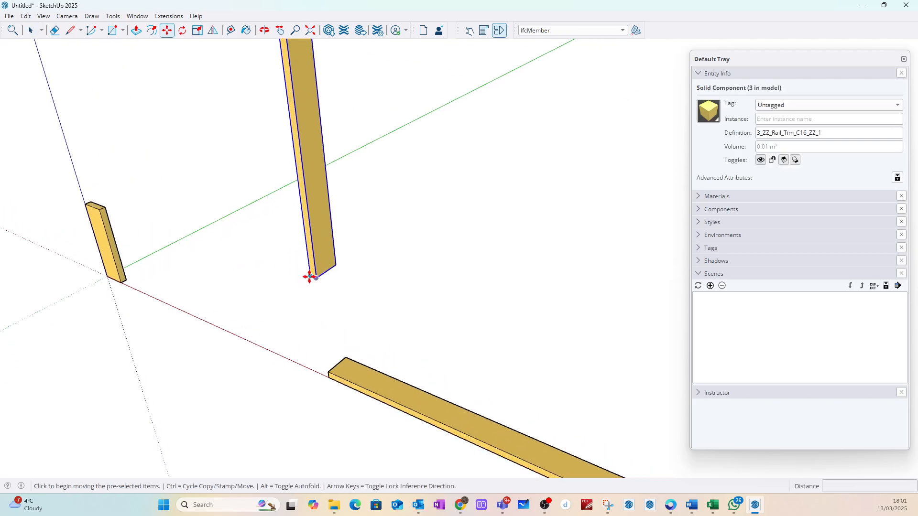
left_click(310, 276)
scroll(334, 373, "up", 5)
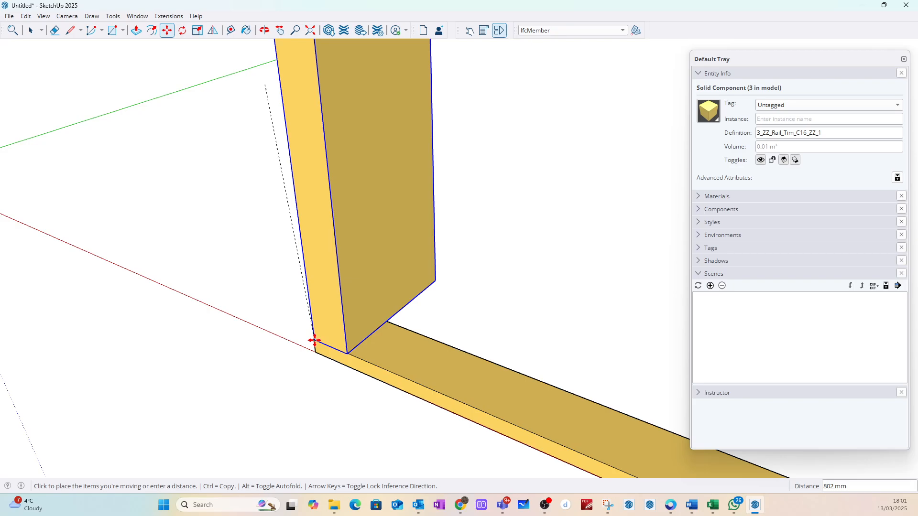
middle_click_drag(316, 340, 539, 260)
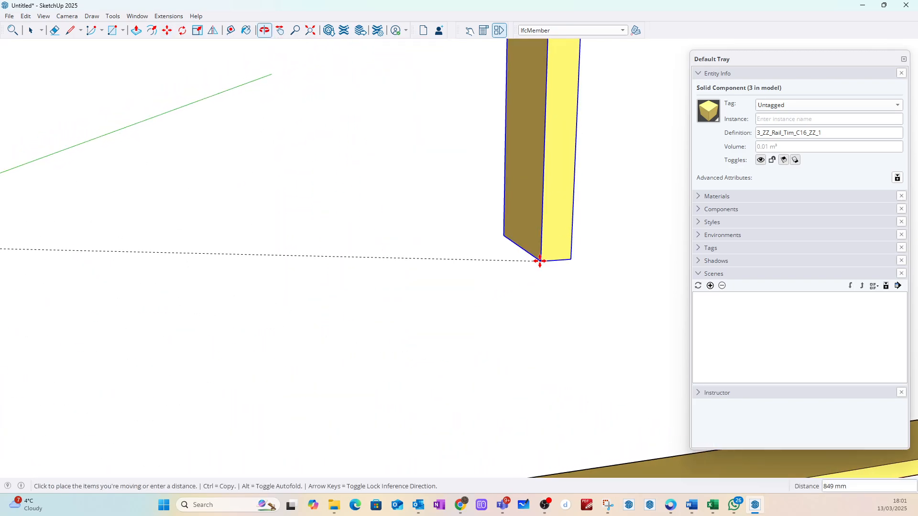
scroll(540, 260, "down", 5)
scroll(290, 426, "up", 5)
middle_click_drag(290, 425, 479, 315)
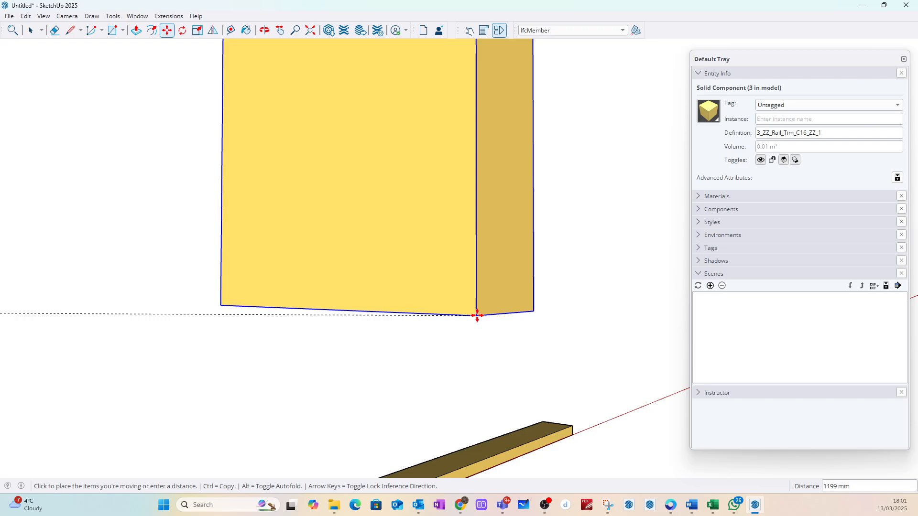
scroll(480, 307, "down", 5)
scroll(297, 415, "up", 4)
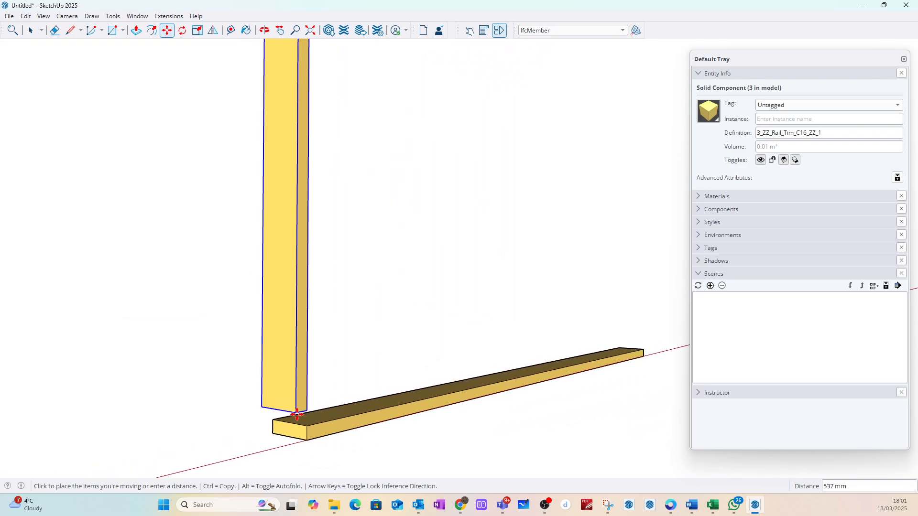
left_click(312, 432)
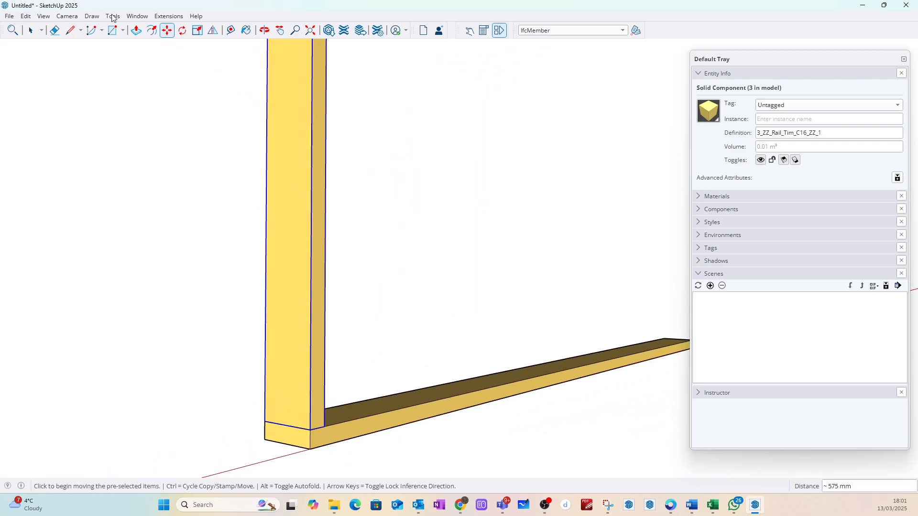
left_click(30, 30)
Step: Make the upright board a unique component, separate from the two rails
scroll(368, 426, "down", 5)
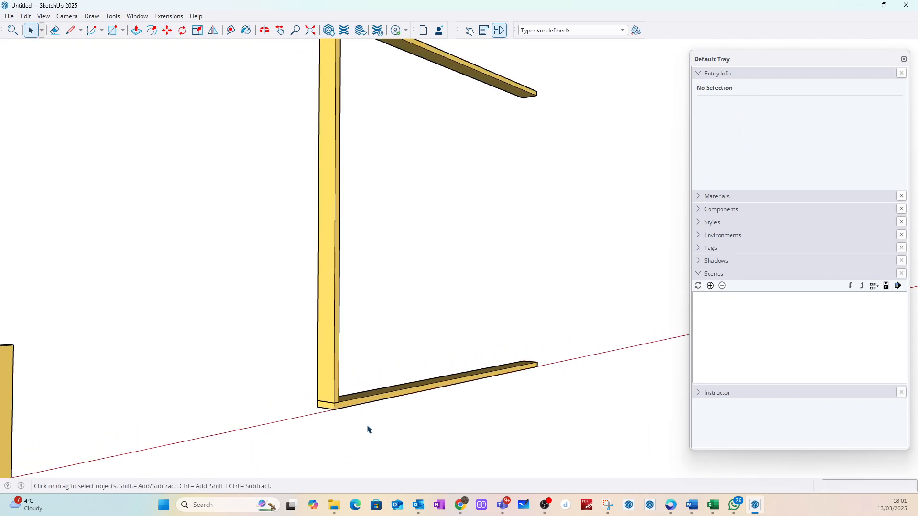
middle_click_drag(340, 194, 336, 213)
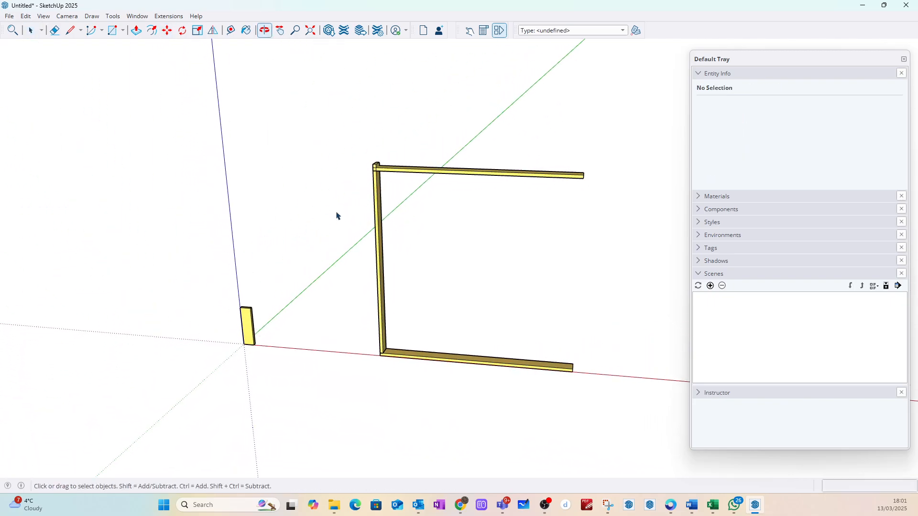
scroll(377, 179, "up", 3)
right_click(375, 184)
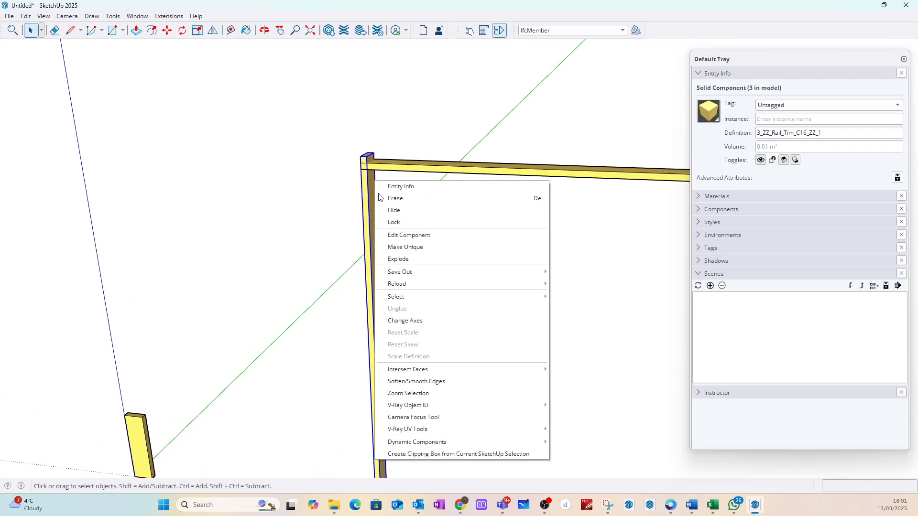
left_click(404, 244)
Step: Push the upright board's top face down to the underside of the upper rail within the component
middle_click_drag(368, 160, 349, 182)
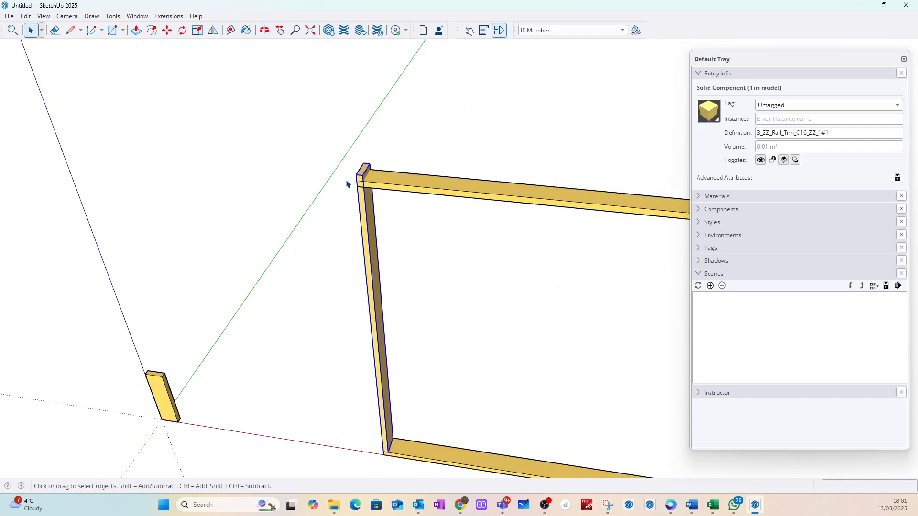
scroll(366, 165, "up", 3)
double_click(393, 169)
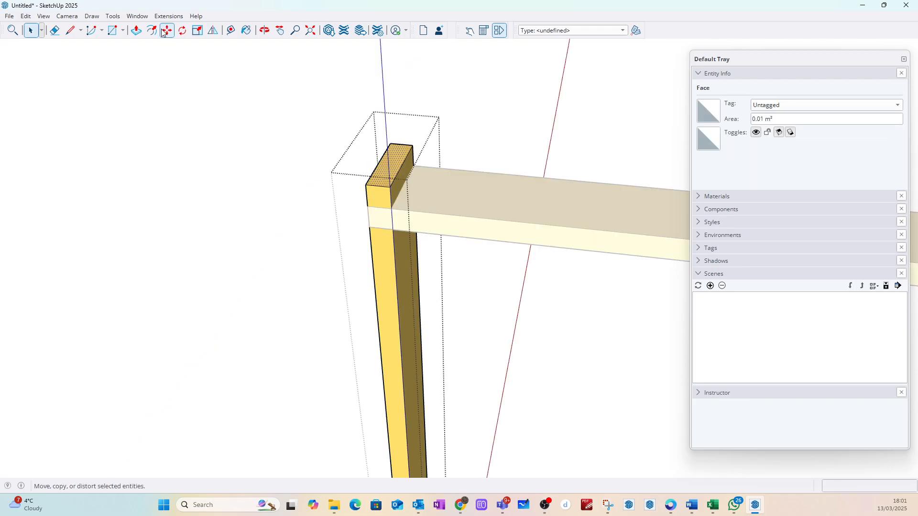
key("p")
left_click(382, 191)
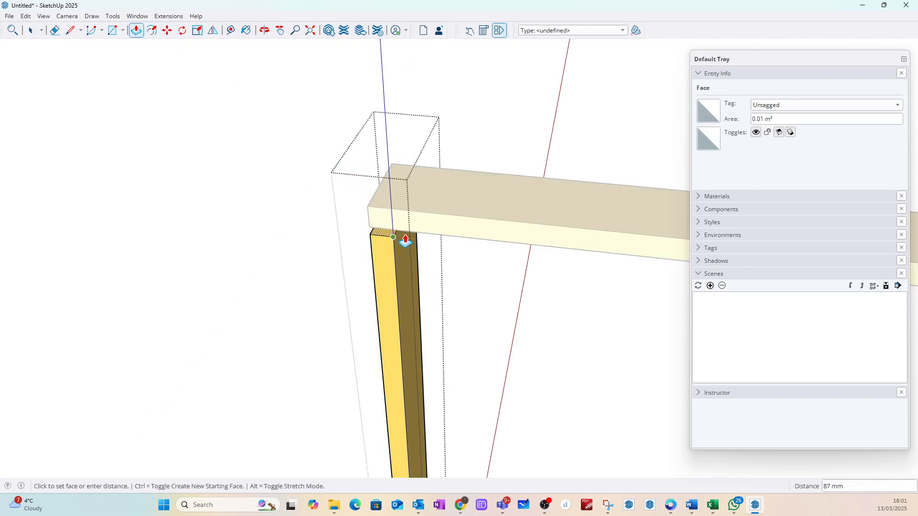
left_click(407, 240)
left_click(37, 35)
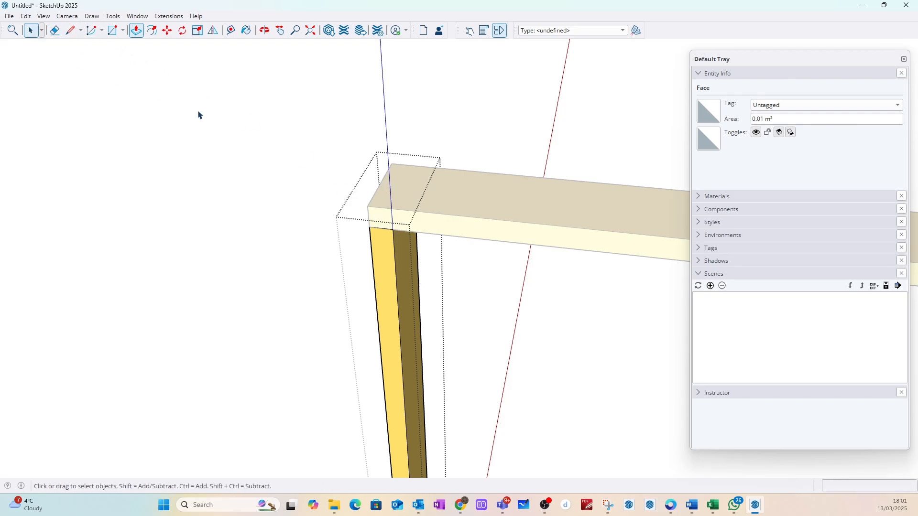
left_click(199, 113)
Step: Rename the upright board's component definition as 3_ZZ_Stud_Tim_C16_ZZ_1
left_click(376, 241)
left_click(398, 253)
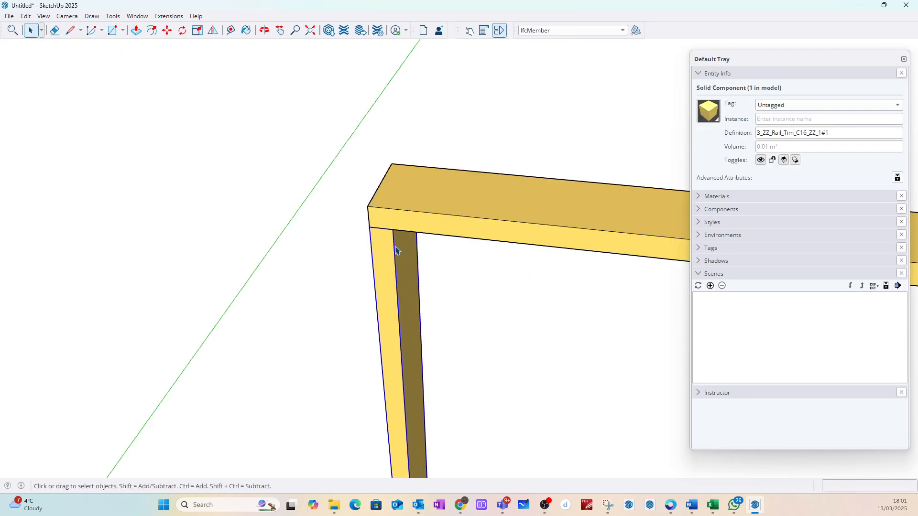
key("alt+Tab")
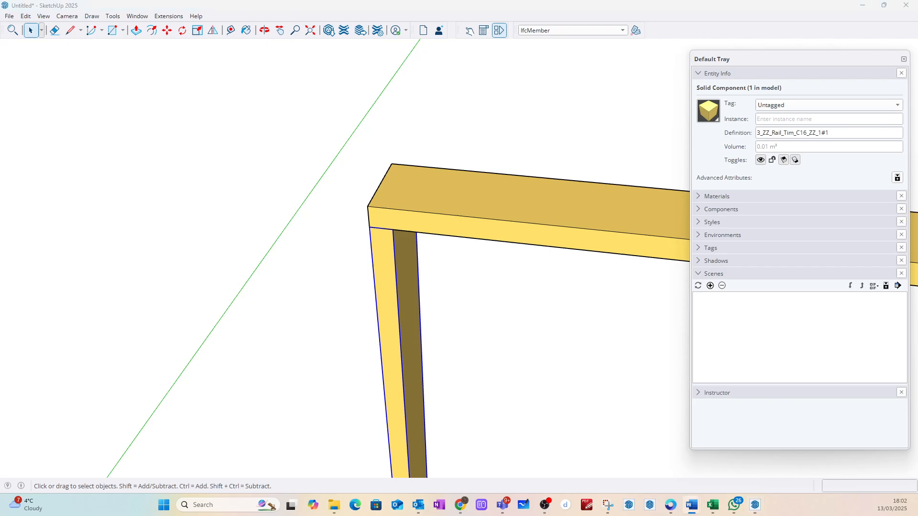
left_click(809, 132)
left_click(760, 134)
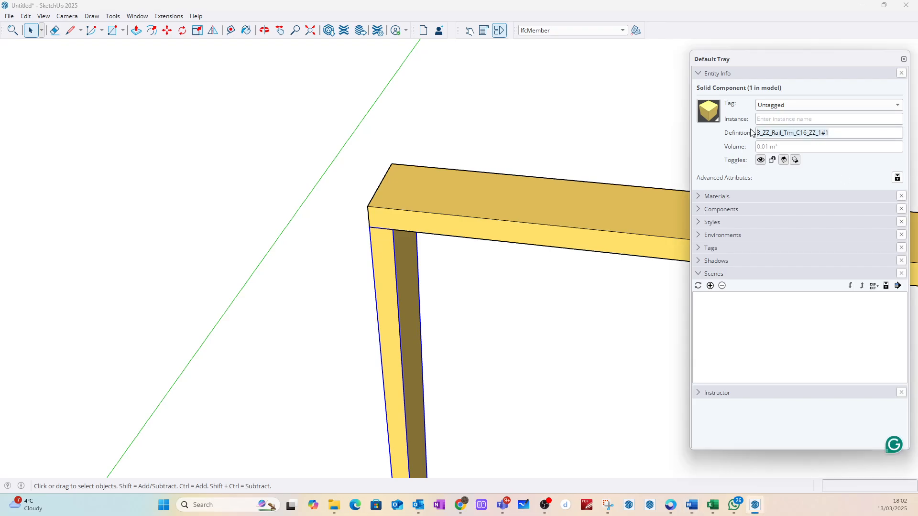
type("3_ZZ_Stud_Tim_C16_ZZ_1")
left_click(516, 145)
Step: Classify the upright stud as IfcColumn under IFC 4 and clear the selection
left_click(402, 238)
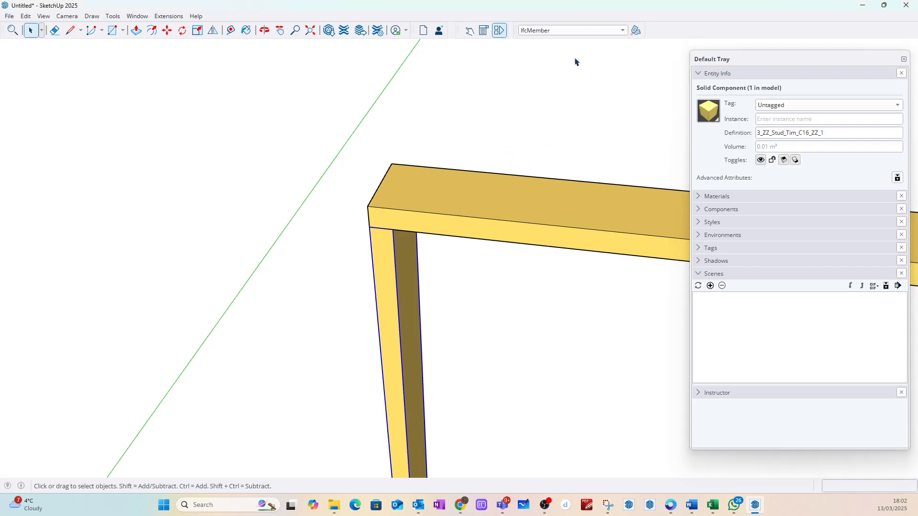
left_click(622, 31)
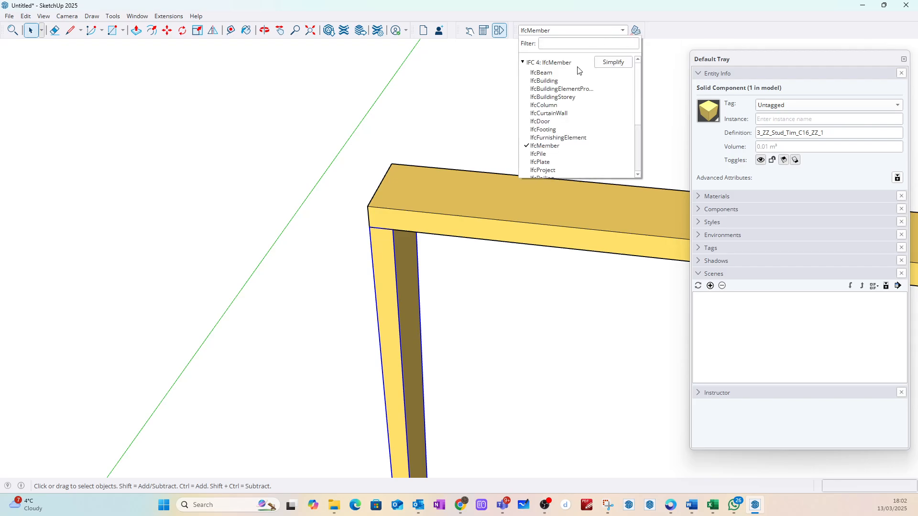
left_click(550, 107)
left_click(549, 106)
Step: Copy the upright stud along the red axis to the opposite end of the bottom rail, flush with the rail's end
scroll(375, 168, "down", 7)
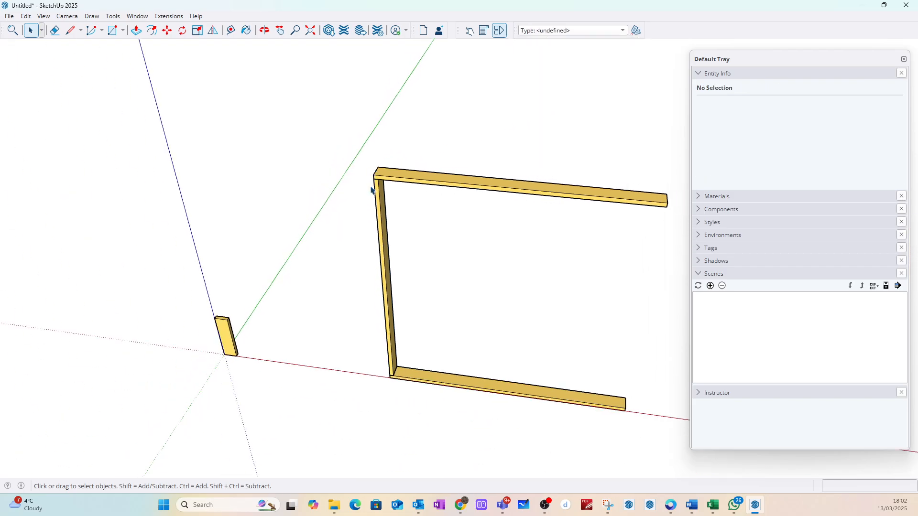
scroll(377, 365, "up", 5)
left_click(402, 352)
key("m")
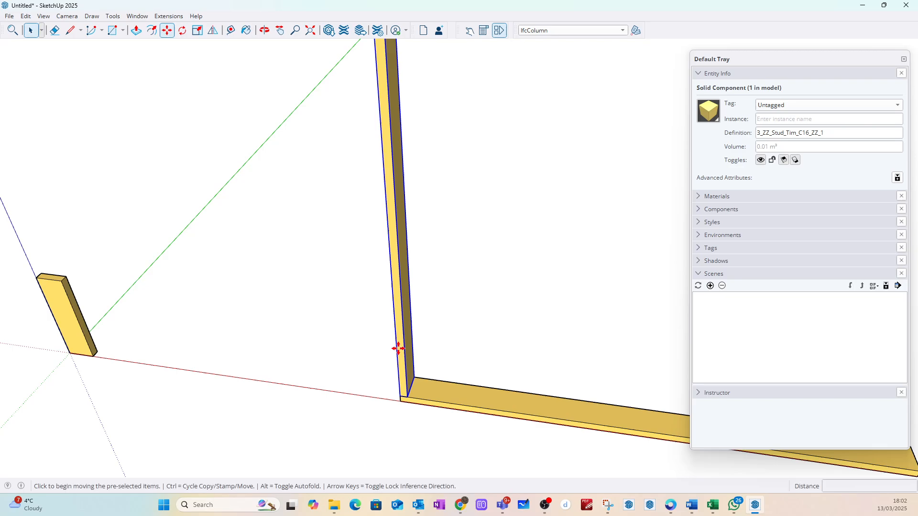
left_click(407, 397)
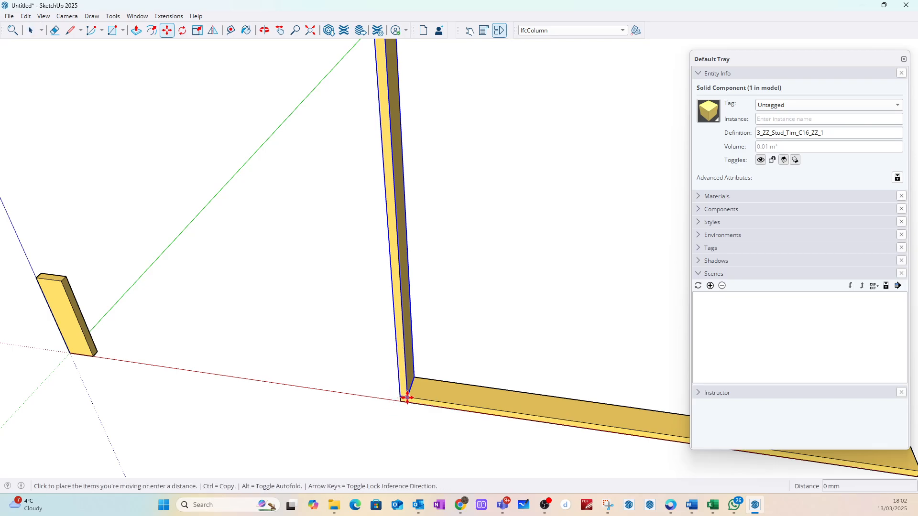
key("ctrl")
scroll(383, 338, "down", 6)
scroll(574, 373, "up", 8)
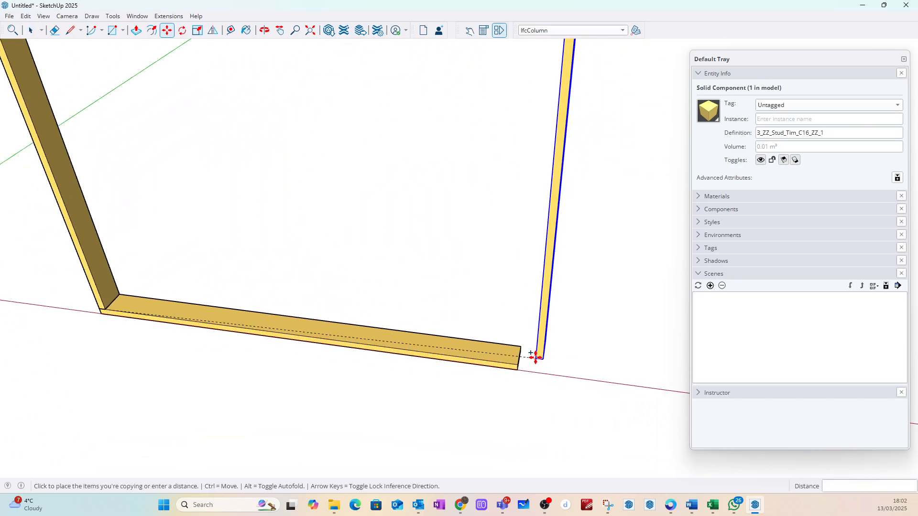
scroll(526, 361, "up", 2)
left_click(510, 366)
scroll(504, 378, "down", 3)
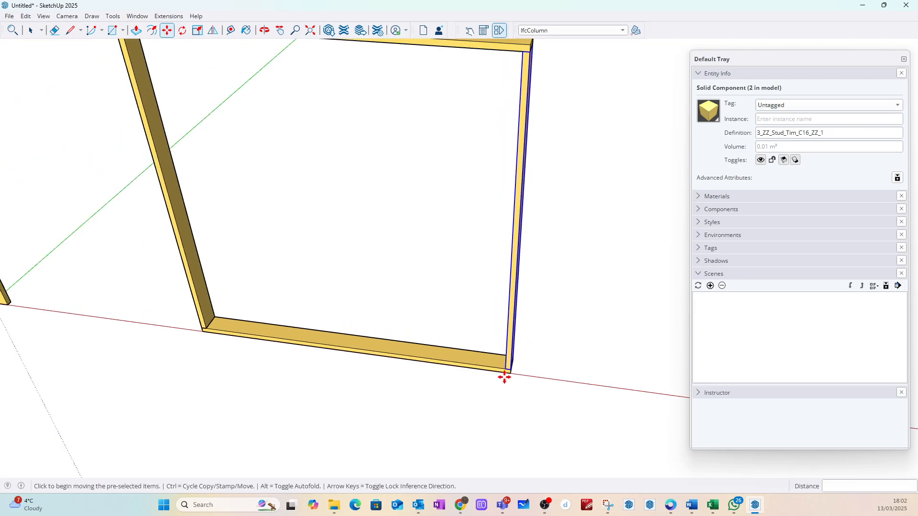
scroll(504, 378, "down", 3)
left_click(30, 30)
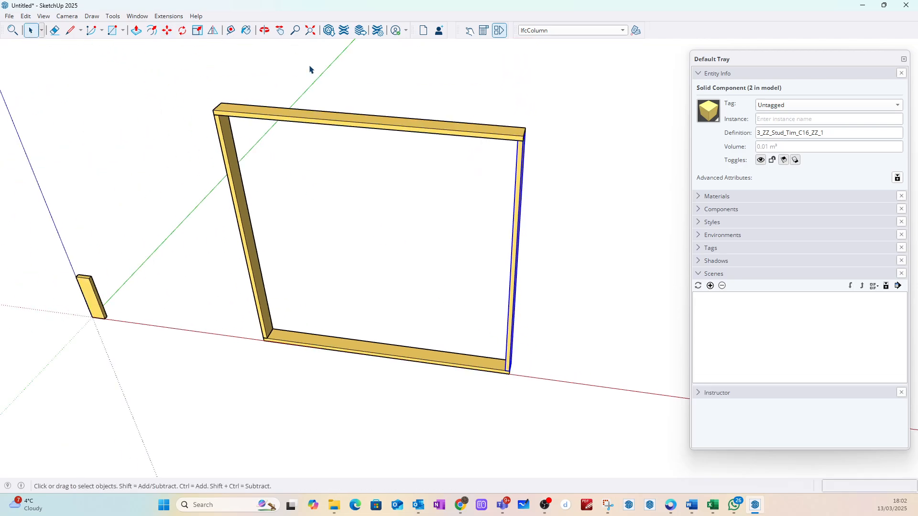
Step: Copy the end stud to the midpoint of the upper rail's lower edge to form a central stud
left_click(512, 191)
left_click(521, 143)
scroll(520, 142, "up", 4)
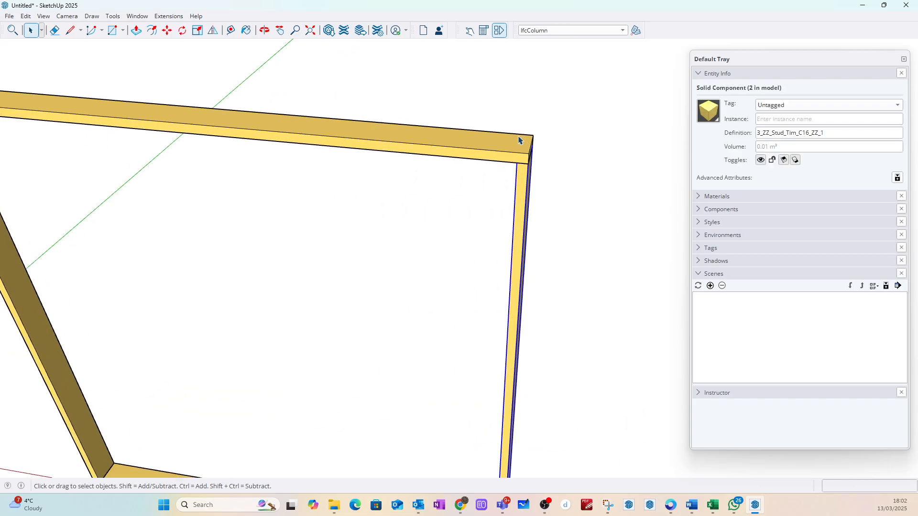
key("m")
scroll(522, 150, "up", 2)
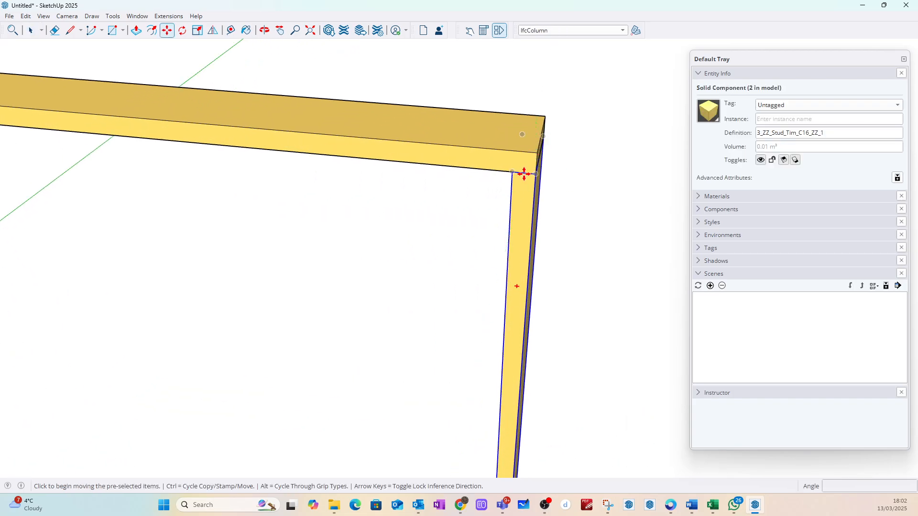
left_click(524, 174)
key("ctrl")
scroll(425, 174, "down", 6)
scroll(414, 168, "up", 2)
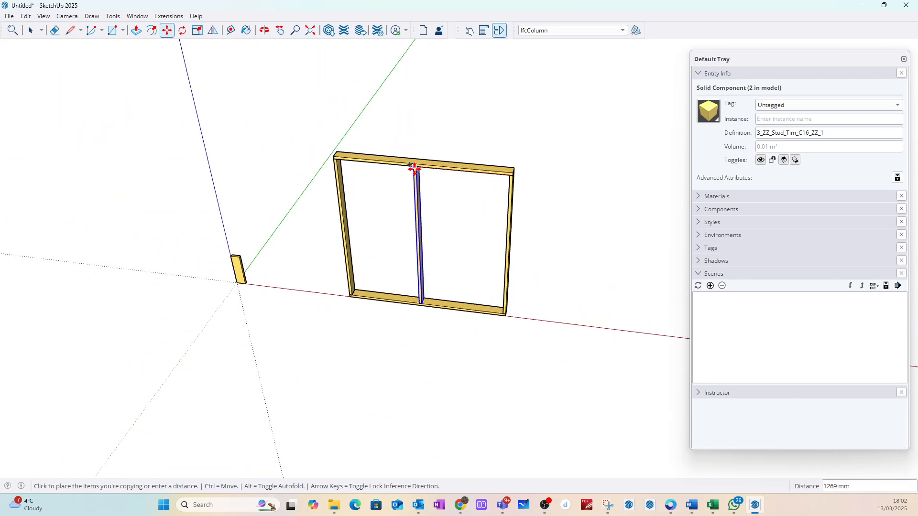
scroll(407, 170, "up", 4)
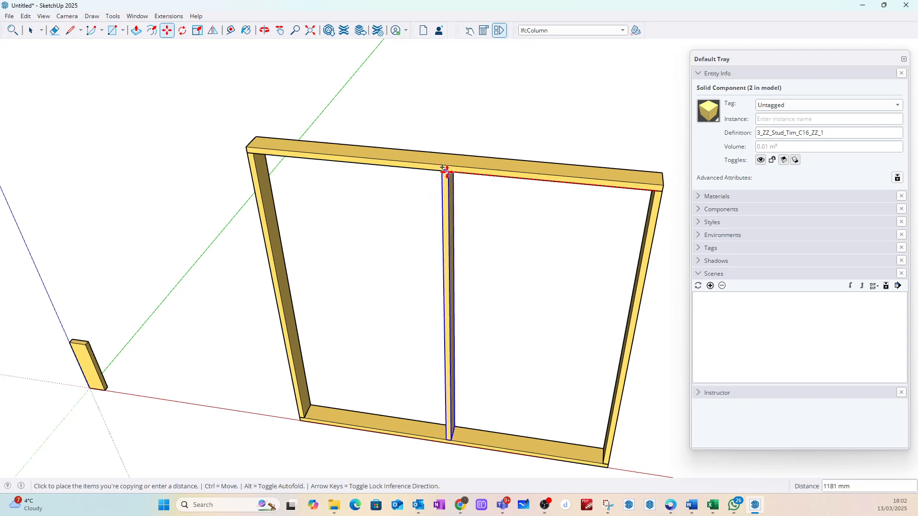
left_click(444, 171)
left_click(31, 30)
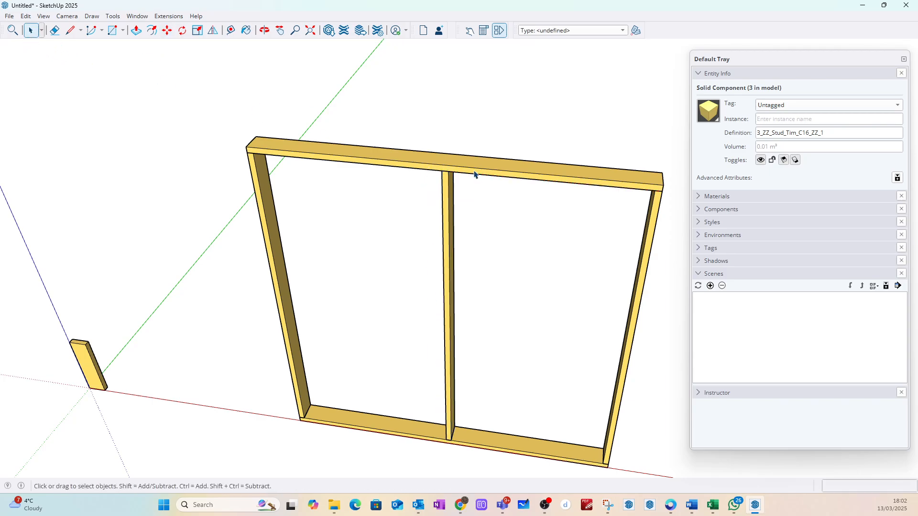
Step: Try to array the central stud at 600 mm spacing with x2 copies toward the end farther from the origin
left_click(441, 187)
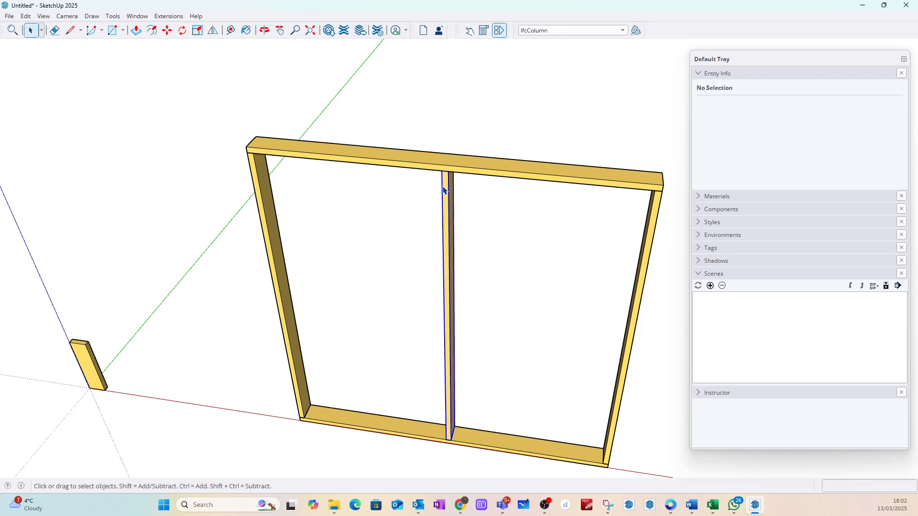
left_click(445, 187)
key("m")
key("ctrl")
left_click(443, 189)
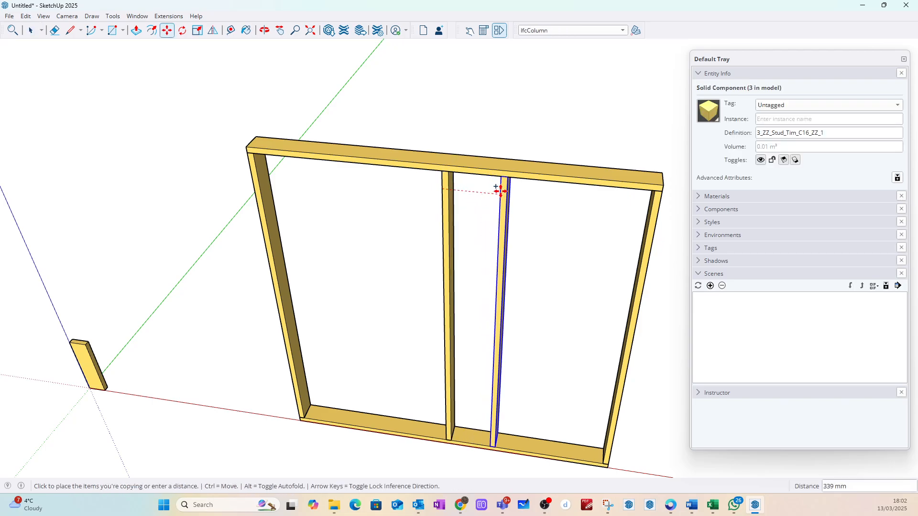
type("600")
key("Return")
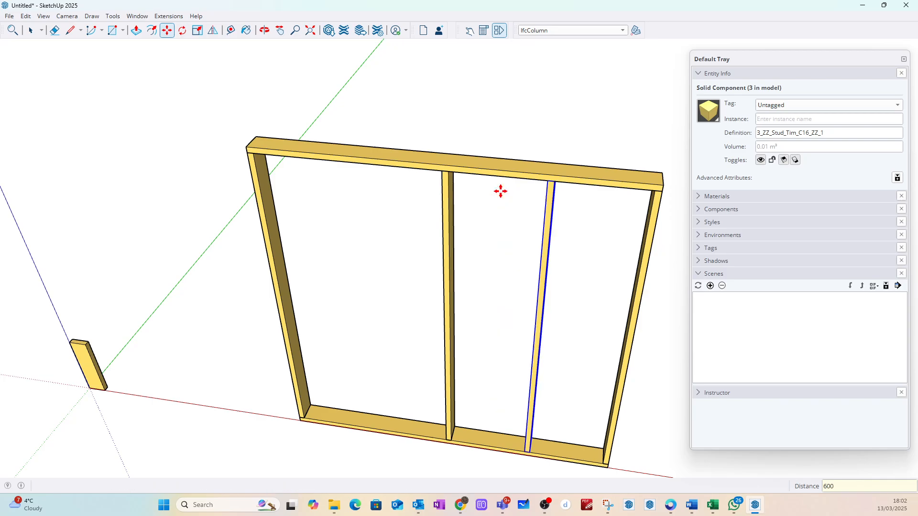
type("x2")
key("Return")
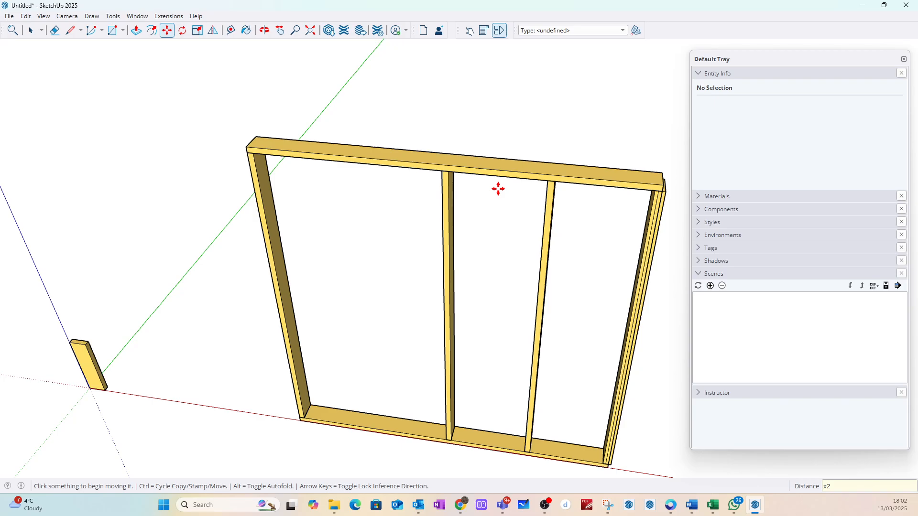
key("ctrl+z")
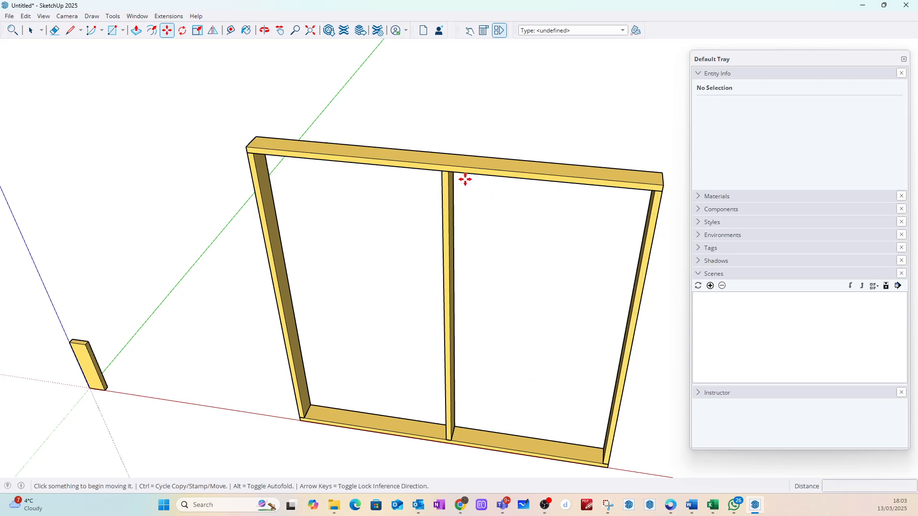
Step: Measure the upper rail's length from end to end with the Tape Measure
left_click(29, 31)
left_click(444, 191)
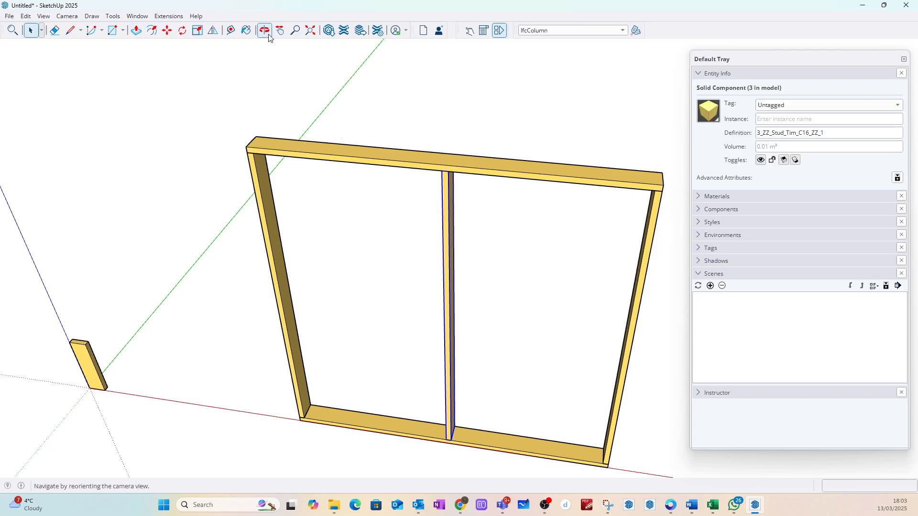
left_click(230, 30)
left_click(249, 132)
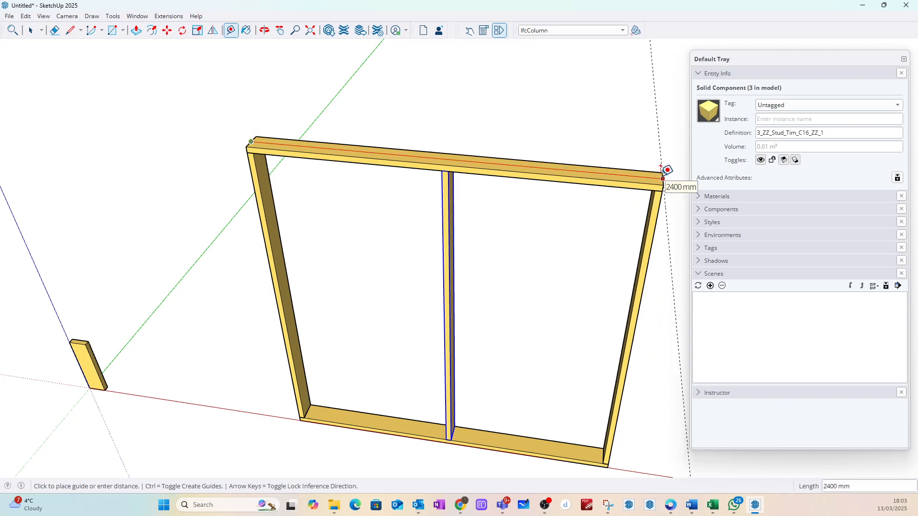
key("Escape")
left_click(31, 33)
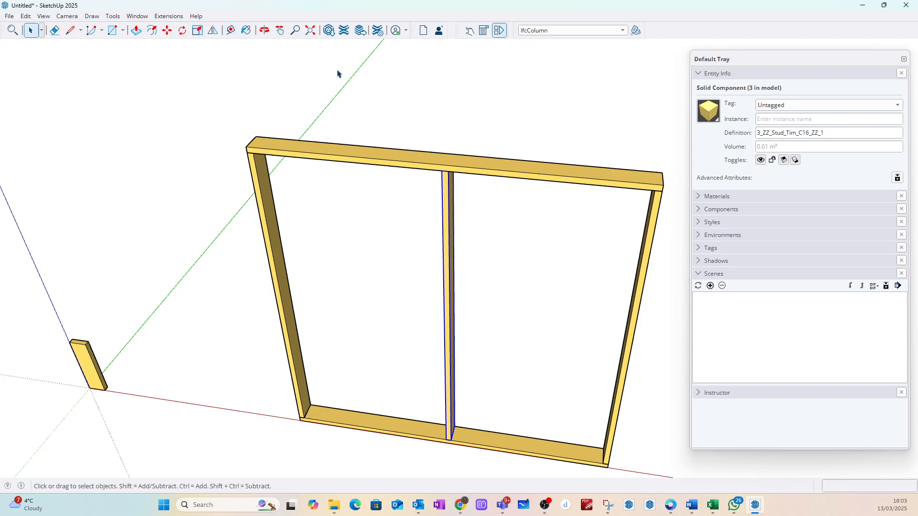
Step: Retry the x2 array of the central stud along the red axis at 600 mm spacing and undo it
left_click(338, 74)
left_click(448, 179)
key("m")
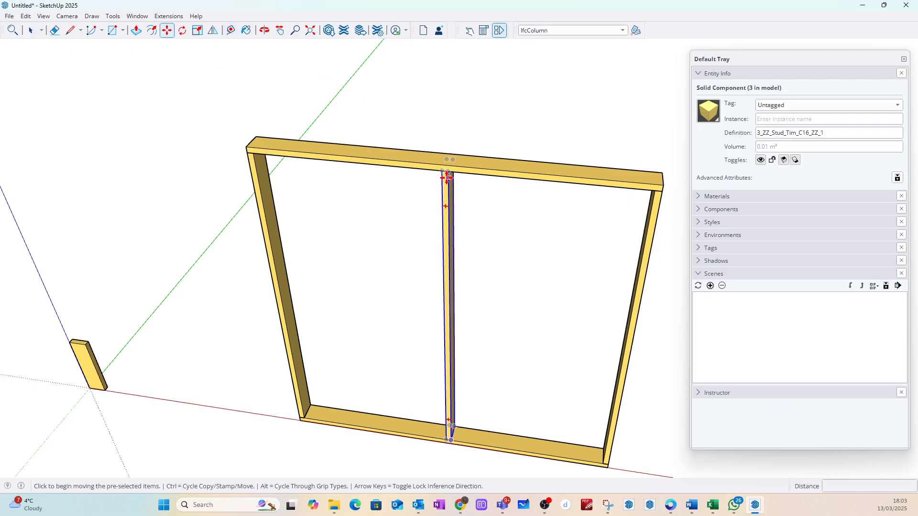
left_click(447, 179)
key("ctrl")
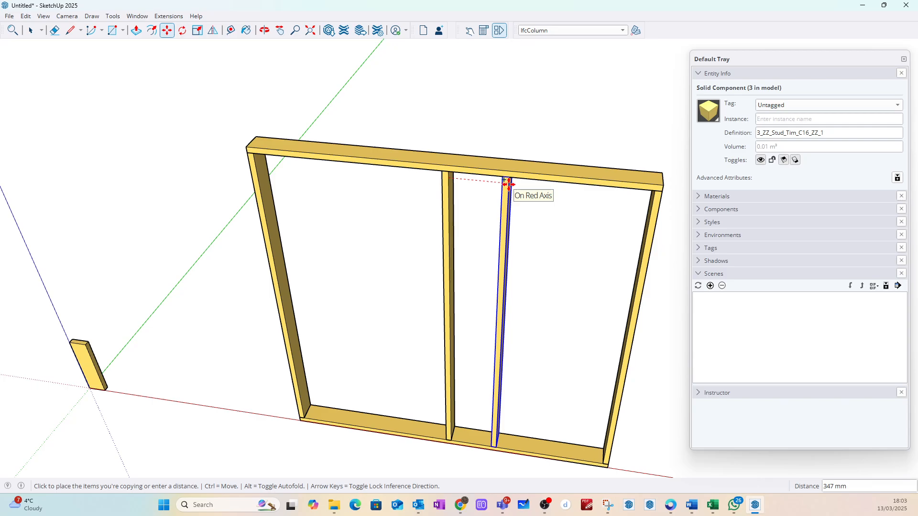
type("600")
key("Return")
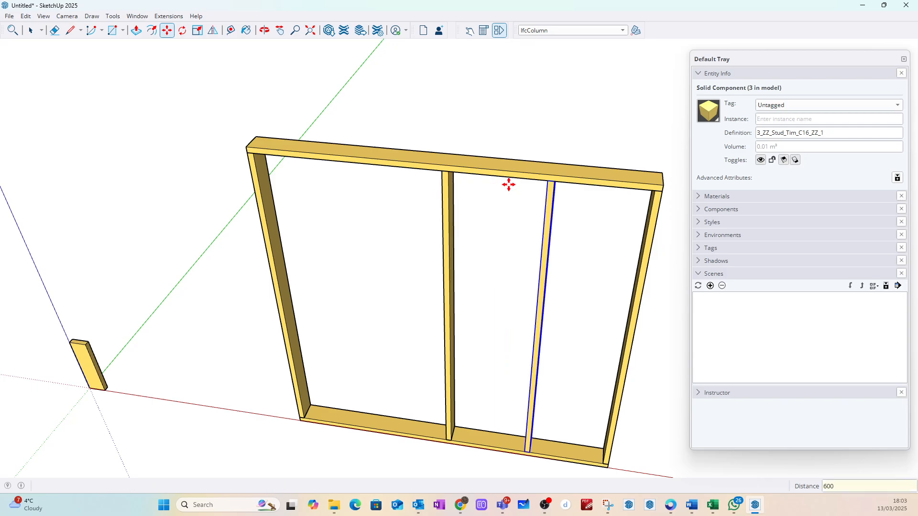
type("x2")
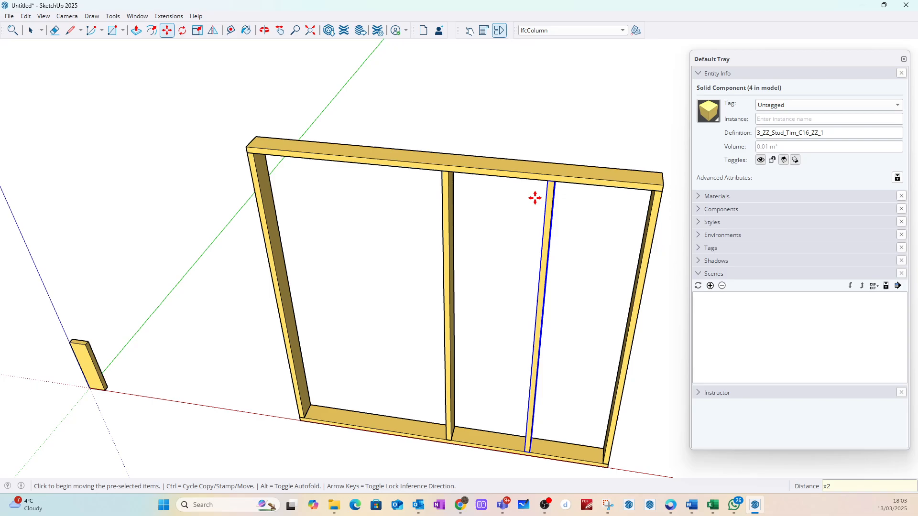
key("Return")
key("ctrl+z")
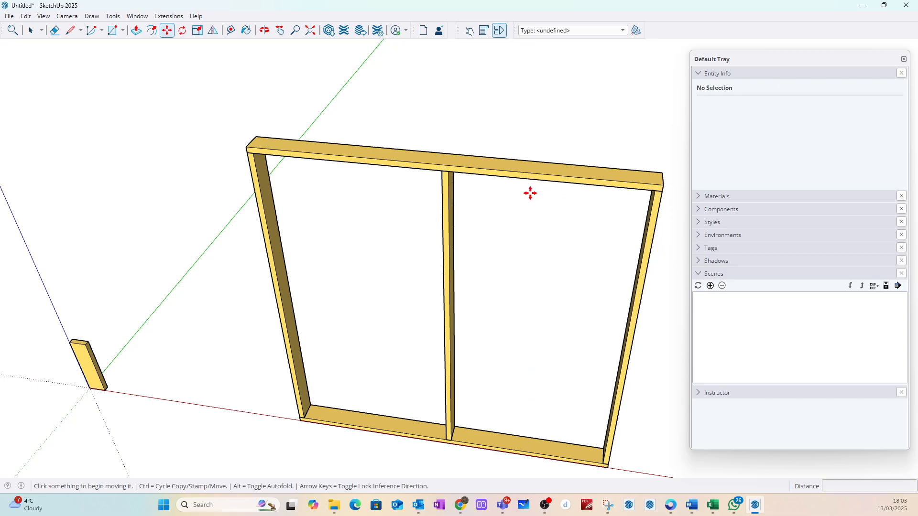
Step: Make a single copy of the central stud 600 mm along the red axis, toward the end farther from the origin
left_click(30, 30)
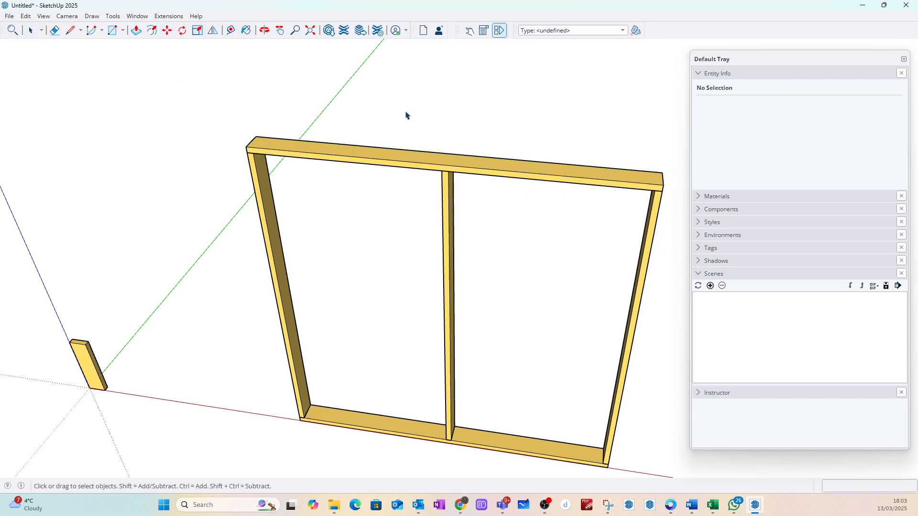
left_click(449, 184)
key("m")
key("ctrl")
left_click(449, 184)
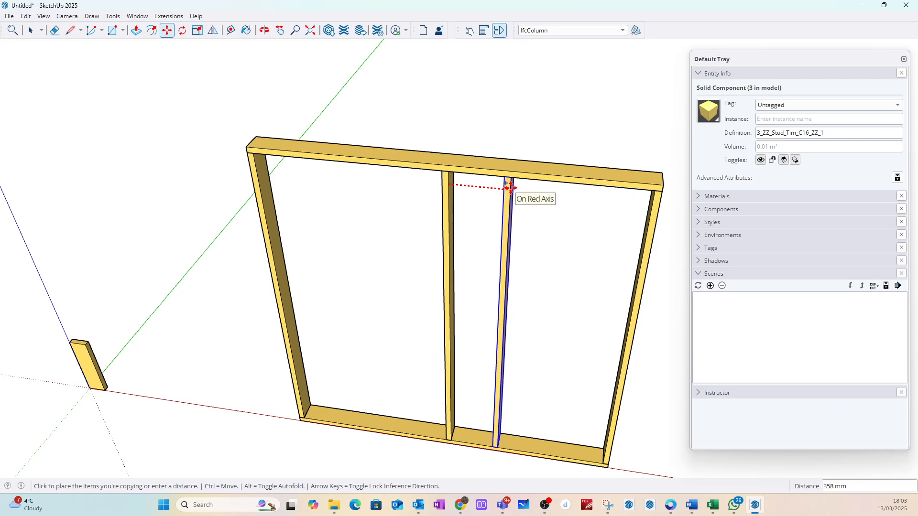
type("600")
key("Return")
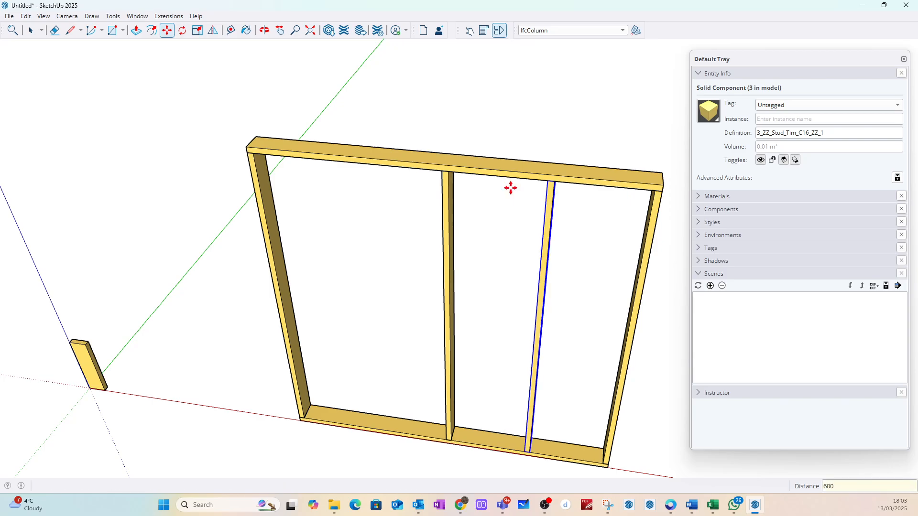
key("space")
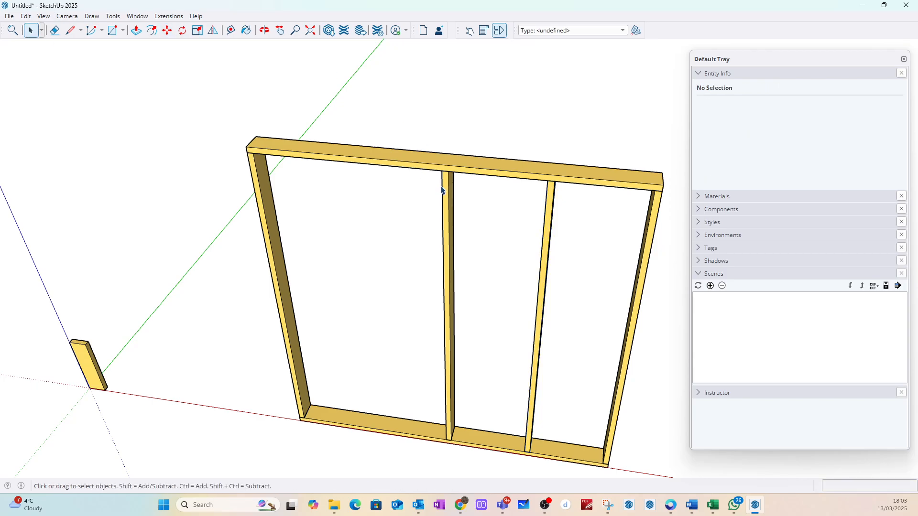
Step: Copy the central stud 600 mm along the red axis toward the end nearer the origin and clear the selection
left_click(443, 187)
key("m")
left_click(442, 186)
key("ctrl")
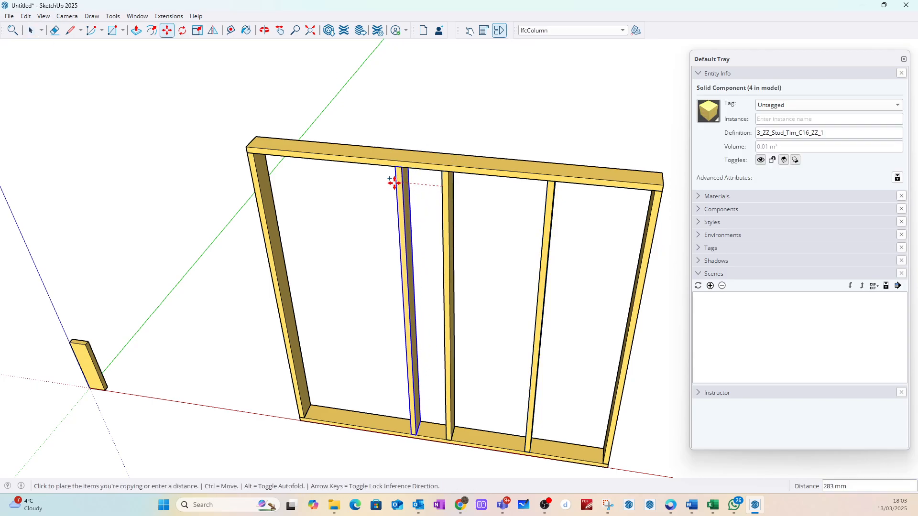
key("Right")
type("6")
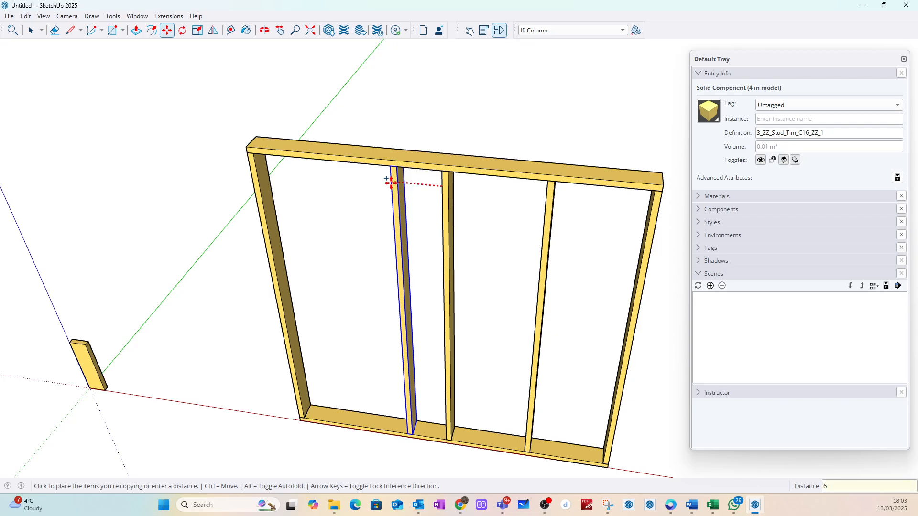
type("00")
key("Return")
left_click(30, 30)
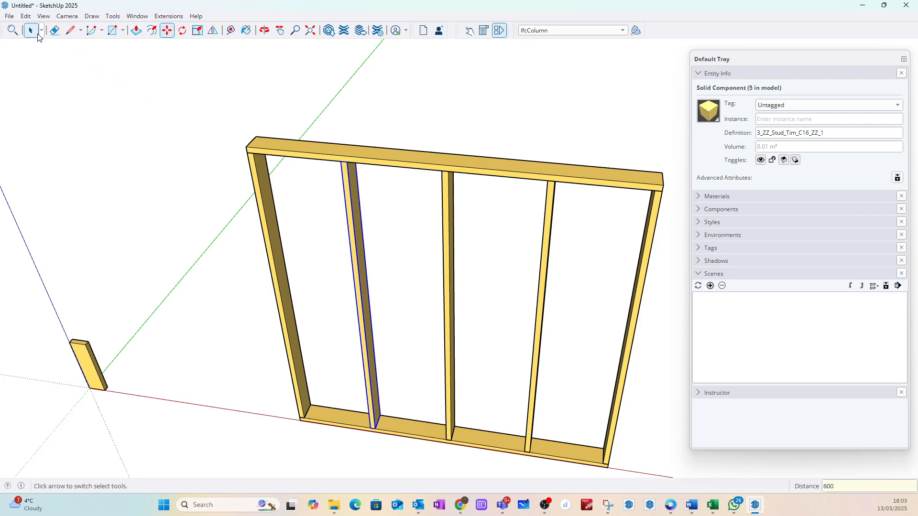
left_click(177, 101)
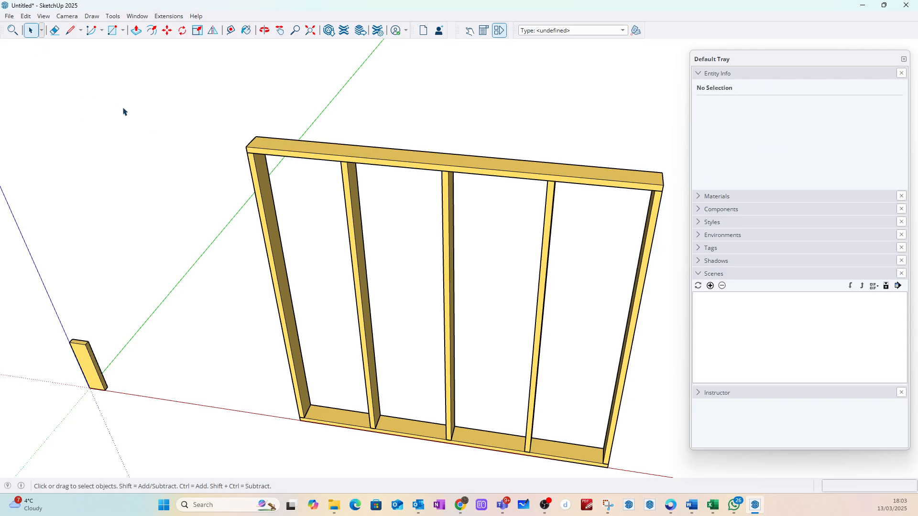
Step: Draw a rectangle of about 305 by 188 mm on the ground in front of the frame
scroll(122, 112, "down", 4)
mouse_move(152, 123)
middle_mouse_down()
mouse_move(328, 129)
mouse_move(256, 127)
middle_mouse_up()
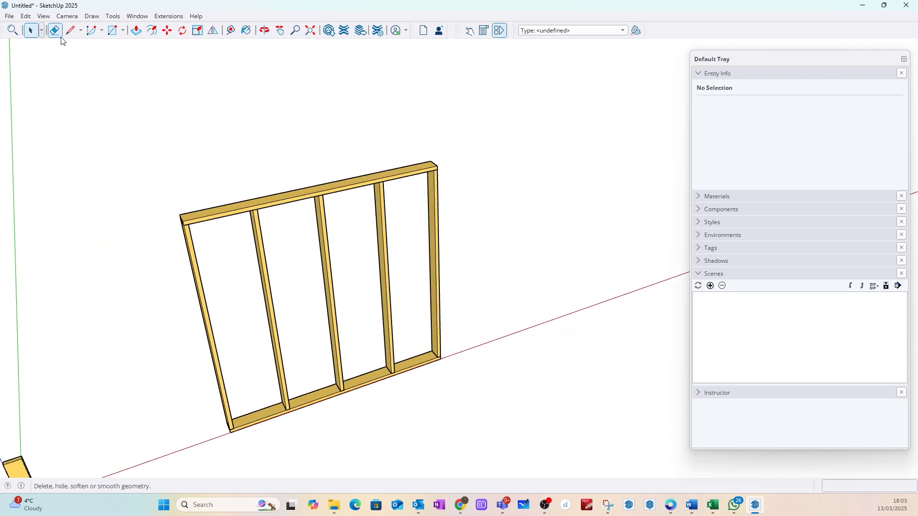
left_click(113, 31)
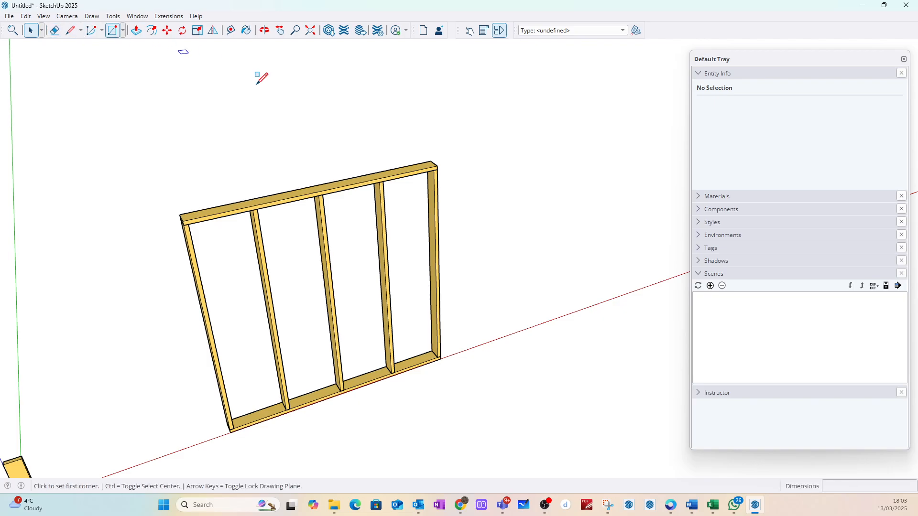
scroll(375, 163, "down", 3)
scroll(306, 313, "up", 6)
left_click(299, 316)
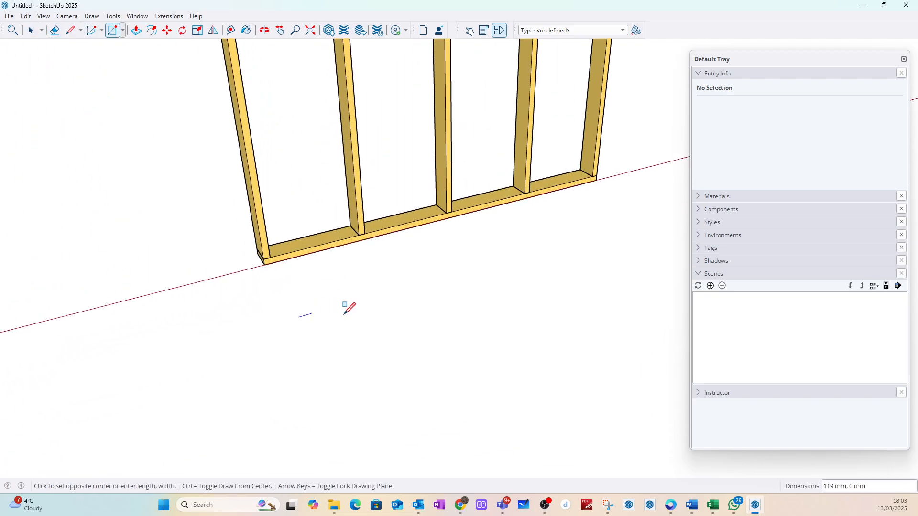
left_click(368, 319)
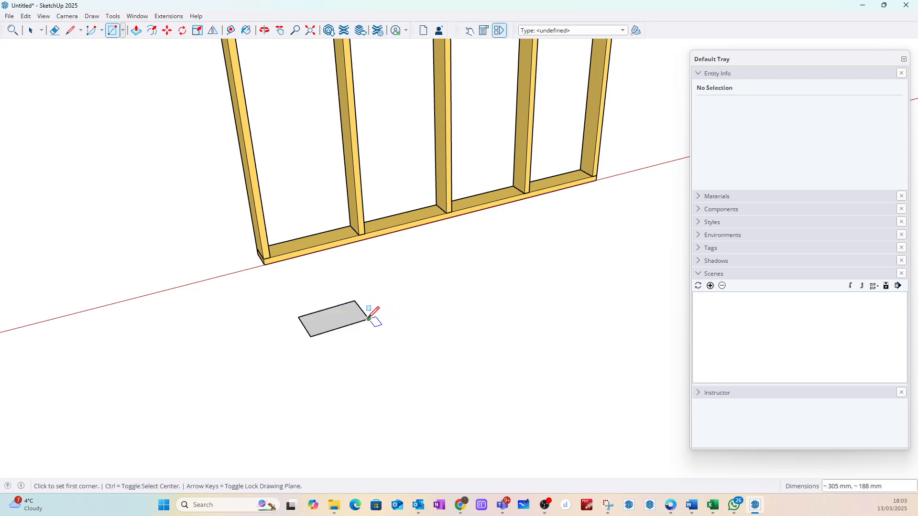
left_click(31, 30)
Step: Push/Pull the ground rectangle upward into a small box
left_click(136, 31)
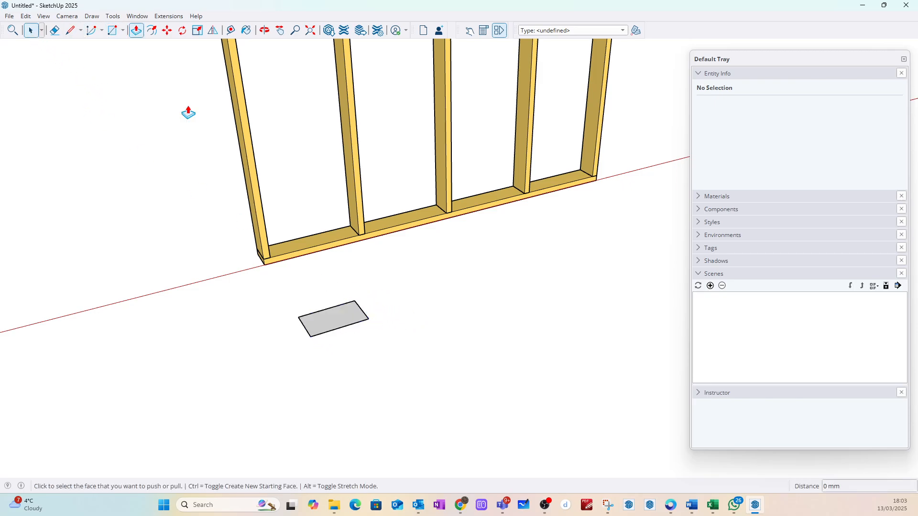
left_click_drag(335, 330, 335, 283)
middle_click_drag(225, 334, 497, 287)
left_click(31, 31)
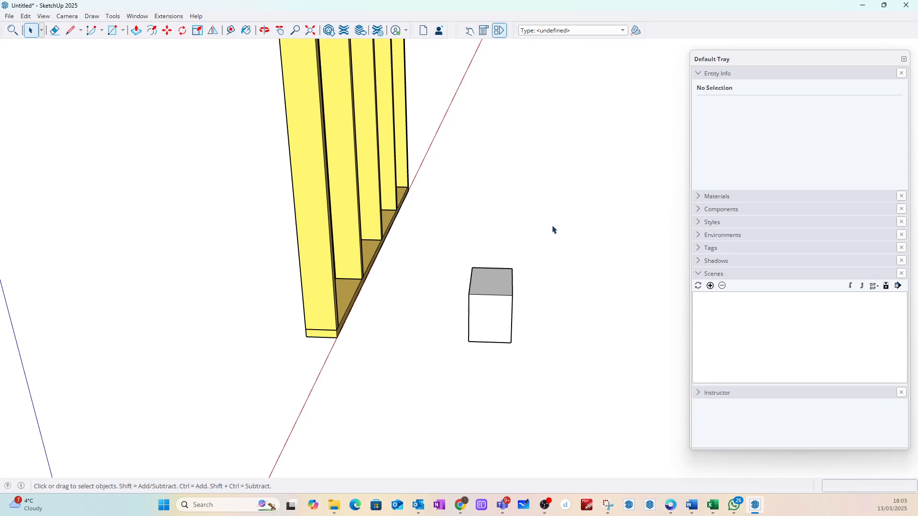
Step: Make the whole box a component with the definition name 3_ZZ_Ins_WF_567_STEC_1
left_click_drag(553, 230, 440, 381)
right_click(485, 312)
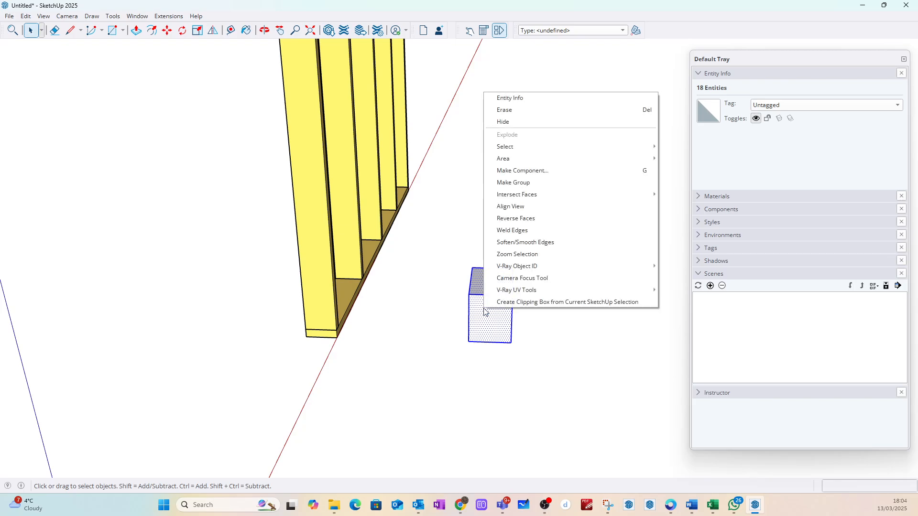
left_click(523, 171)
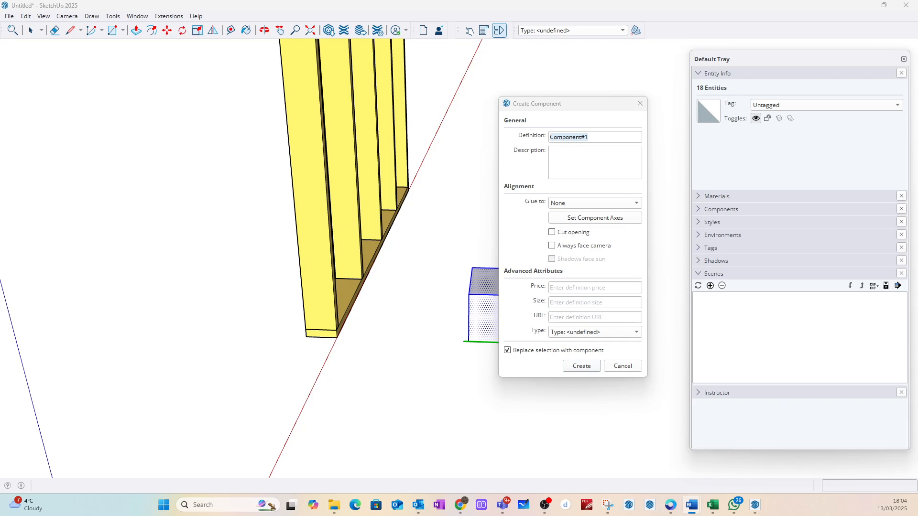
left_click(591, 138)
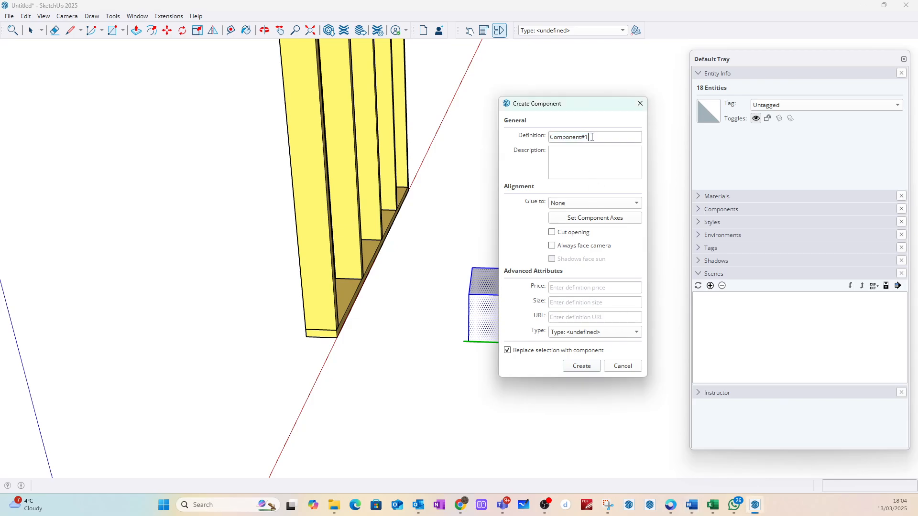
left_click_drag(592, 137, 541, 142)
key("ctrl+v")
left_click(589, 366)
Step: Paint the insulation component with the solid colour F03_Mint_Spark
middle_click_drag(572, 289, 531, 306)
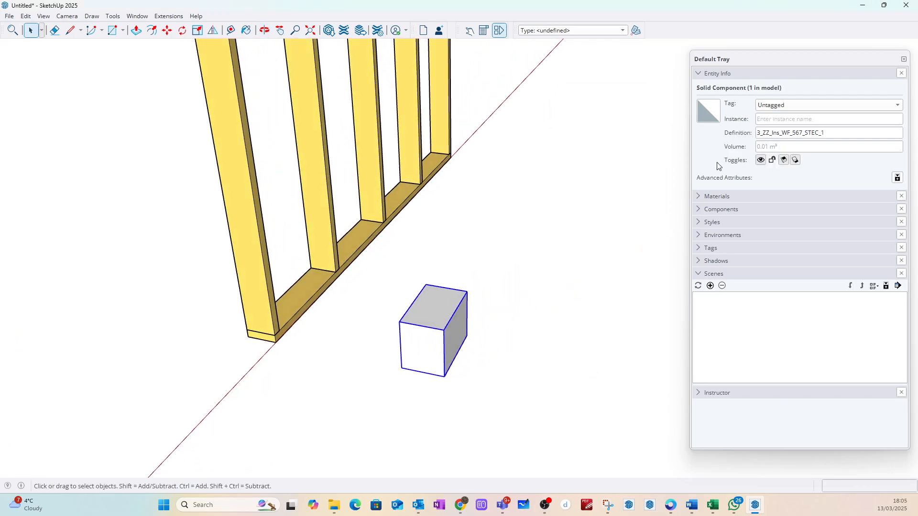
left_click(698, 196)
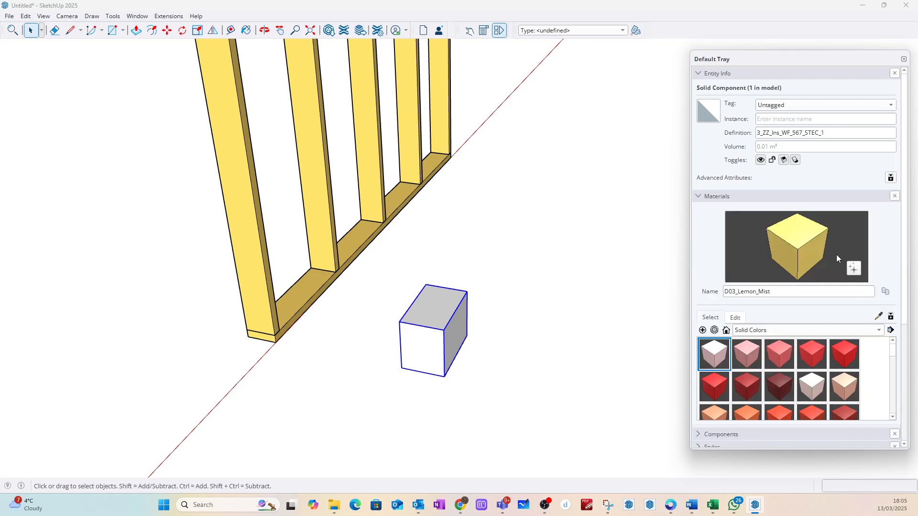
scroll(780, 381, "down", 5)
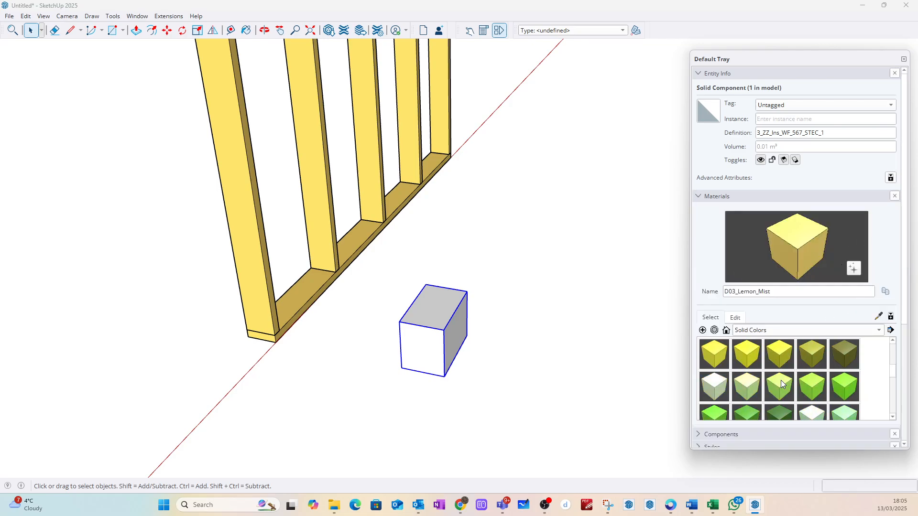
left_click(786, 386)
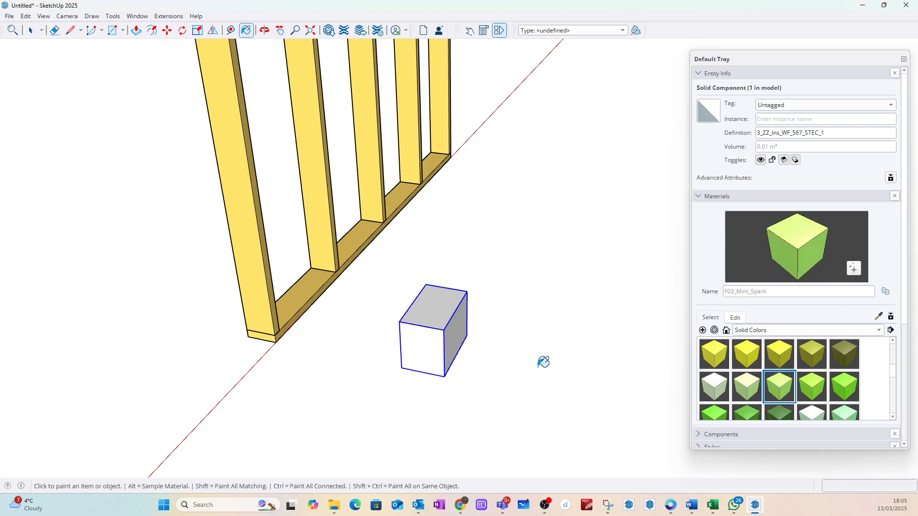
left_click(458, 330)
Step: Lower the opacity of the F03_Mint_Spark material to make the box semi-transparent, and clear the selection
left_click(735, 318)
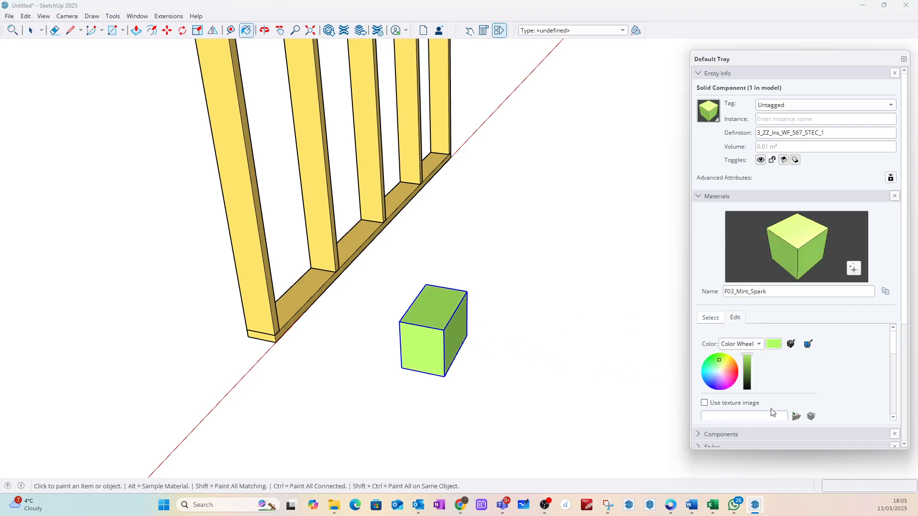
scroll(772, 411, "down", 3)
left_click_drag(770, 421, 749, 421)
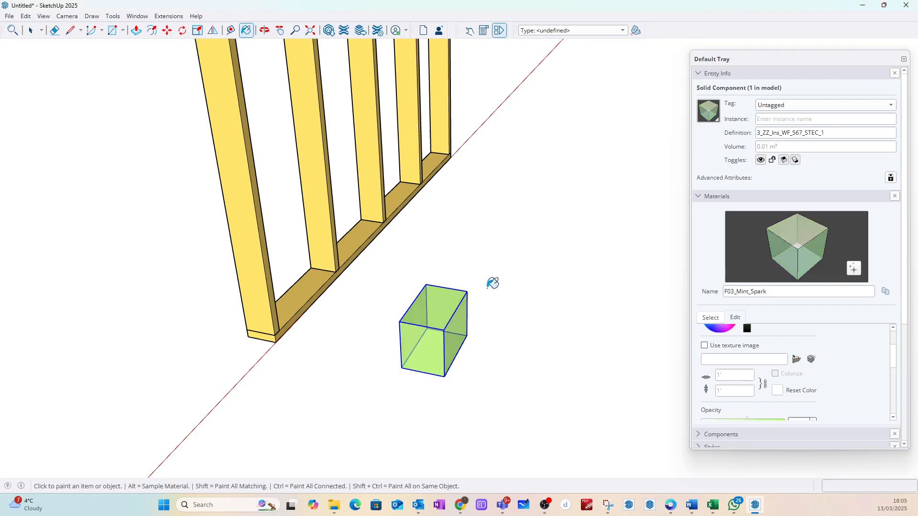
left_click(31, 30)
left_click(479, 246)
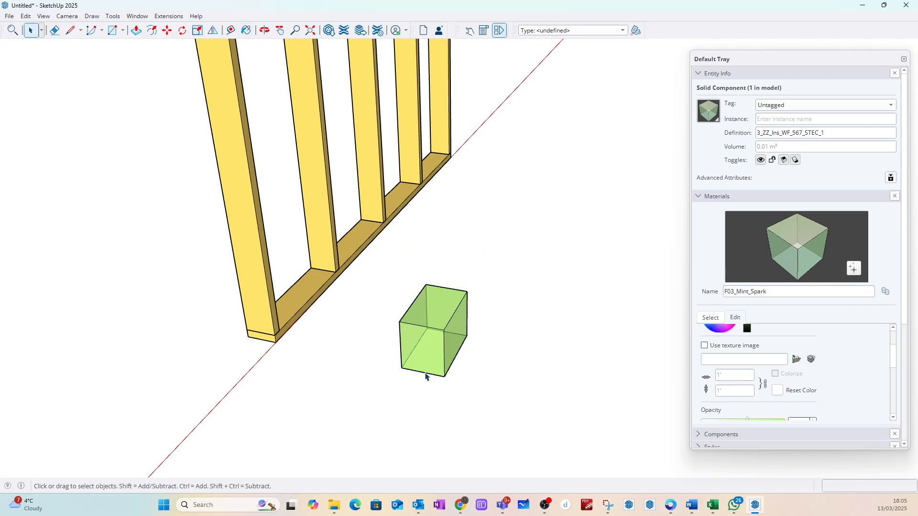
Step: Move the green box by its lower back corner onto the bottom rail, against the central stud in the bay nearer the origin
left_click(421, 346)
key("m")
middle_click_drag(476, 319, 297, 263)
scroll(297, 263, "up", 1)
left_click(328, 253)
scroll(444, 190, "down", 2)
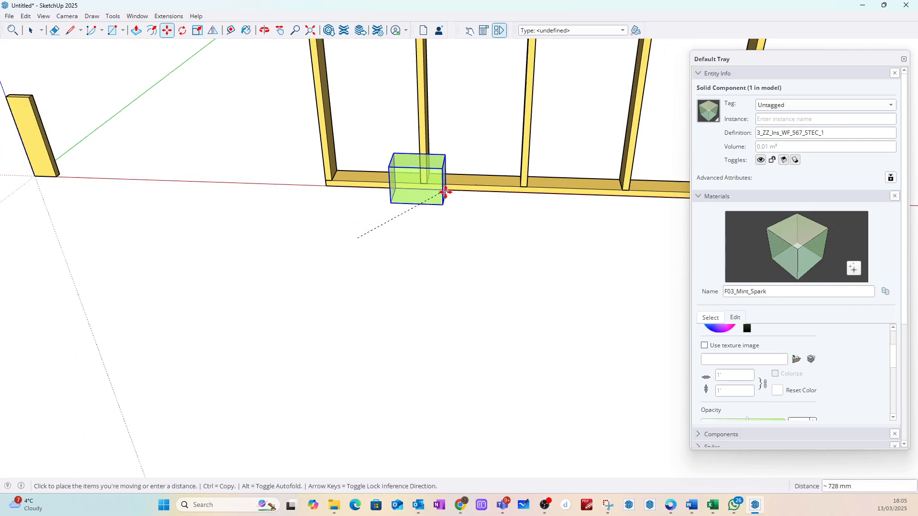
middle_click_drag(445, 191, 686, 235)
scroll(431, 149, "up", 5)
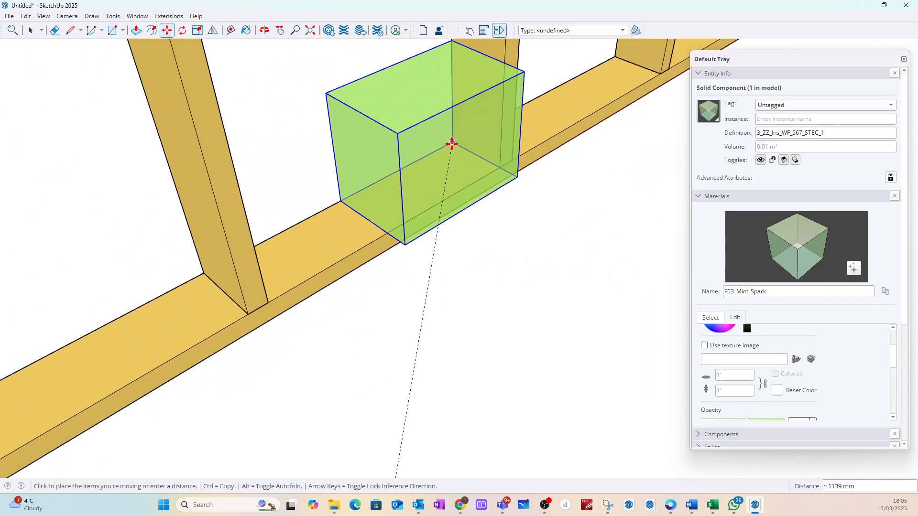
left_click(453, 143)
left_click(32, 31)
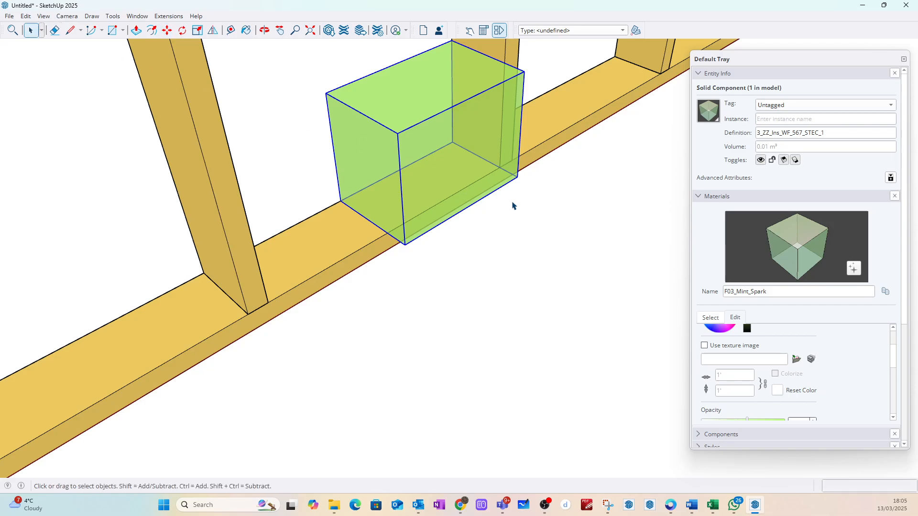
Step: Open the insulation component and push its front face in about 48 mm, flush with the front of the rail
middle_click_drag(492, 174, 464, 195)
double_click(463, 195)
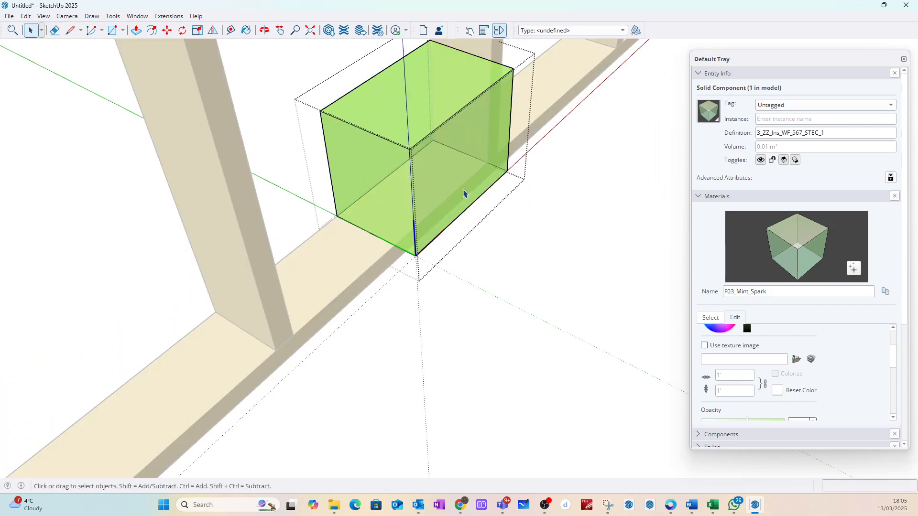
left_click(464, 195)
left_click(136, 30)
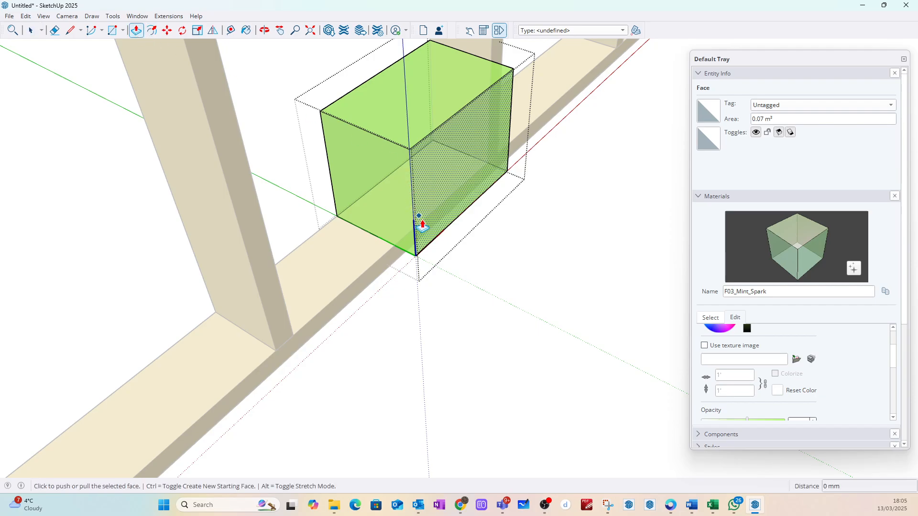
left_click(422, 252)
left_click(385, 255)
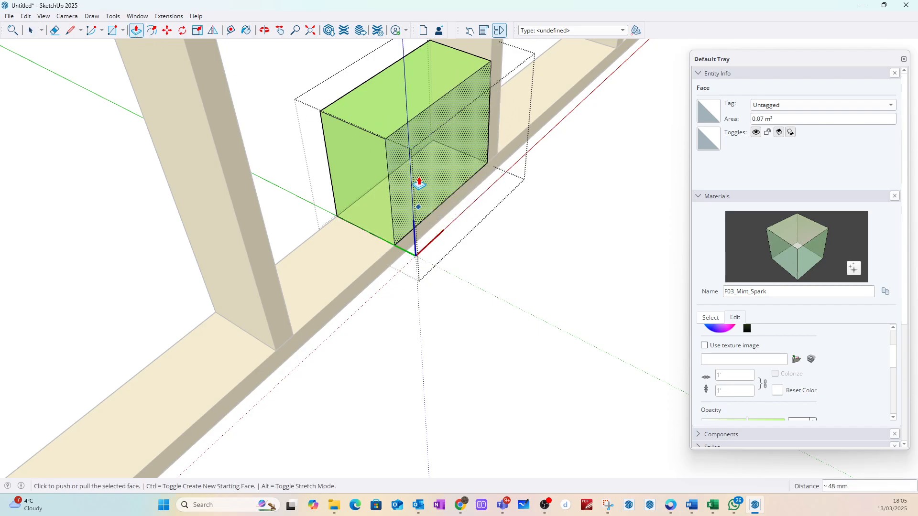
key("Escape")
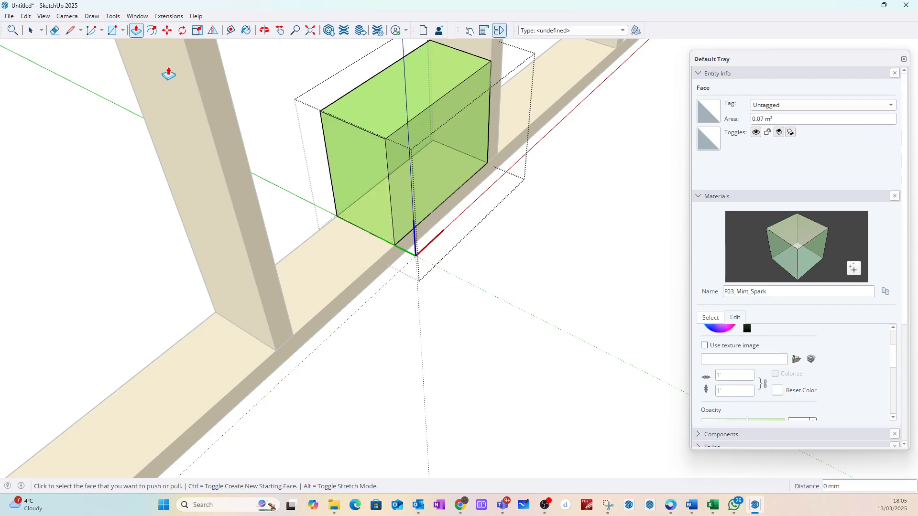
Step: Pull the insulation's end face to the neighbouring stud and its top face up to the underside of the top rail
left_click(378, 156)
left_click(266, 239)
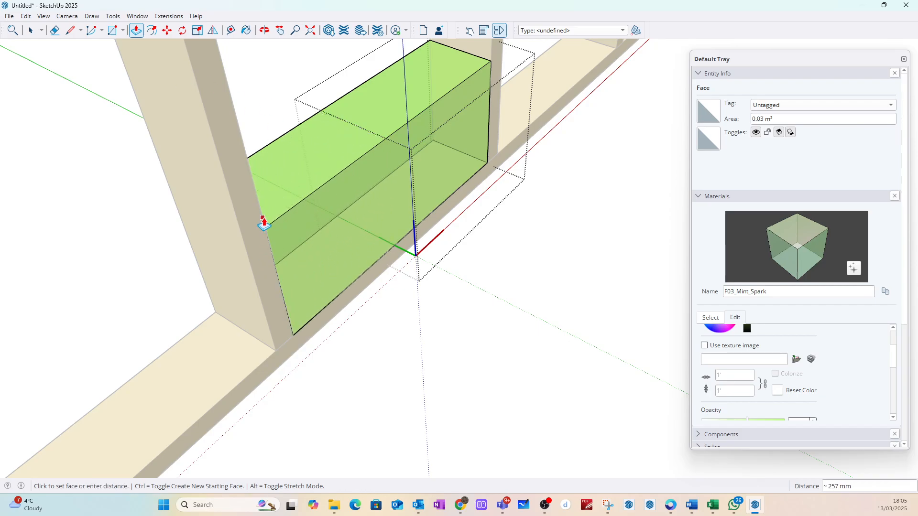
scroll(299, 139, "down", 10)
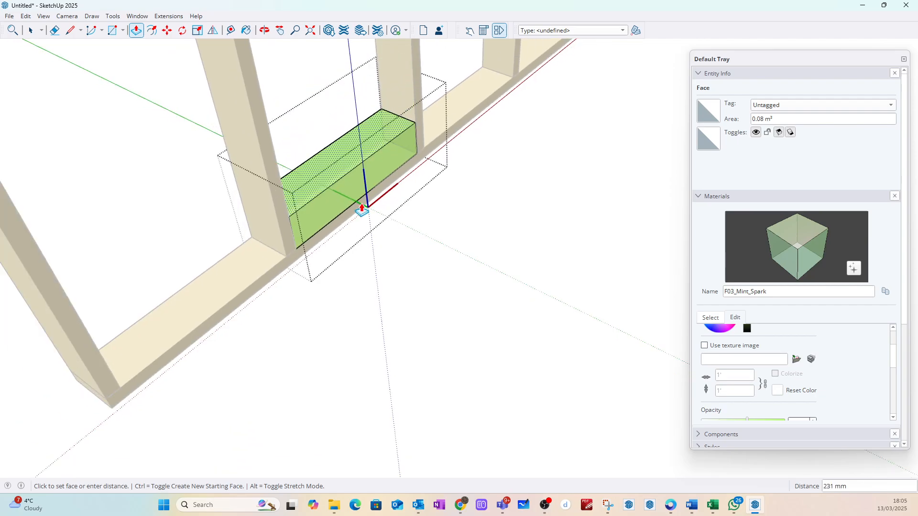
scroll(355, 146, "up", 10)
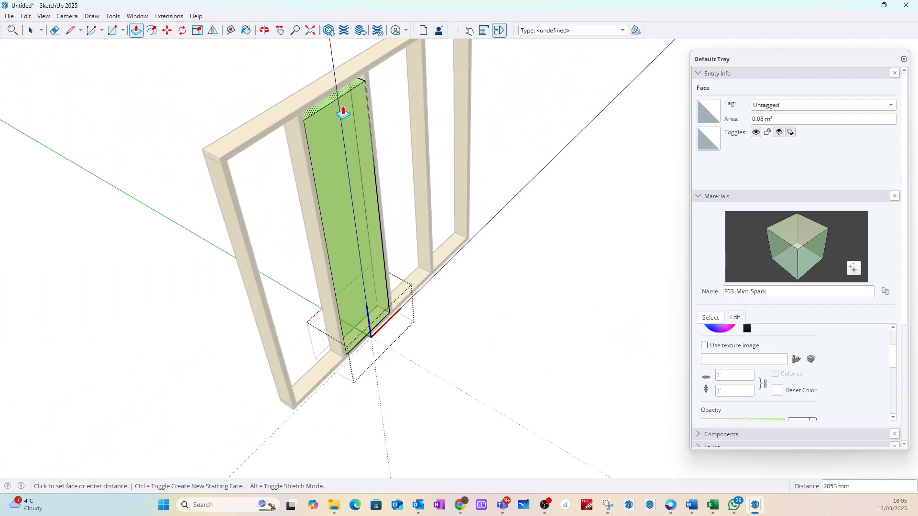
key("Escape")
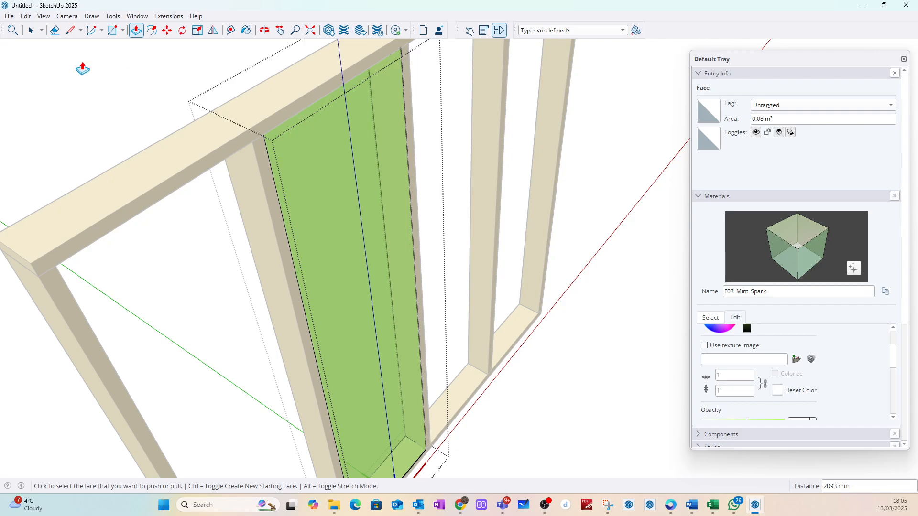
left_click(31, 30)
Step: Copy the insulation panel from its upper corner into the adjacent bay on the other side of the central stud
left_click(301, 130)
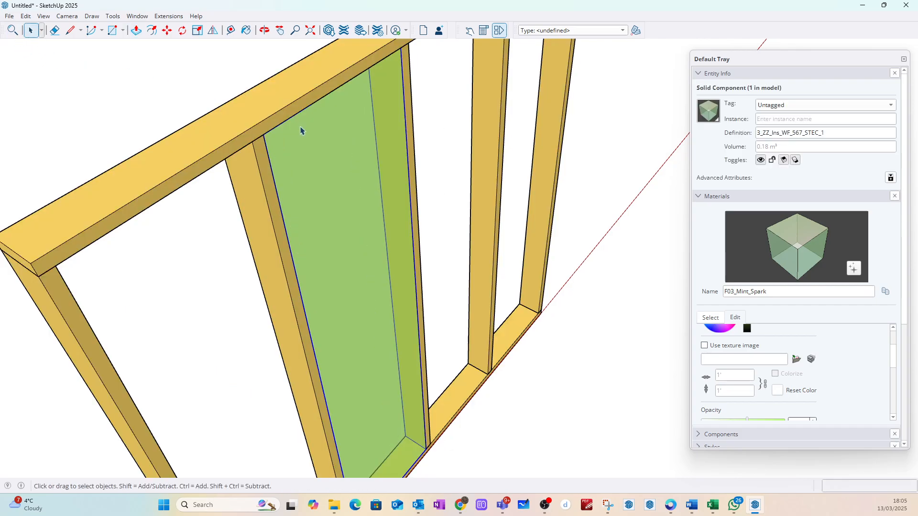
key("m")
scroll(366, 105, "up", 5)
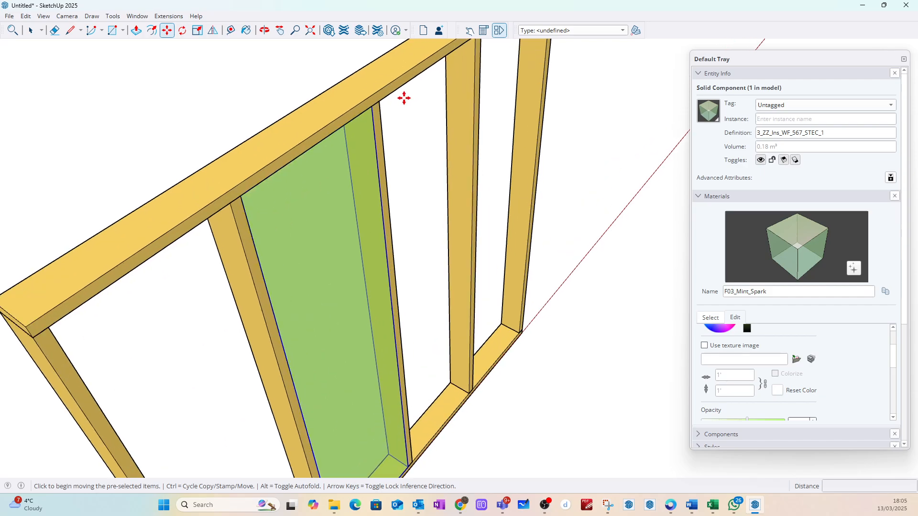
left_click(367, 105)
key("ctrl")
scroll(389, 98, "down", 5)
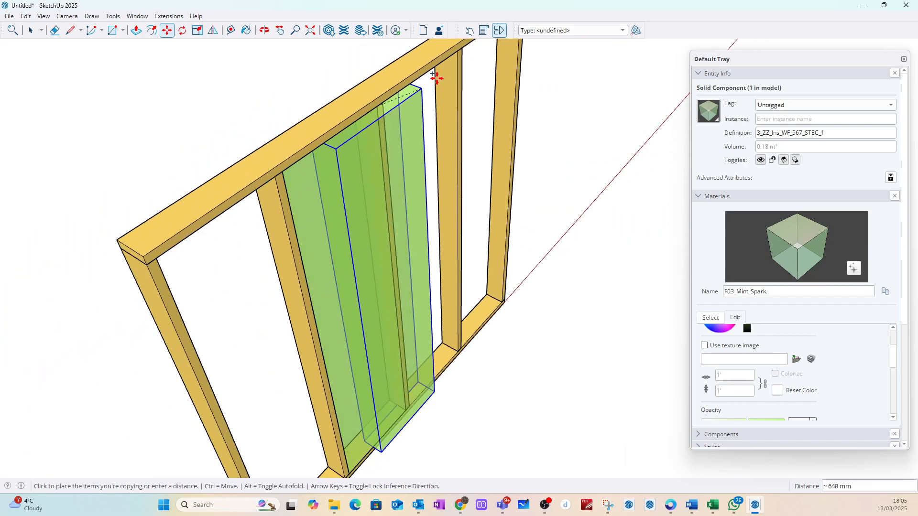
left_click(459, 50)
Step: Copy the second insulation panel along the red axis into the end bay farther from the origin
middle_click_drag(390, 112, 343, 144)
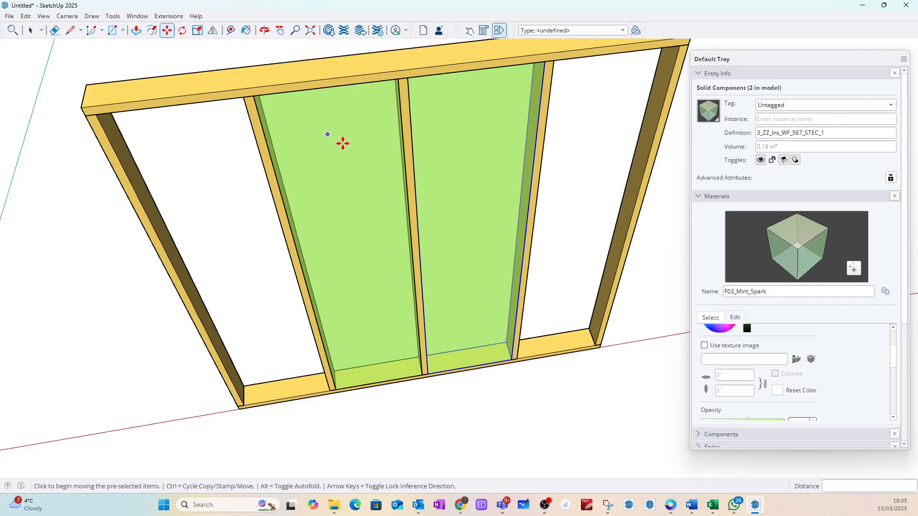
scroll(411, 138, "down", 6)
scroll(430, 133, "up", 5)
left_click(424, 137)
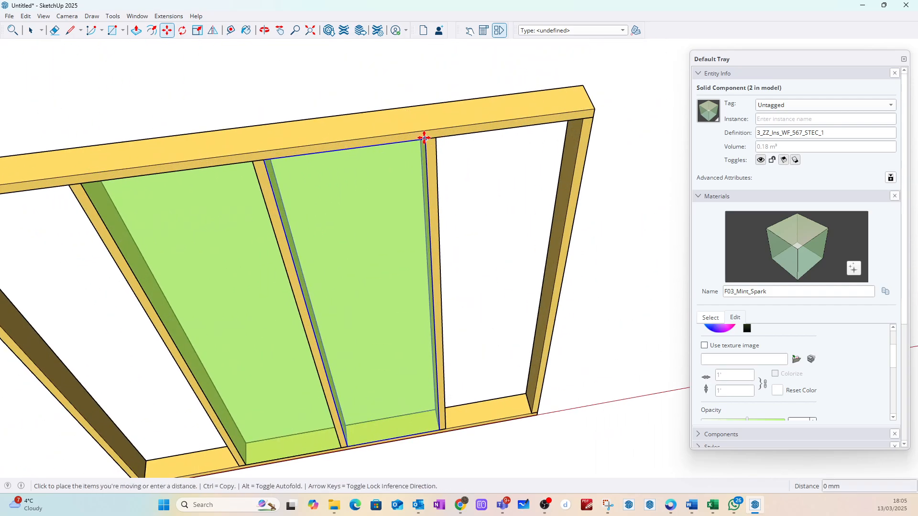
key("ctrl")
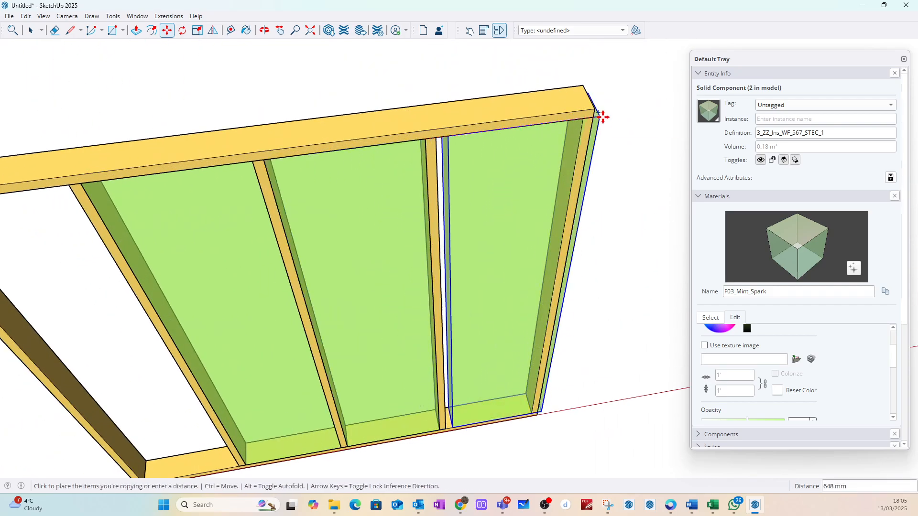
left_click(620, 115)
Step: Move the end-bay insulation copy by its upper corner so it butts against the adjacent intermediate stud
left_click(468, 134)
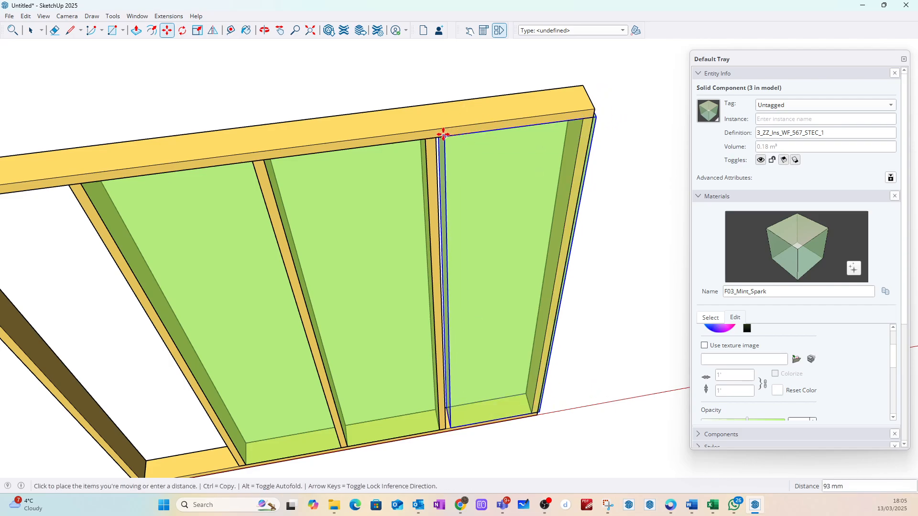
left_click(437, 136)
left_click(31, 30)
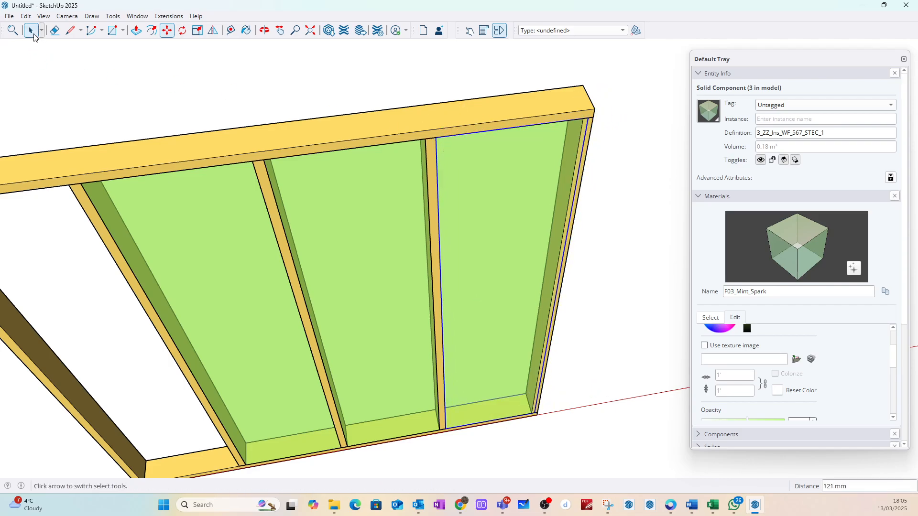
Step: Make the insulation panel in the end bay farther from the origin a unique component
middle_click_drag(608, 117, 488, 153)
scroll(529, 143, "up", 3)
right_click(525, 139)
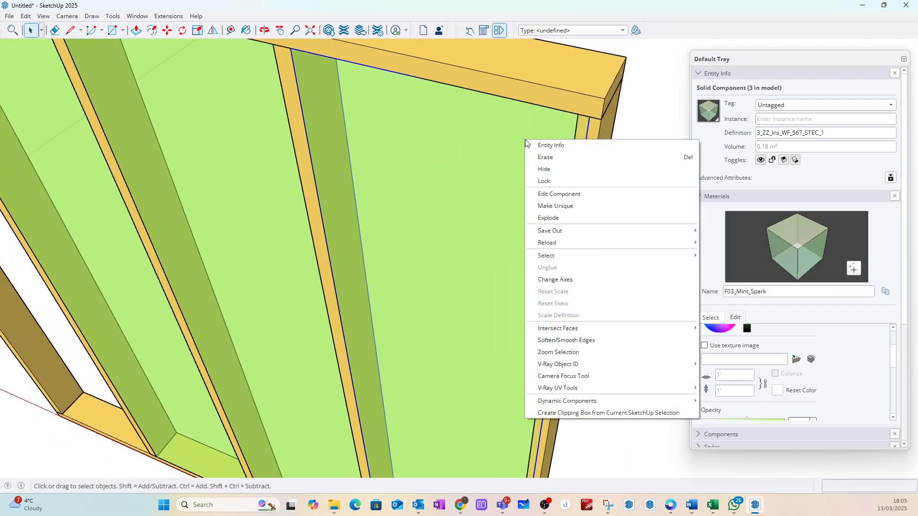
left_click(554, 206)
Step: Edit the unique insulation panel and push its outer end face back about 19 mm to the end stud's inner face
double_click(554, 161)
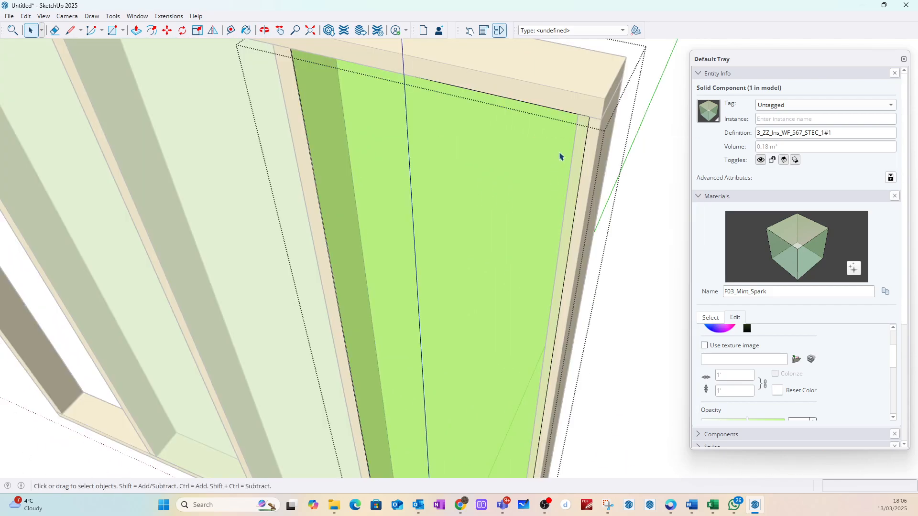
middle_click_drag(560, 156, 598, 155)
left_click(602, 155)
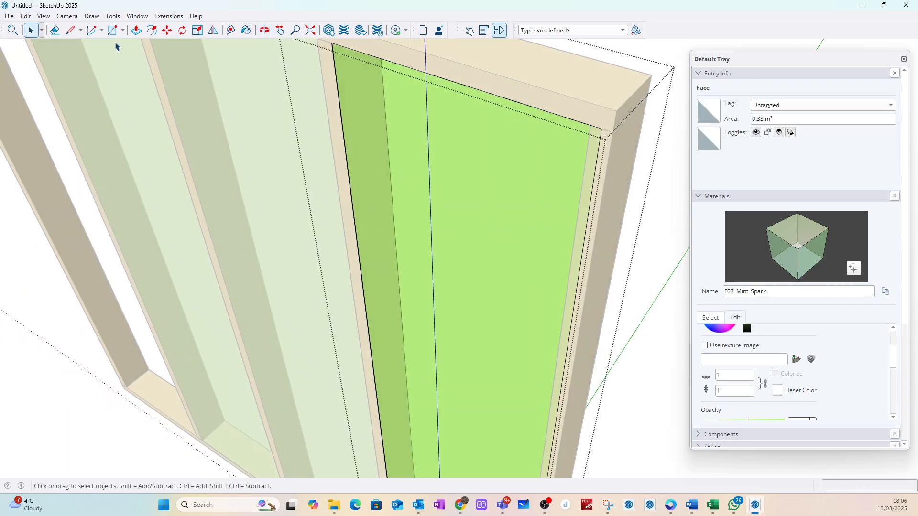
key("p")
left_click(605, 137)
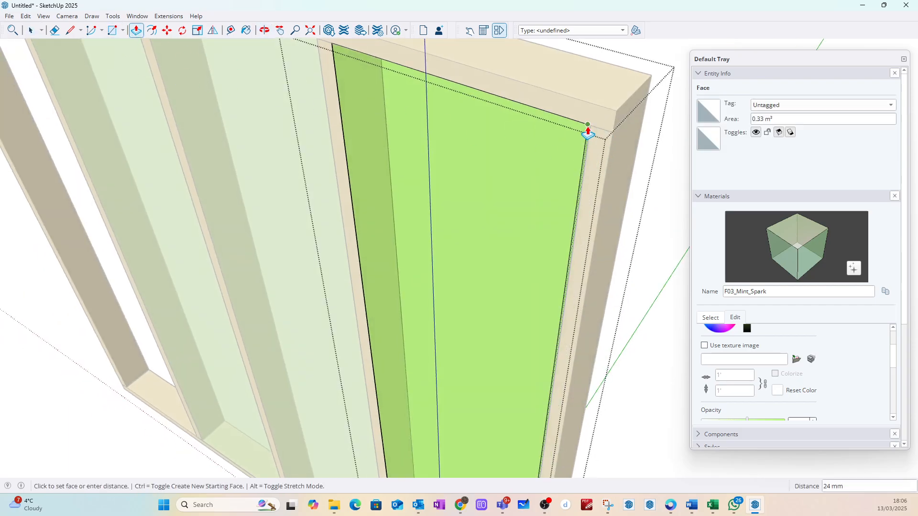
left_click(589, 133)
key("space")
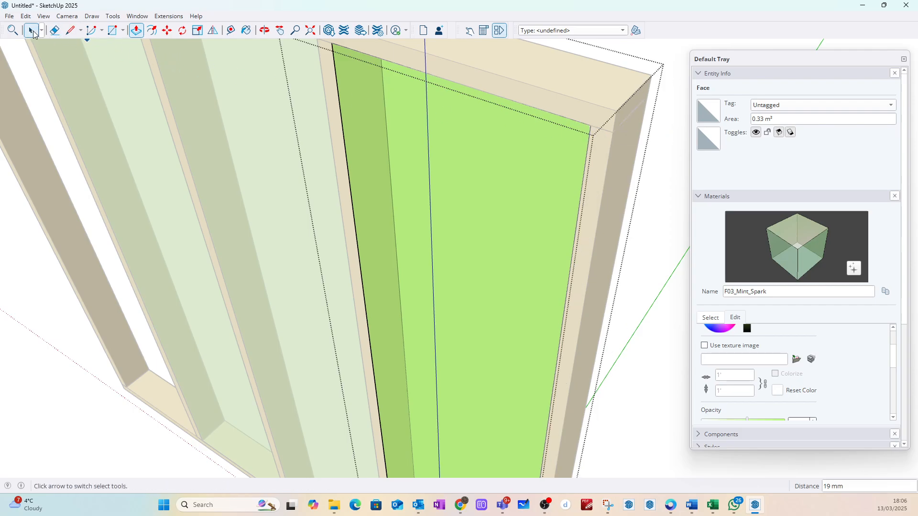
left_click(660, 138)
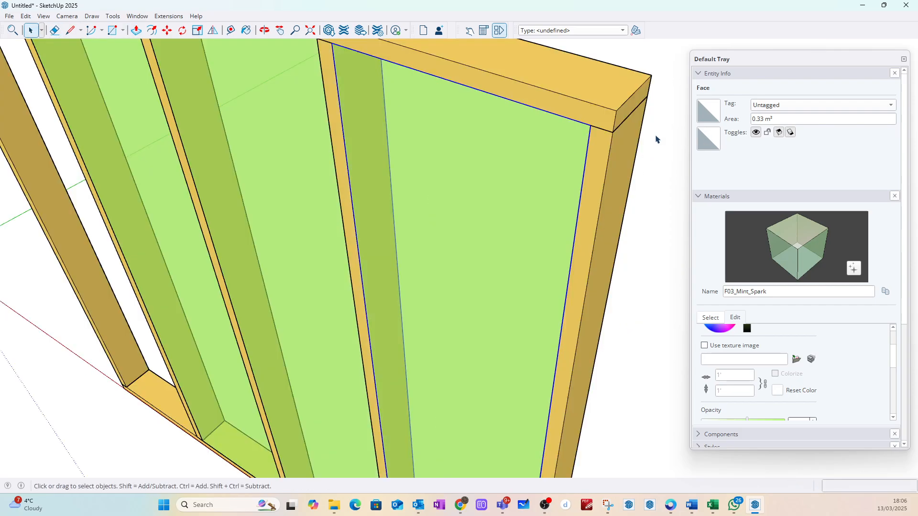
Step: Rename the shortened end-bay insulation panel's definition to 3_ZZ_Ins_WF_567_STEC_2
left_click(592, 147)
left_click(833, 134)
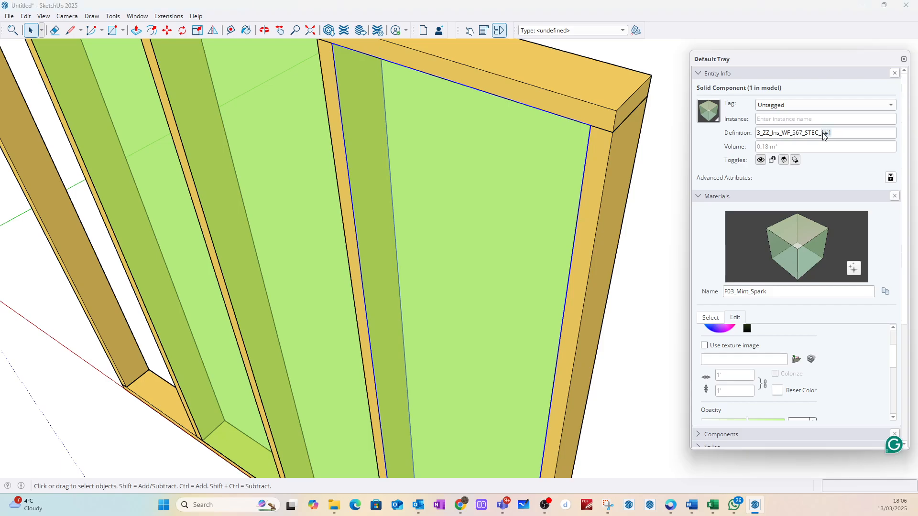
type("2")
left_click(535, 162)
Step: Copy the shortened insulation panel from its upper corner about 1781 mm along the frame into the empty end bay nearer the origin
key("m")
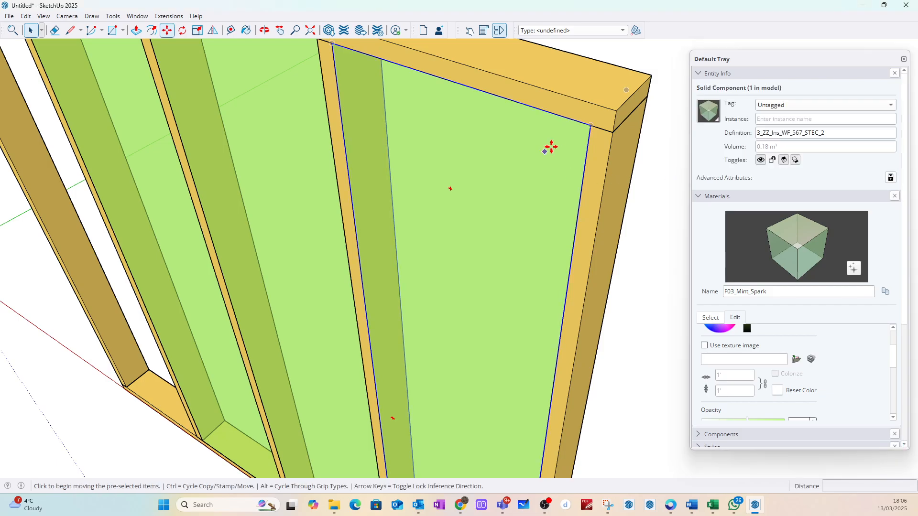
left_click(589, 124)
key("ctrl")
scroll(549, 144, "down", 6)
scroll(397, 124, "up", 4)
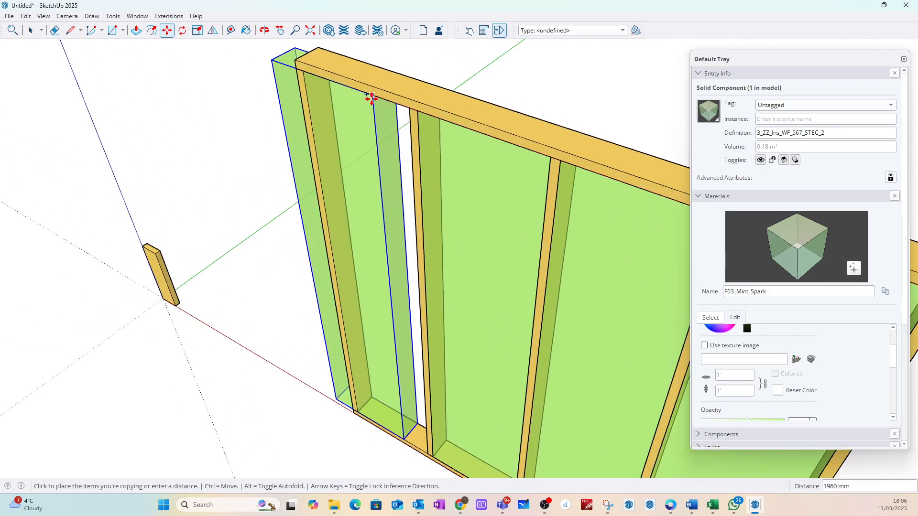
scroll(372, 98, "up", 3)
left_click(427, 112)
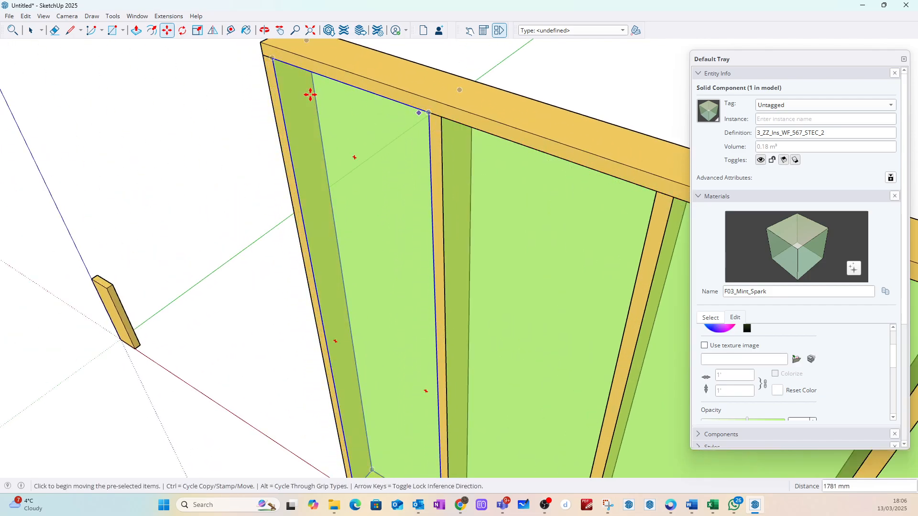
left_click(30, 30)
scroll(228, 181, "down", 5)
left_click(226, 179)
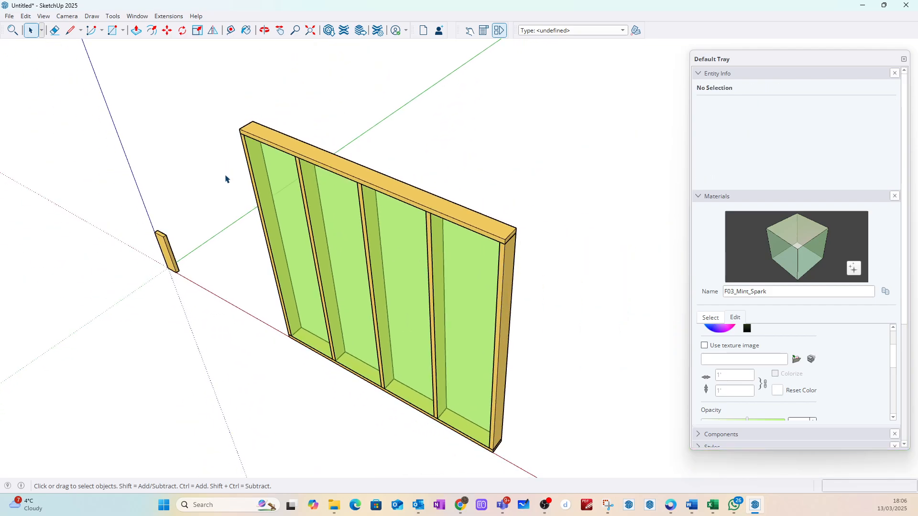
Step: Draw a 15 mm line outward along the green axis from the bottom rail's lower front corner nearer the origin
middle_click_drag(226, 179, 305, 268)
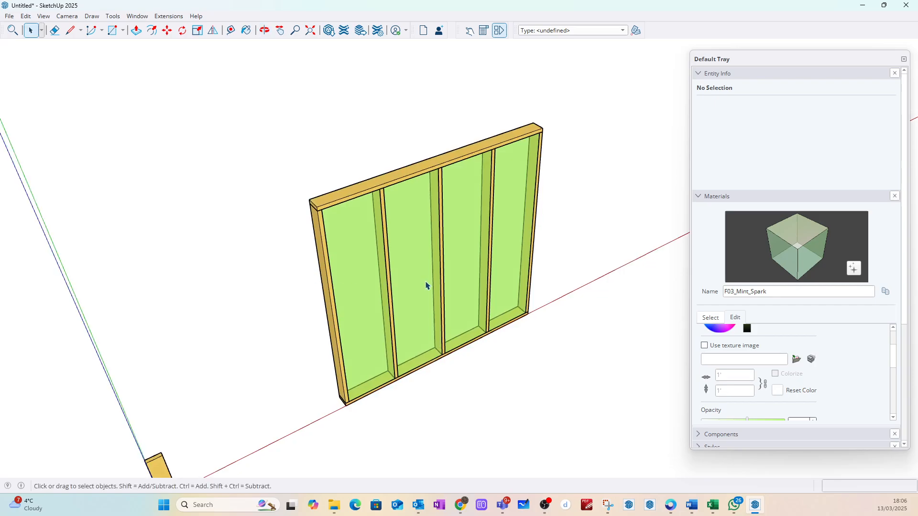
scroll(425, 285, "up", 1)
scroll(324, 201, "down", 3)
scroll(301, 317, "up", 6)
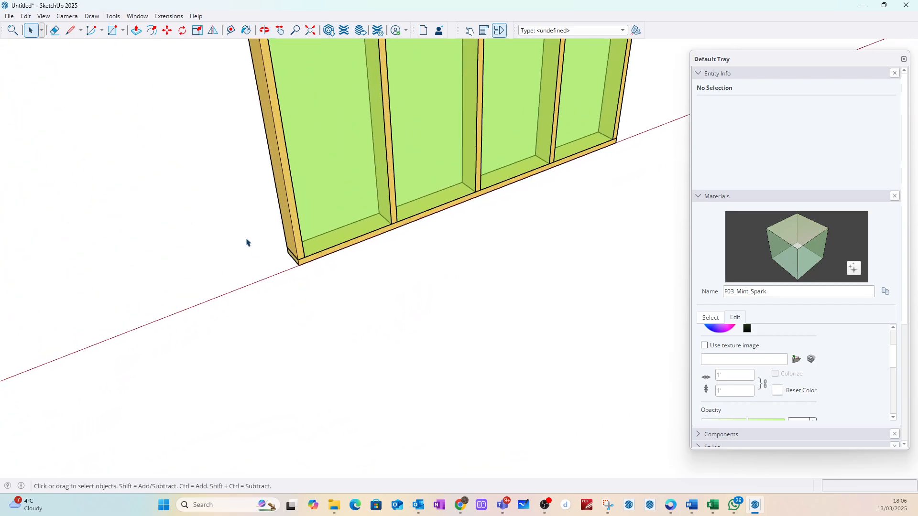
middle_click_drag(246, 242, 318, 261)
scroll(359, 311, "up", 4)
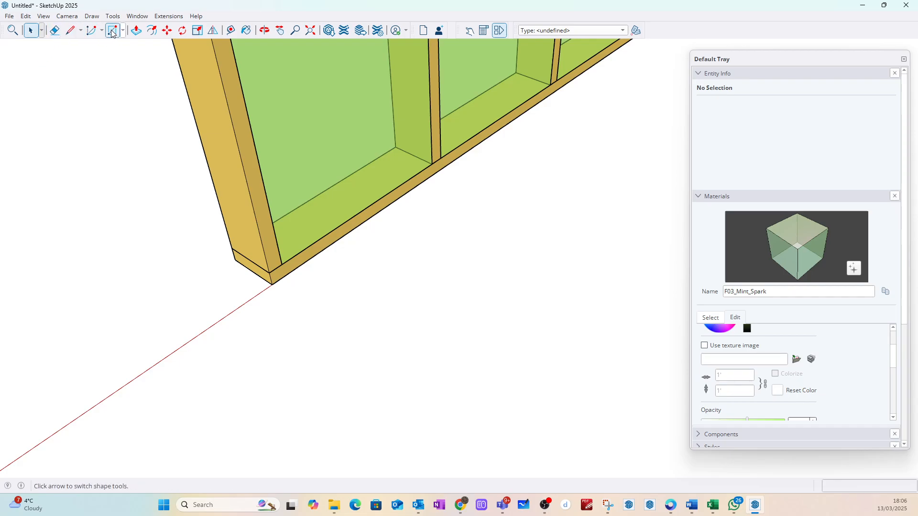
left_click(71, 30)
scroll(297, 291, "up", 3)
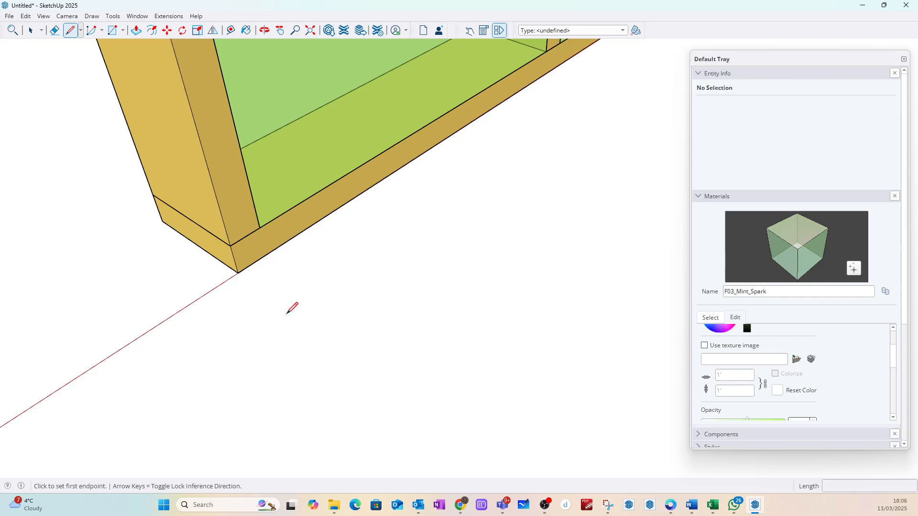
left_click(238, 273)
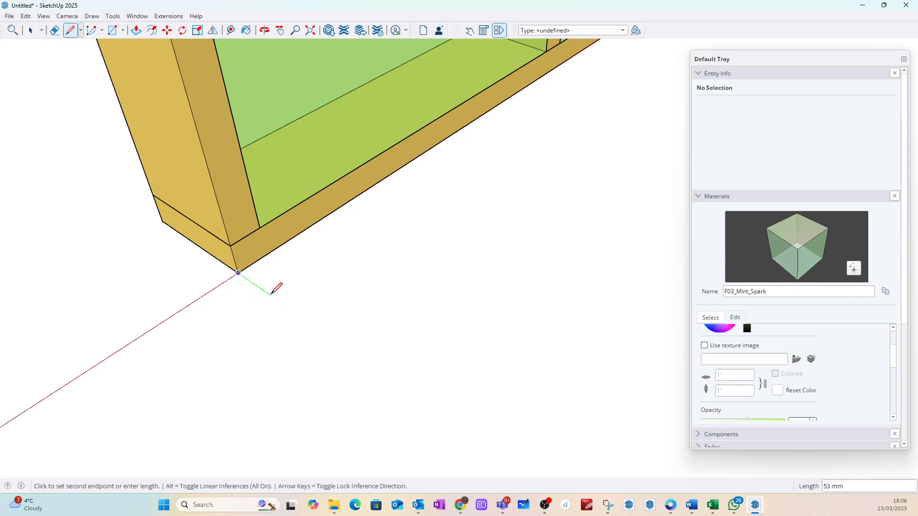
type("15")
key("Return")
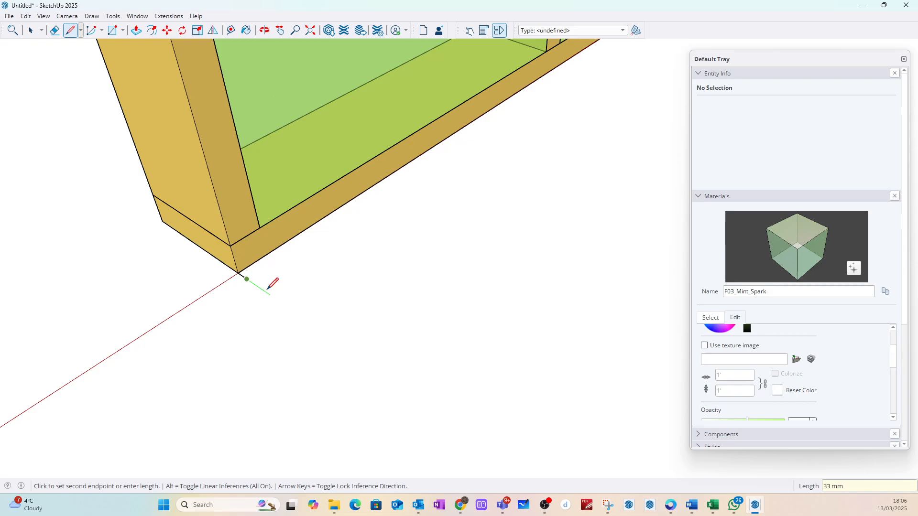
key("Escape")
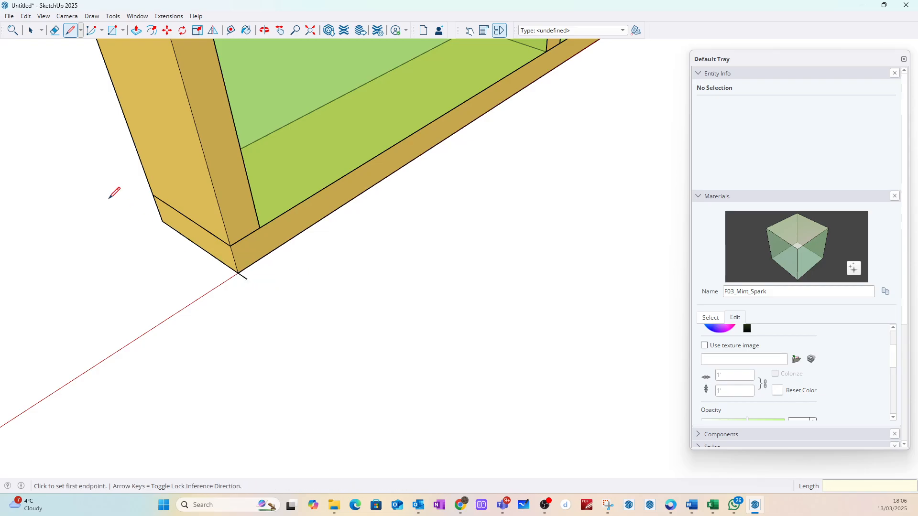
Step: Draw a 2400 x 15 mm rectangle from the short line's end to the bottom rail's far lower corner
left_click(112, 30)
left_click(247, 280)
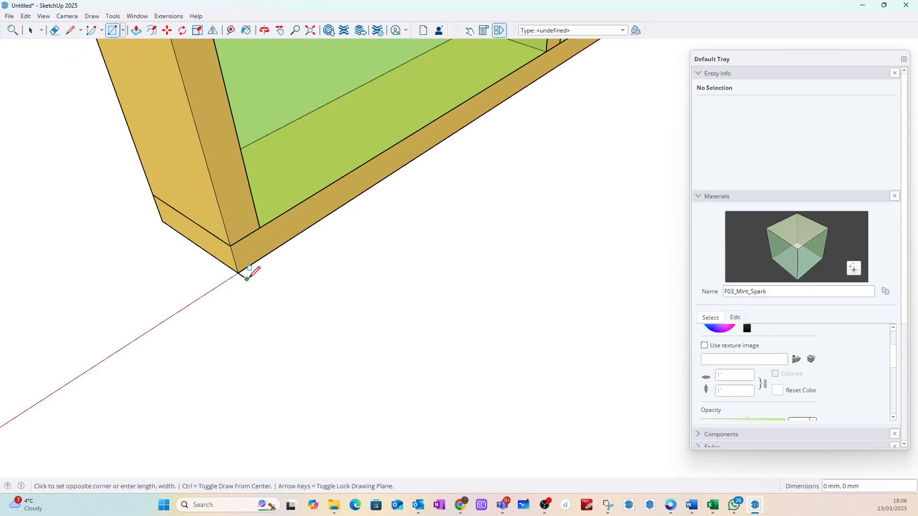
scroll(247, 277, "down", 5)
scroll(343, 247, "up", 4)
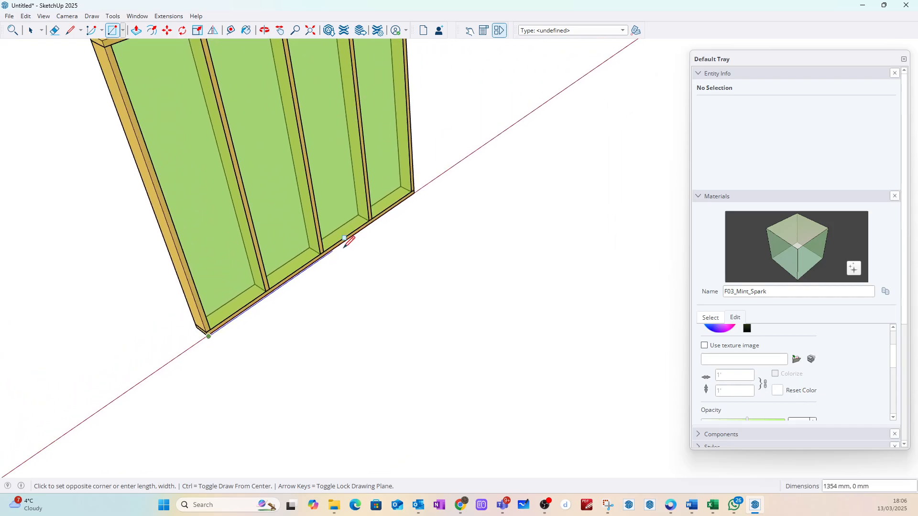
scroll(343, 247, "up", 5)
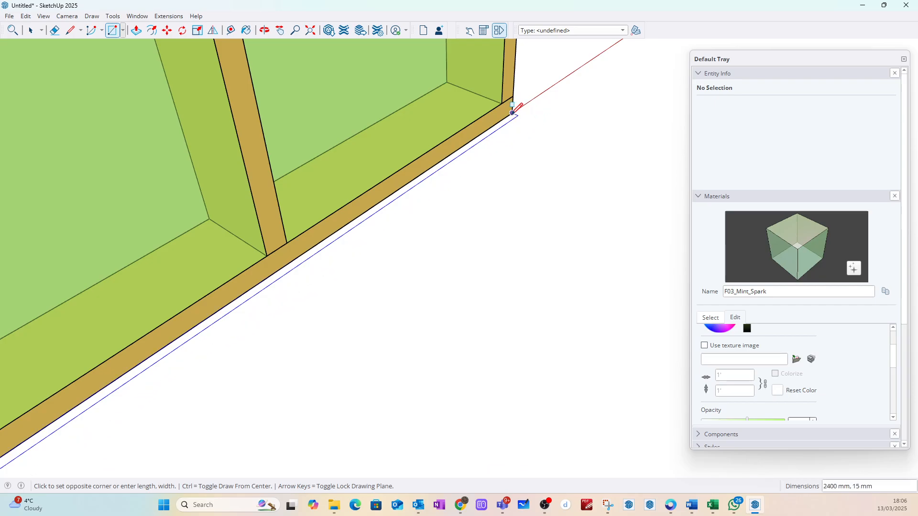
left_click(512, 113)
scroll(515, 183, "down", 8)
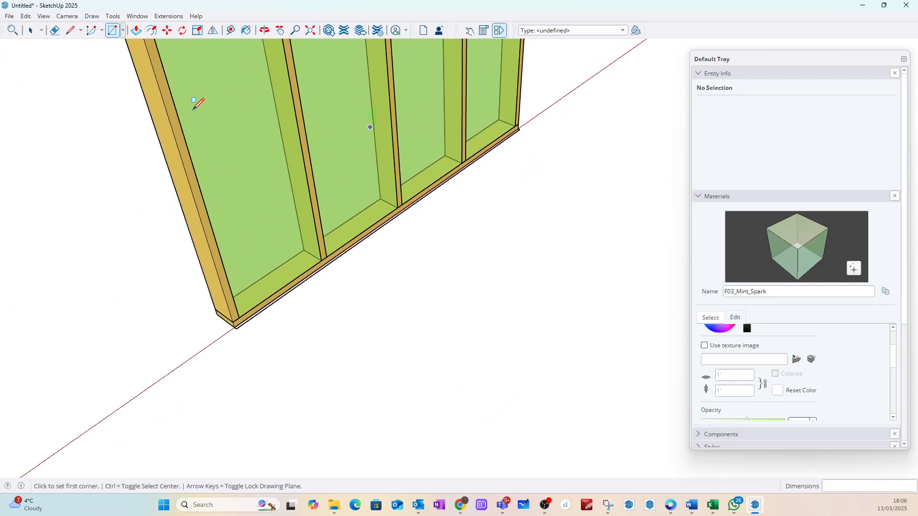
Step: Start making the rectangle and its edges a component with the definition name 3_ZZ_InLin_PB_123_LF_1
key("space")
middle_click_drag(330, 320, 535, 145)
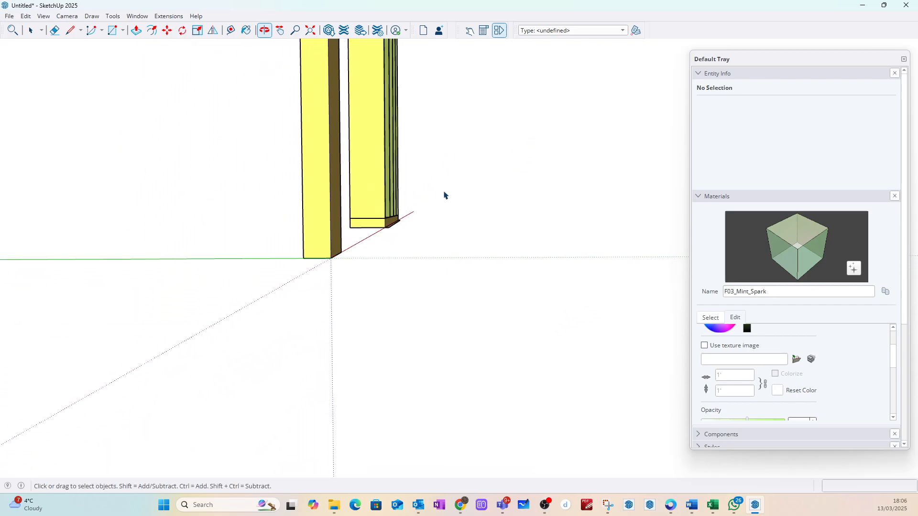
scroll(444, 195, "up", 5)
left_click_drag(325, 270, 445, 219)
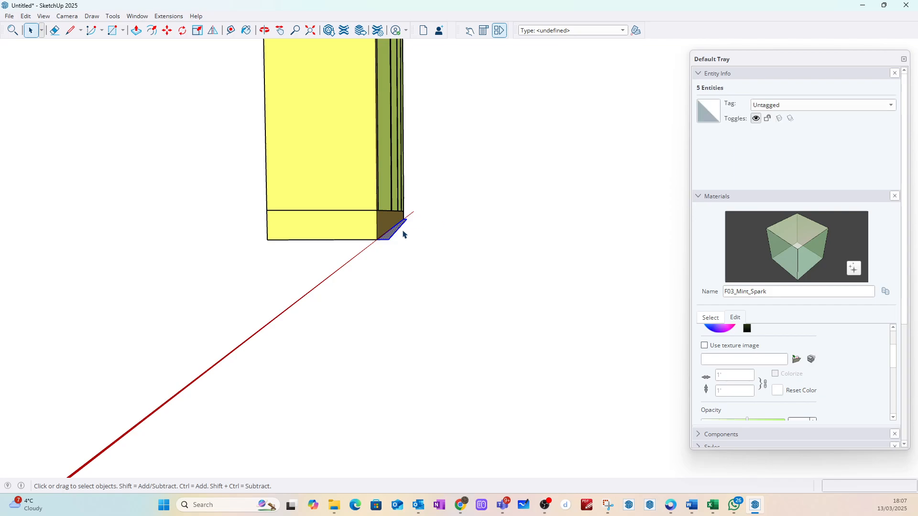
scroll(389, 224, "up", 4)
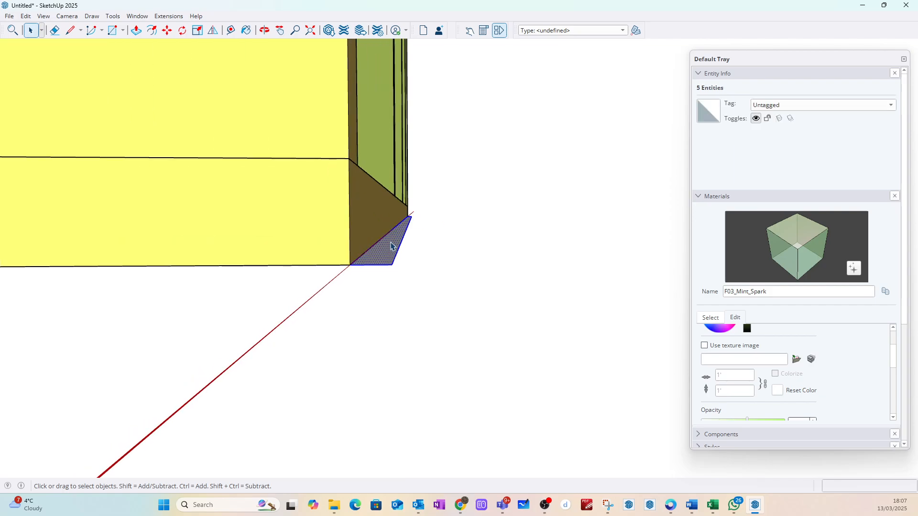
right_click(391, 243)
left_click(415, 323)
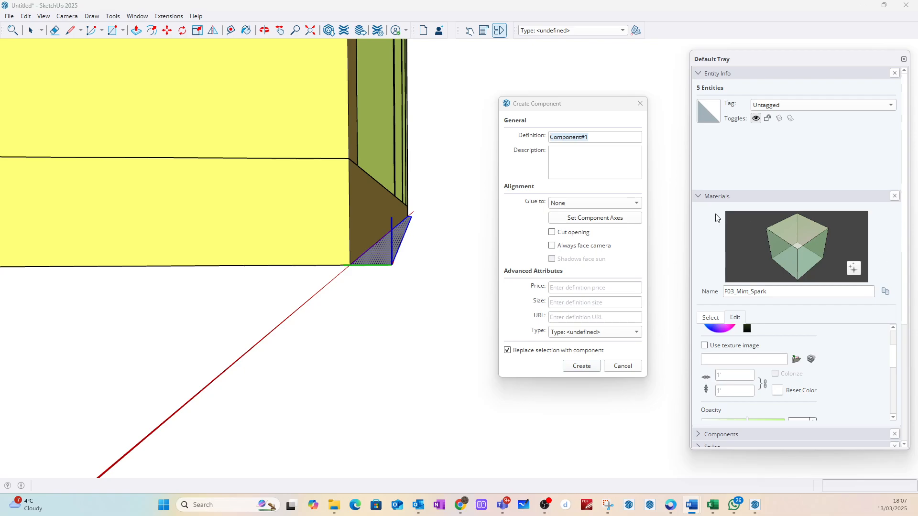
left_click_drag(594, 139, 537, 143)
type("3_ZZ_InLin_PB_123_LF_1")
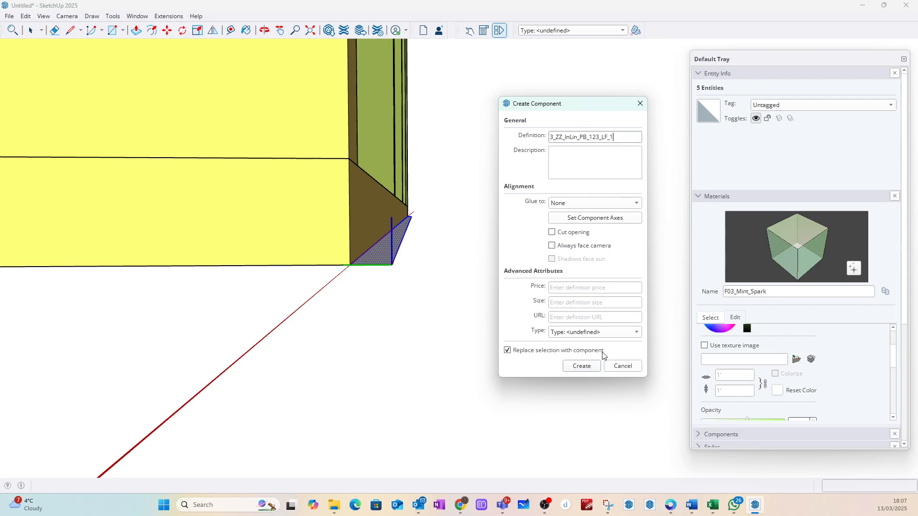
Step: Create the 3_ZZ_InLin_PB_123_LF_1 component and pull its base face up 2400 mm to the top of the frame
left_click(581, 366)
scroll(453, 254, "up", 5)
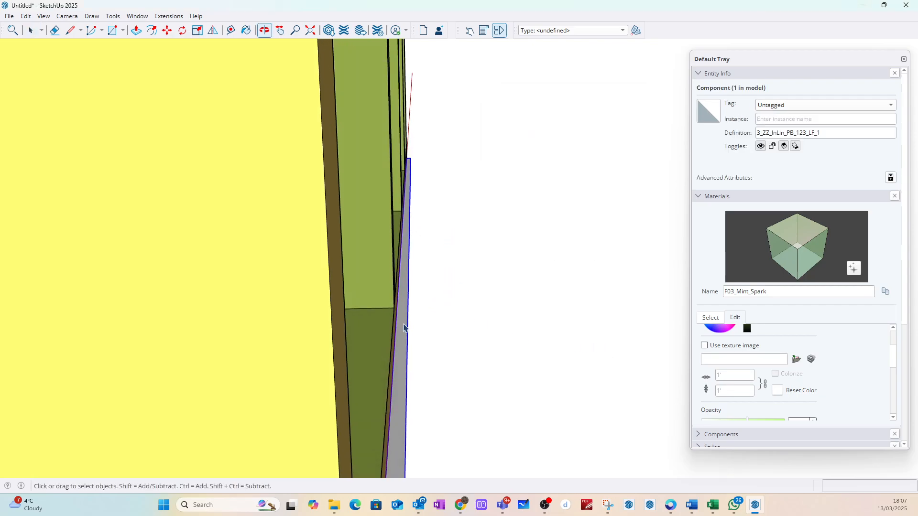
scroll(415, 263, "down", 5)
scroll(412, 379, "up", 6)
double_click(402, 353)
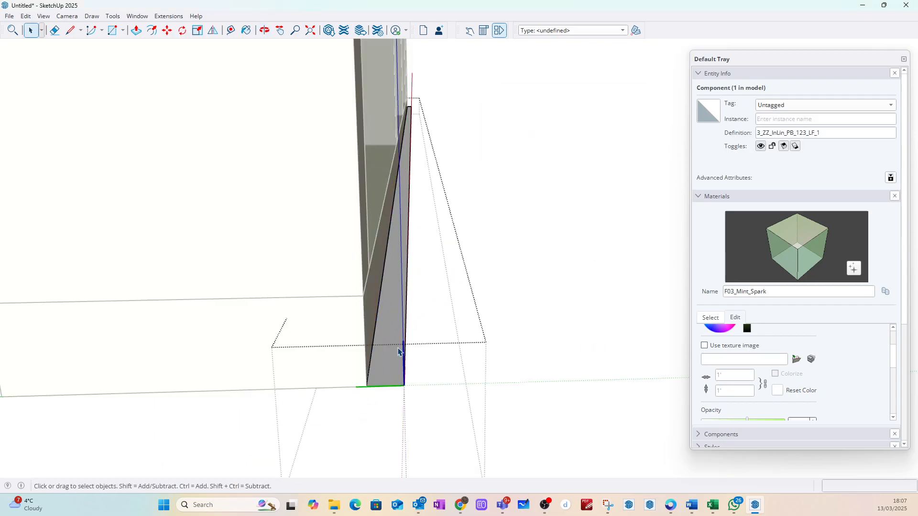
left_click(395, 347)
left_click(137, 30)
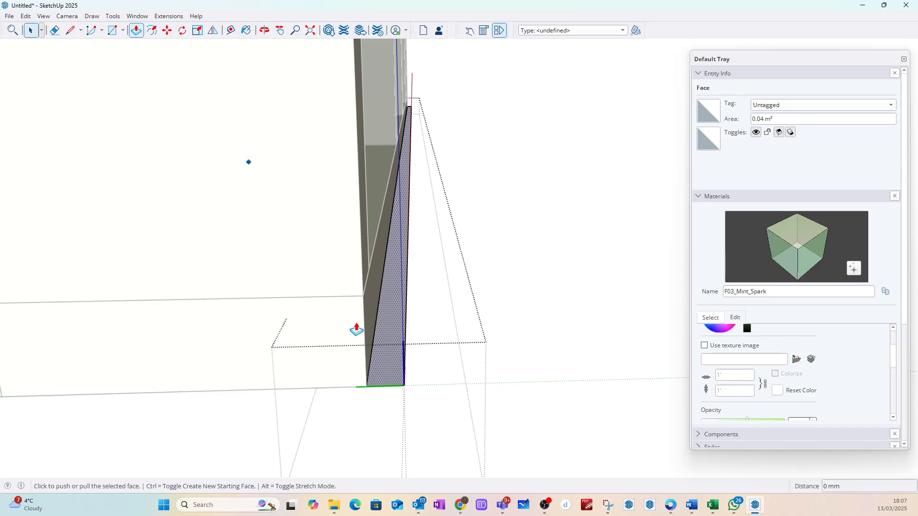
middle_click_drag(388, 364, 307, 138)
scroll(308, 138, "up", 5)
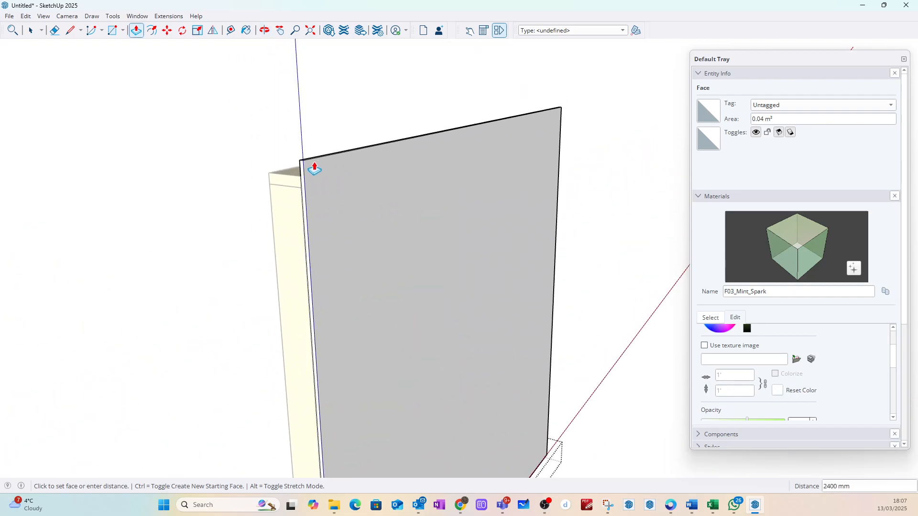
scroll(285, 185, "up", 1)
left_click(319, 176)
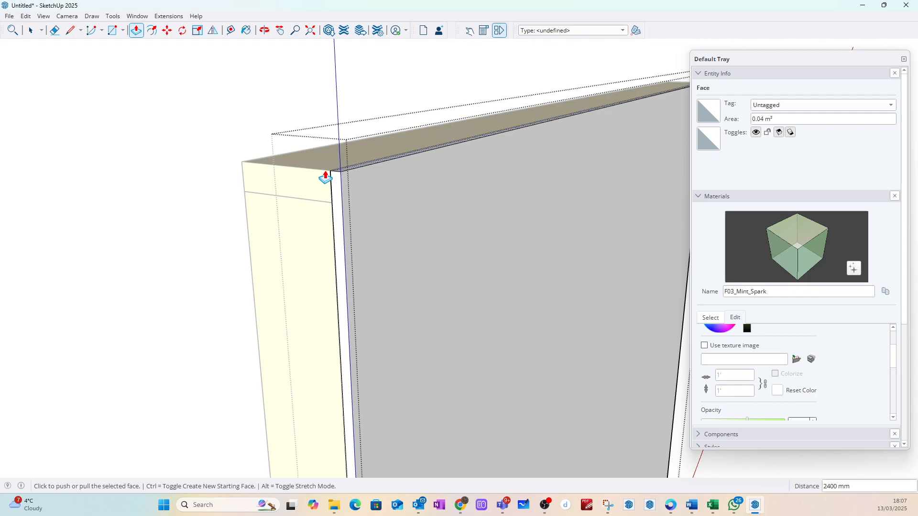
left_click(33, 31)
left_click(253, 126)
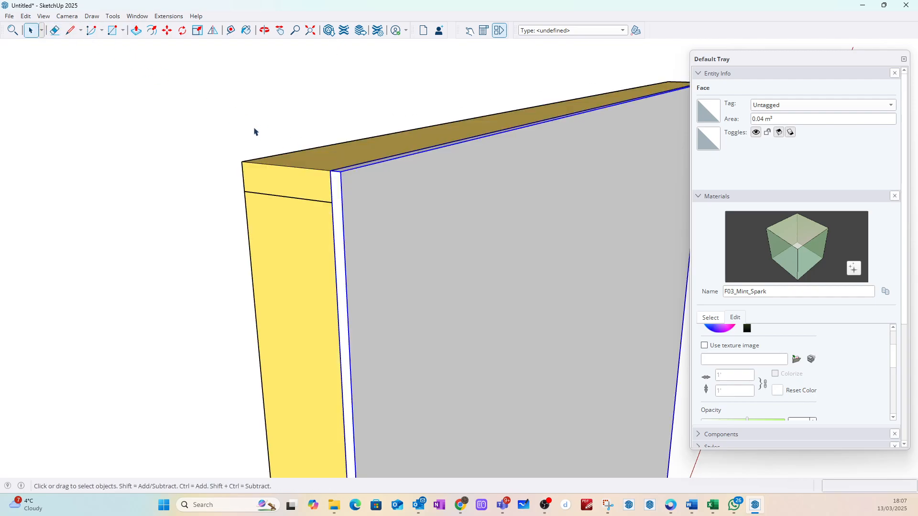
scroll(264, 144, "down", 4)
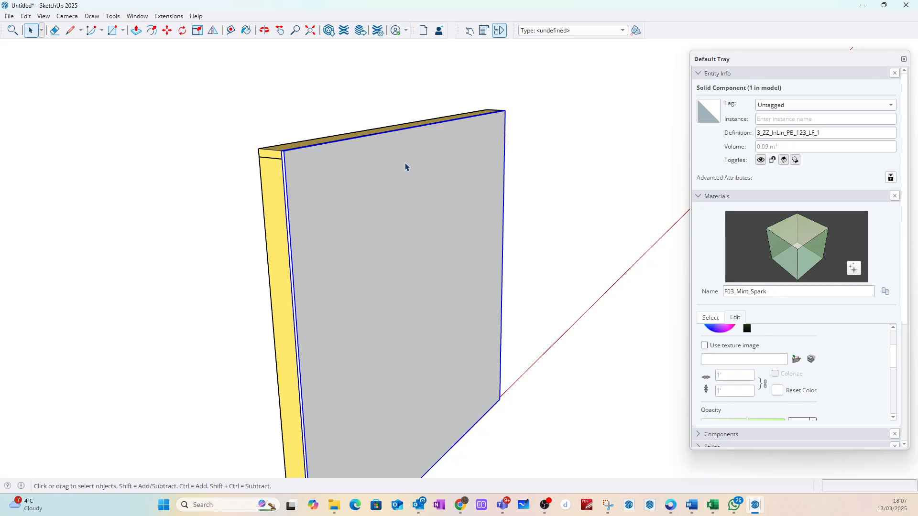
Step: Classify the internal lining board component as IfcPlate
left_click(376, 88)
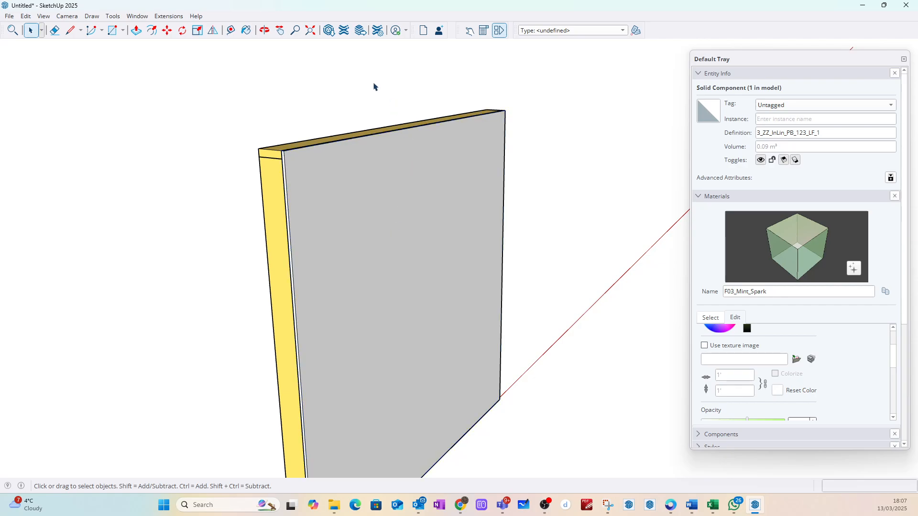
left_click(299, 166)
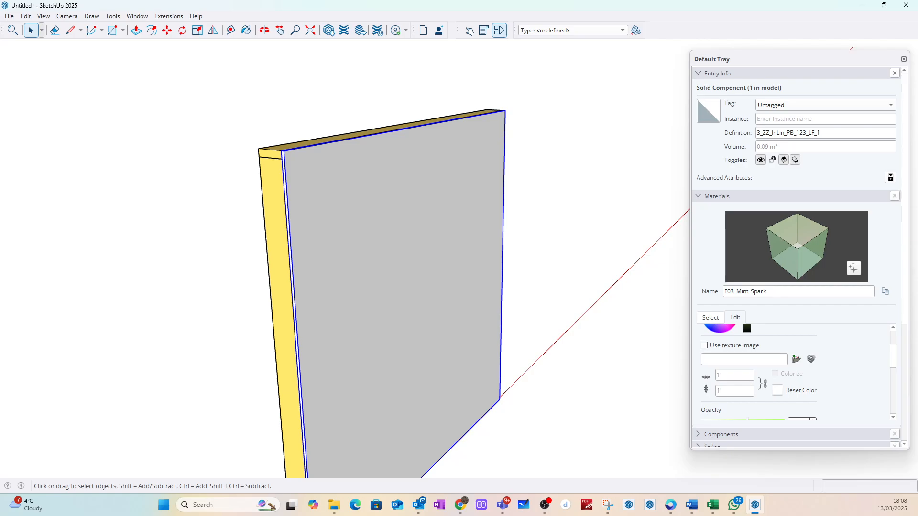
left_click(624, 32)
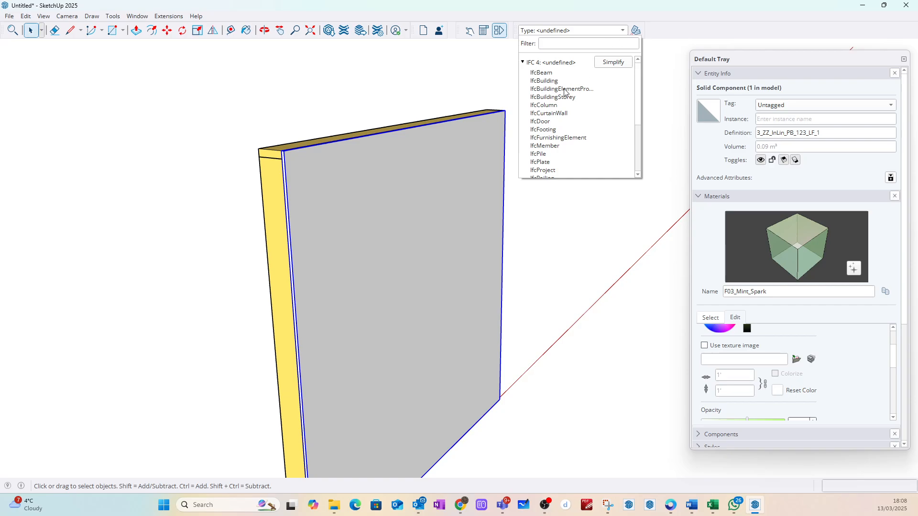
left_click(546, 170)
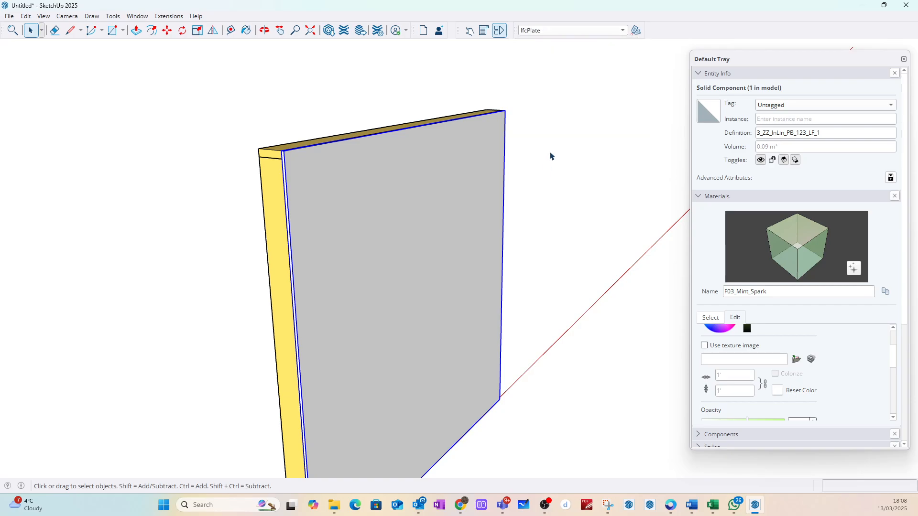
left_click(555, 128)
Step: Look through the simplified and full IFC 4 type lists for a type that suits the end bay's insulation panel
middle_click_drag(184, 185, 565, 180)
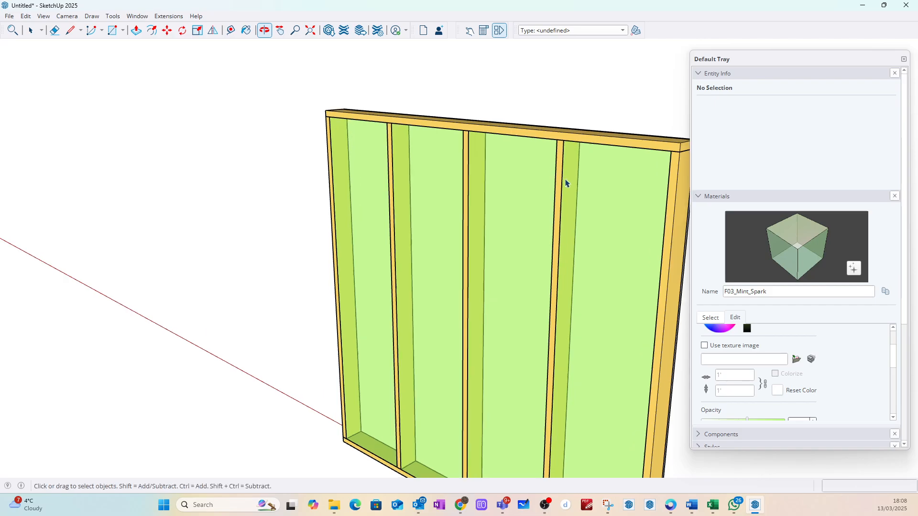
left_click(581, 178)
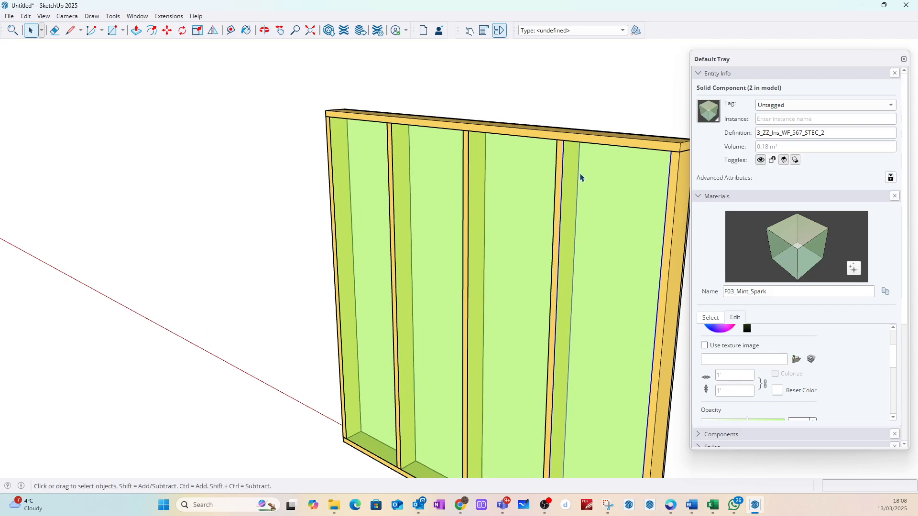
left_click(622, 31)
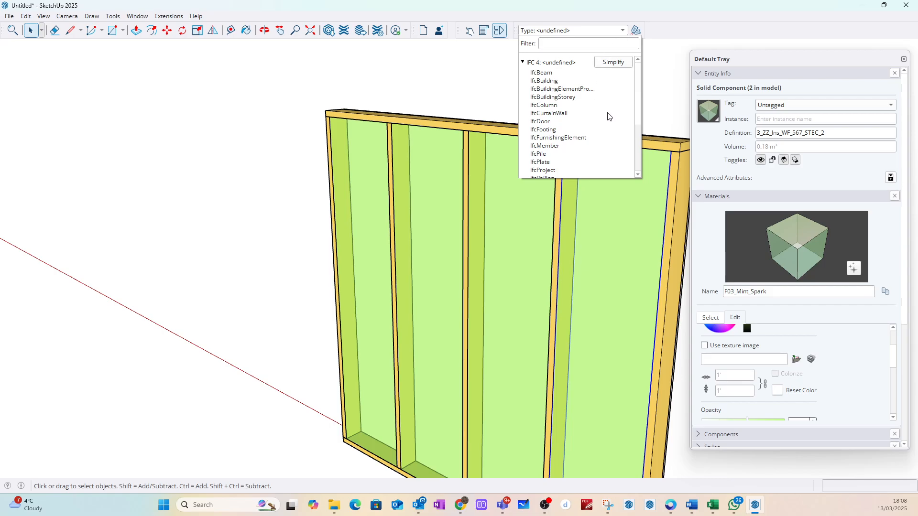
scroll(637, 123, "down", 1)
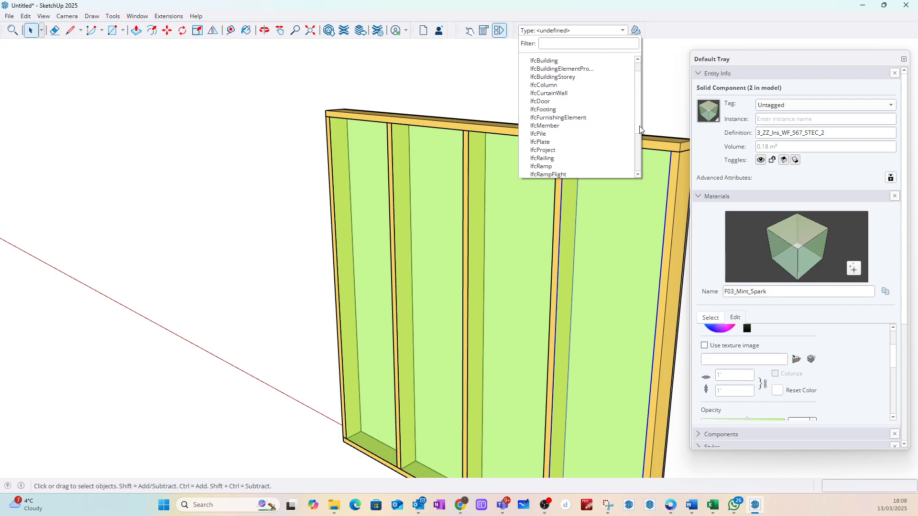
scroll(641, 120, "up", 1)
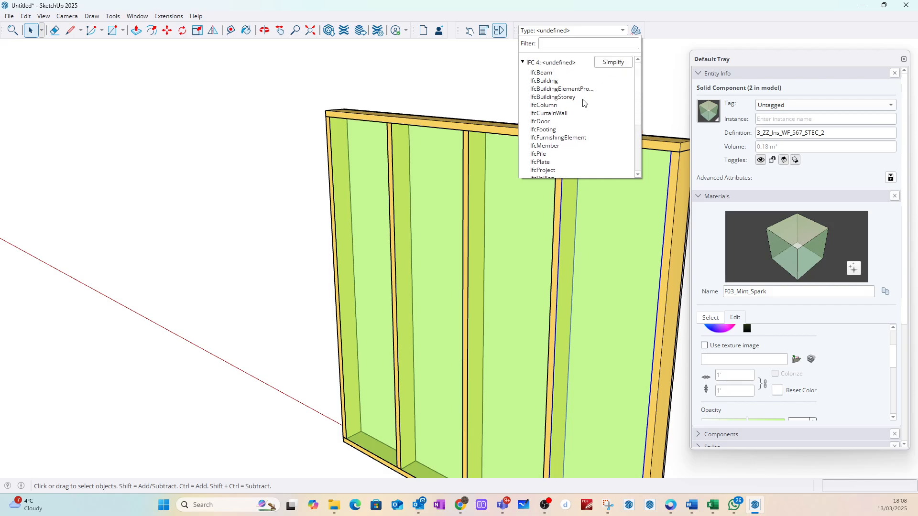
scroll(551, 134, "down", 4)
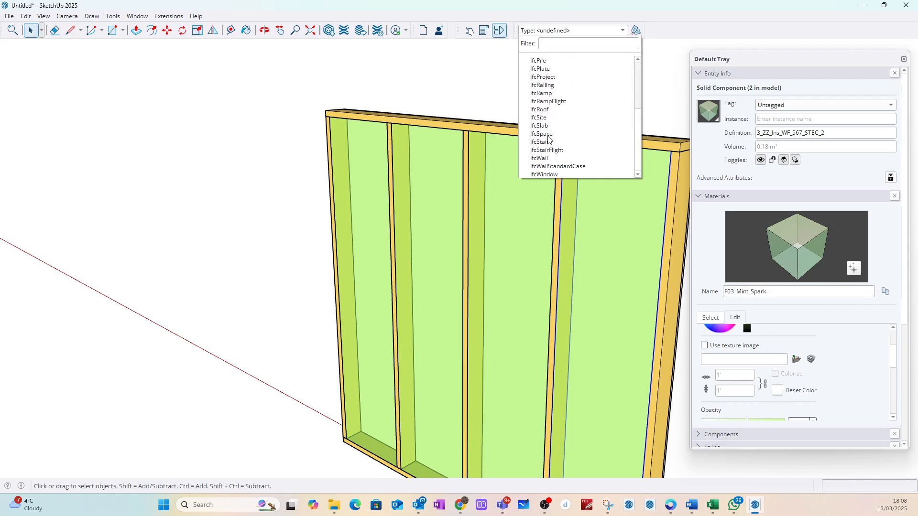
scroll(550, 141, "up", 3)
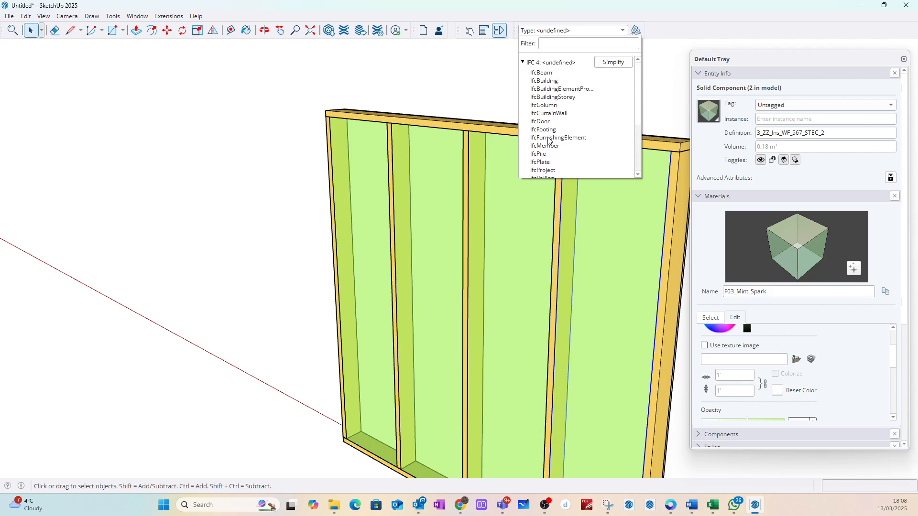
left_click(621, 64)
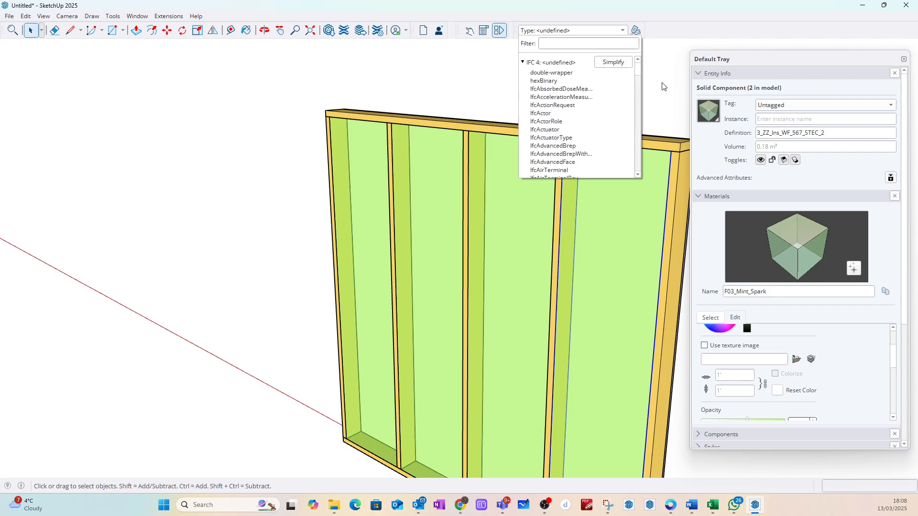
mouse_move(638, 66)
left_mouse_down()
mouse_move(645, 173)
mouse_move(638, 58)
left_mouse_up()
left_click(659, 59)
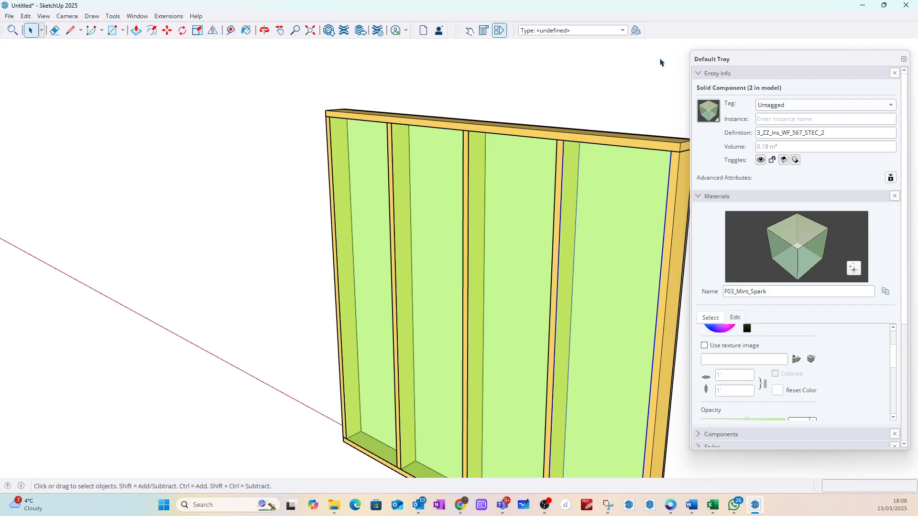
Step: Classify both insulation panel components as IfcSlab and check the types assigned to the panels and the lining board
left_click(605, 30)
left_click(610, 65)
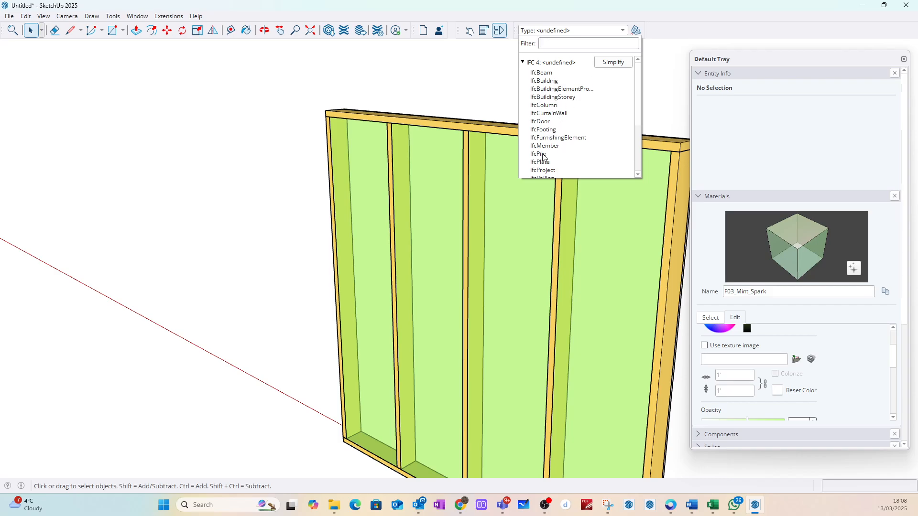
scroll(543, 158, "down", 4)
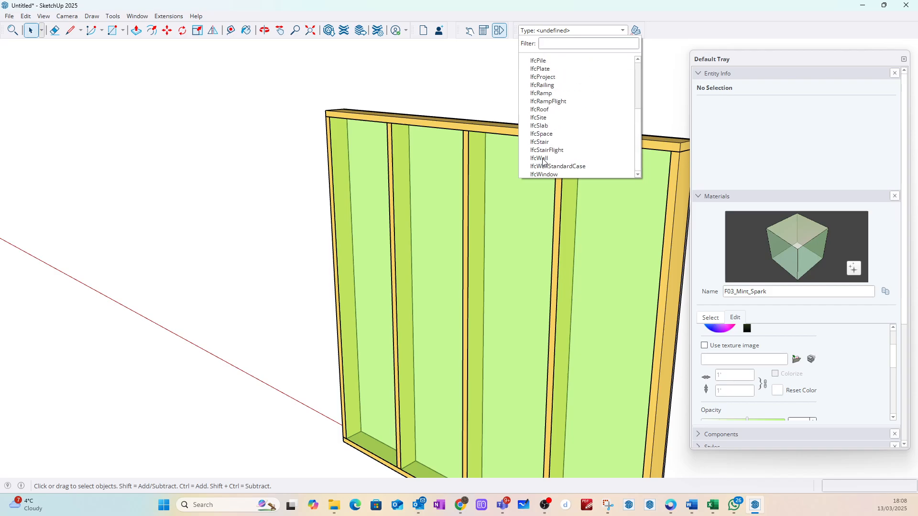
left_click(542, 126)
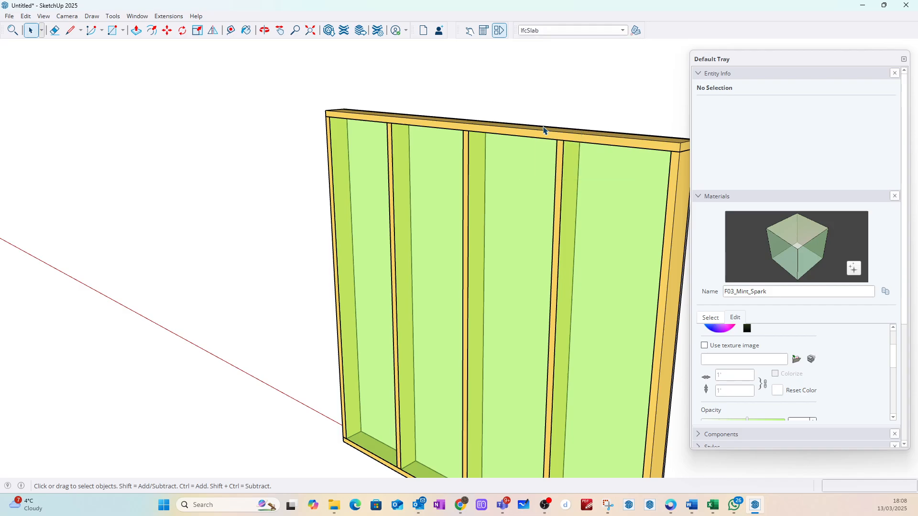
left_click(636, 30)
left_click(522, 160)
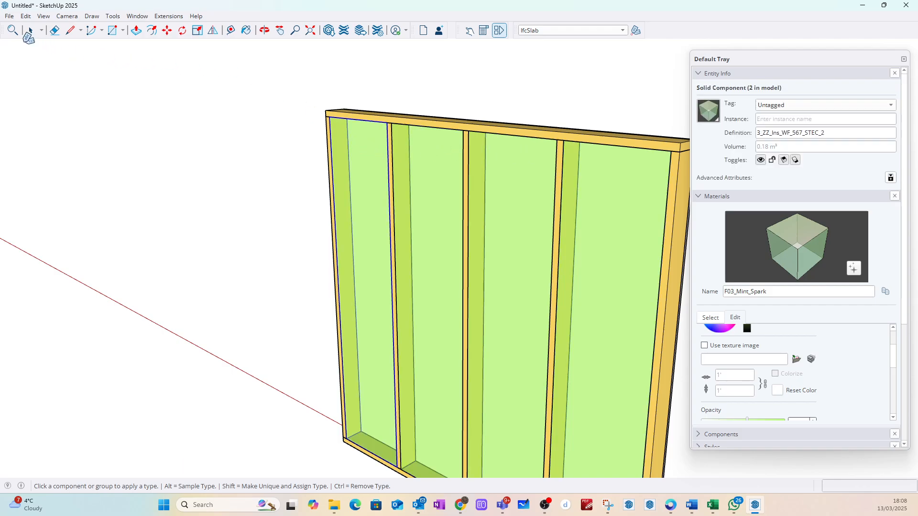
left_click(29, 33)
left_click(155, 113)
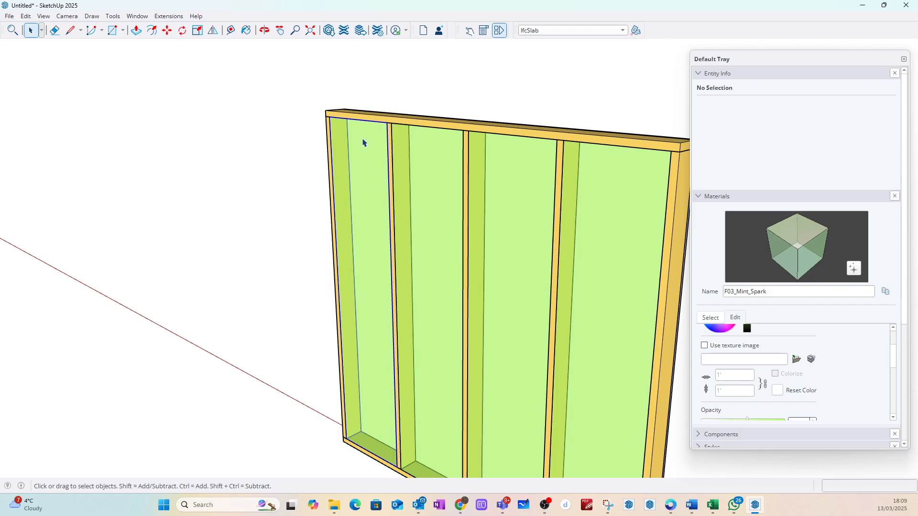
left_click(363, 142)
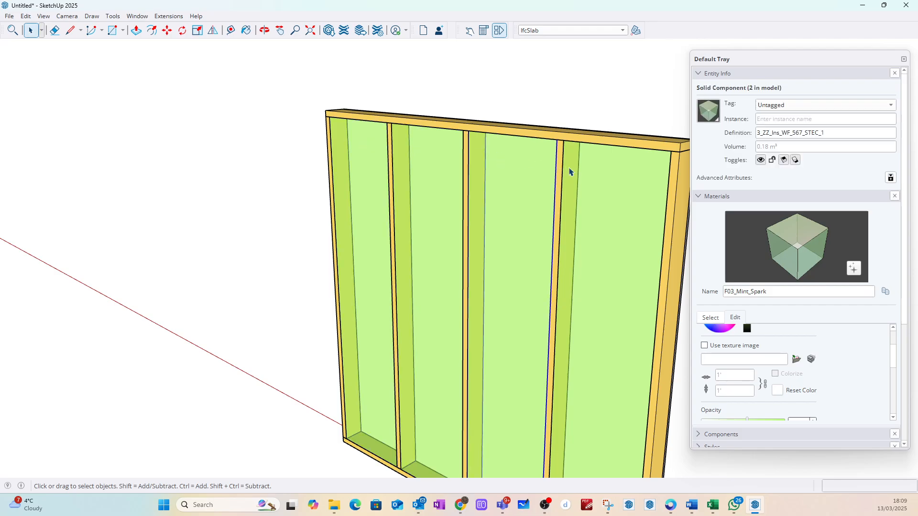
middle_click_drag(615, 129, 358, 199)
left_click(365, 190)
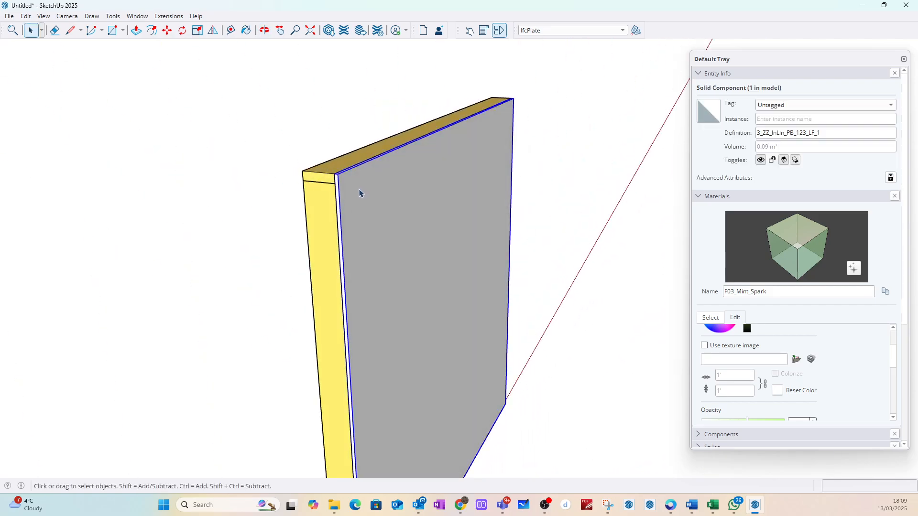
left_click(271, 145)
Step: Draw a 1 mm line on the ground beside the frame's open side and a vertical line about 49 mm high from its end
middle_click_drag(249, 175, 297, 109)
scroll(340, 279, "down", 4)
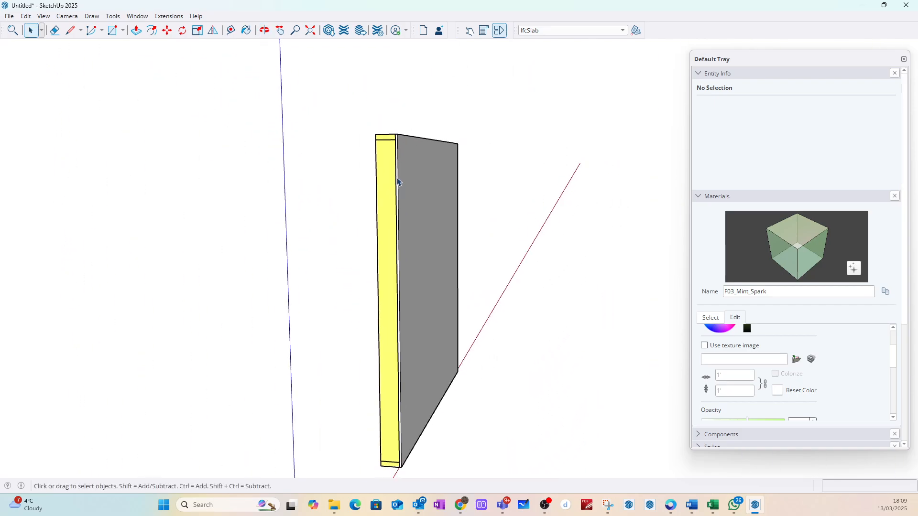
middle_click_drag(339, 278, 483, 311)
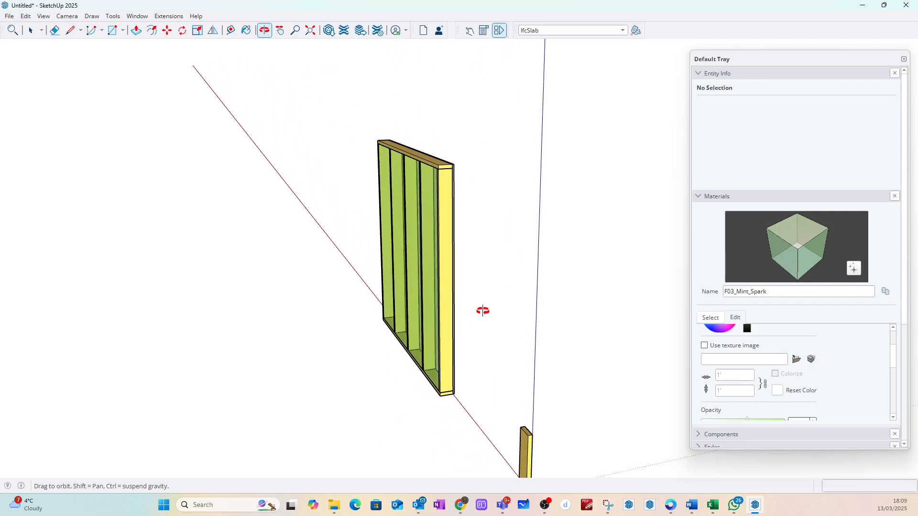
middle_click_drag(483, 310, 428, 311)
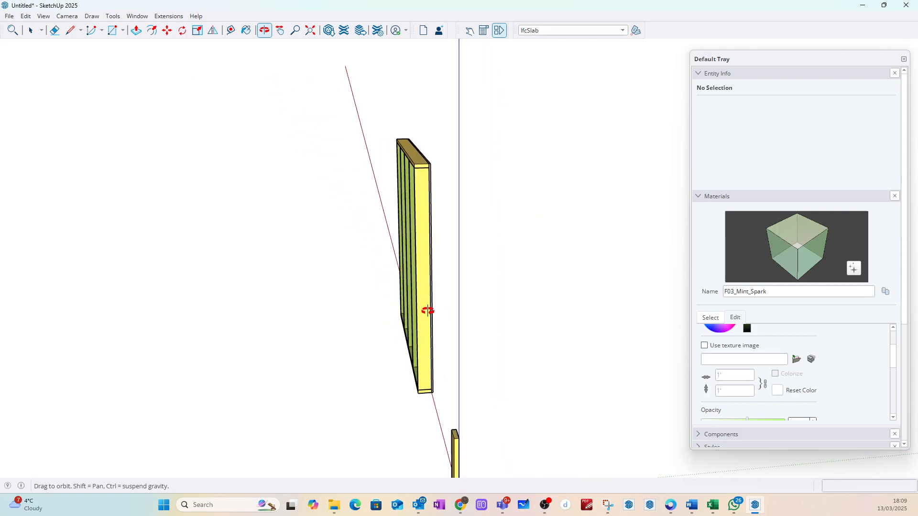
scroll(404, 247, "up", 4)
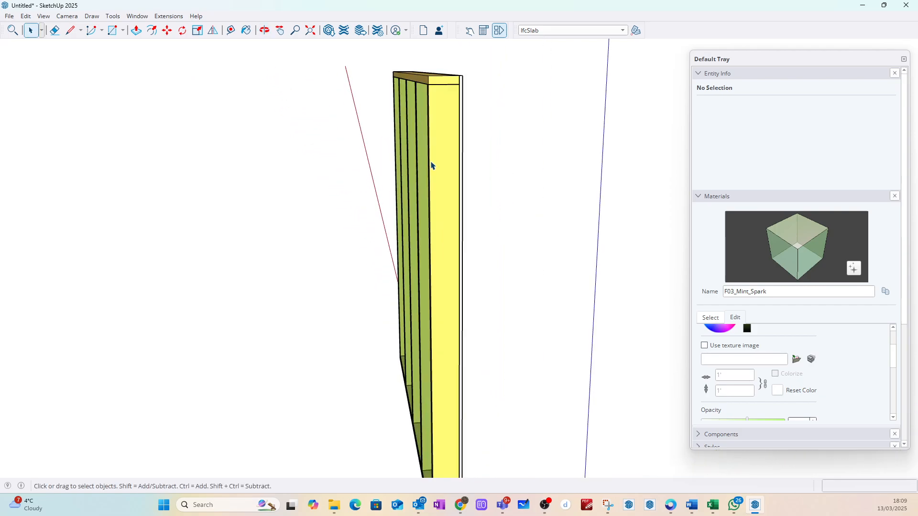
scroll(431, 163, "down", 2)
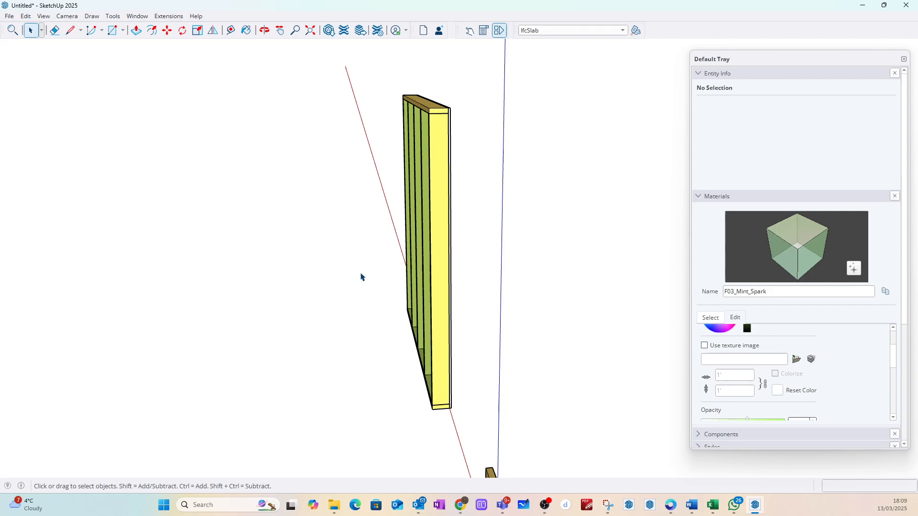
left_click(70, 30)
scroll(427, 414, "up", 2)
scroll(426, 415, "up", 3)
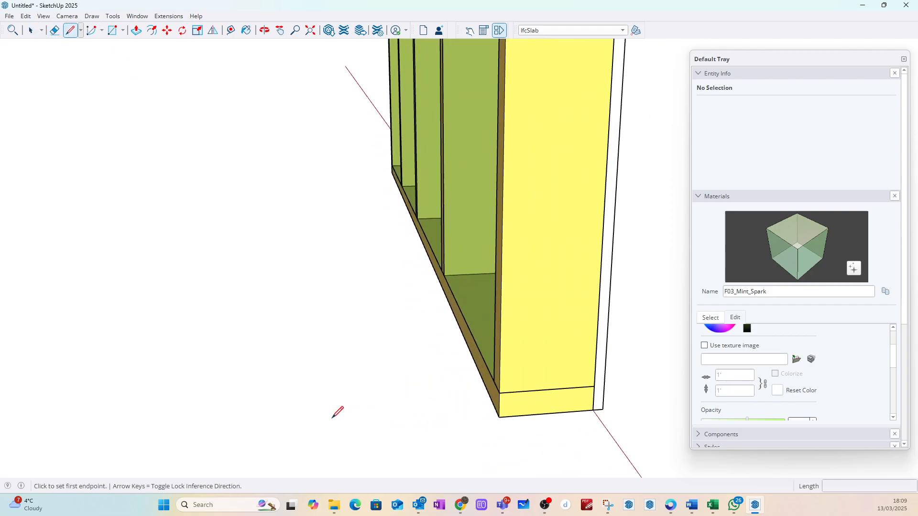
left_click(314, 425)
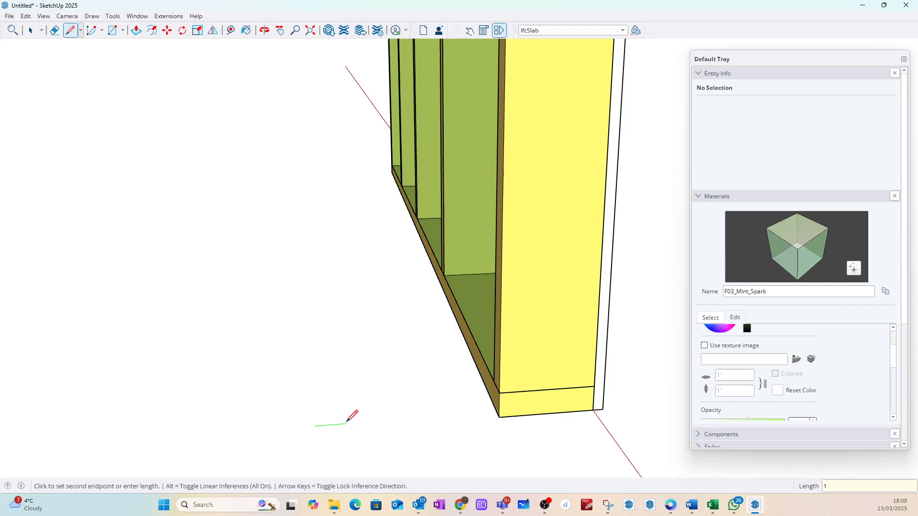
scroll(313, 394, "up", 2)
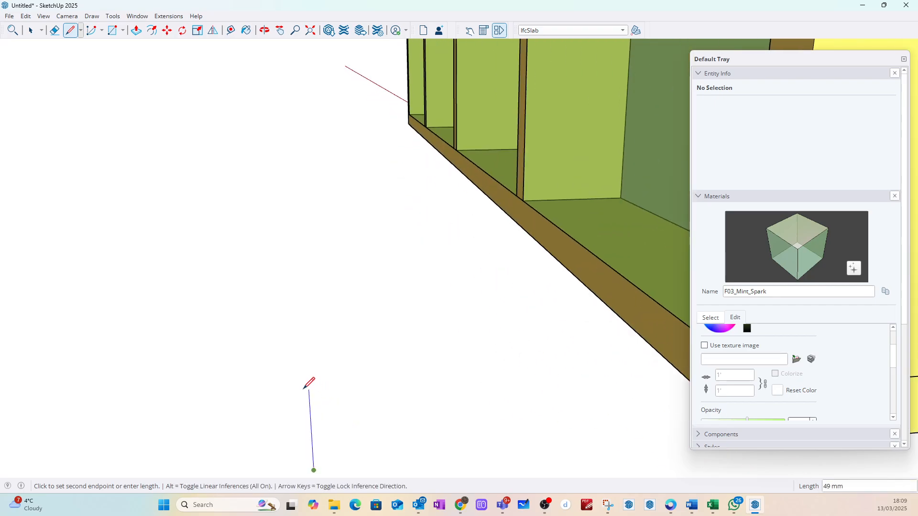
left_click(308, 390)
key("Escape")
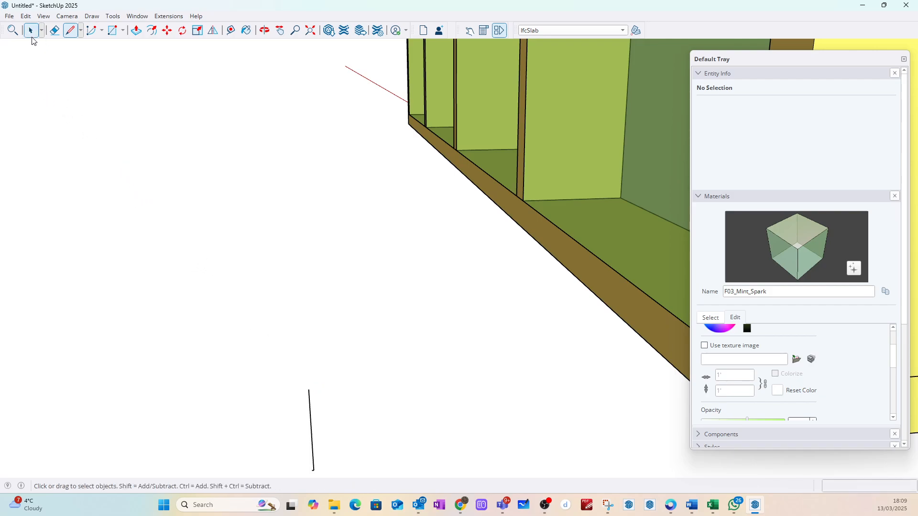
Step: Draw an upright rectangle of about 49 mm by 1 mm between the ends of the two lines
key("r")
scroll(347, 189, "down", 3)
scroll(314, 292, "up", 5)
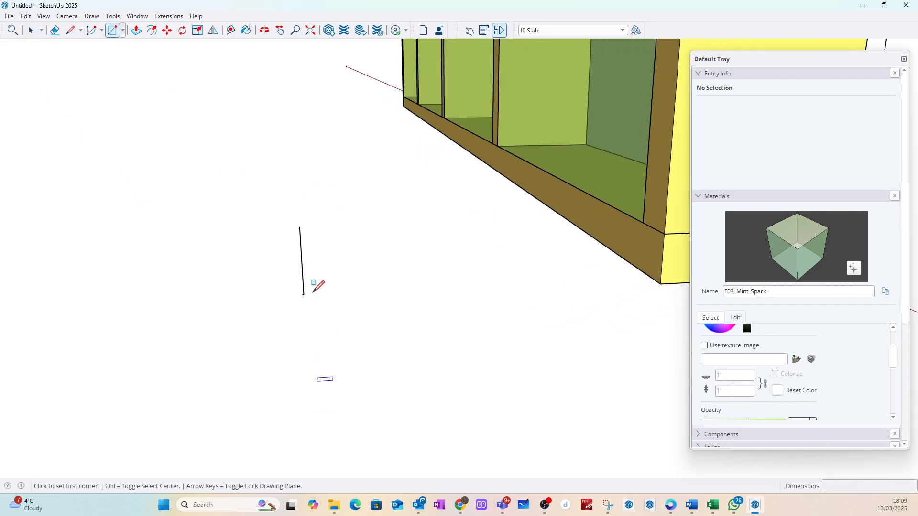
left_click(322, 303)
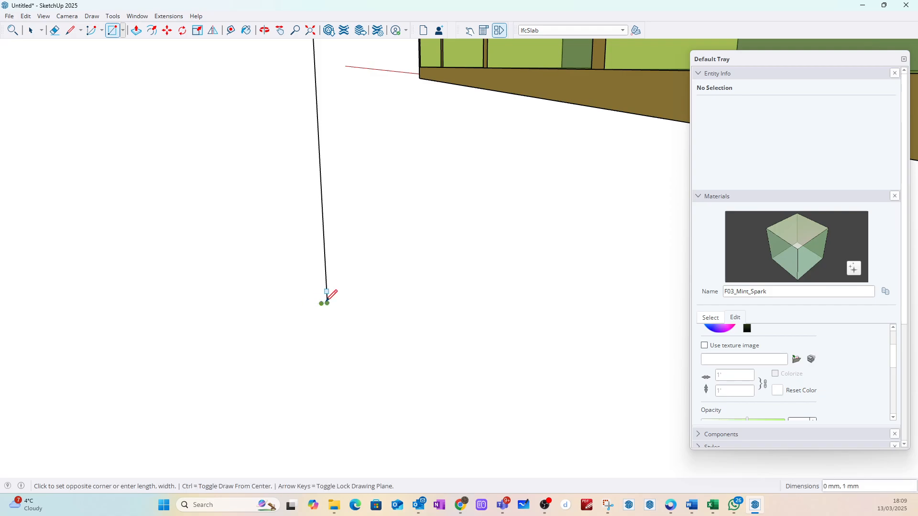
scroll(338, 325, "down", 4)
scroll(326, 244, "up", 5)
scroll(358, 194, "down", 3)
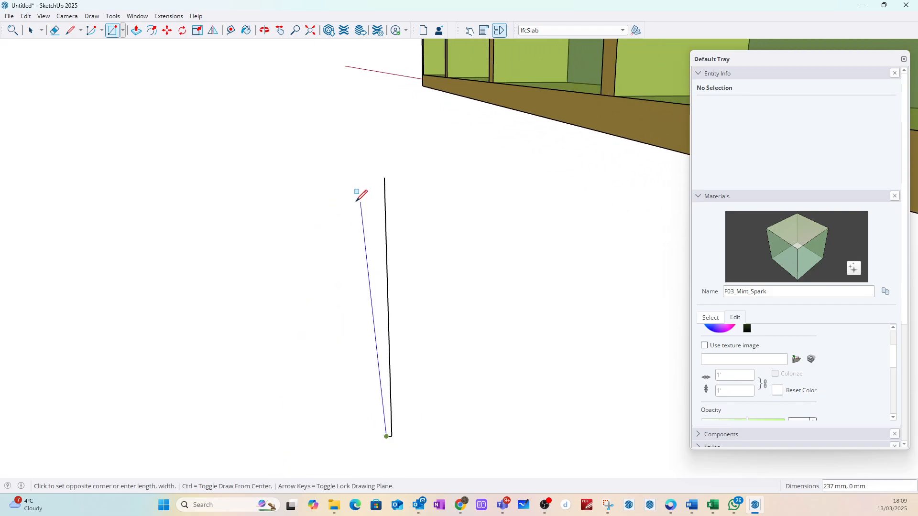
left_click(374, 187)
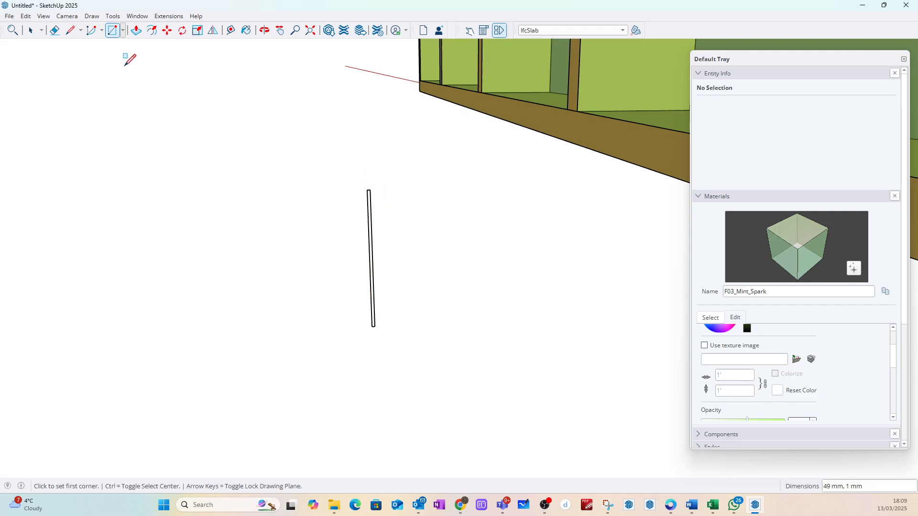
Step: Delete the whole upright strip drawn beside the frame
left_click(30, 31)
middle_click_drag(358, 256, 187, 256)
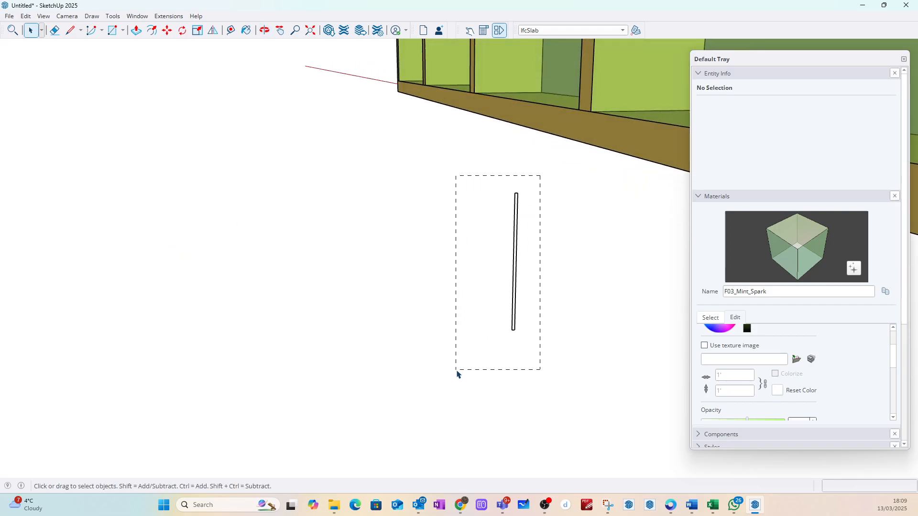
left_click_drag(457, 374, 448, 361)
key("Delete")
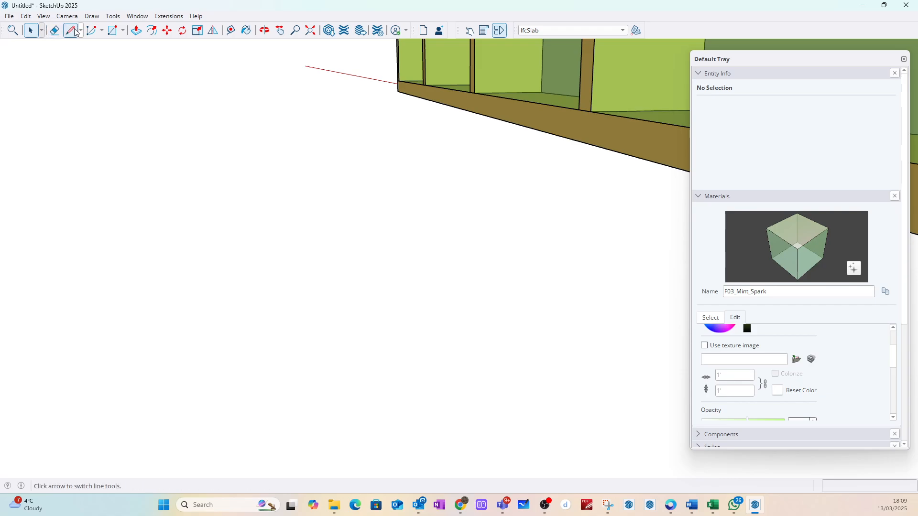
Step: Draw a 1 mm line in front of the frame's open side and continue it about 60 mm along the red axis
left_click(72, 31)
left_click(415, 350)
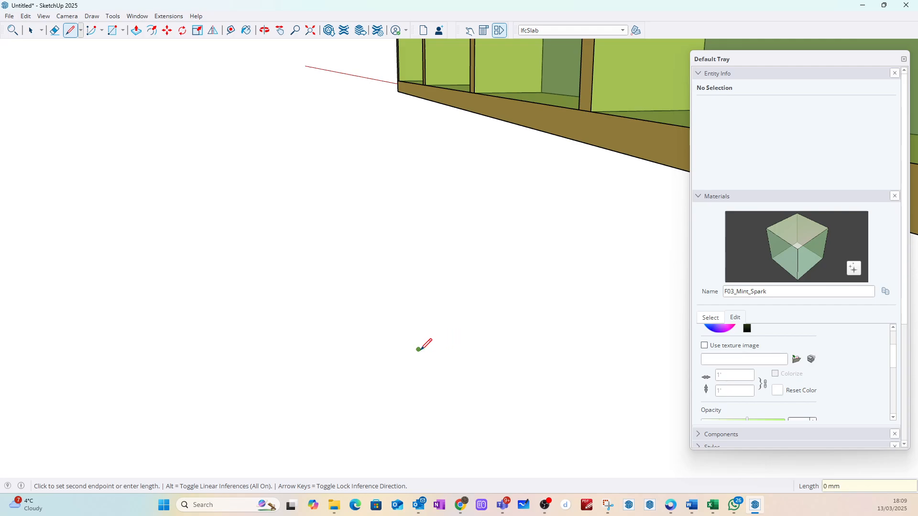
scroll(424, 344, "up", 1)
key("Right")
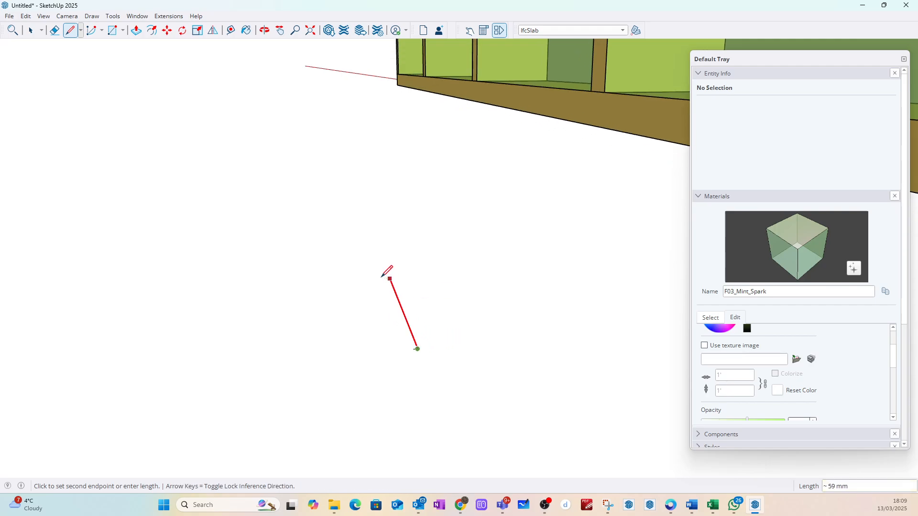
left_click(382, 276)
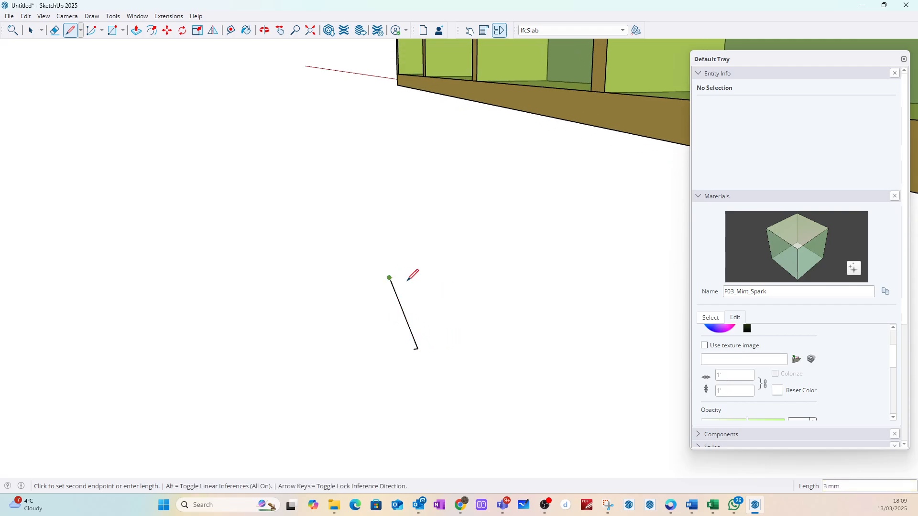
left_click(31, 30)
Step: Draw a flat rectangle of about 60 mm by 1 mm across the line ends and pull it up about 13 mm
left_click(112, 30)
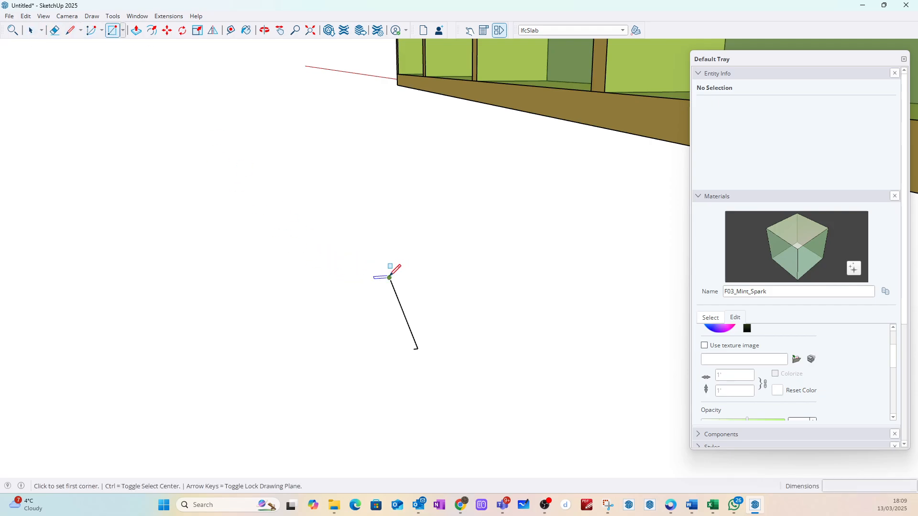
left_click(389, 278)
scroll(415, 338, "up", 2)
left_click(418, 350)
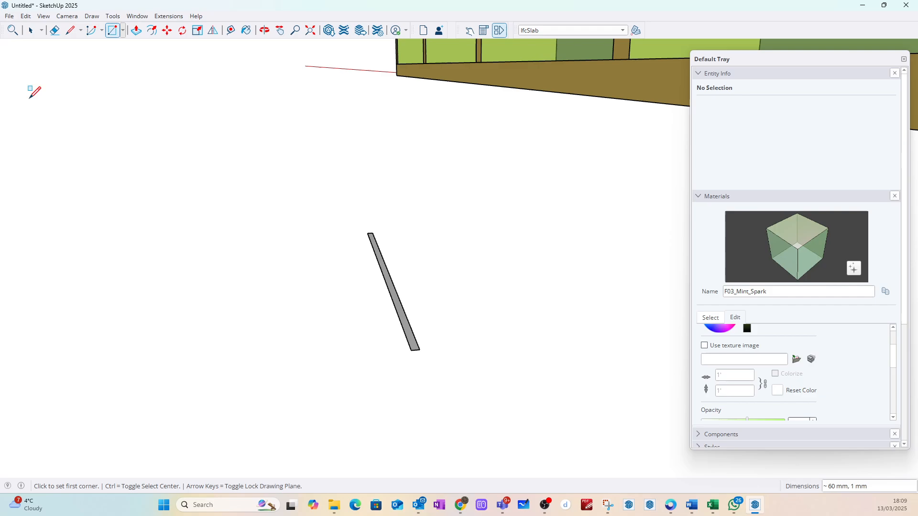
left_click(31, 30)
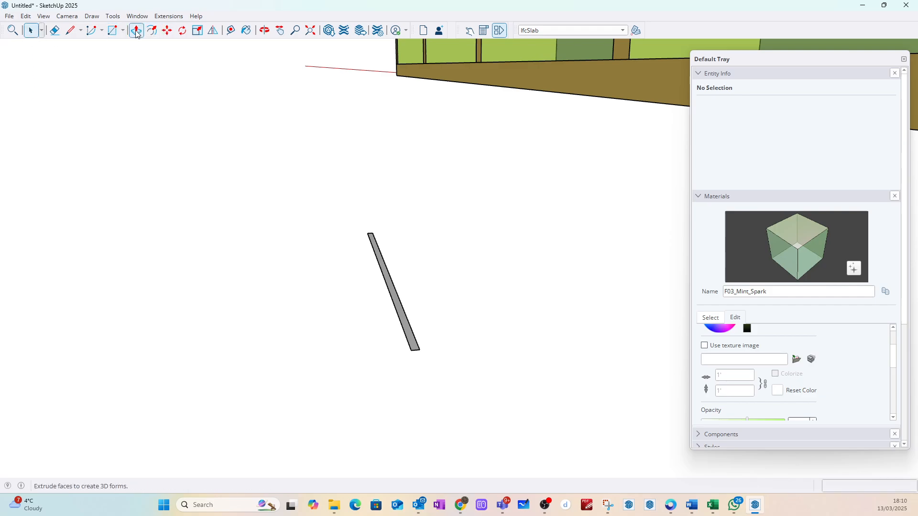
left_click(136, 30)
left_click_drag(398, 323, 402, 221)
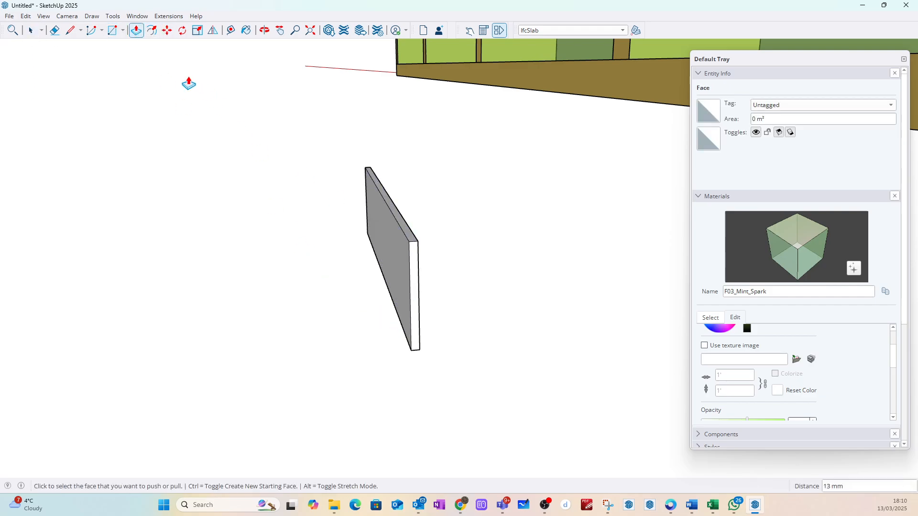
Step: Make the whole thin panel a component with the definition name 3_ZZ_Mem_PP_500_Proc_1
left_click(30, 30)
left_click_drag(281, 136, 529, 411)
right_click(408, 251)
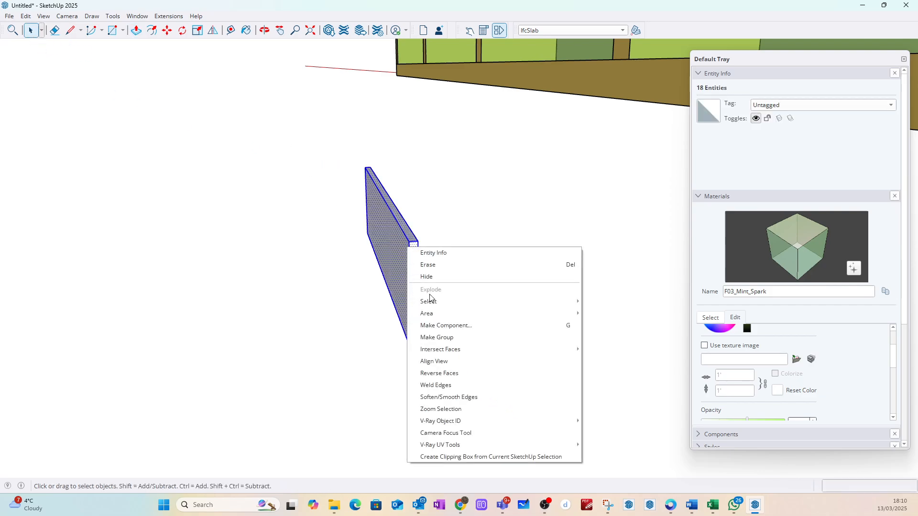
left_click(447, 326)
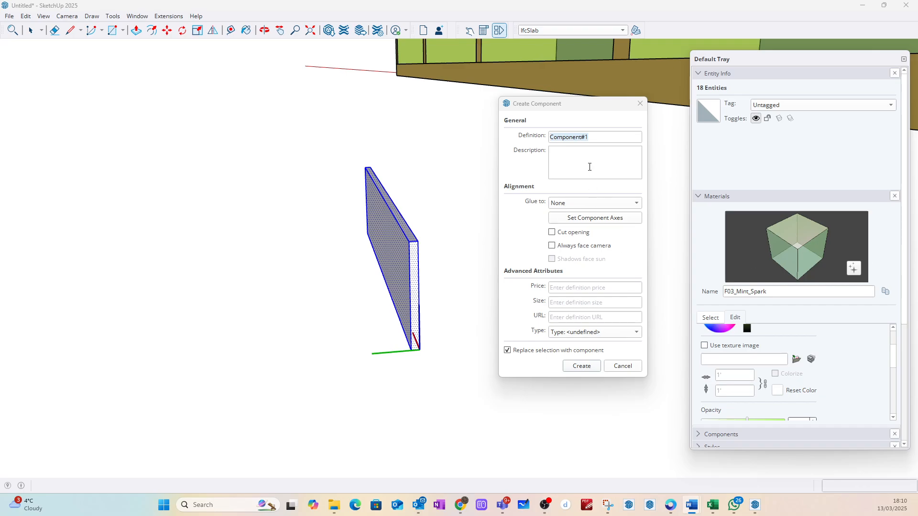
left_click(592, 140)
left_click_drag(587, 137, 550, 138)
type("3_ZZ_Mem_PP_500_Proc_1")
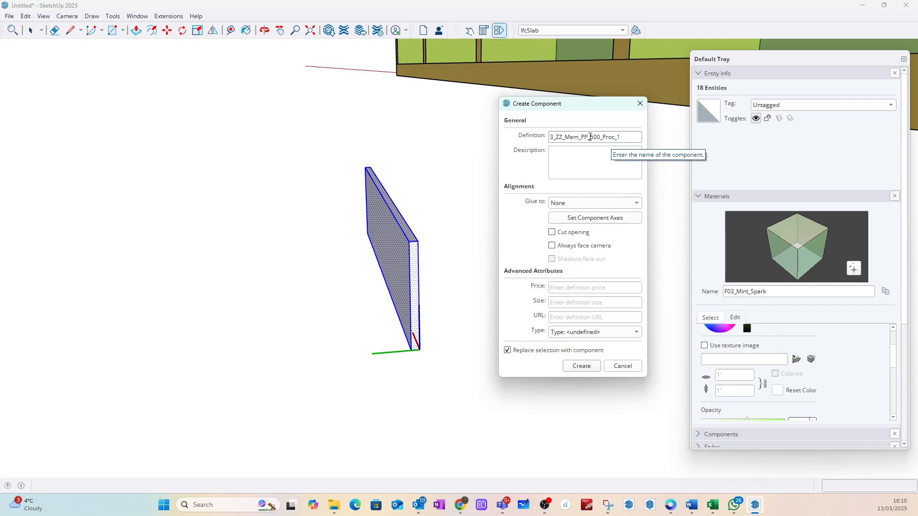
key("Return")
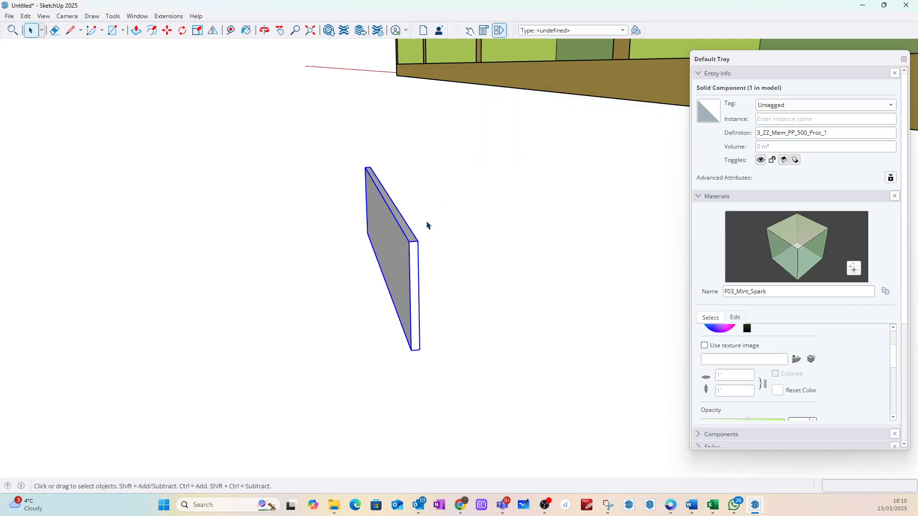
Step: Paint the membrane component with the solid colour H05_Lagoon_Spark and set the material's opacity to 20
scroll(750, 273, "down", 2)
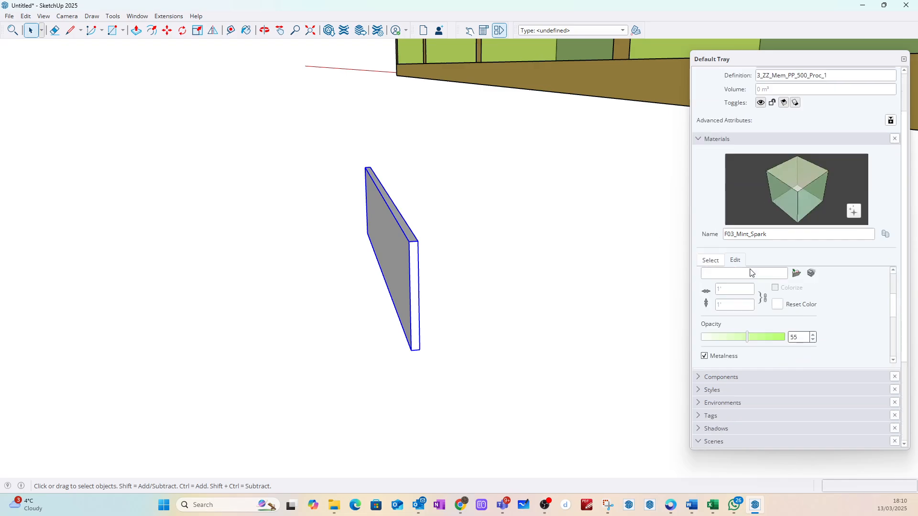
scroll(741, 247, "up", 1)
left_click(714, 289)
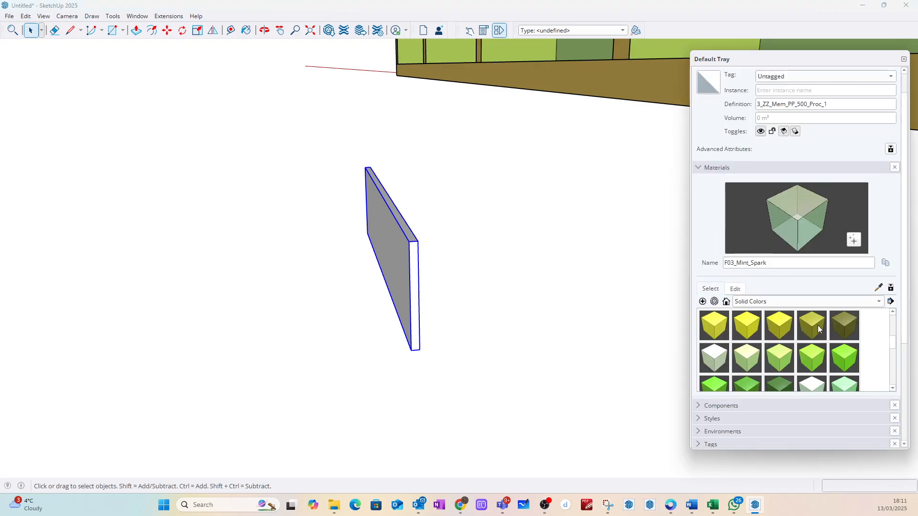
scroll(820, 334, "down", 3)
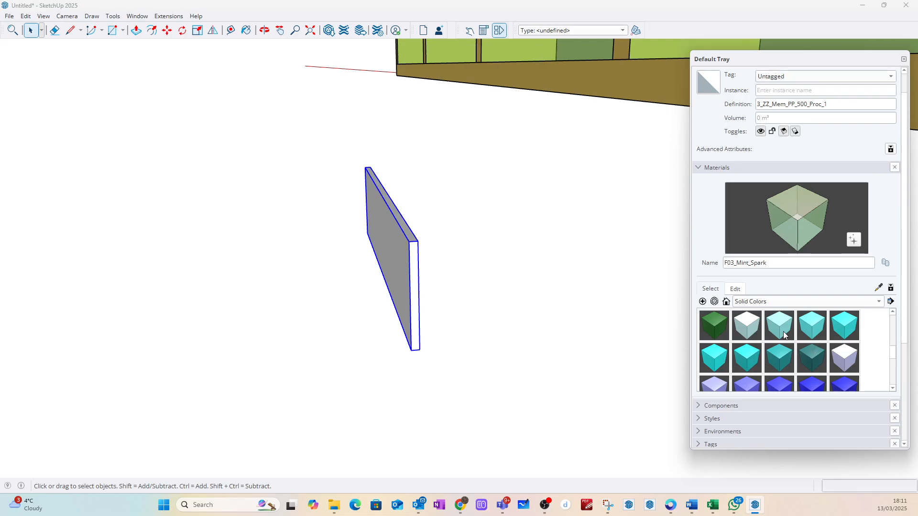
left_click(711, 360)
left_click(415, 250)
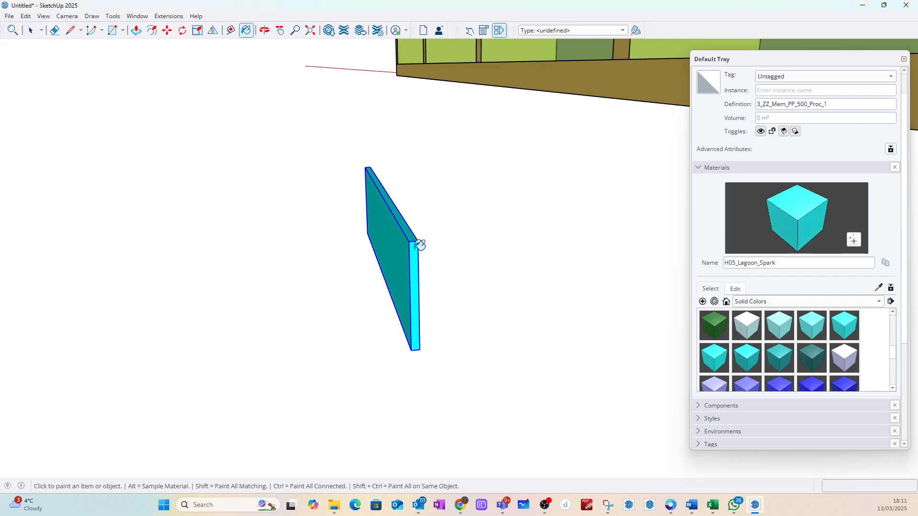
left_click(735, 289)
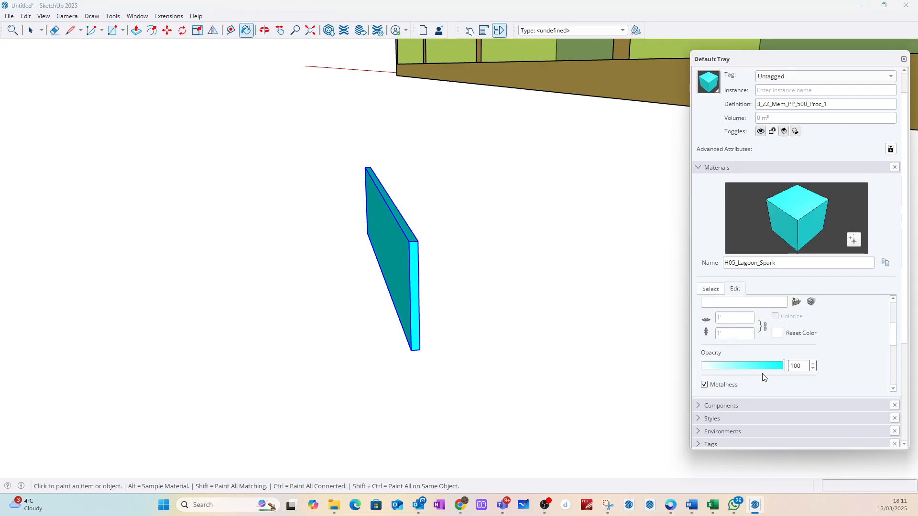
left_click_drag(764, 366, 719, 366)
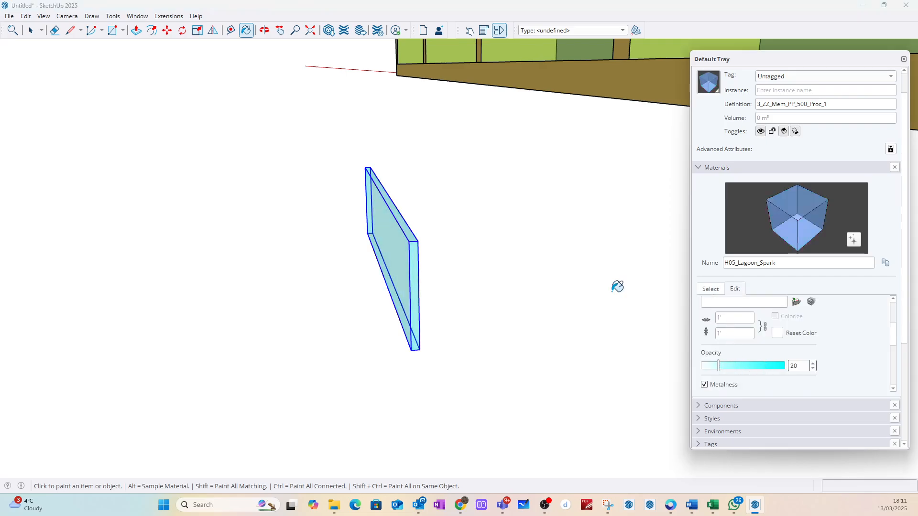
Step: Move the small membrane component by its lower corner onto the bottom outer corner of the frame's open side
left_click(31, 31)
left_click(380, 275)
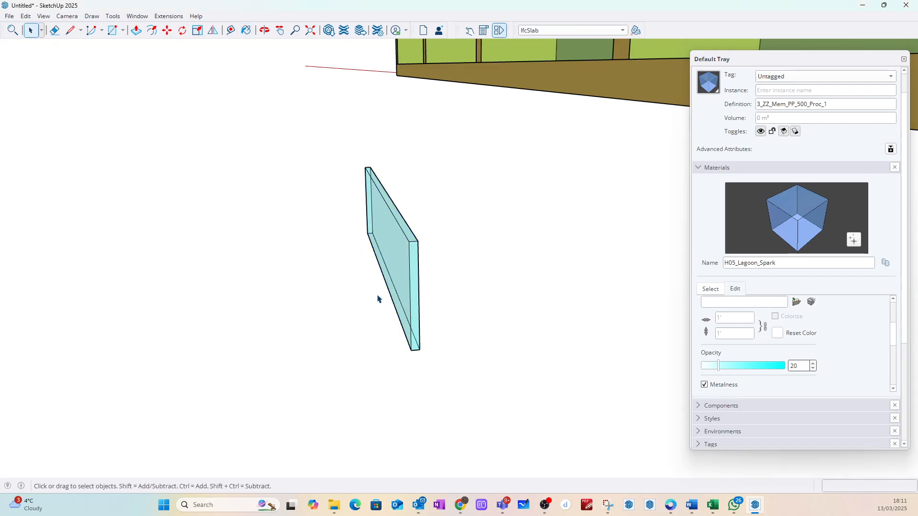
middle_click_drag(378, 299, 403, 327)
scroll(421, 233, "up", 5)
left_click(408, 234)
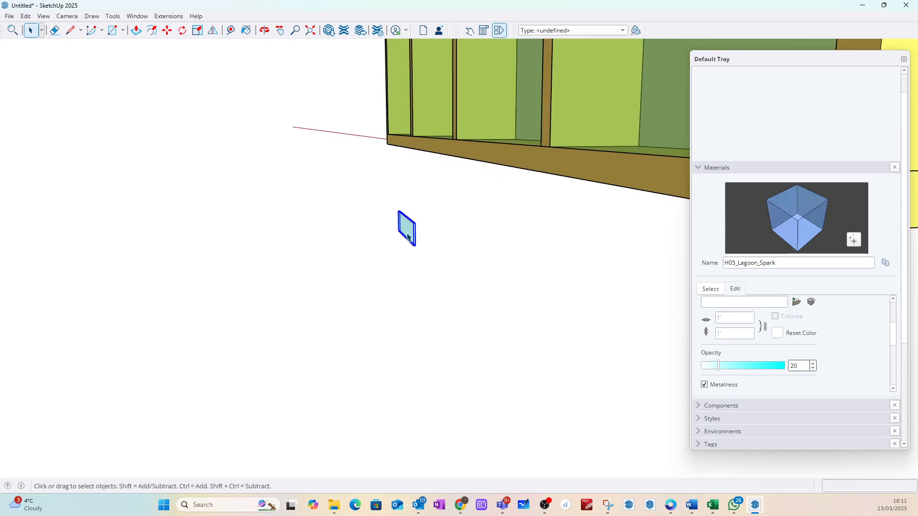
key("m")
mouse_move(408, 235)
middle_mouse_down()
mouse_move(423, 254)
mouse_move(410, 248)
middle_mouse_up()
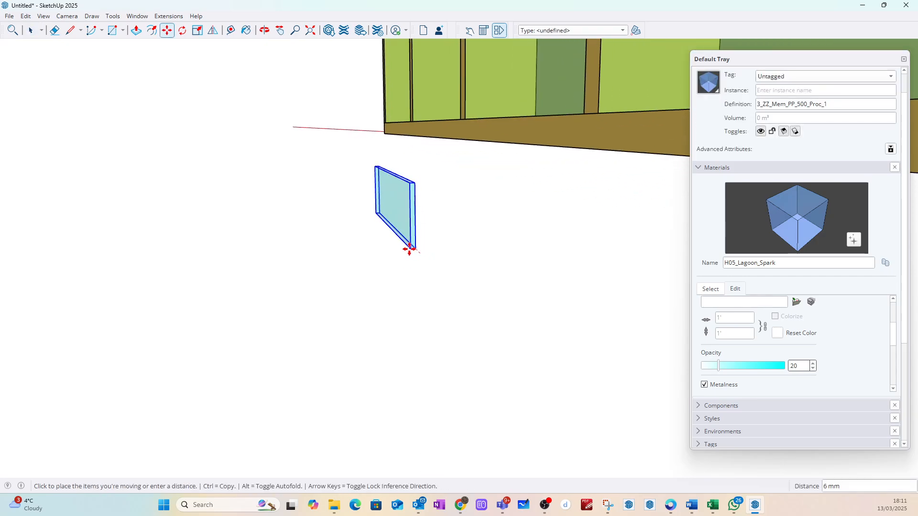
scroll(320, 248, "down", 5)
scroll(557, 239, "up", 5)
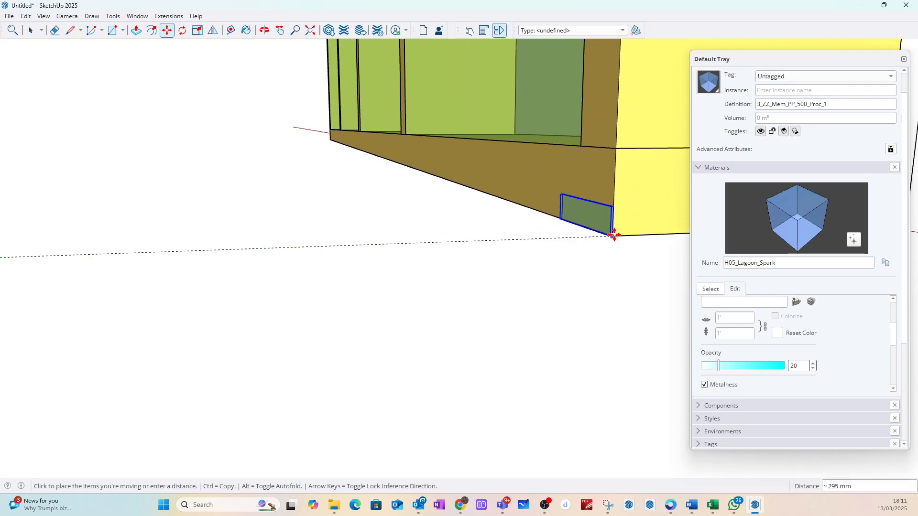
left_click(614, 236)
key("space")
Step: Inside the membrane component, push/pull its top face up about 2387 mm to the frame's top edge
middle_click_drag(543, 211, 414, 263)
scroll(582, 243, "up", 7)
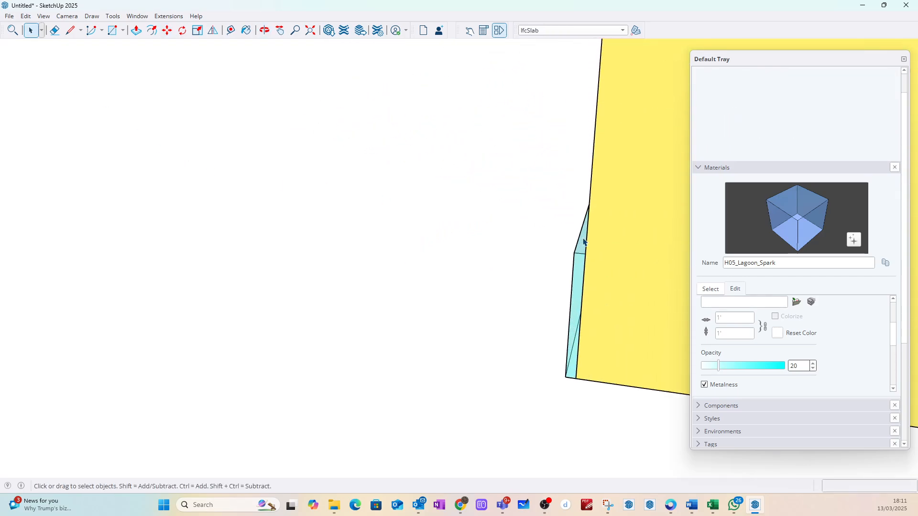
scroll(583, 243, "up", 3)
double_click(580, 259)
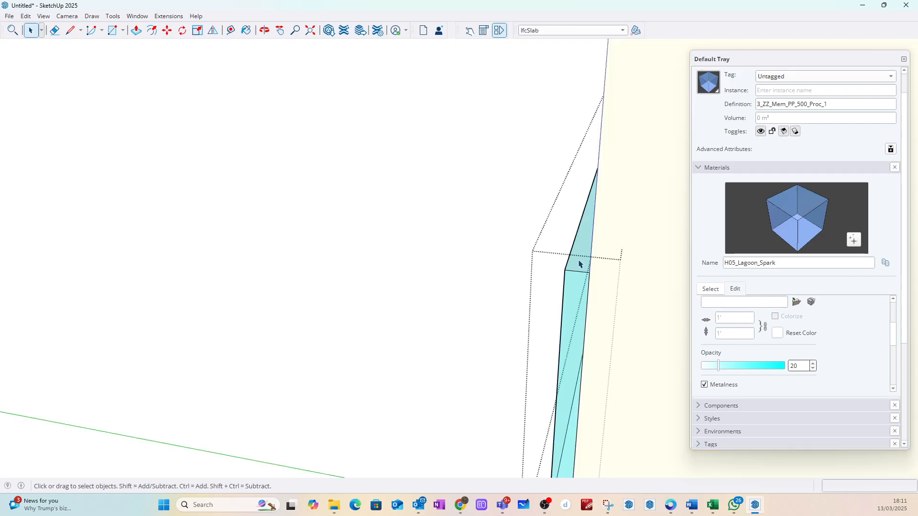
left_click(579, 264)
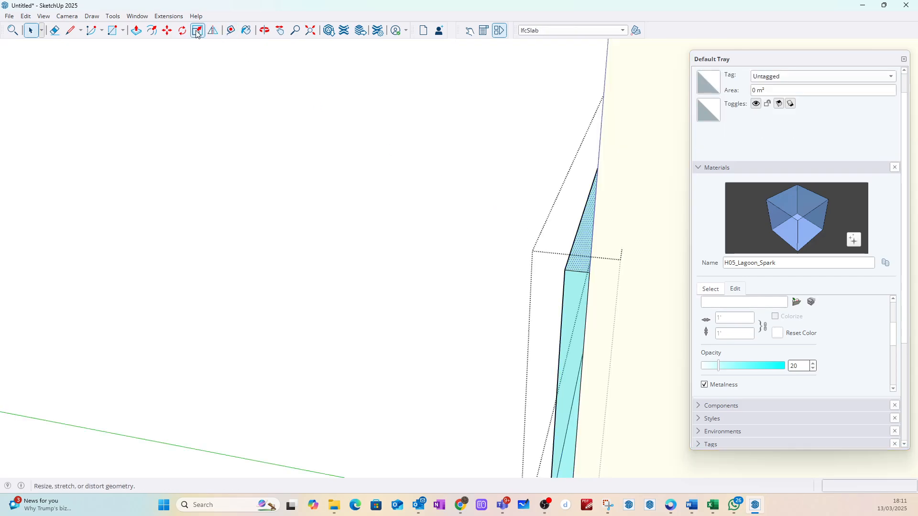
left_click(136, 30)
left_click(578, 262)
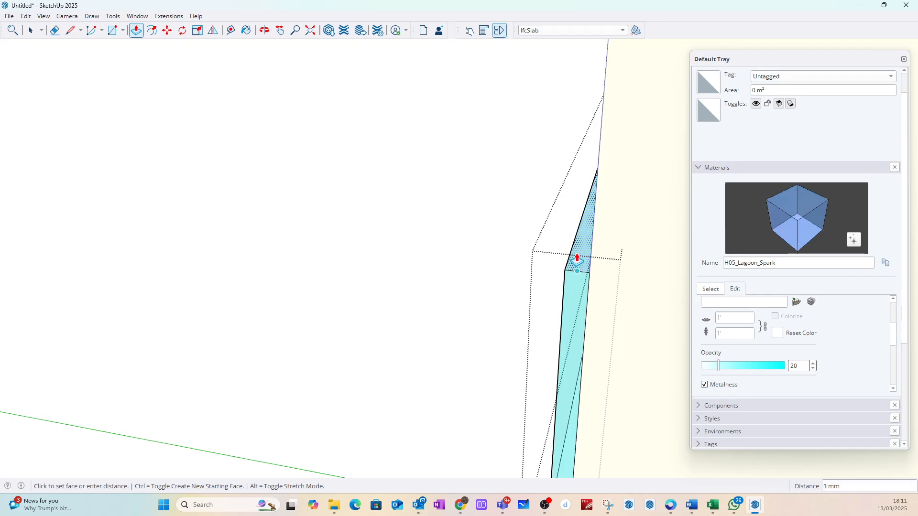
scroll(577, 261, "down", 8)
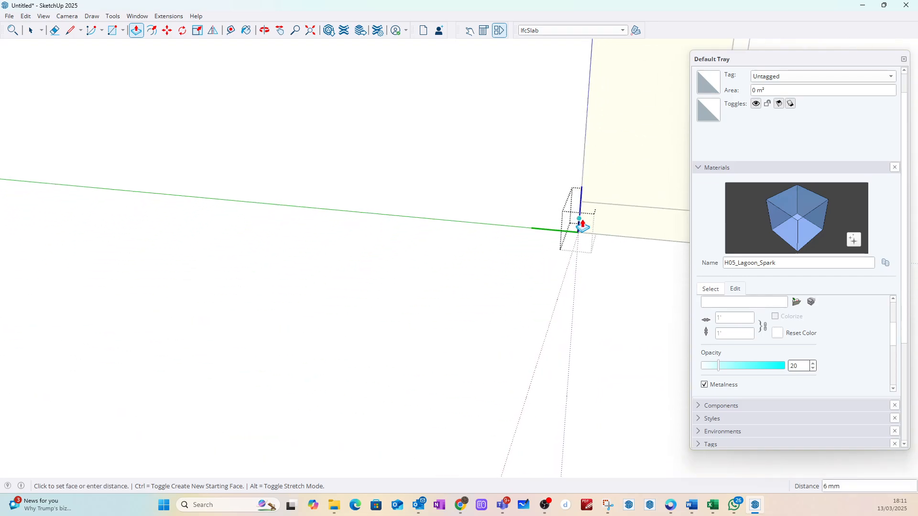
scroll(581, 227, "down", 9)
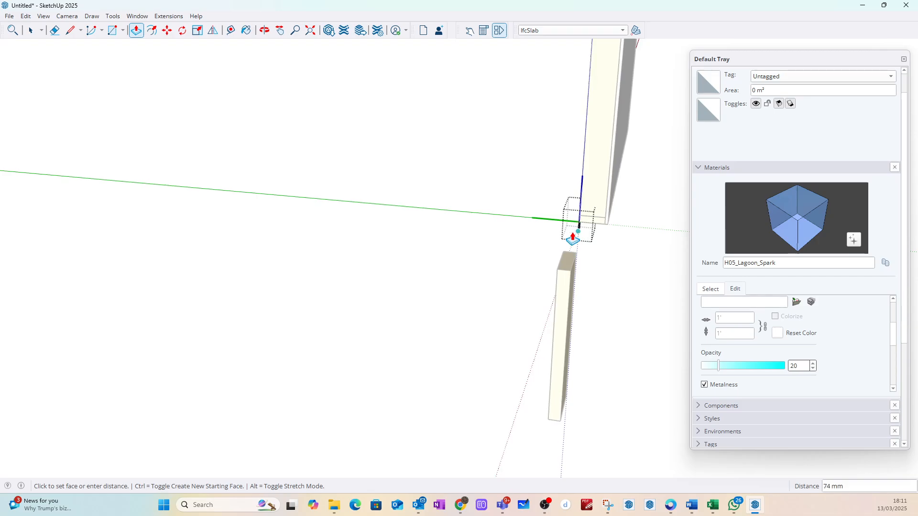
scroll(571, 240, "down", 6)
scroll(569, 150, "up", 3)
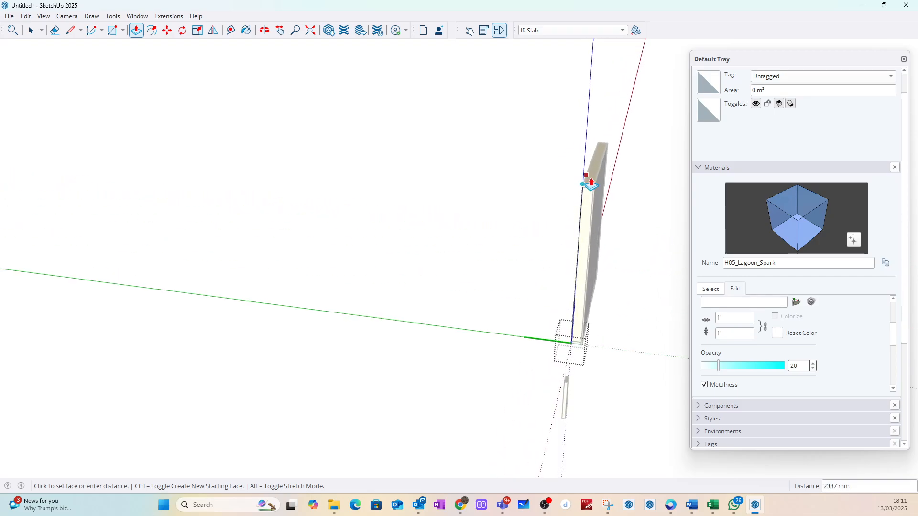
scroll(588, 185, "up", 10)
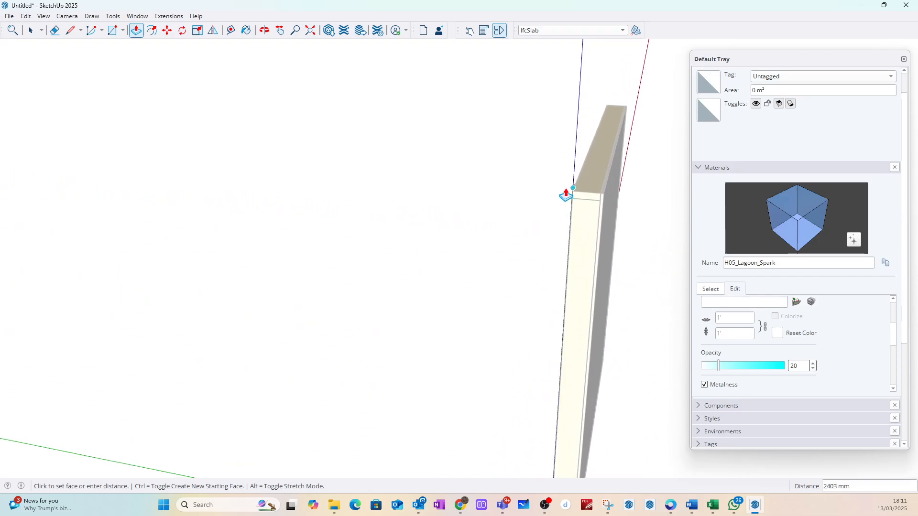
left_click(589, 211)
left_click(31, 30)
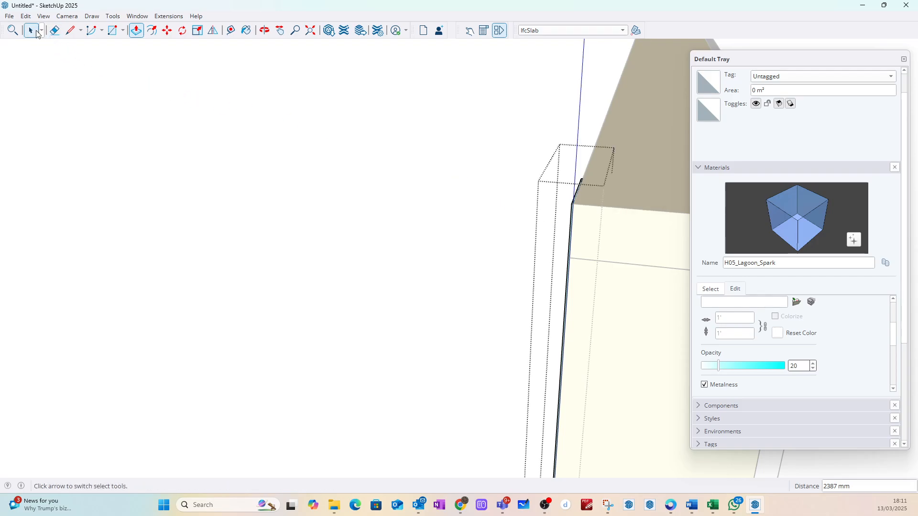
left_click(335, 225)
Step: Push/pull the membrane's narrow side face about 2340 mm across the open side to the frame's far corner
middle_click_drag(335, 225, 640, 230)
scroll(481, 256, "down", 5)
middle_click_drag(481, 231, 763, 222)
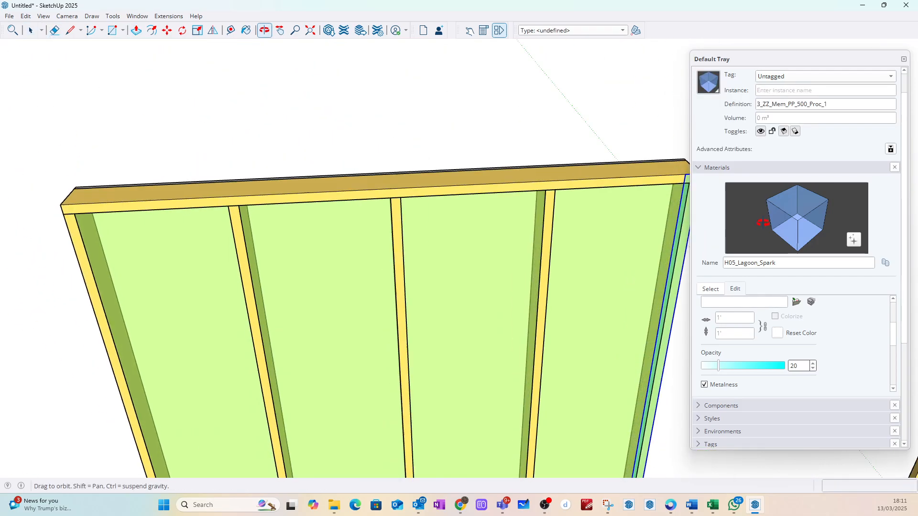
scroll(420, 212, "down", 3)
scroll(584, 193, "up", 13)
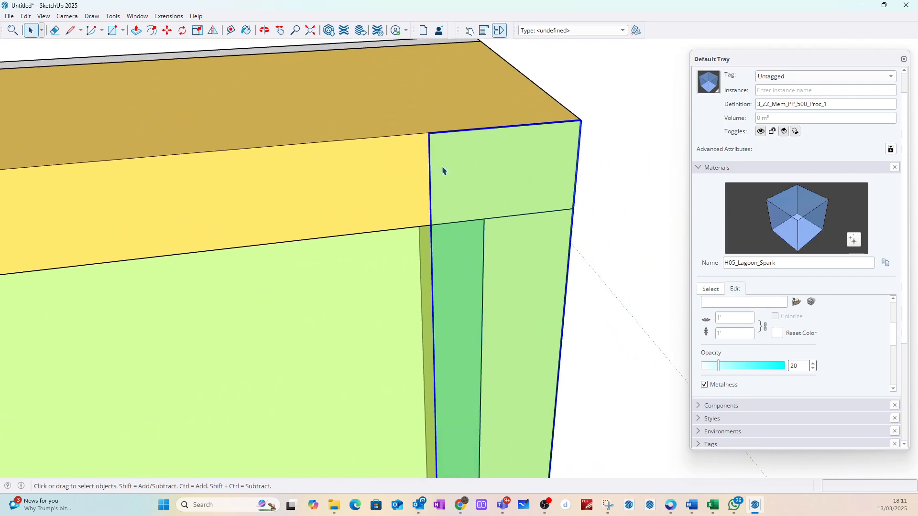
scroll(436, 166, "up", 5)
middle_click_drag(428, 158, 616, 146)
scroll(456, 111, "up", 3)
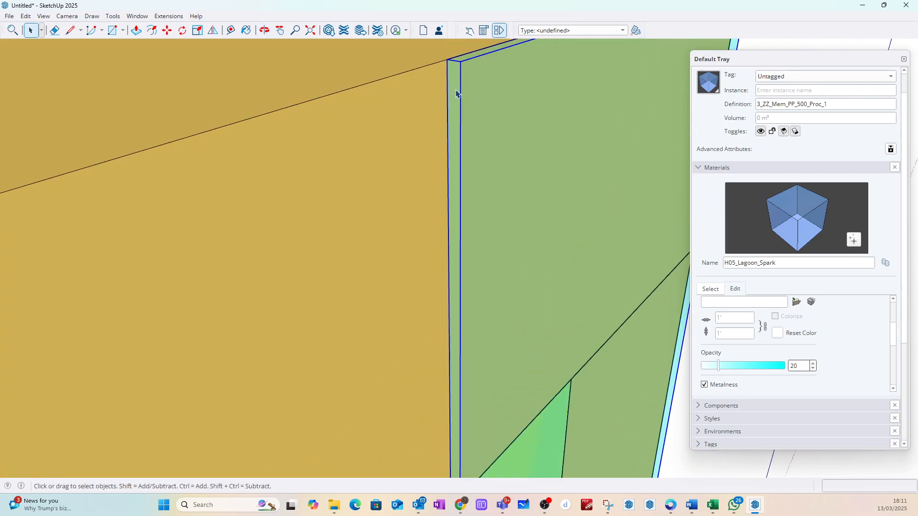
double_click(457, 92)
left_click(455, 92)
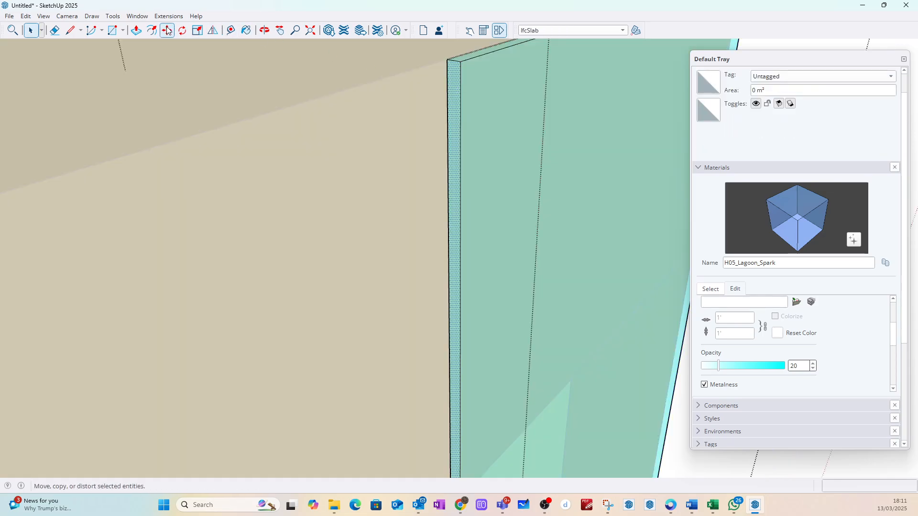
left_click(140, 32)
left_click(455, 94)
scroll(437, 101, "down", 5)
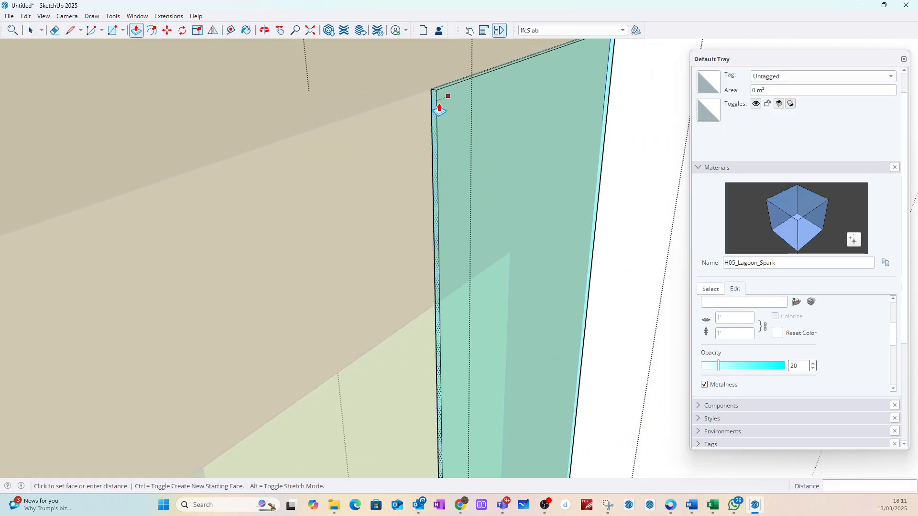
scroll(441, 101, "down", 6)
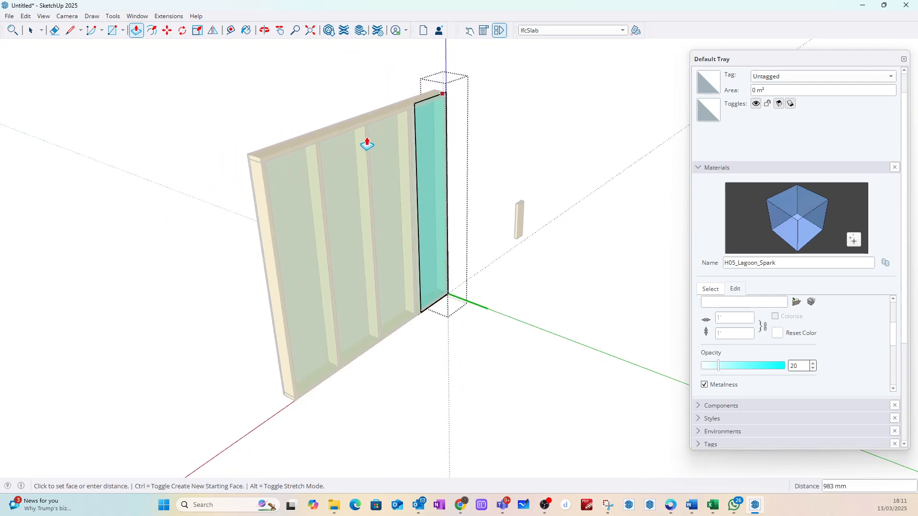
scroll(248, 162, "up", 2)
scroll(258, 163, "up", 3)
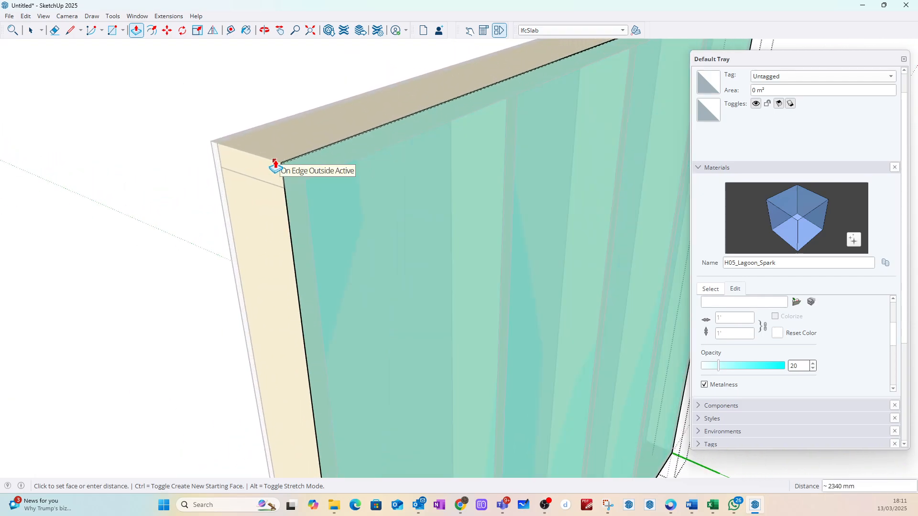
left_click(277, 168)
key("space")
left_click(306, 173)
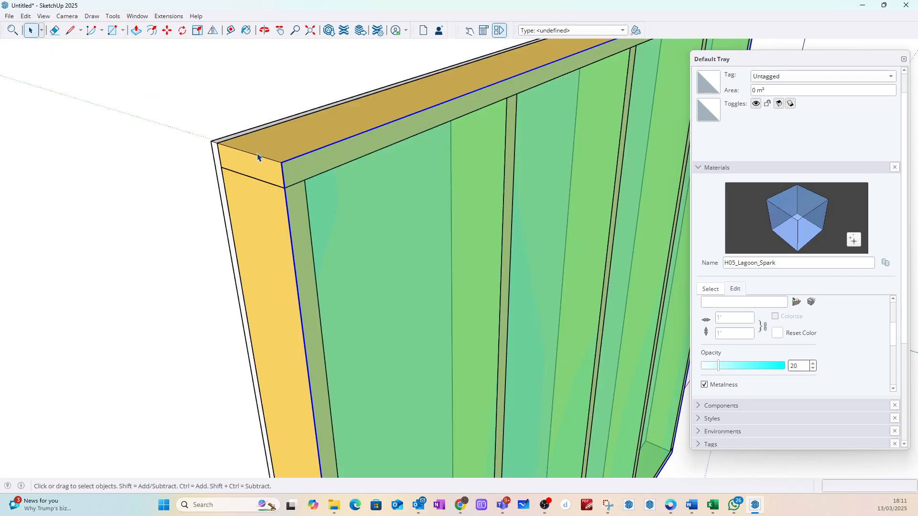
left_click(281, 90)
Step: Classify the full-size membrane component as IfcPlate
scroll(288, 192, "up", 8)
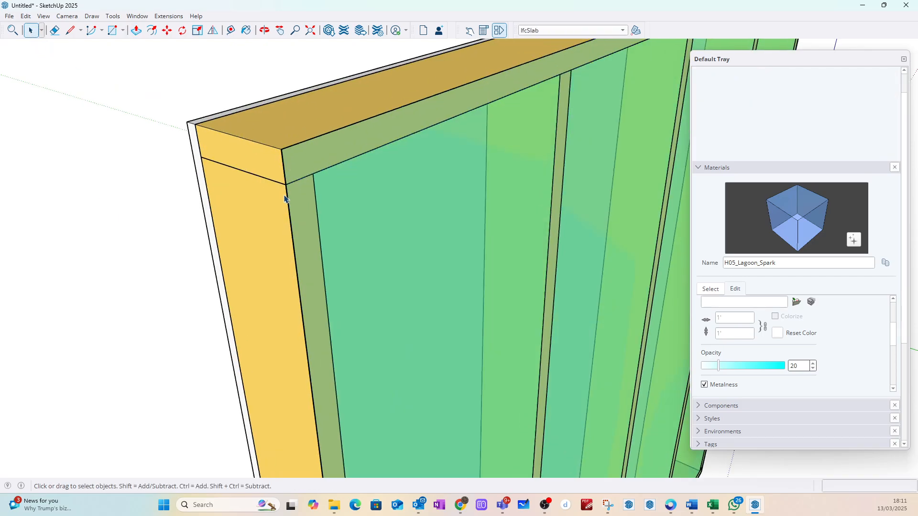
scroll(289, 195, "up", 2)
left_click(291, 182)
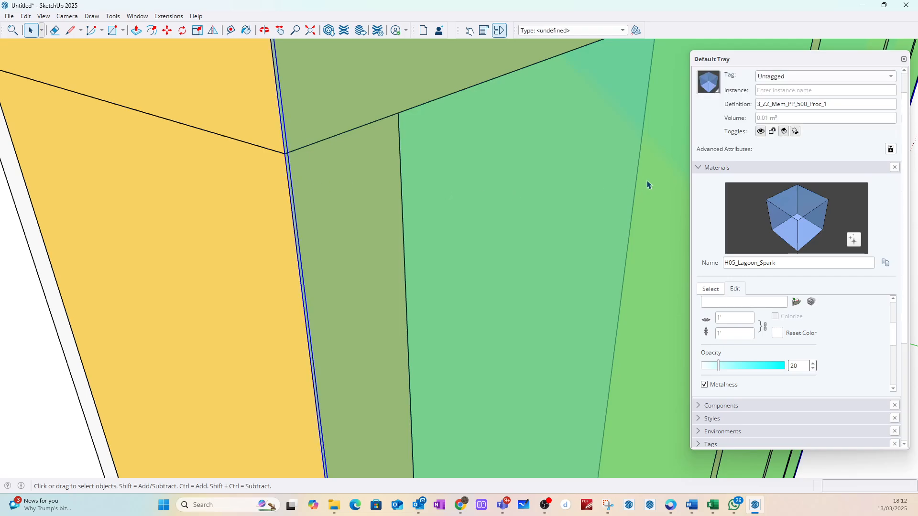
left_click(622, 31)
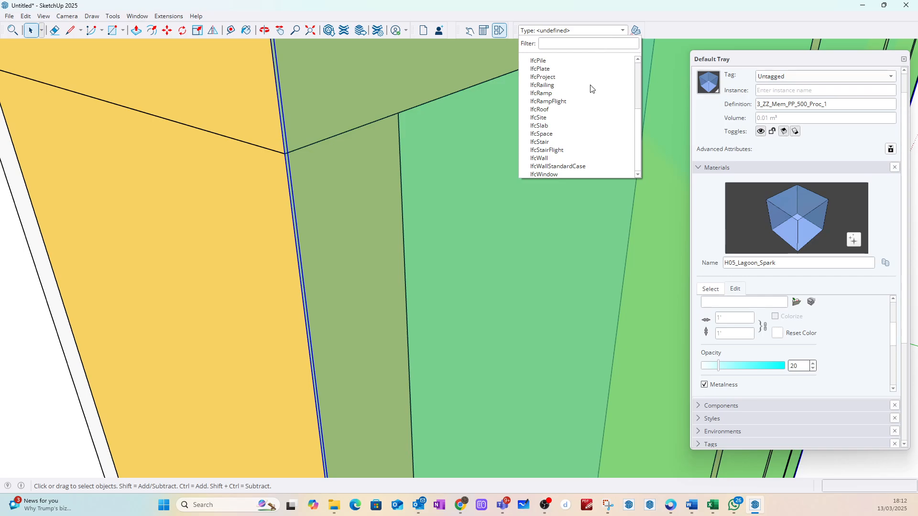
scroll(593, 91, "up", 4)
left_click(630, 63)
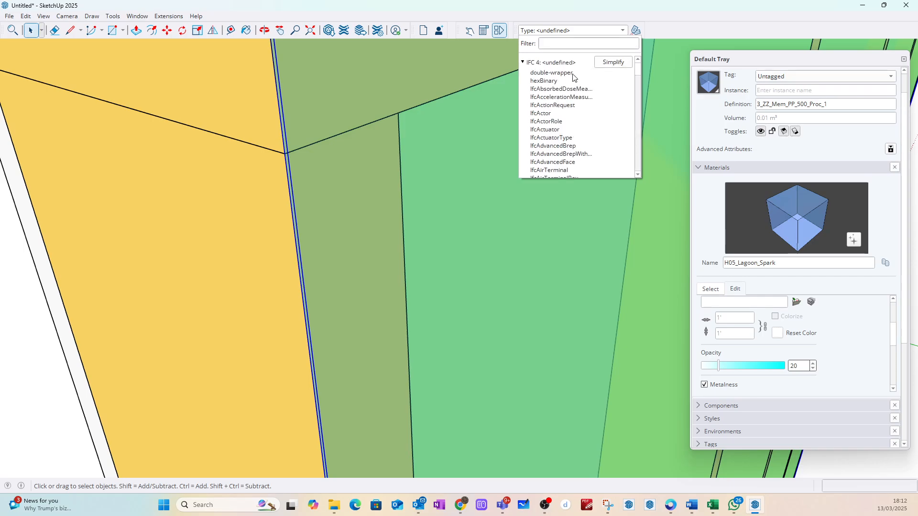
left_click(626, 66)
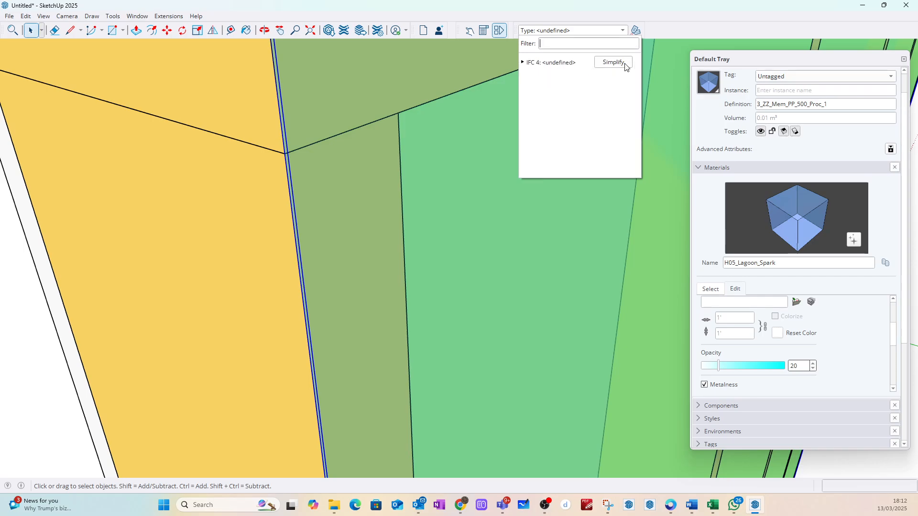
left_click(552, 66)
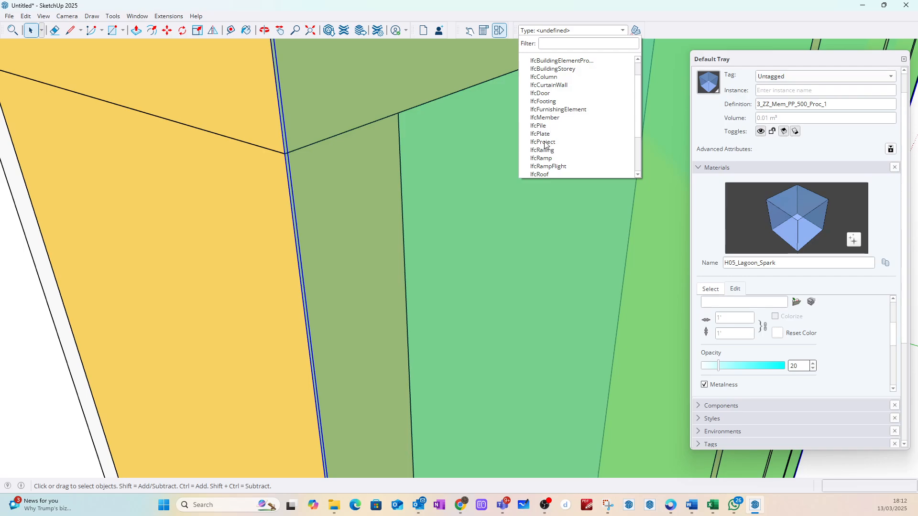
left_click(541, 134)
Step: Copy the membrane from its top corner about 2428 mm straight down to just below the frame
scroll(495, 154, "down", 5)
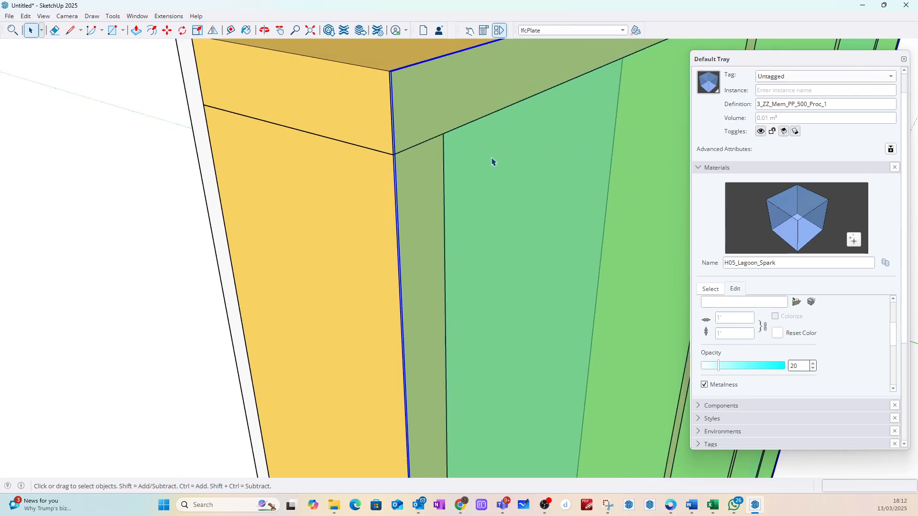
scroll(422, 131, "down", 5)
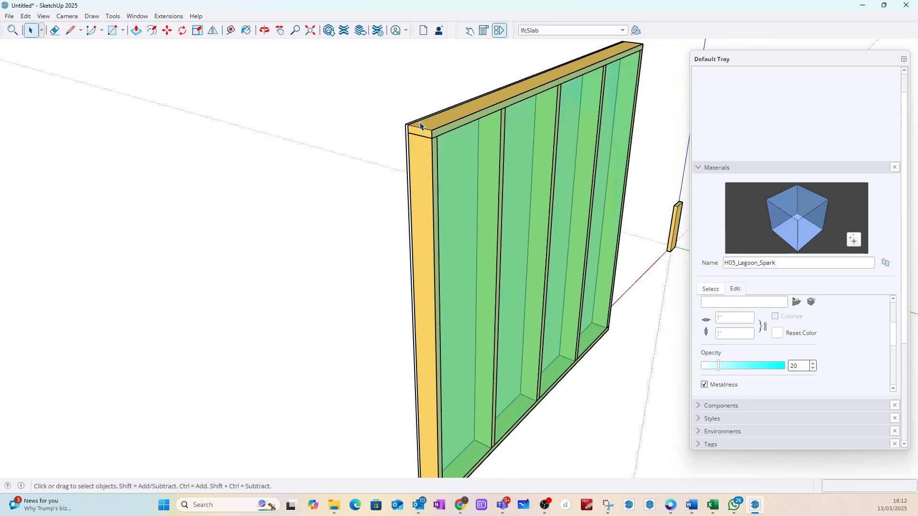
scroll(418, 338, "up", 1)
scroll(449, 184, "down", 3)
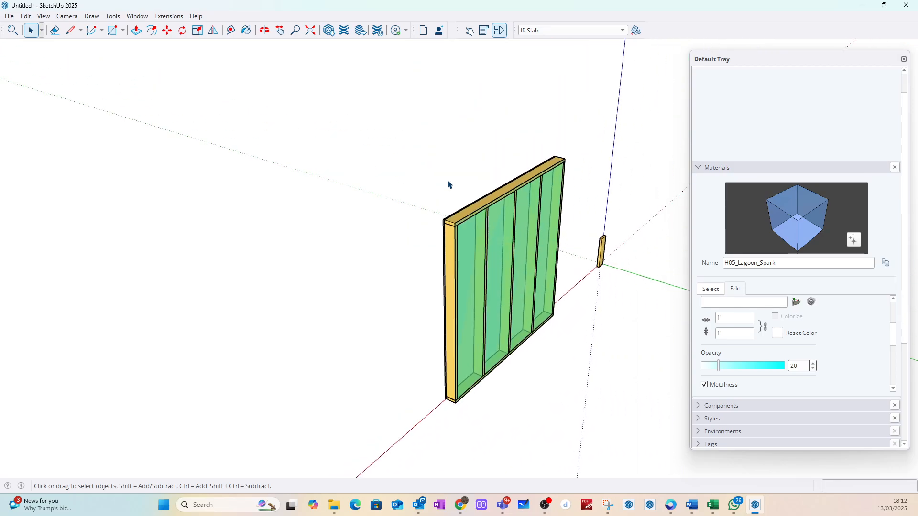
scroll(459, 230, "up", 5)
scroll(448, 233, "up", 4)
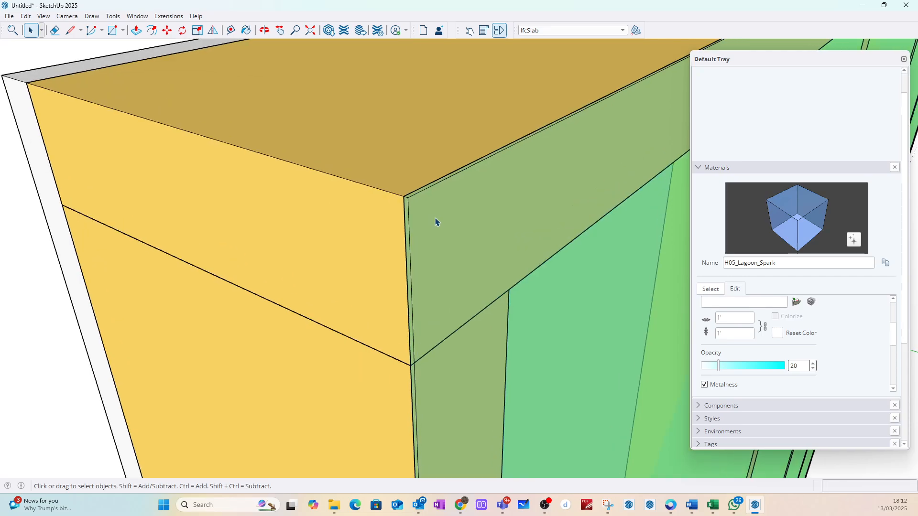
left_click(426, 207)
key("m")
key("ctrl")
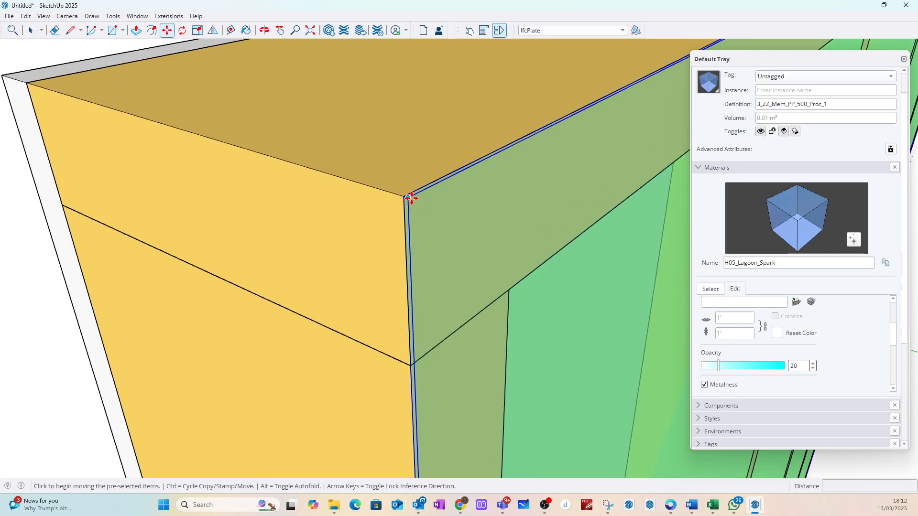
left_click(409, 195)
scroll(409, 225, "down", 1)
scroll(409, 224, "down", 8)
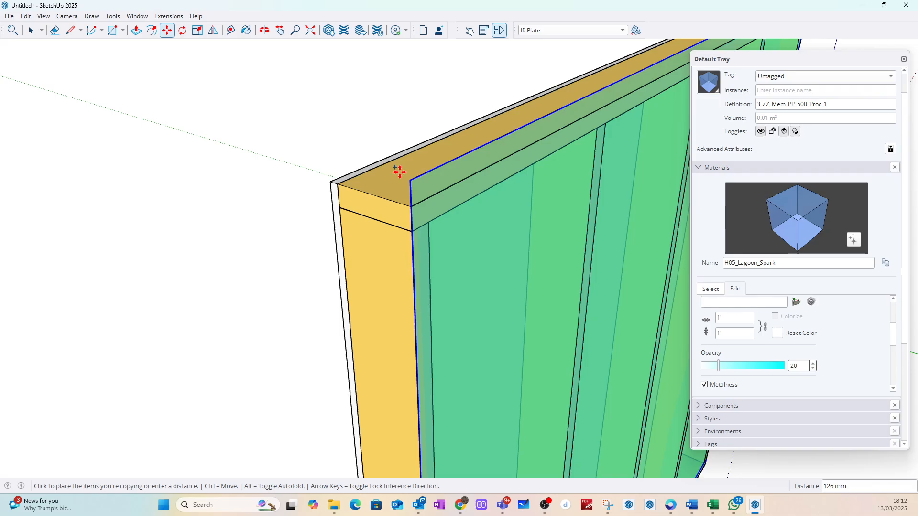
scroll(410, 311, "up", 7)
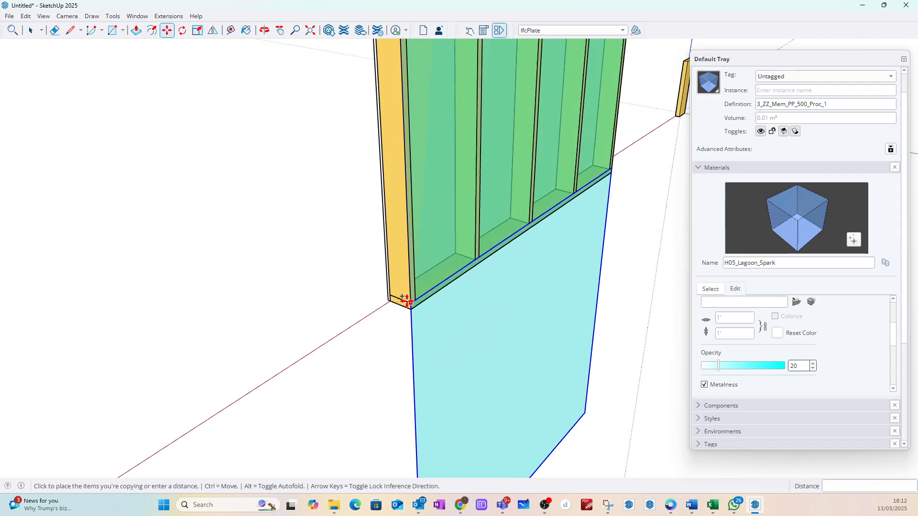
left_click(417, 329)
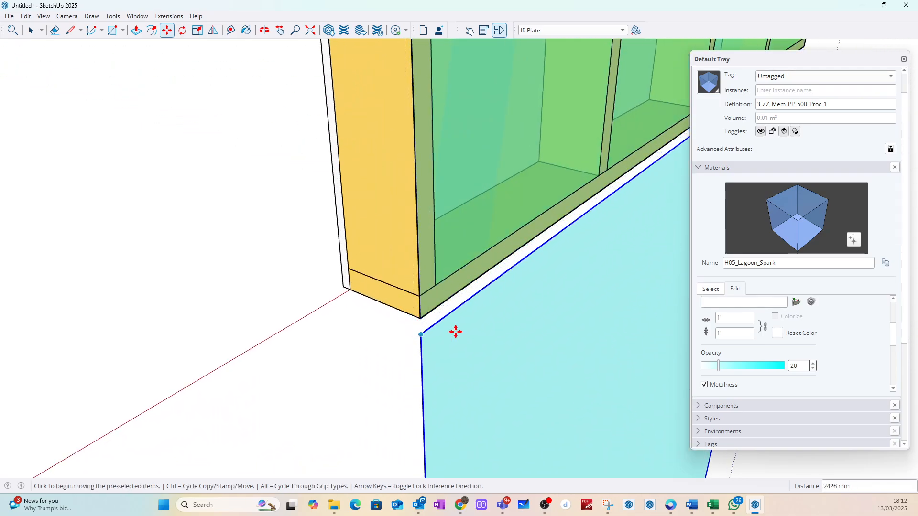
Step: Rotate the lower membrane copy 90 degrees about its top corner so it lies flat beneath the frame
left_click(182, 30)
scroll(405, 369, "up", 4)
scroll(430, 317, "up", 3)
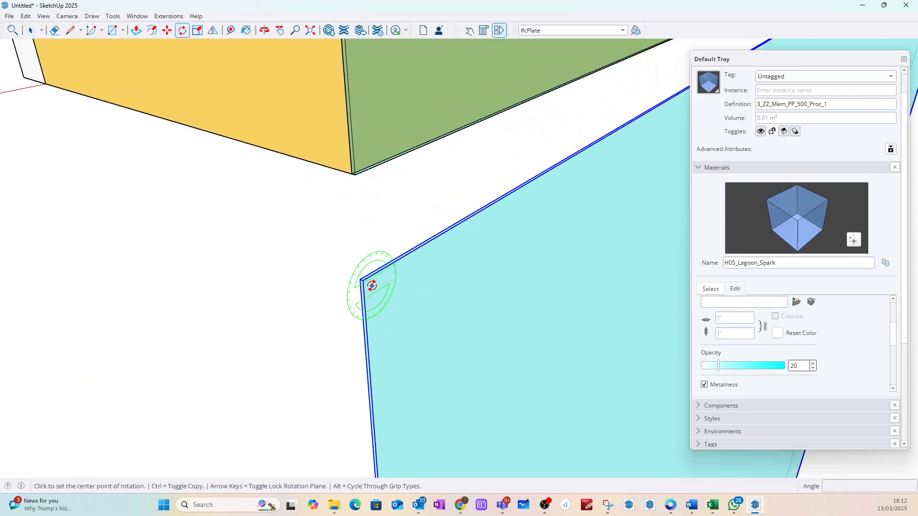
left_click(363, 280)
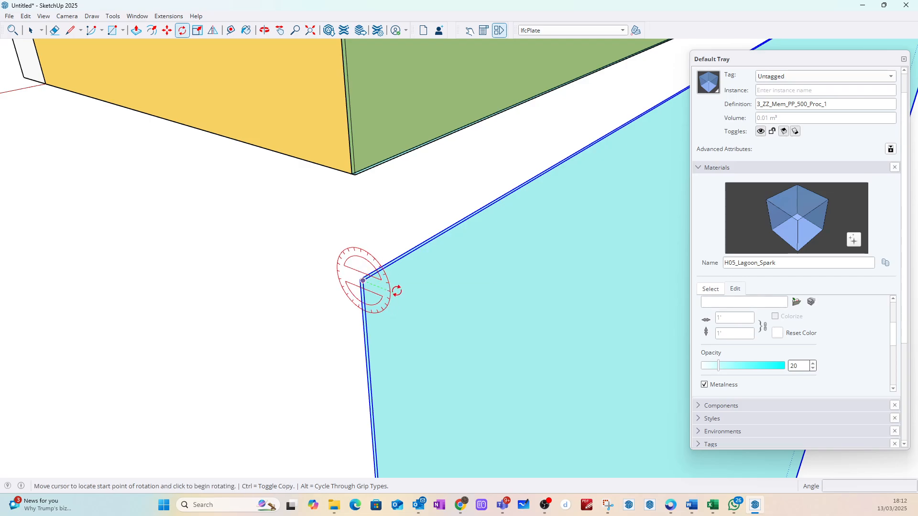
left_click(397, 290)
type("90")
key("Return")
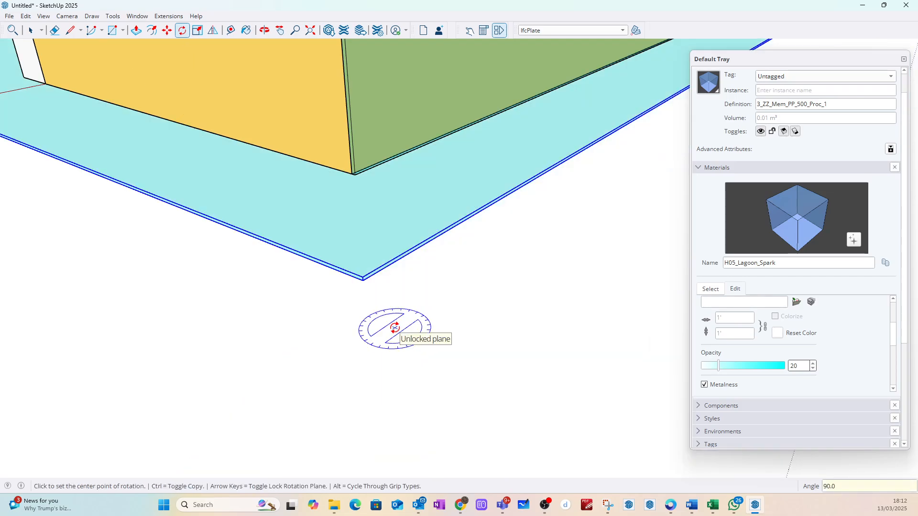
Step: Make the rotated membrane copy a unique component
left_click(31, 30)
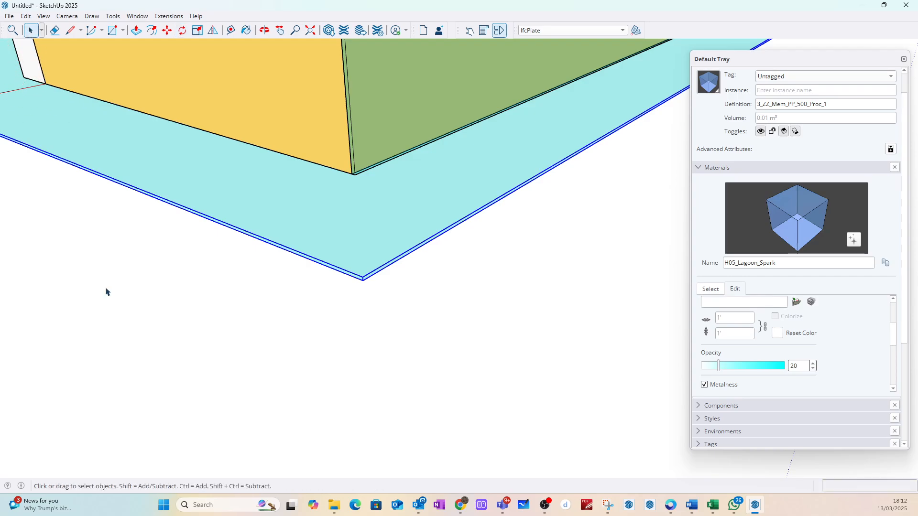
right_click(315, 261)
left_click(356, 67)
Step: Move the flat membrane by its top corner to meet the bottom outer corner of the vertical membrane on the frame
scroll(412, 315, "down", 1)
scroll(375, 289, "up", 3)
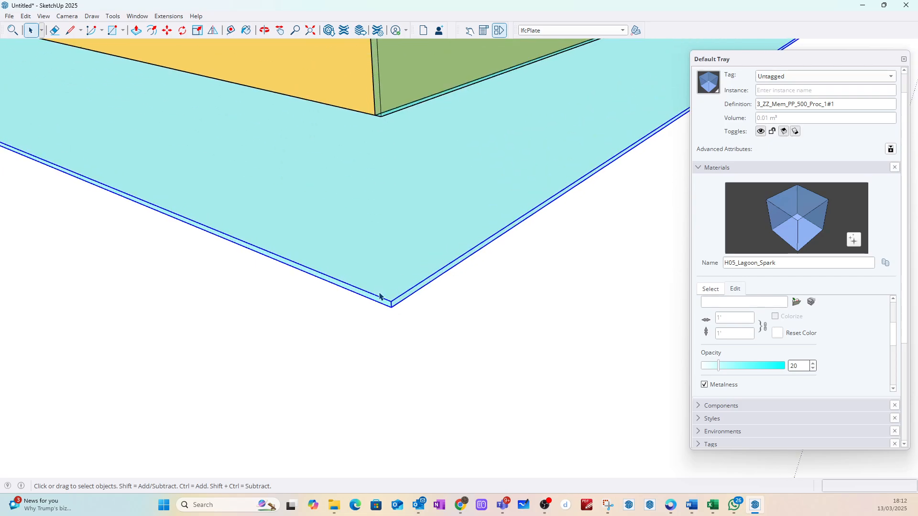
key("m")
left_click(388, 303)
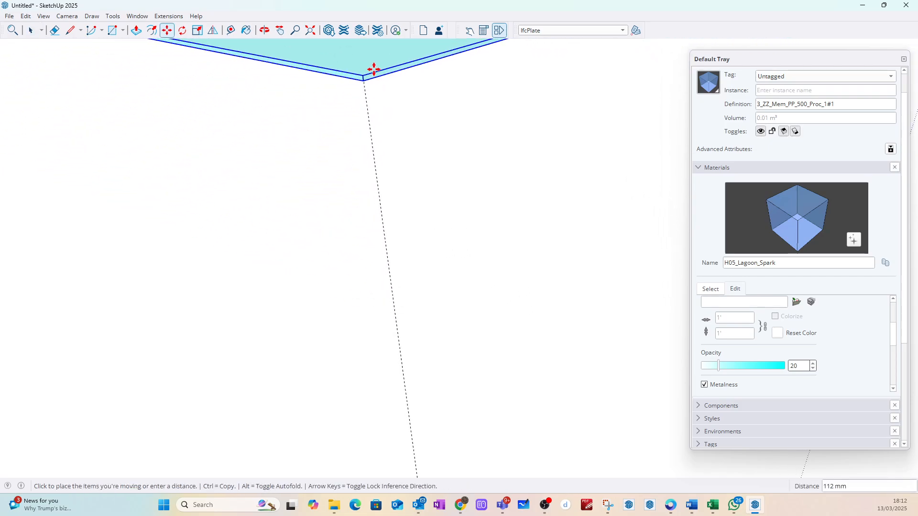
scroll(414, 157, "up", 3)
scroll(420, 239, "up", 2)
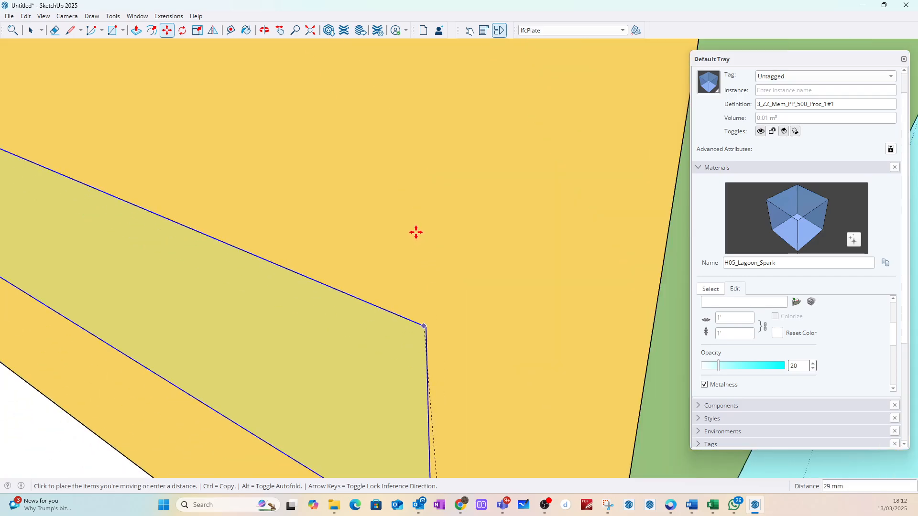
scroll(409, 221, "down", 3)
scroll(506, 360, "up", 4)
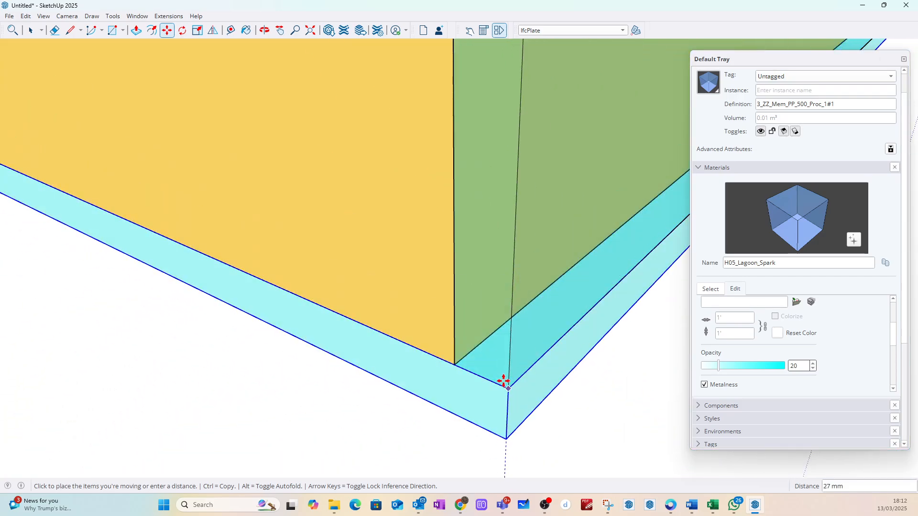
left_click(504, 381)
left_click(30, 30)
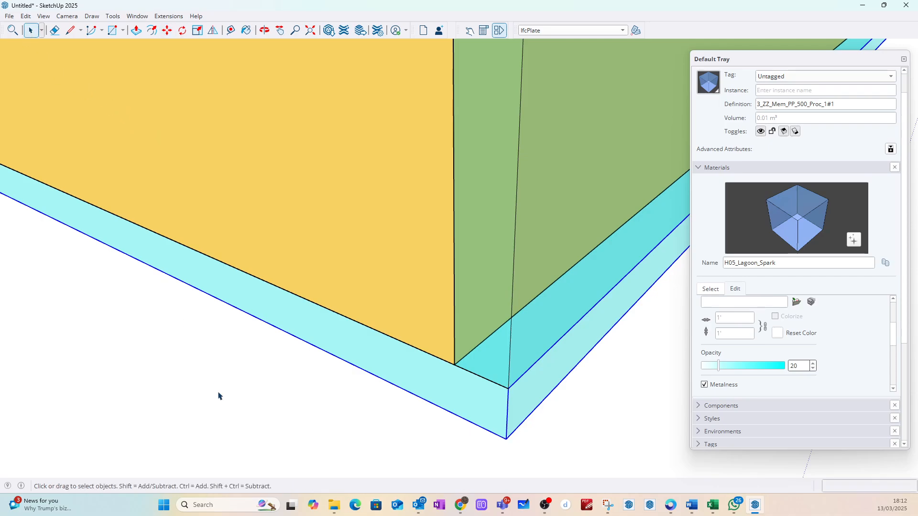
Step: Inside the flat membrane component, push/pull its far narrow face about 2038 mm toward the frame to leave a strip beyond the lining board
middle_click_drag(362, 363, 561, 363)
scroll(560, 361, "down", 8)
middle_click_drag(427, 309, 467, 225)
scroll(467, 210, "up", 6)
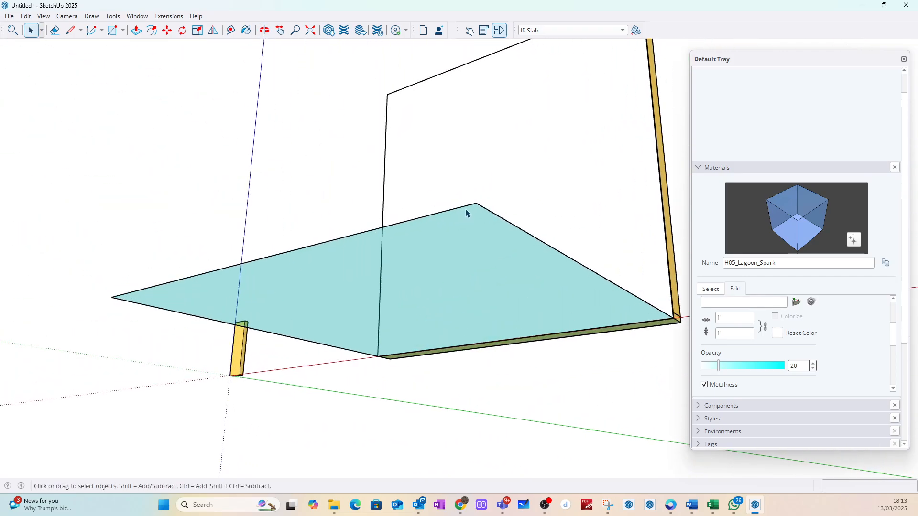
scroll(501, 208, "up", 10)
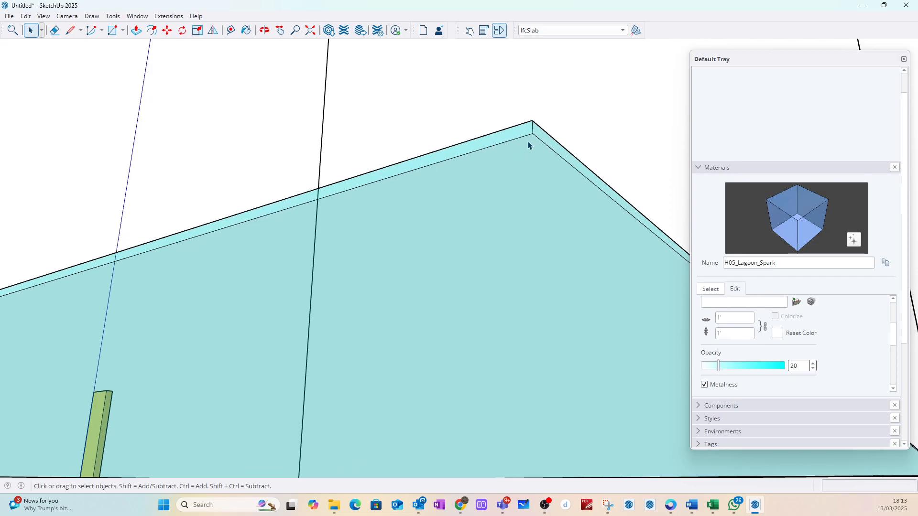
left_click(525, 135)
double_click(523, 127)
left_click(500, 134)
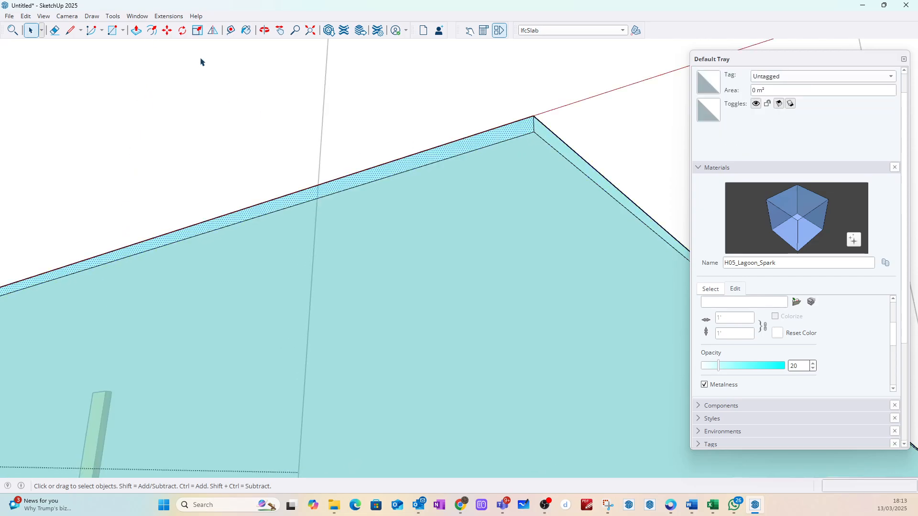
left_click(136, 31)
left_click(519, 139)
middle_click_drag(519, 139, 398, 185)
scroll(396, 186, "down", 6)
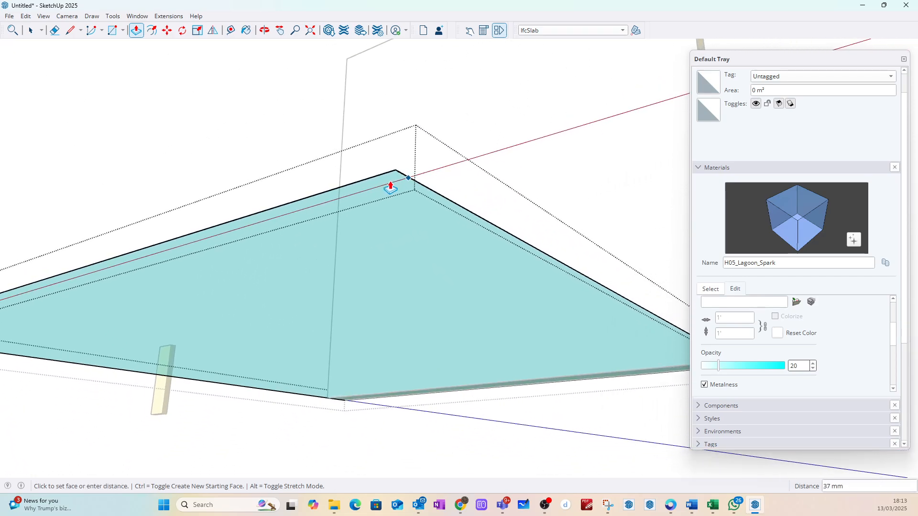
scroll(589, 253, "up", 3)
scroll(546, 317, "up", 3)
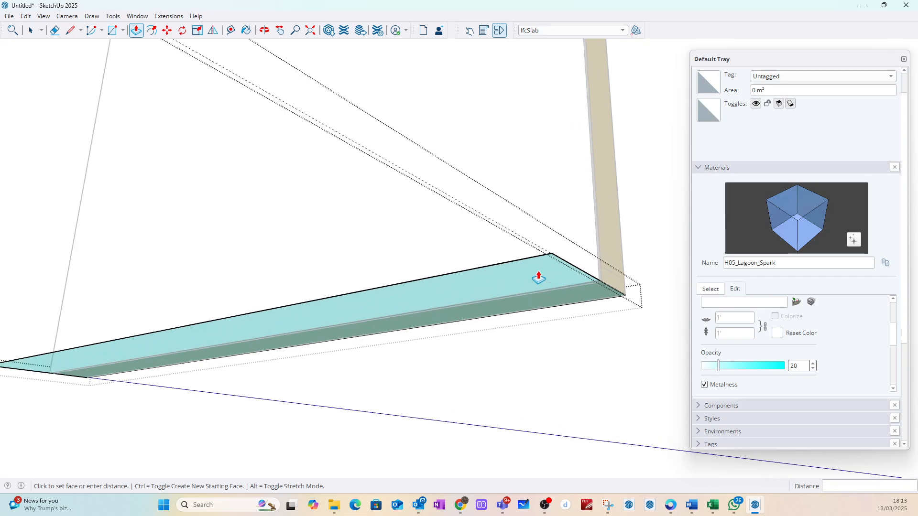
middle_click_drag(539, 272, 362, 363)
scroll(363, 363, "up", 2)
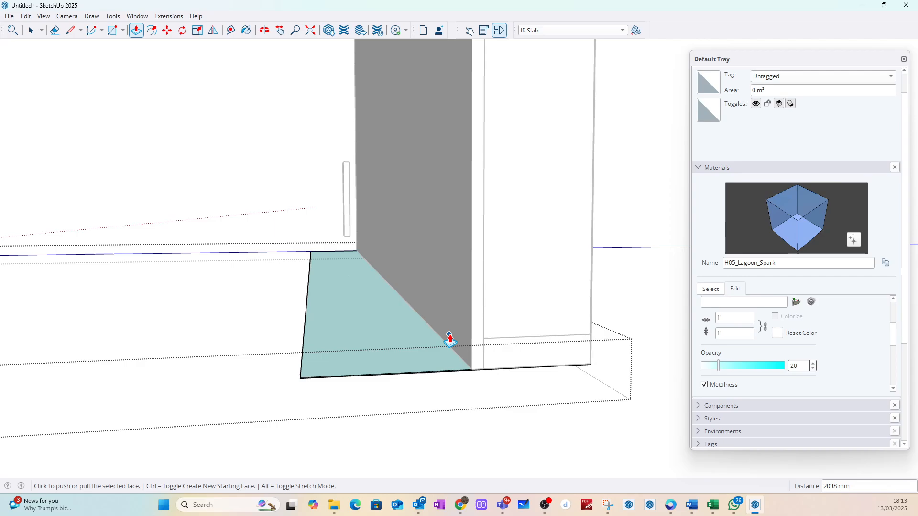
left_click(31, 30)
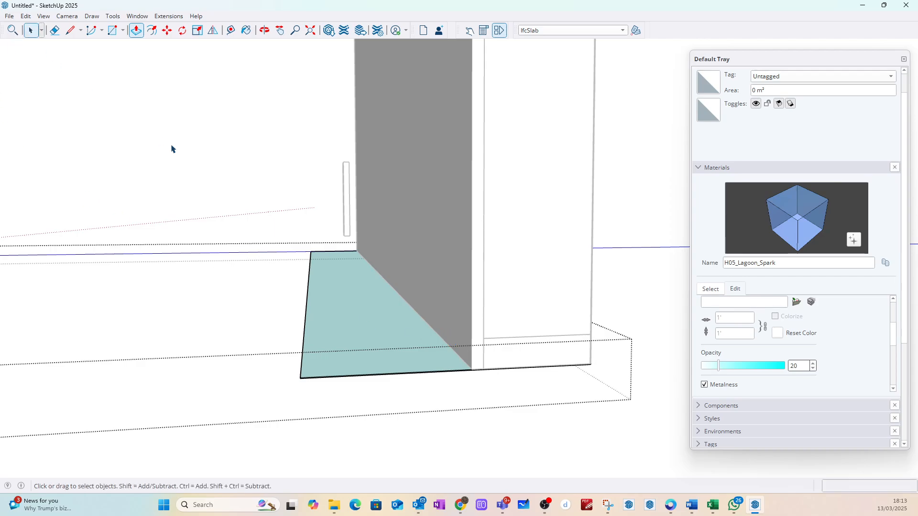
left_click(187, 163)
Step: Combine the whole frame with its insulation, lining board and membranes into one component named 3_GF_Wall_ZZ_W1
scroll(300, 307, "down", 3)
scroll(306, 319, "down", 2)
middle_click_drag(367, 363, 205, 357)
scroll(342, 331, "down", 2)
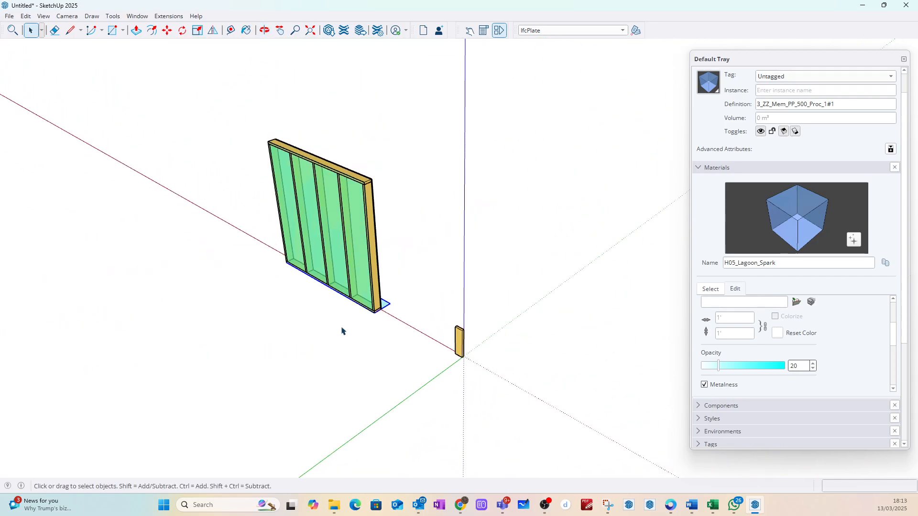
left_click(215, 99)
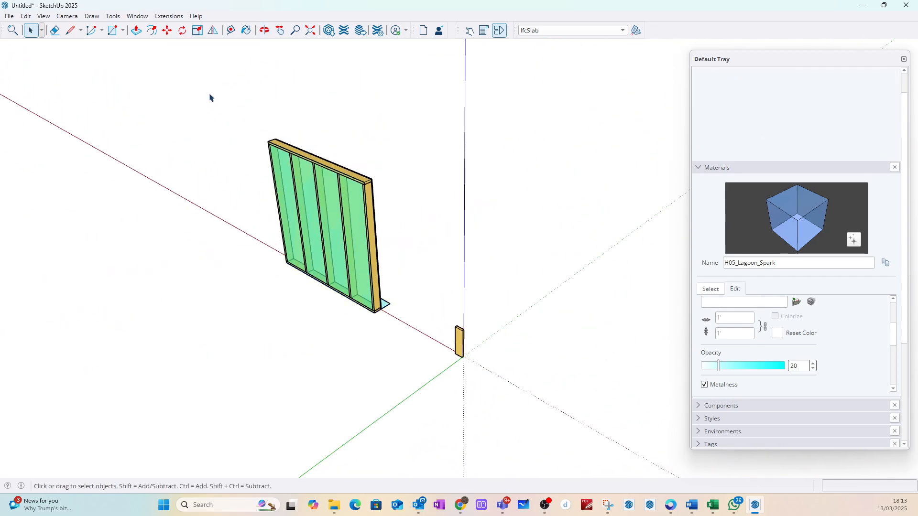
left_click_drag(210, 97, 429, 342)
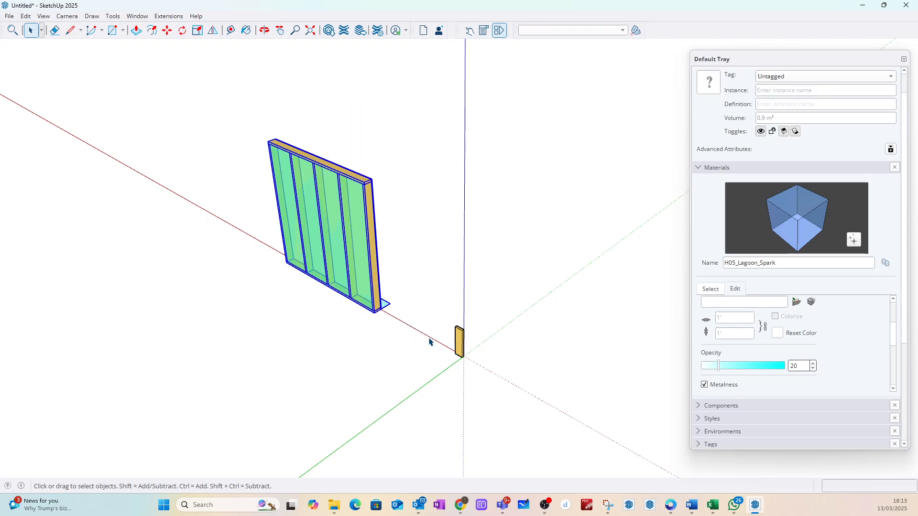
right_click(371, 212)
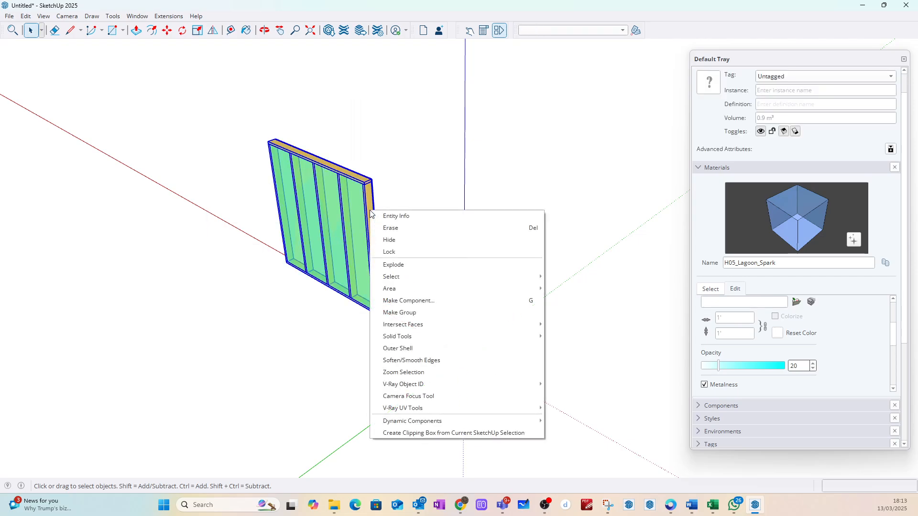
left_click(407, 300)
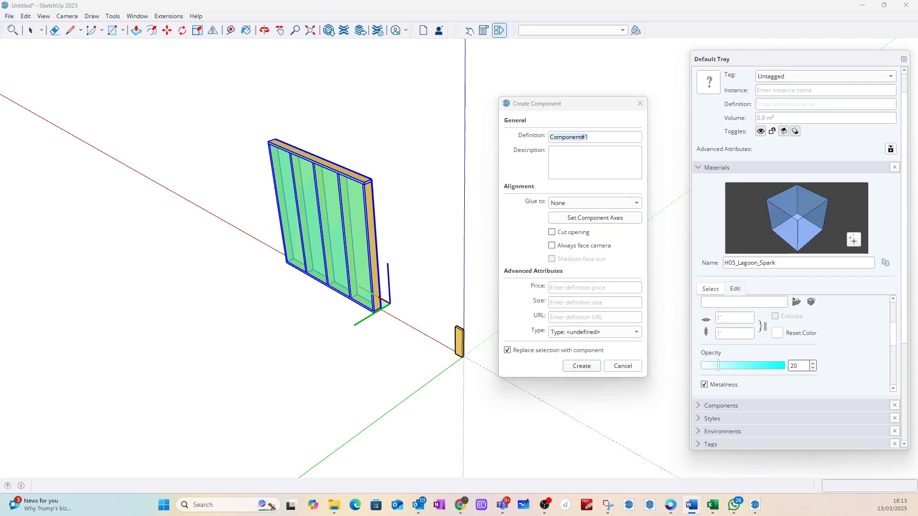
left_click(602, 138)
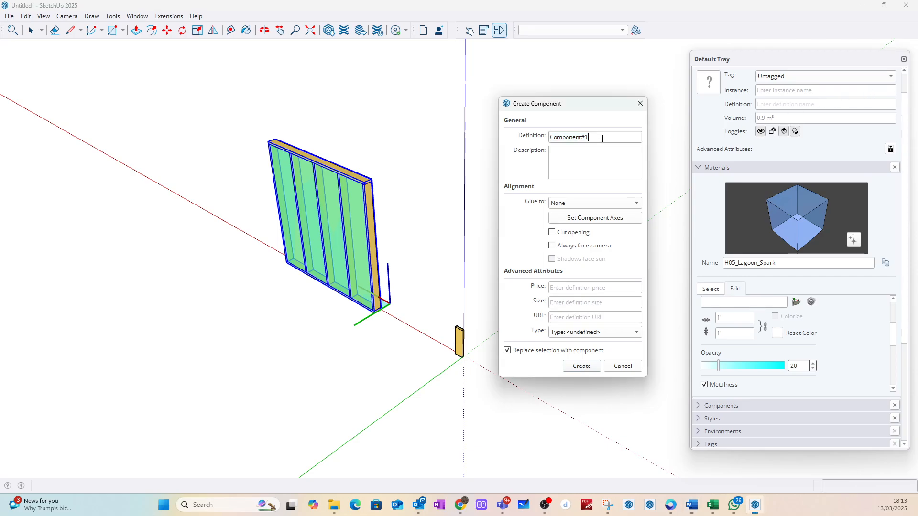
key("ctrl+v")
left_click(574, 368)
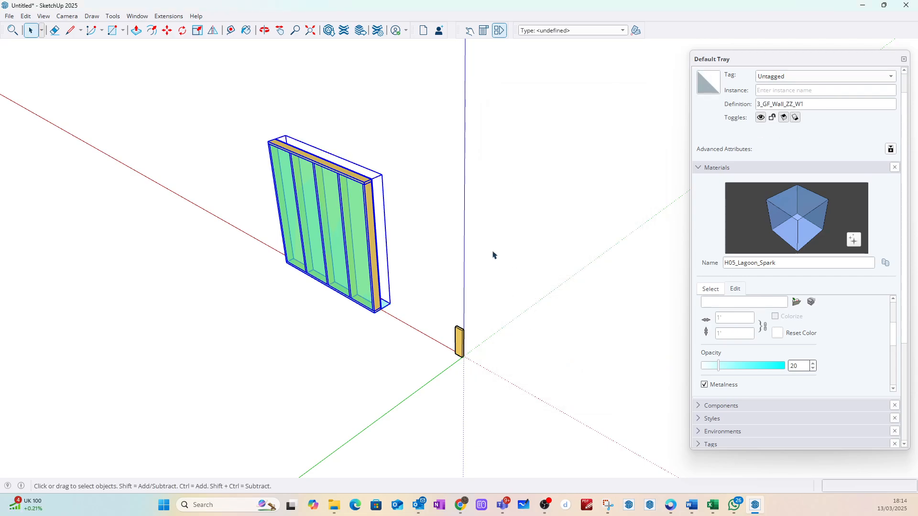
Step: Classify the 3_GF_Wall_ZZ_W1 component as IfcWall
left_click(438, 220)
left_click(365, 205)
left_click(623, 30)
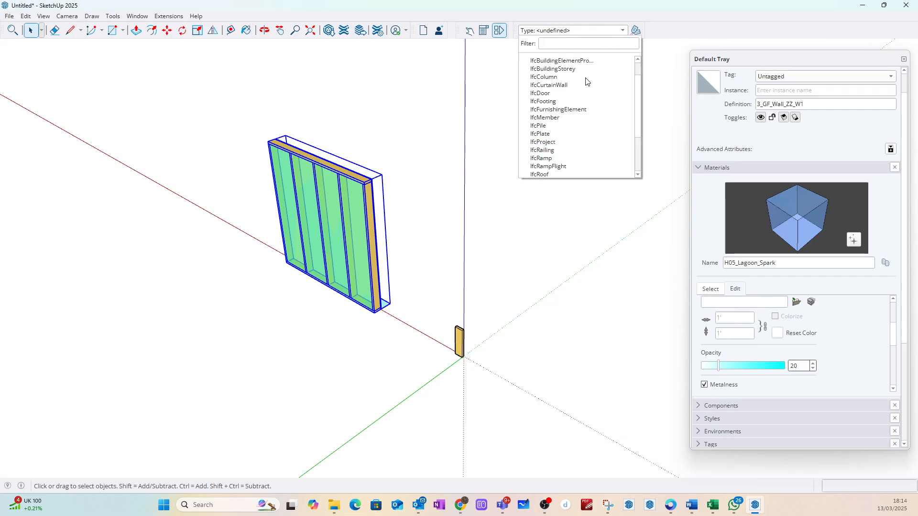
scroll(563, 129, "down", 2)
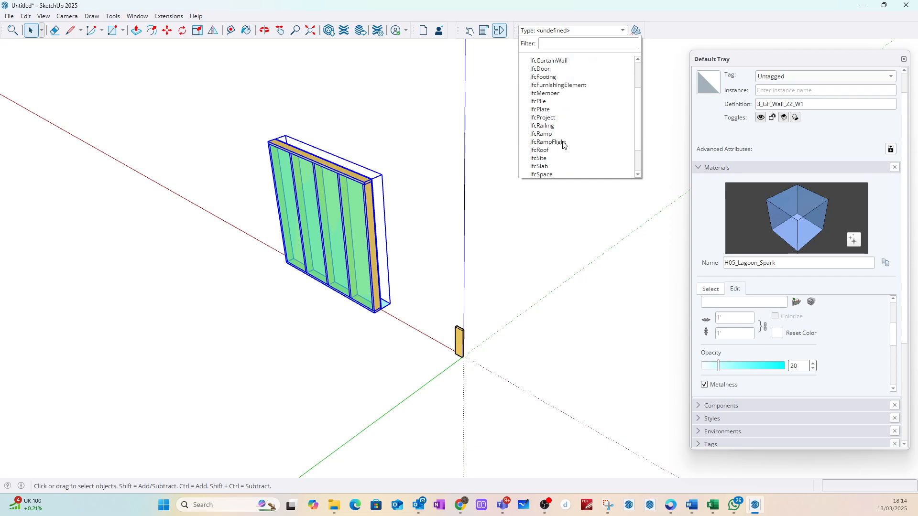
left_click(550, 175)
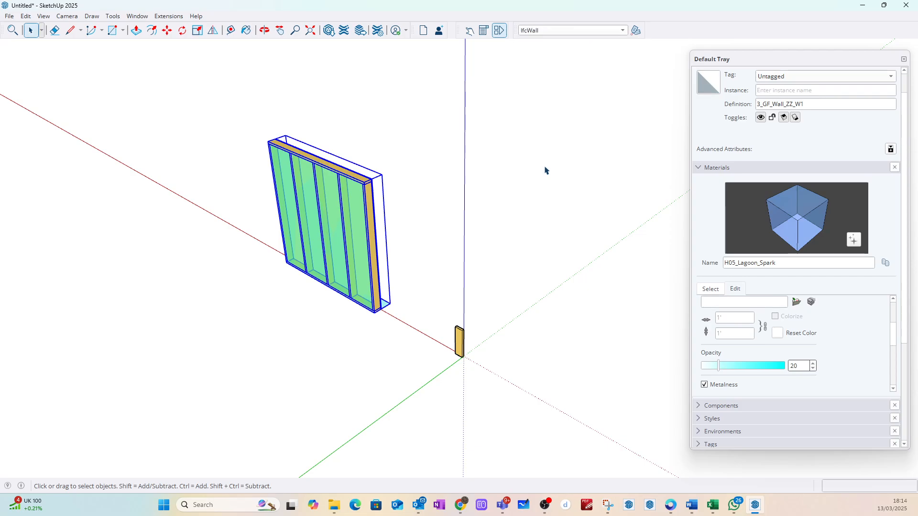
left_click(538, 151)
Step: Copy the wall component from its top outer corner about 2658 mm along its length, beyond the original wall's far end
middle_click_drag(377, 111, 443, 201)
scroll(443, 201, "down", 5)
middle_click_drag(470, 167, 457, 196)
scroll(485, 174, "up", 8)
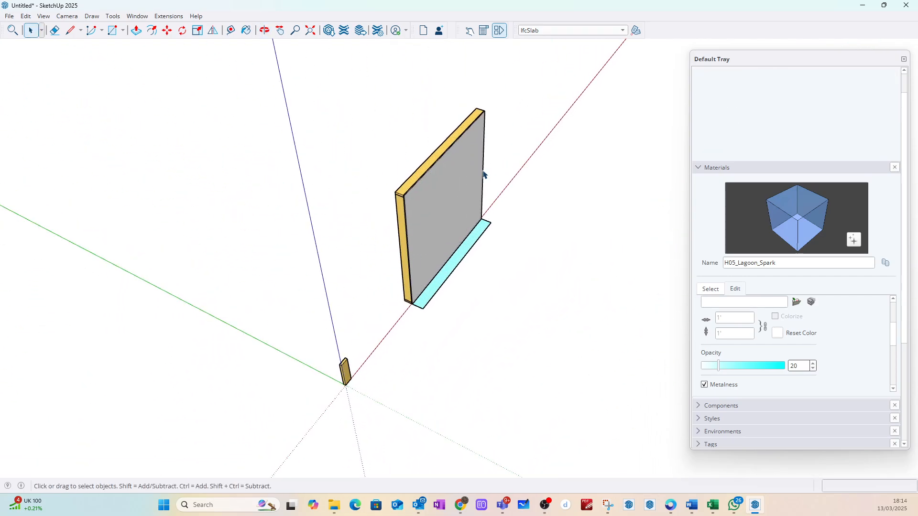
left_click(415, 203)
key("m")
scroll(359, 200, "up", 3)
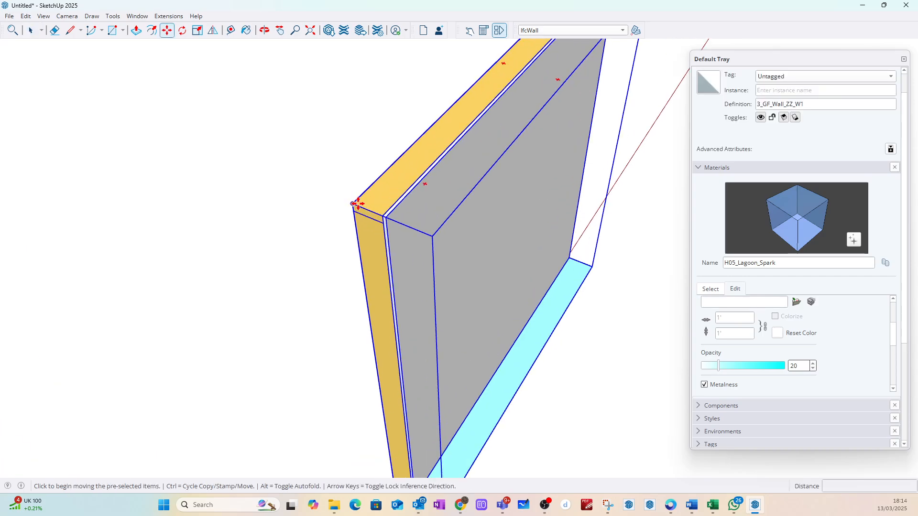
left_click(358, 200)
key("ctrl")
scroll(366, 200, "down", 6)
scroll(484, 91, "up", 4)
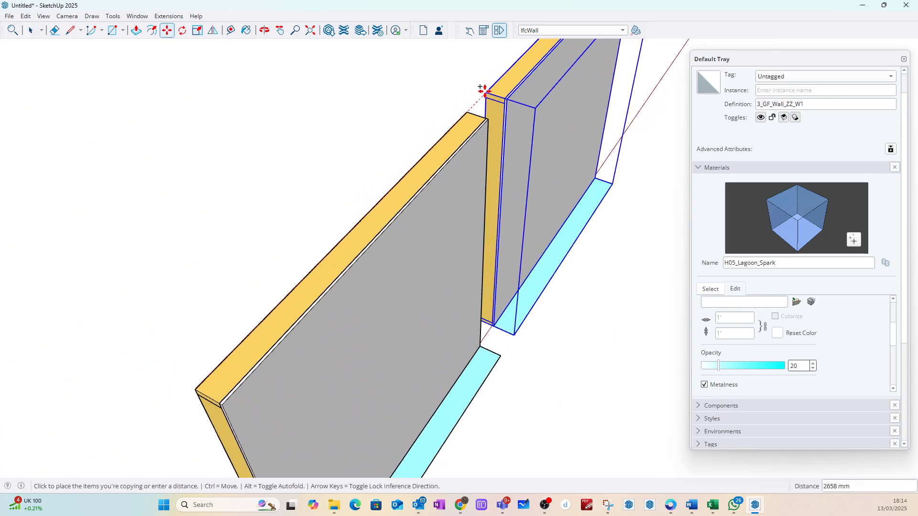
left_click(484, 92)
Step: Rotate the copied wall 90 degrees horizontally about its top outer corner, perpendicular to the original wall
left_click(183, 31)
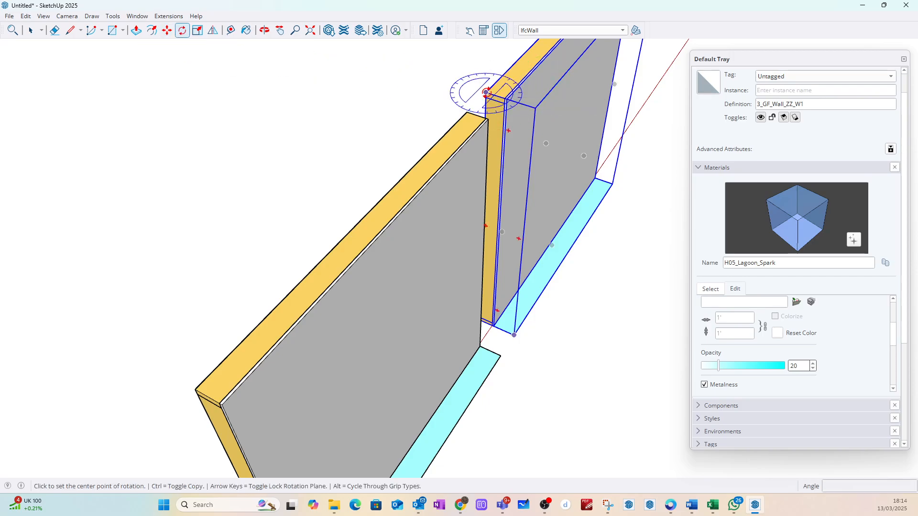
left_click(486, 92)
left_click(563, 111)
type("90")
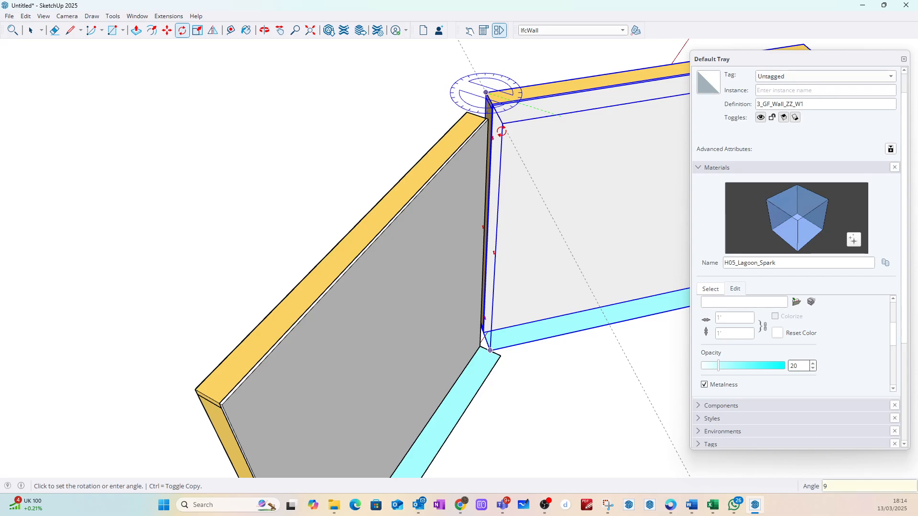
key("Return")
left_click(30, 33)
left_click(370, 115)
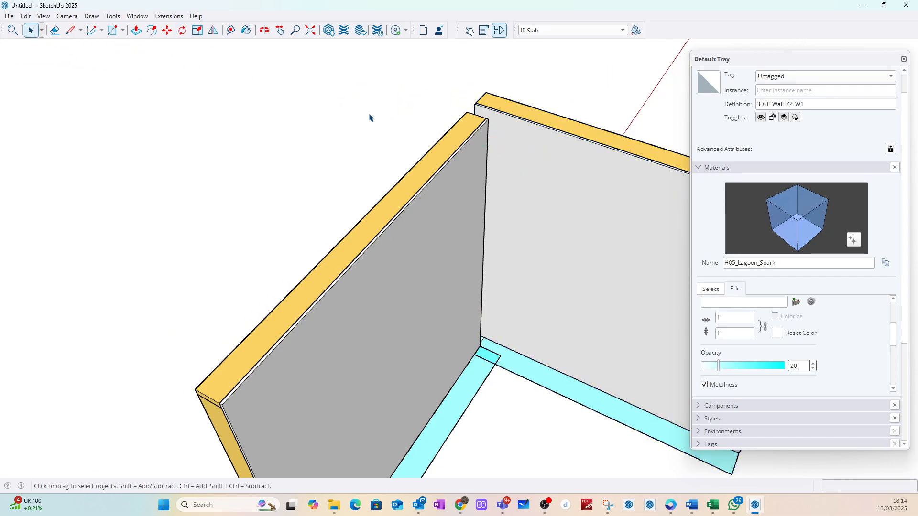
Step: Move the offset wall by its top end corner between insulation and lining board onto the adjoining wall's outer top corner
scroll(522, 123, "up", 5)
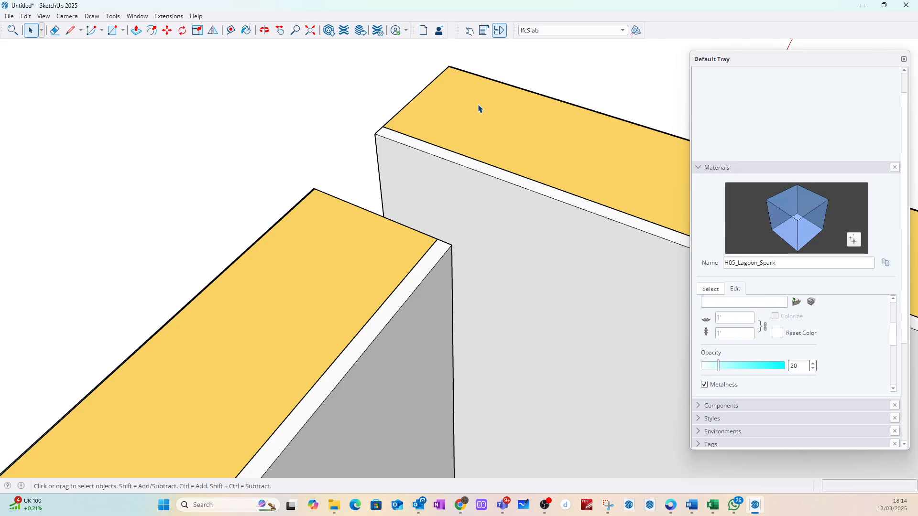
left_click(478, 109)
key("m")
left_click(383, 125)
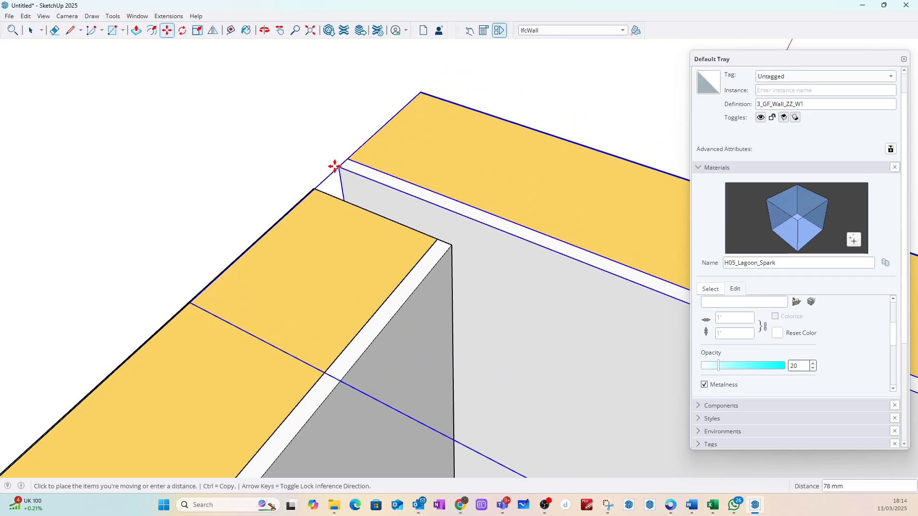
left_click(312, 189)
scroll(322, 184, "up", 5)
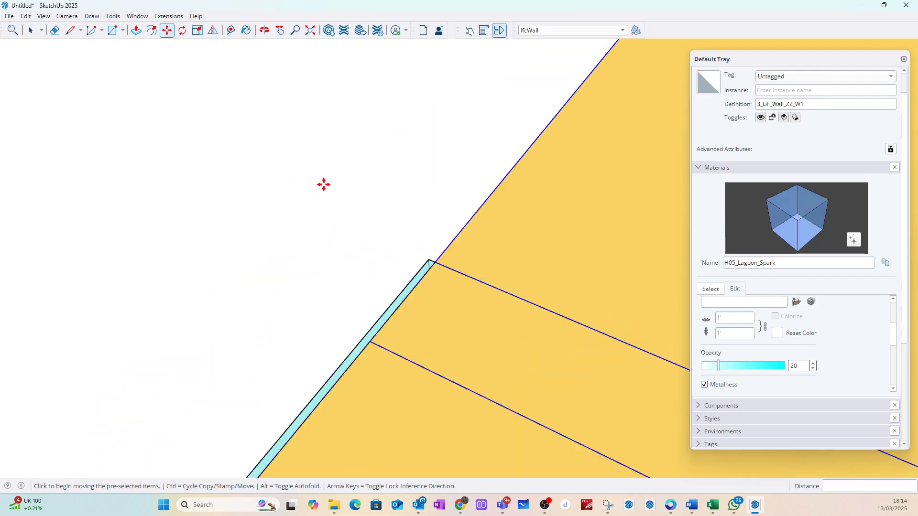
scroll(326, 186, "down", 6)
Step: Make the moved wall a unique component, and make its 3_ZZ_InLin_PB_123_LF_1 lining board unique as well
key("space")
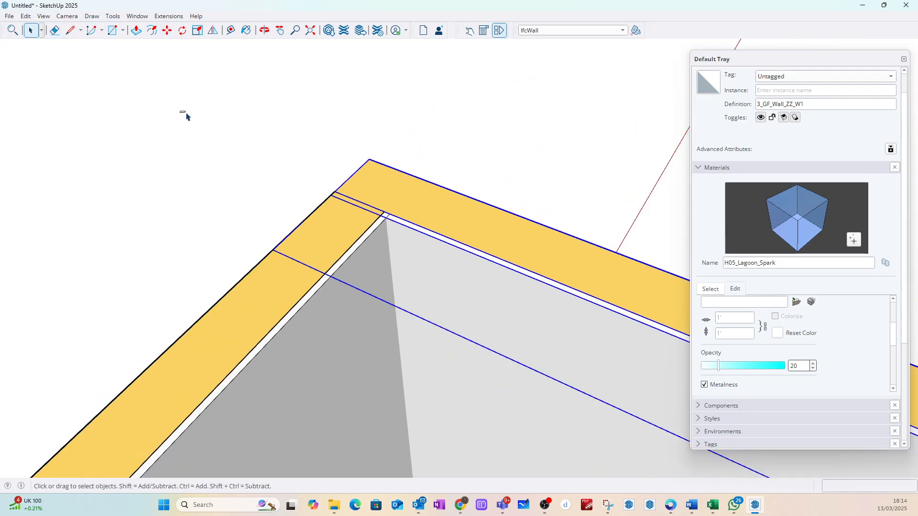
right_click(377, 186)
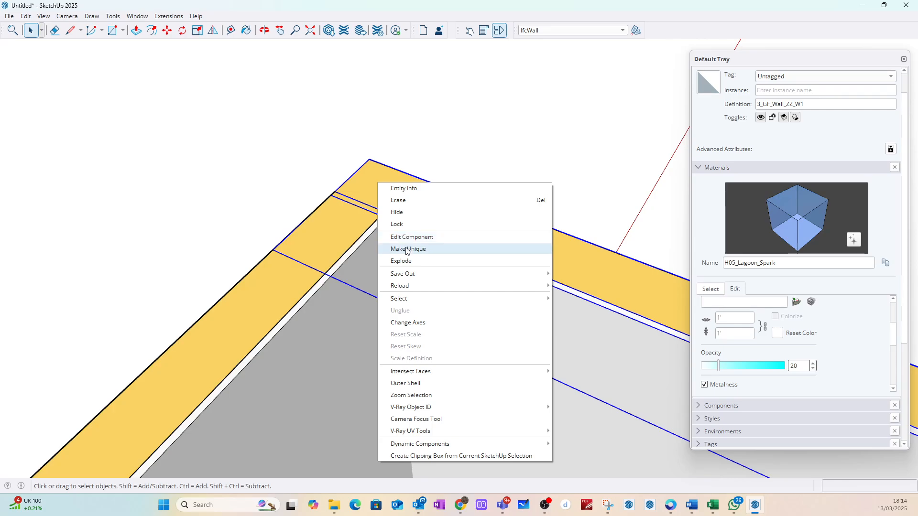
left_click(408, 249)
left_click(432, 150)
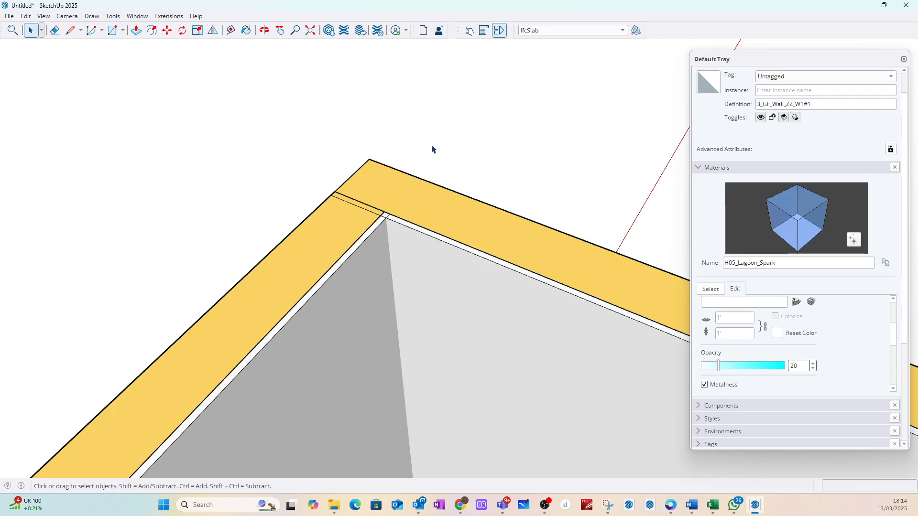
double_click(403, 234)
right_click(403, 232)
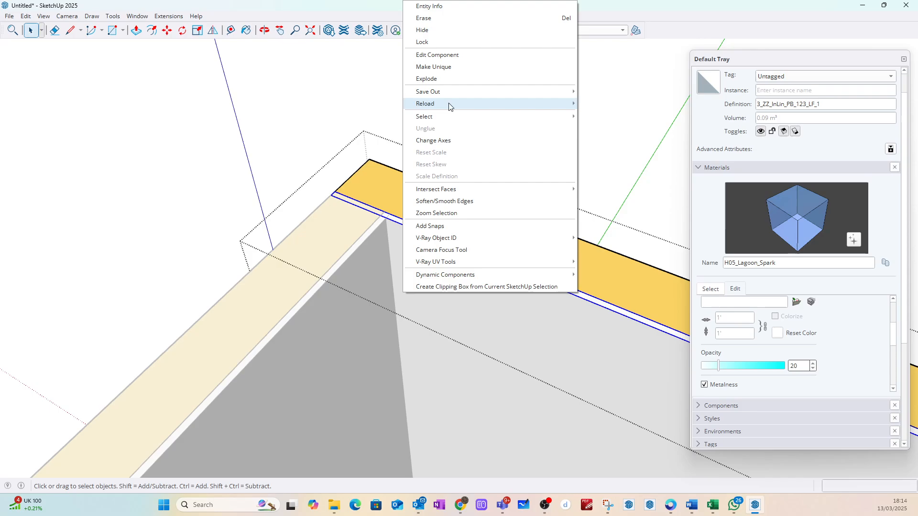
left_click(444, 67)
Step: Push the end face of the moved wall's lining board back 155 mm to the adjoining wall's inner lining corner
middle_click_drag(339, 181, 396, 314)
double_click(397, 313)
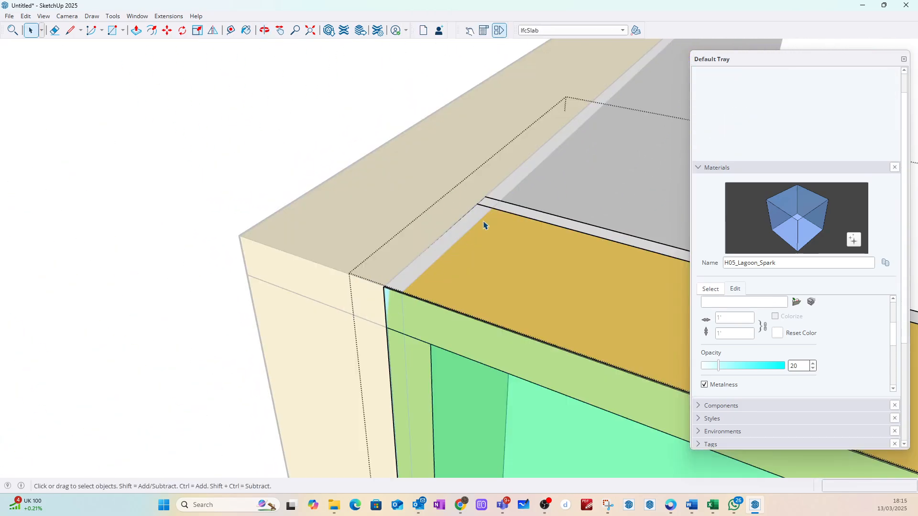
left_click(413, 77)
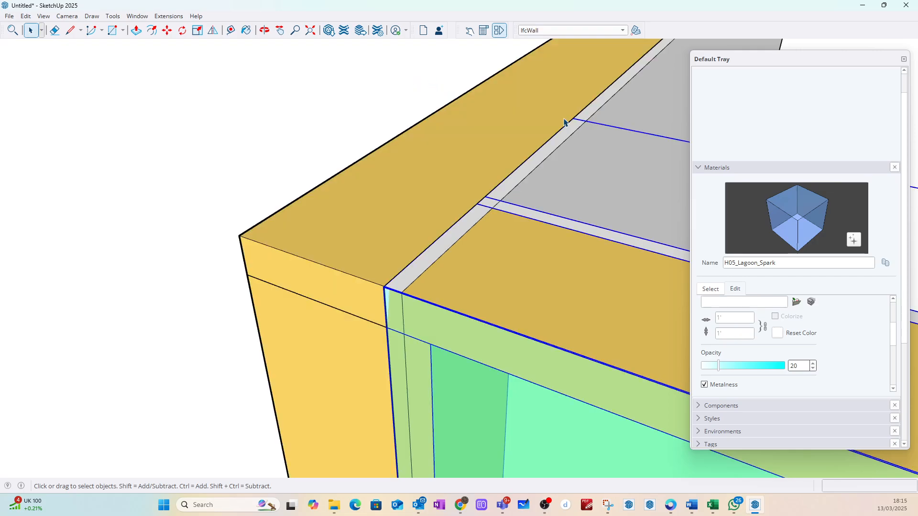
double_click(607, 104)
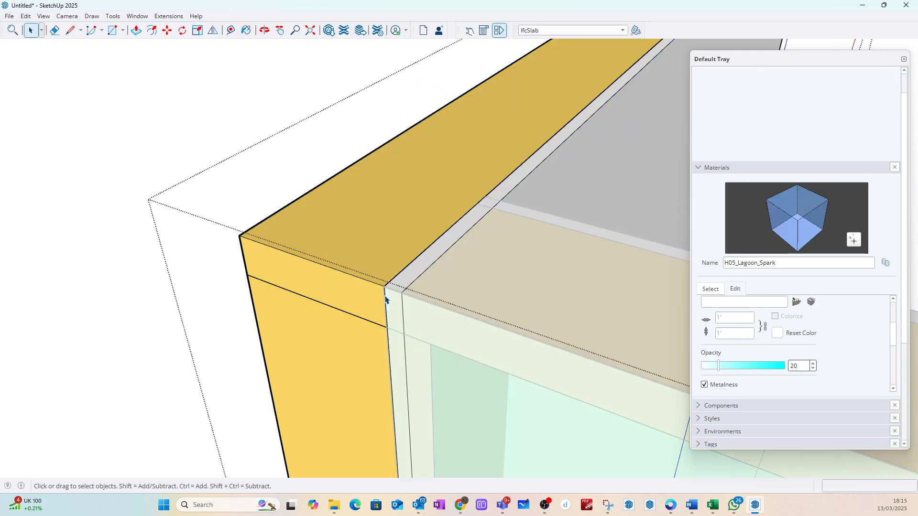
left_click(395, 315)
double_click(545, 171)
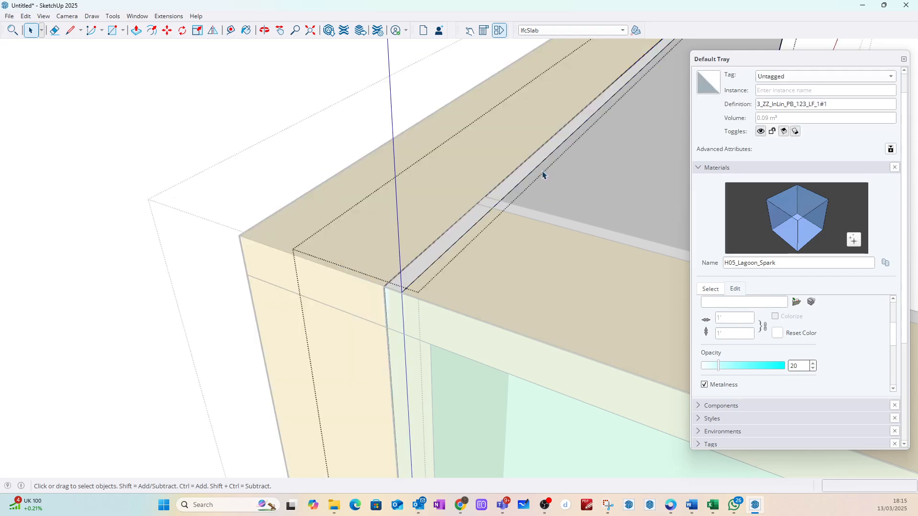
left_click(393, 314)
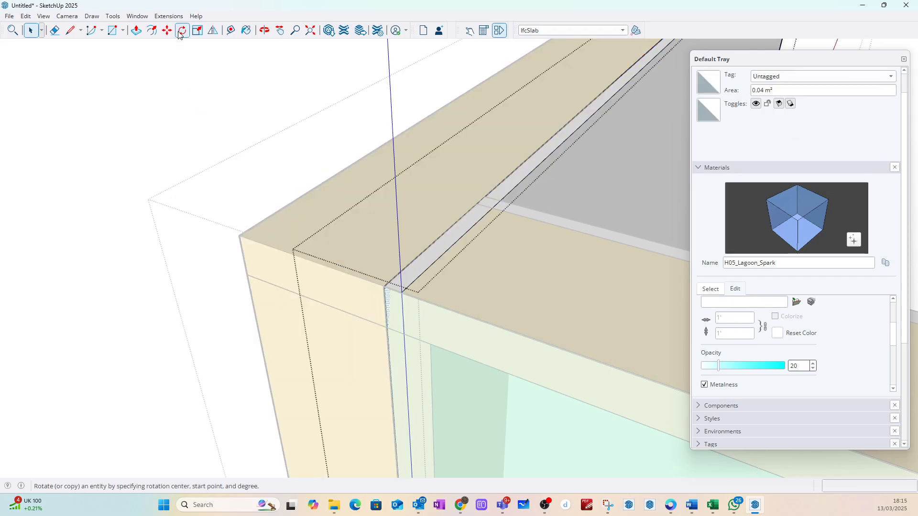
left_click(137, 30)
left_click(399, 302)
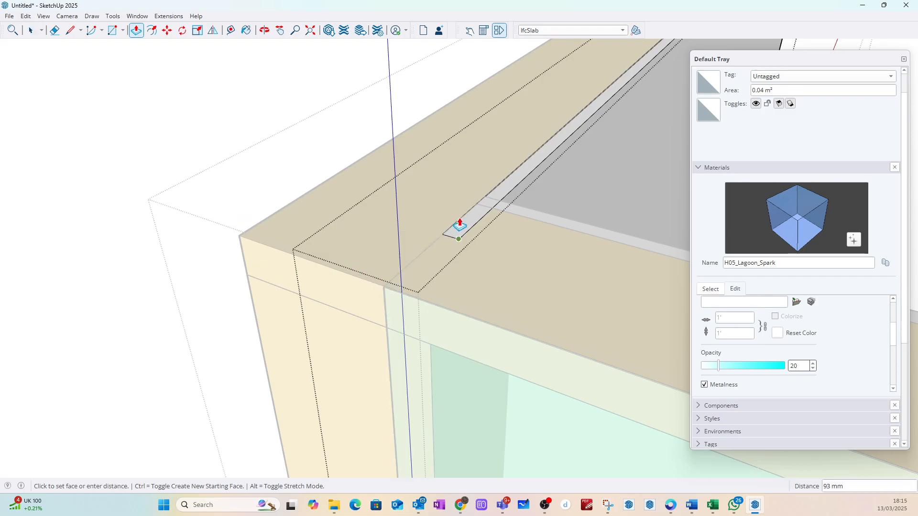
left_click(503, 203)
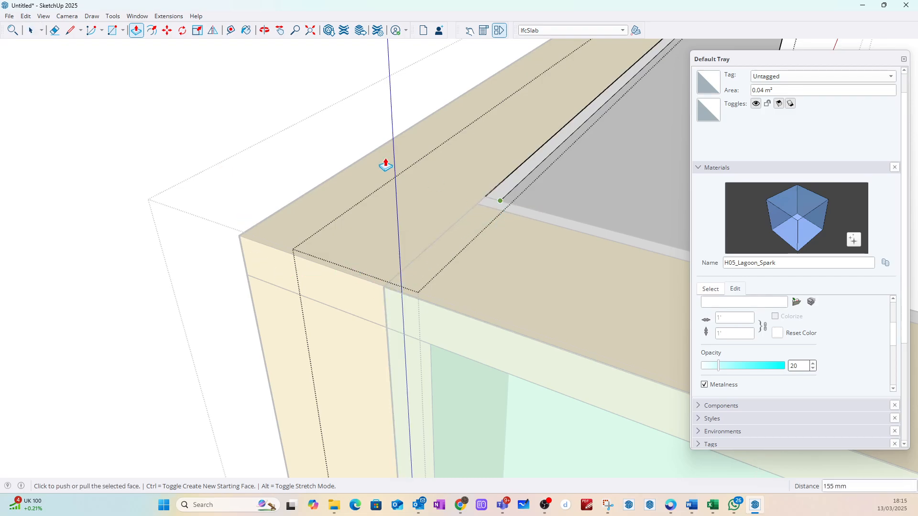
left_click(31, 30)
key("Escape")
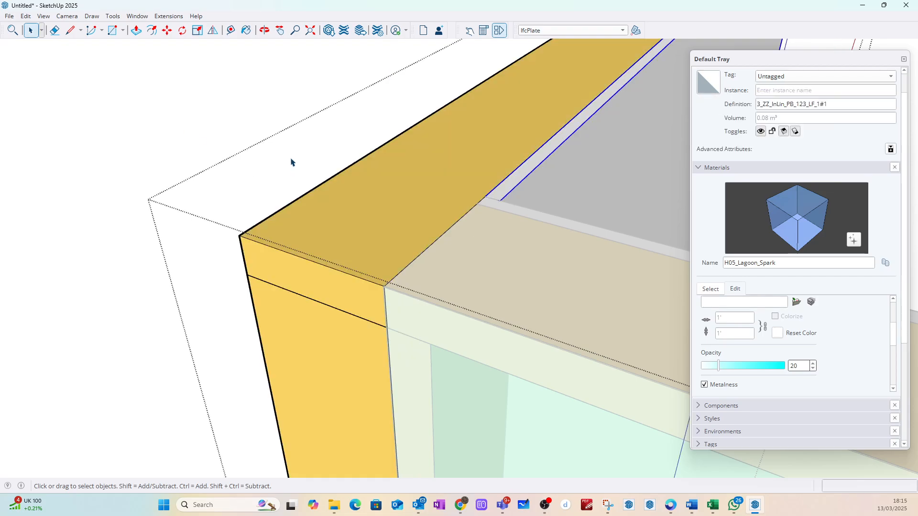
left_click(292, 162)
left_click(230, 96)
Step: Make the adjoining wall's outer face membrane, 3_ZZ_Mem_PP_500_Proc_1, a unique component inside its wall
scroll(232, 113, "down", 4)
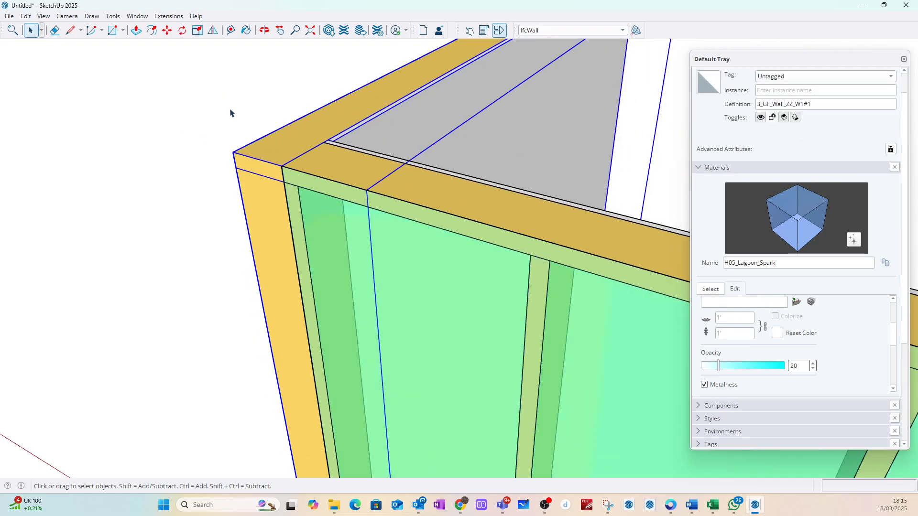
scroll(230, 113, "down", 2)
middle_click_drag(198, 127, 299, 266)
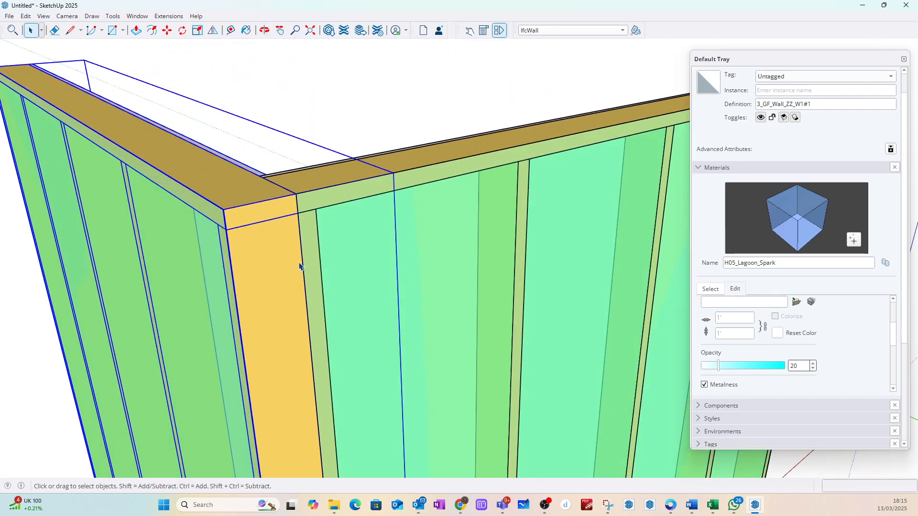
scroll(287, 154, "up", 6)
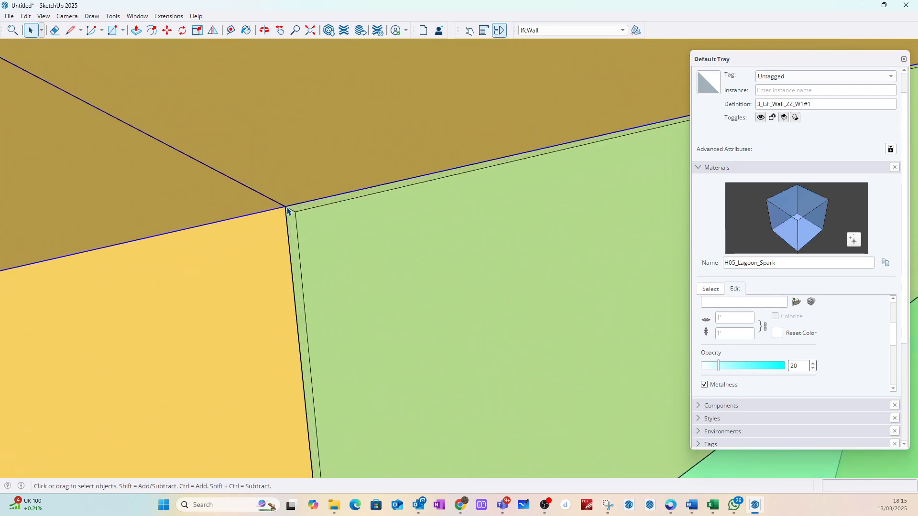
left_click(300, 218)
double_click(303, 219)
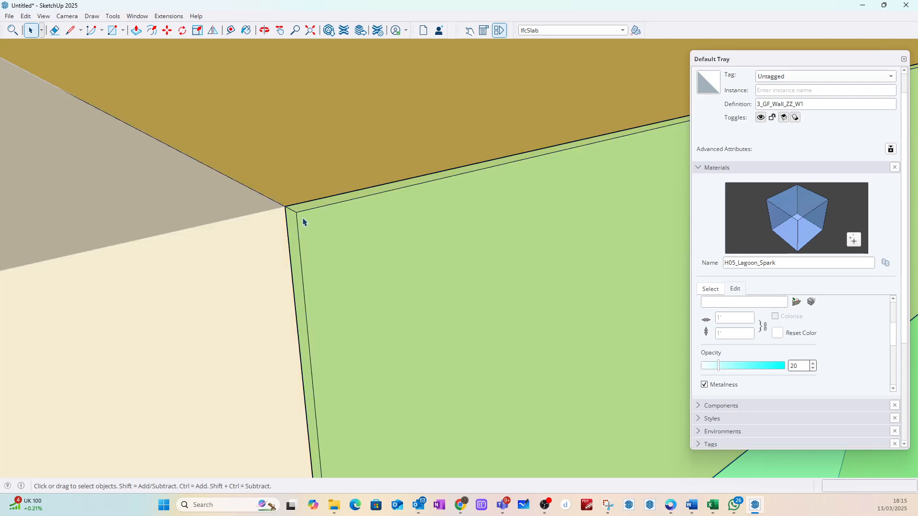
left_click(301, 218)
right_click(303, 219)
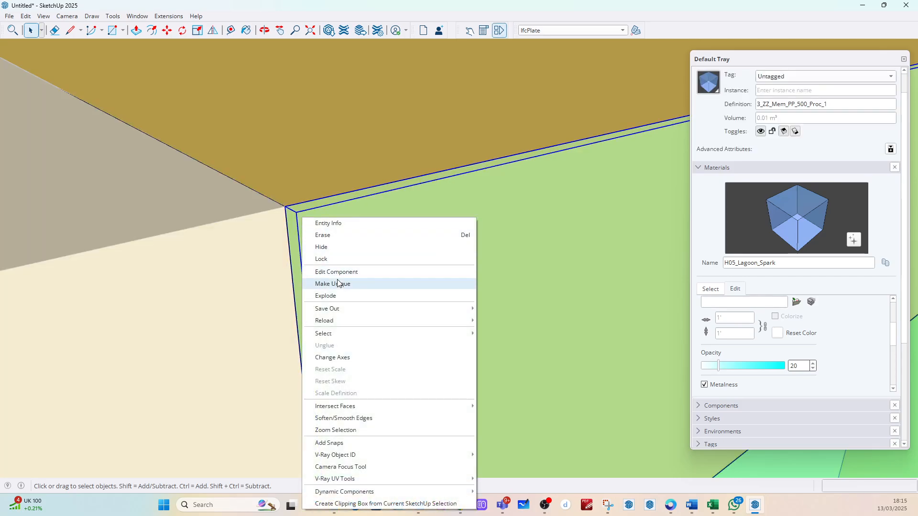
left_click(339, 283)
Step: Pull the outer membrane's end face out 141 mm to the moved wall's outer corner, covering the exposed wall end
double_click(298, 218)
left_click(293, 217)
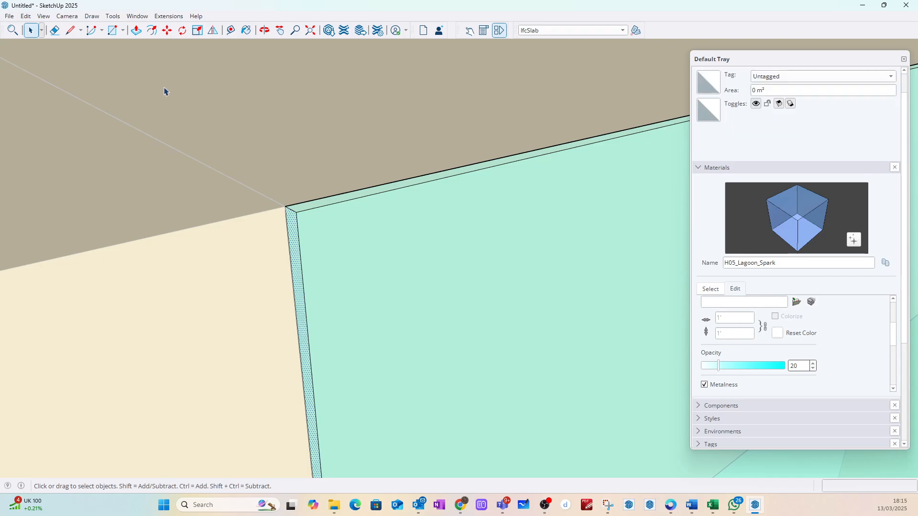
left_click(136, 30)
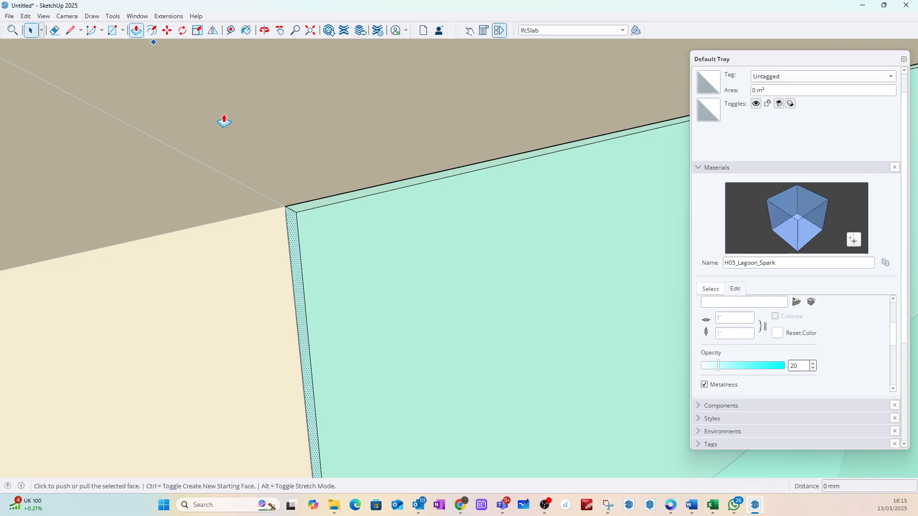
left_click(295, 218)
scroll(287, 220, "down", 5)
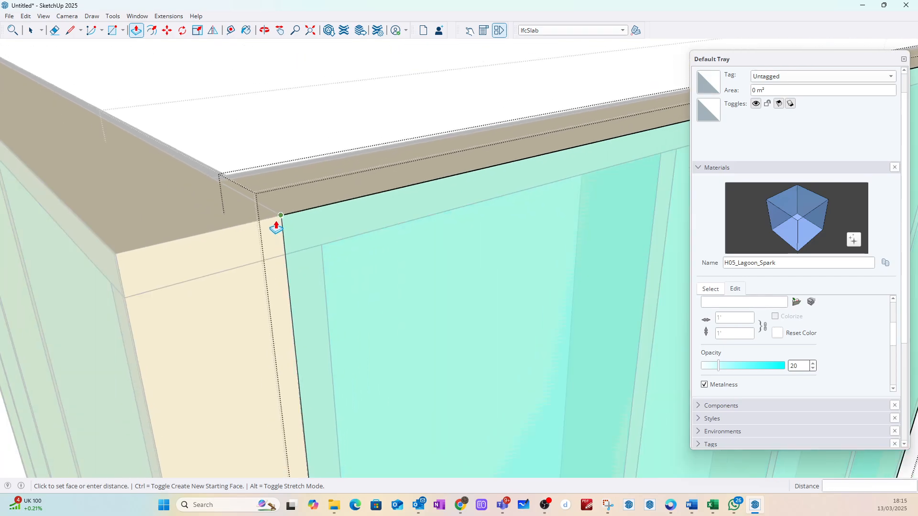
scroll(124, 249, "up", 6)
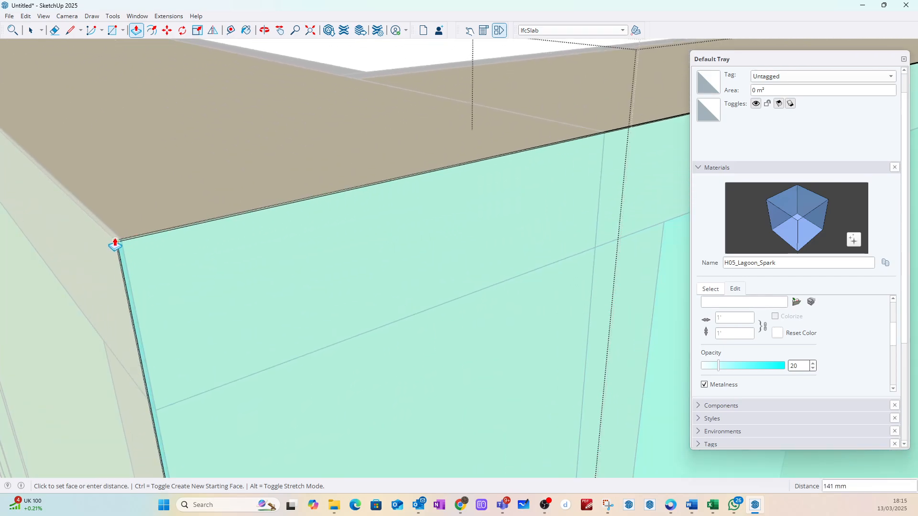
left_click(115, 241)
left_click(30, 30)
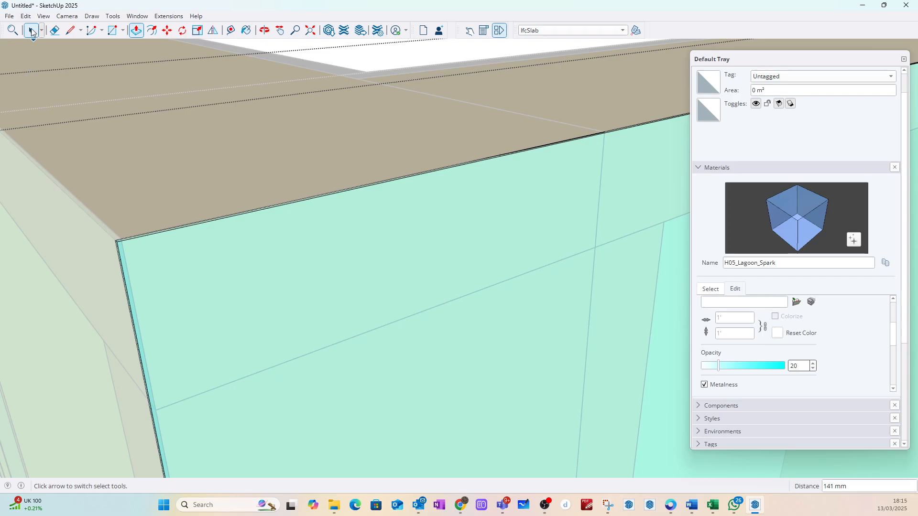
left_click(408, 58)
scroll(287, 231, "down", 7)
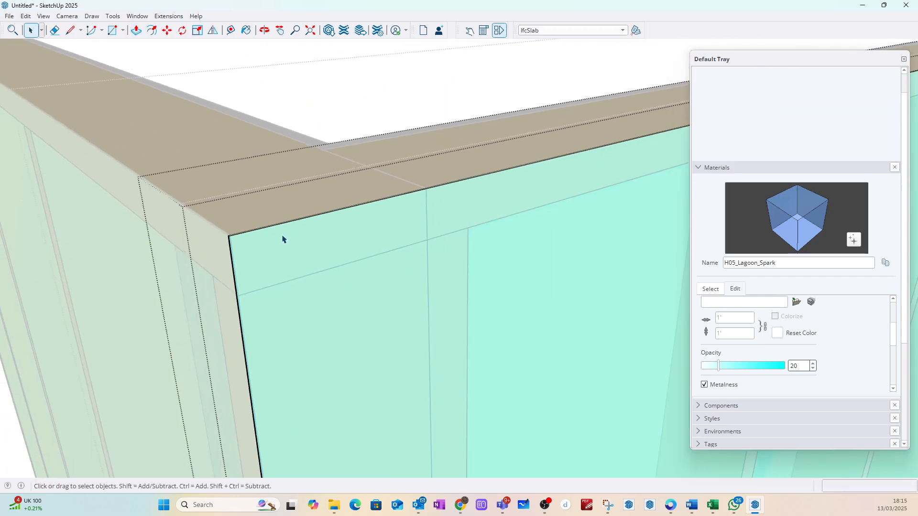
left_click(327, 72)
Step: Examine the underside of the wall corner, checking how the bottom membranes and wall bases meet and overlap
scroll(337, 178, "down", 8)
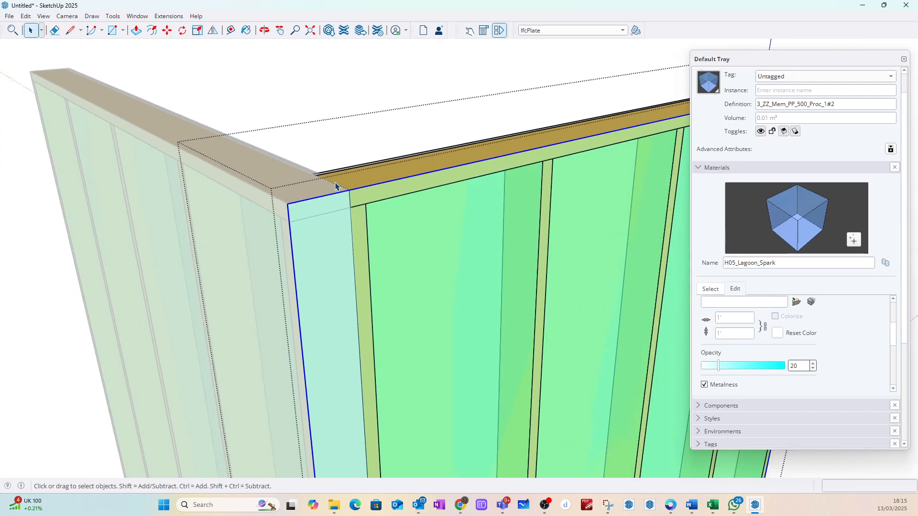
middle_click_drag(328, 340, 315, 63)
scroll(311, 232, "up", 8)
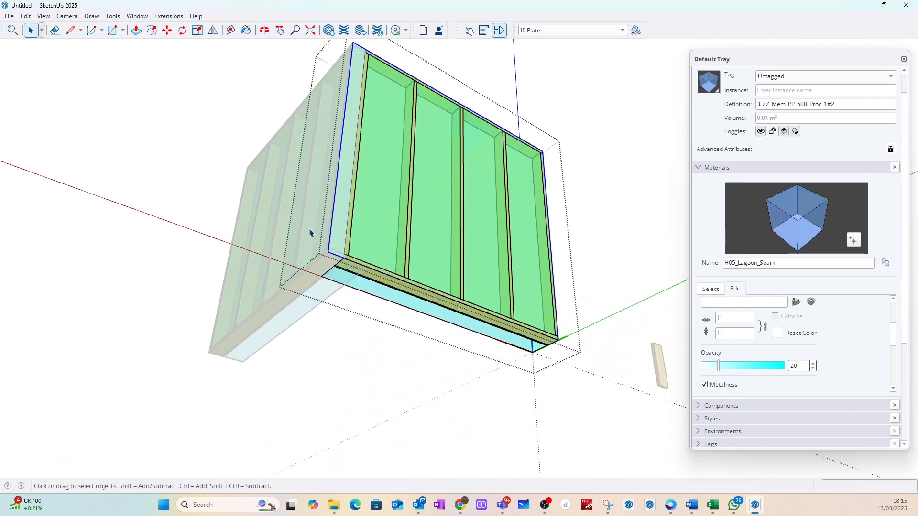
middle_click_drag(354, 275, 402, 229)
scroll(506, 263, "up", 5)
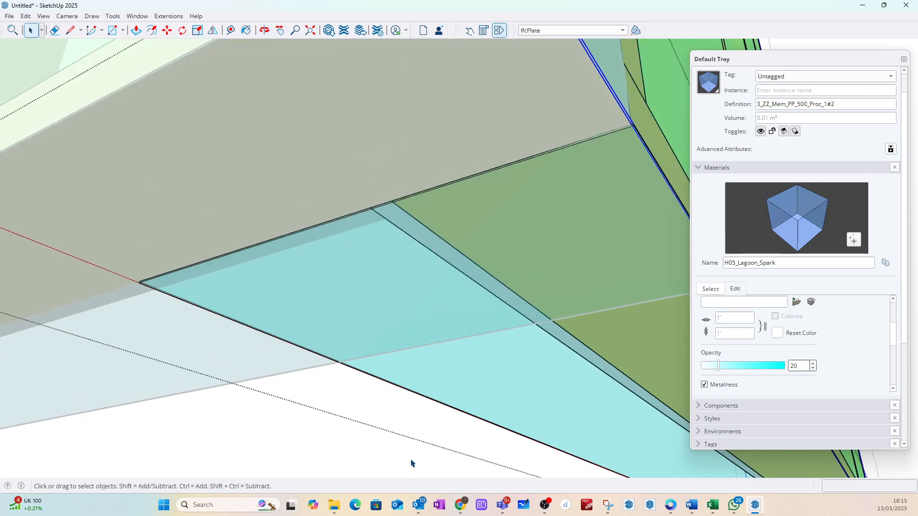
left_click(620, 172)
middle_click_drag(650, 153, 537, 180)
scroll(461, 188, "up", 6)
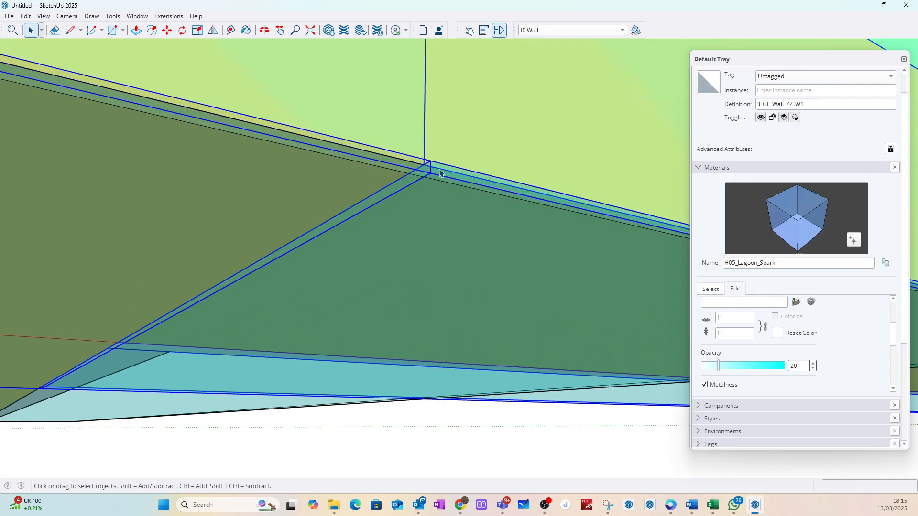
scroll(440, 173, "down", 8)
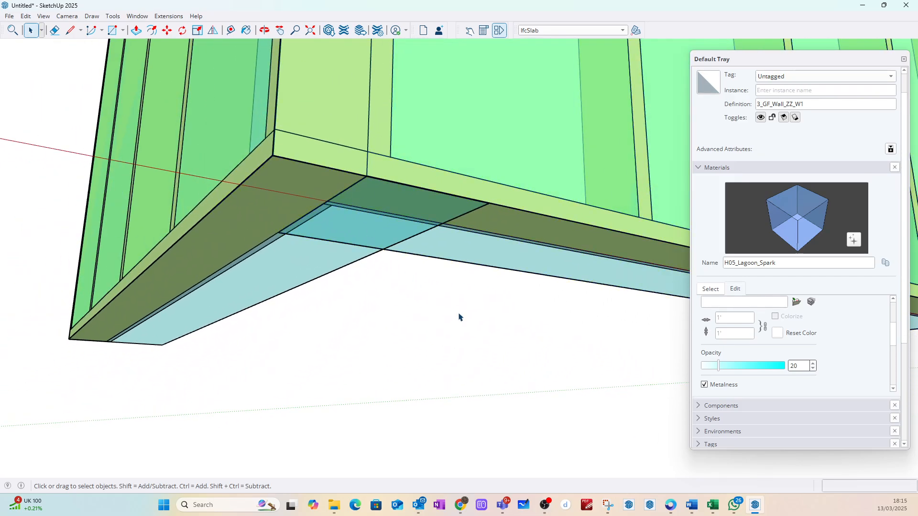
left_click(452, 315)
scroll(400, 195, "down", 1)
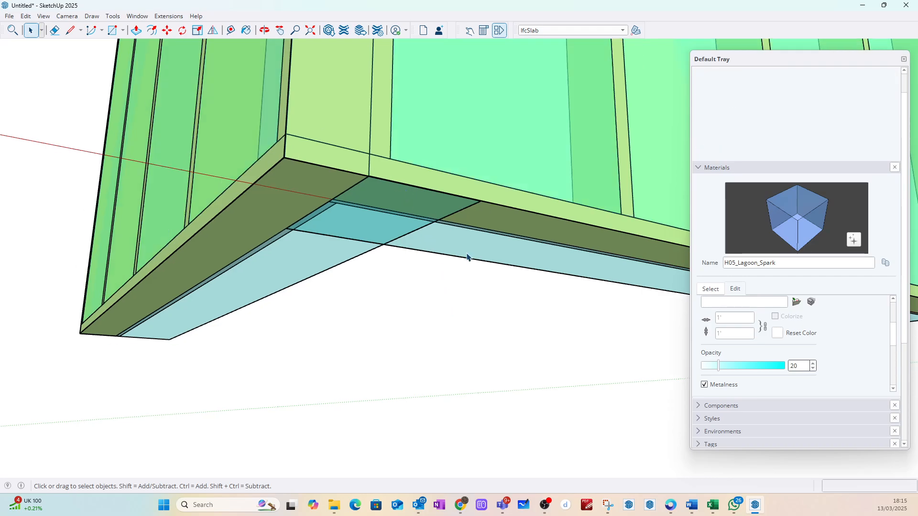
Step: Make the adjoining wall's bottom membrane, 3_ZZ_Mem_PP_500_Proc_1#1, a unique component inside its wall
double_click(467, 257)
left_click(459, 247)
scroll(381, 182, "up", 2)
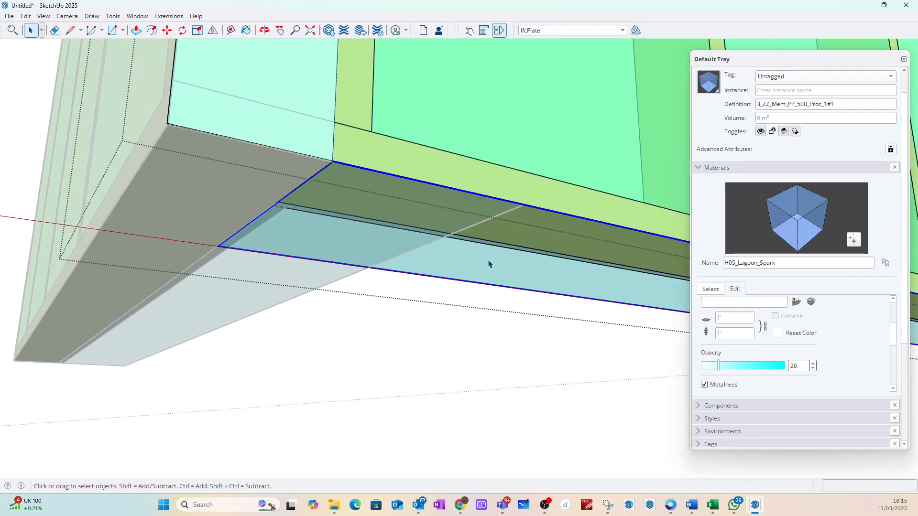
double_click(467, 258)
scroll(299, 156, "up", 3)
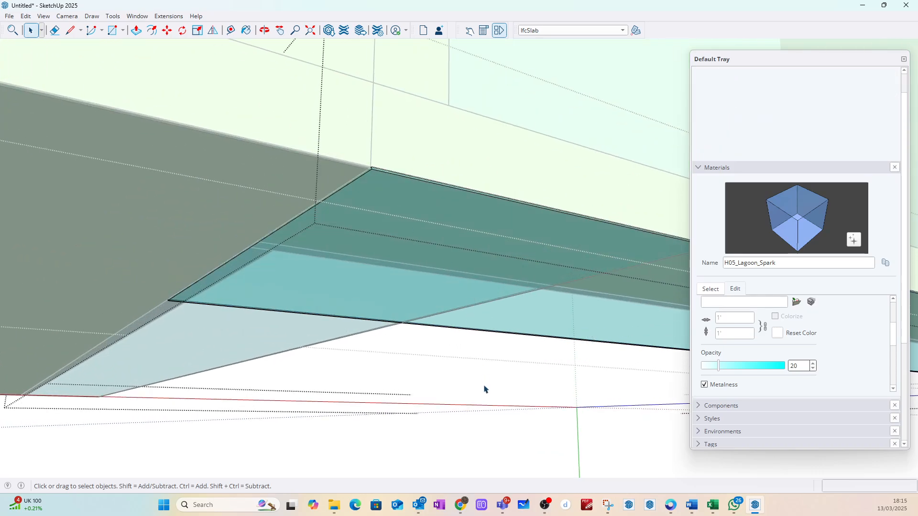
key("Escape")
right_click(515, 320)
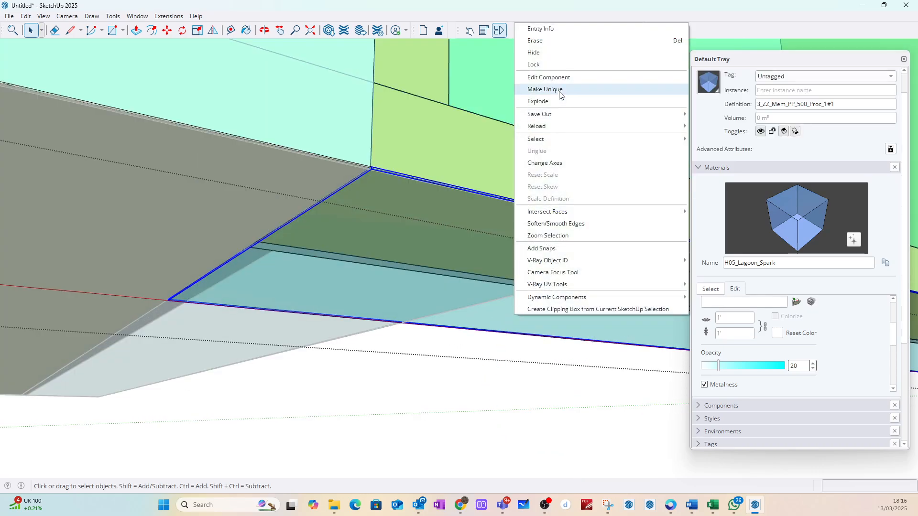
left_click(555, 89)
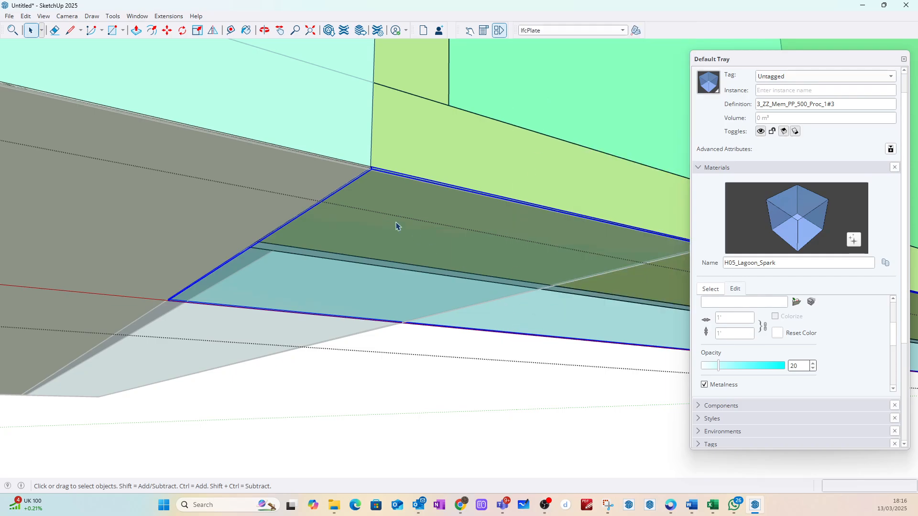
Step: Pull the bottom membrane's end face out 141 mm to the outer wall corner and leave the wall component
scroll(396, 226, "up", 3)
double_click(625, 374)
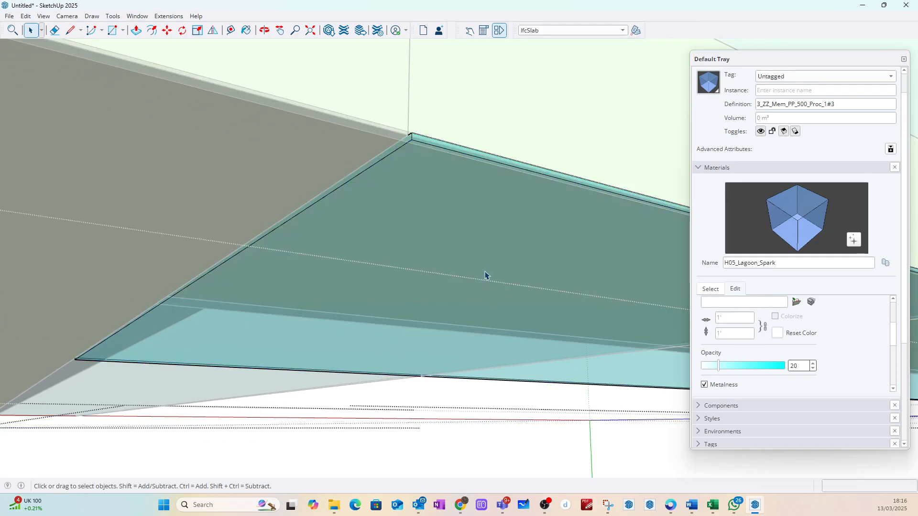
scroll(415, 145, "up", 4)
left_click(405, 128)
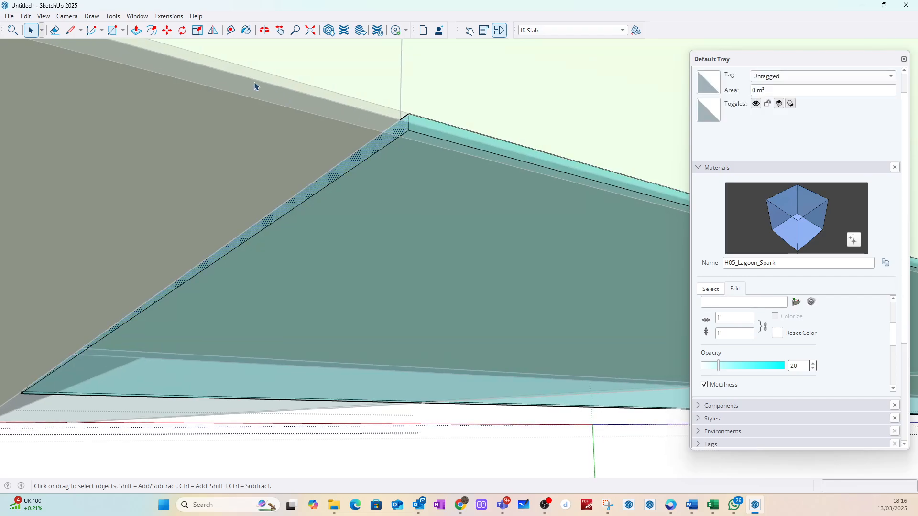
left_click(135, 30)
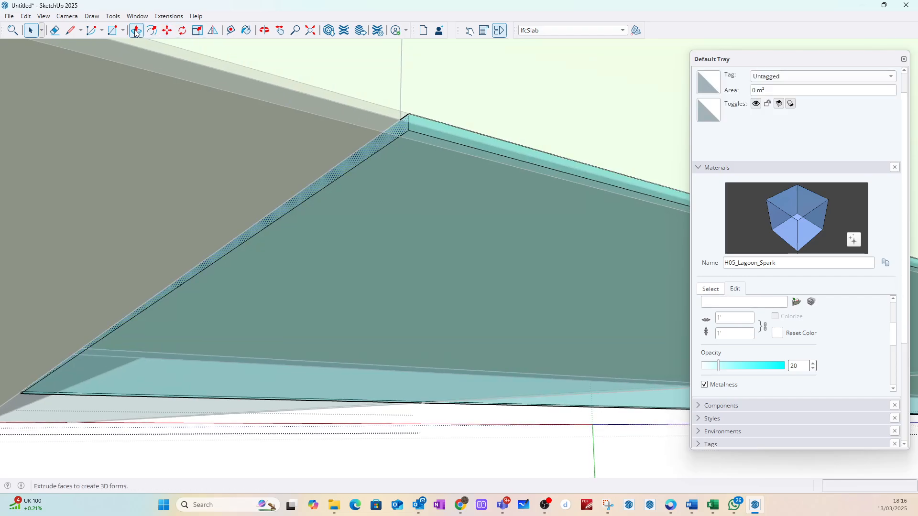
left_click(408, 125)
scroll(310, 106, "down", 5)
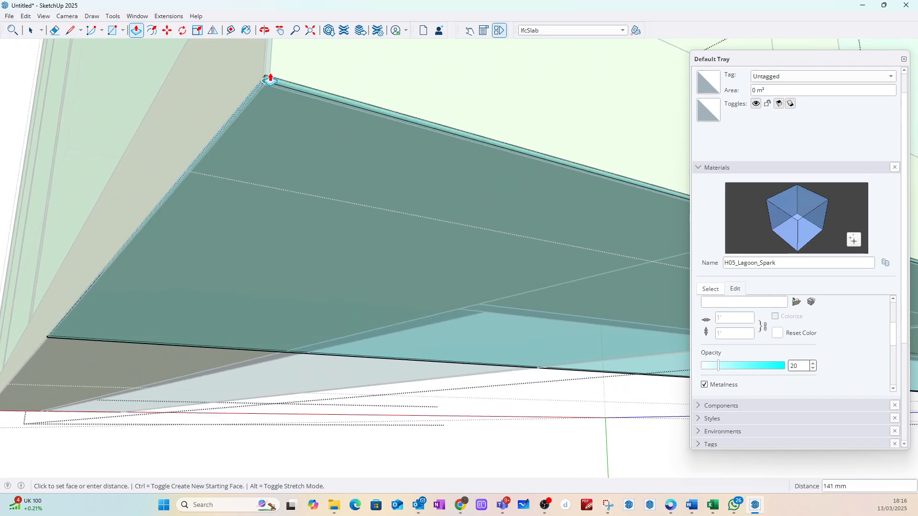
left_click(265, 78)
left_click(37, 31)
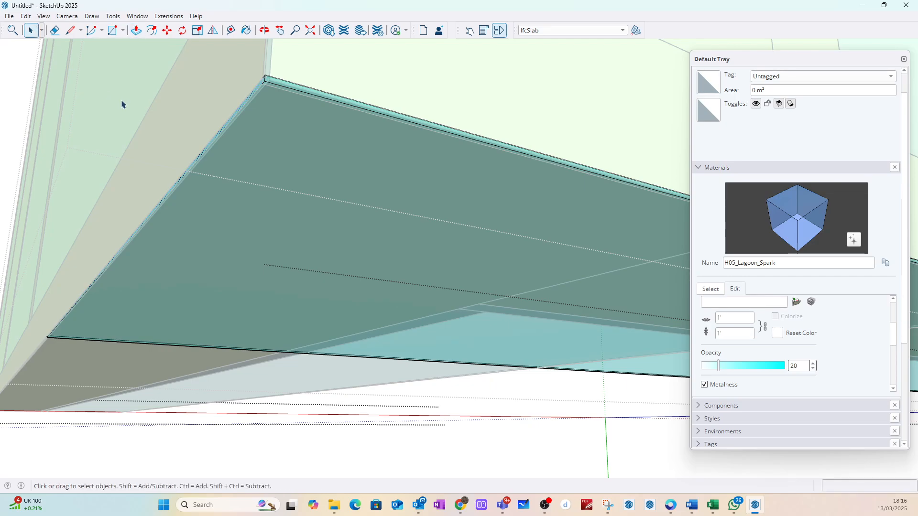
scroll(139, 129, "down", 8)
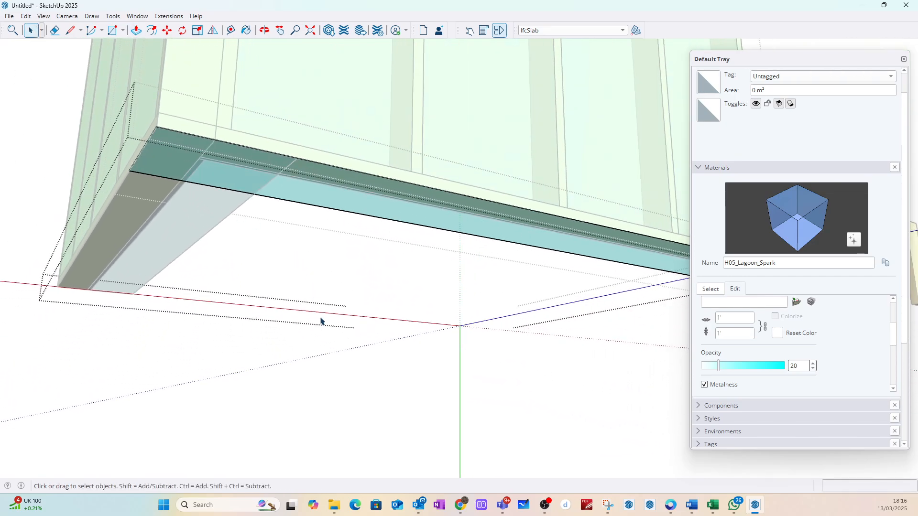
key("Escape")
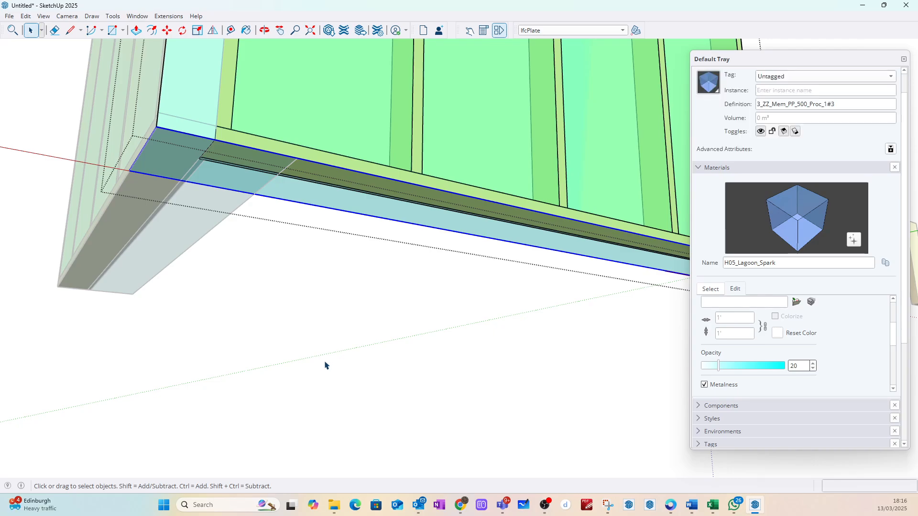
left_click(383, 371)
left_click(389, 362)
Step: Examine the finished wall corner from outside and inside, checking the membranes, linings and the overlap at the base
scroll(357, 306, "down", 7)
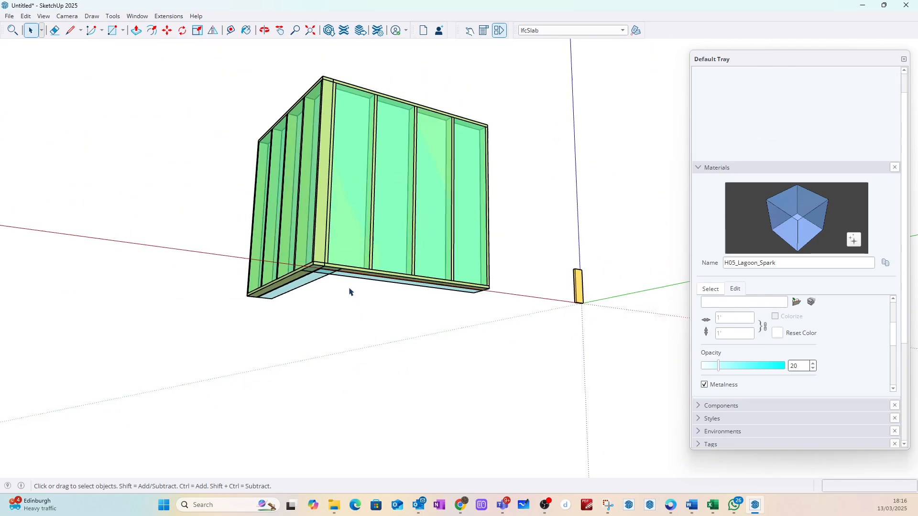
middle_click_drag(349, 291, 389, 164)
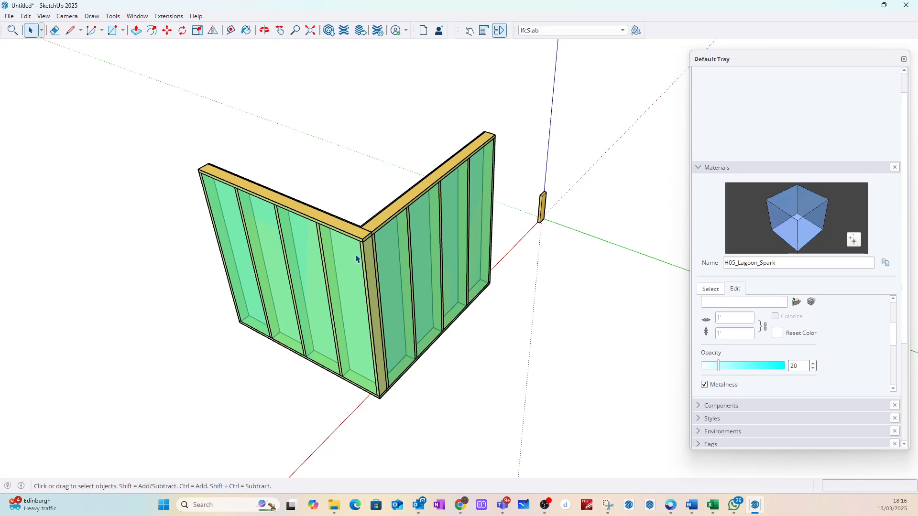
scroll(356, 259, "up", 4)
scroll(381, 203, "down", 5)
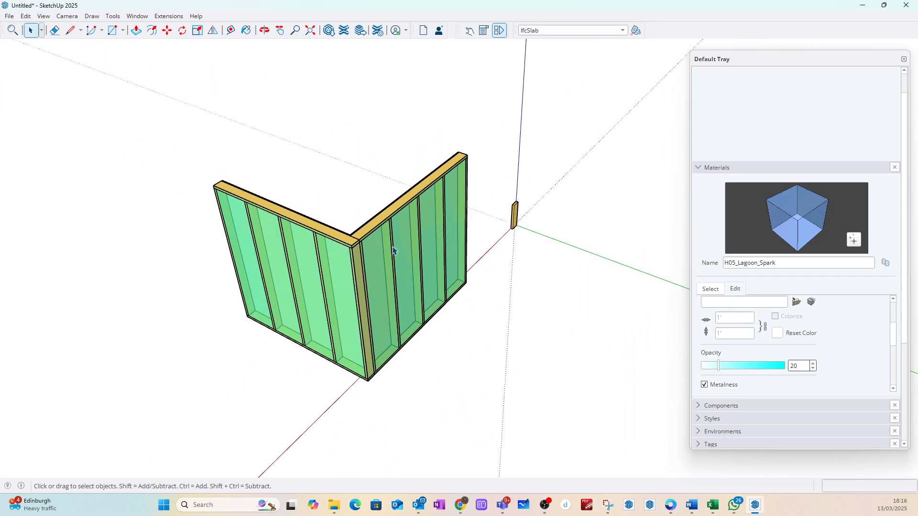
middle_click_drag(393, 251, 499, 225)
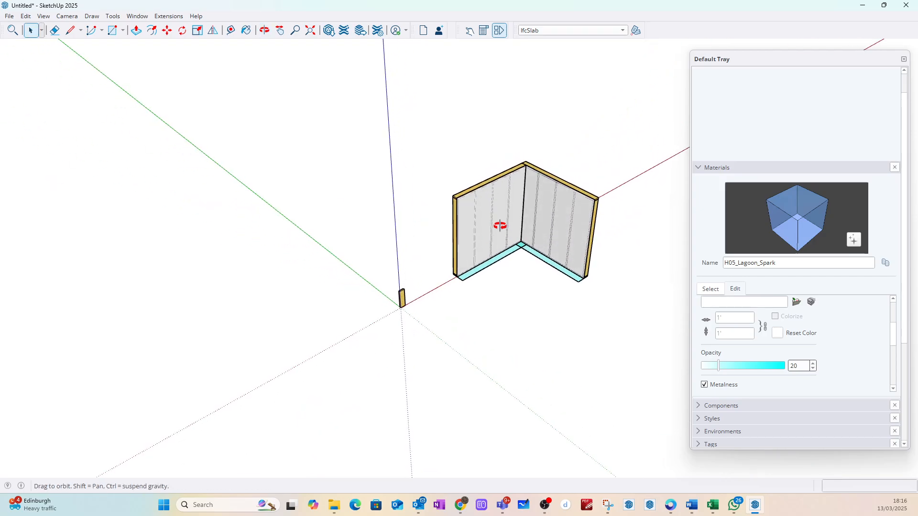
scroll(499, 225, "up", 6)
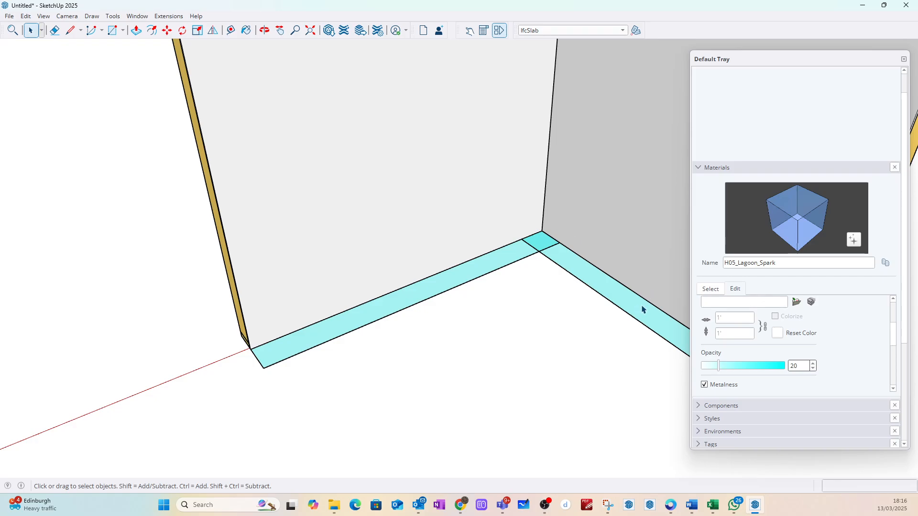
scroll(523, 262, "down", 8)
middle_click_drag(506, 287, 508, 252)
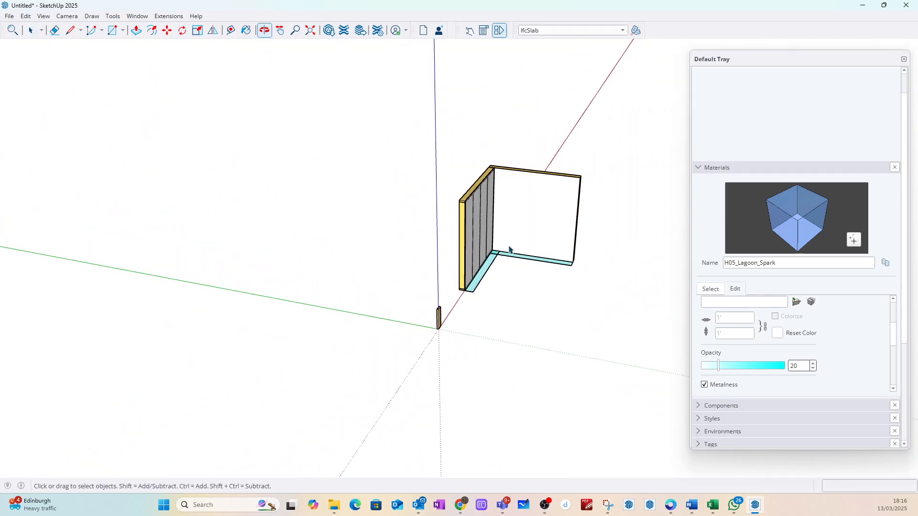
scroll(516, 263, "up", 6)
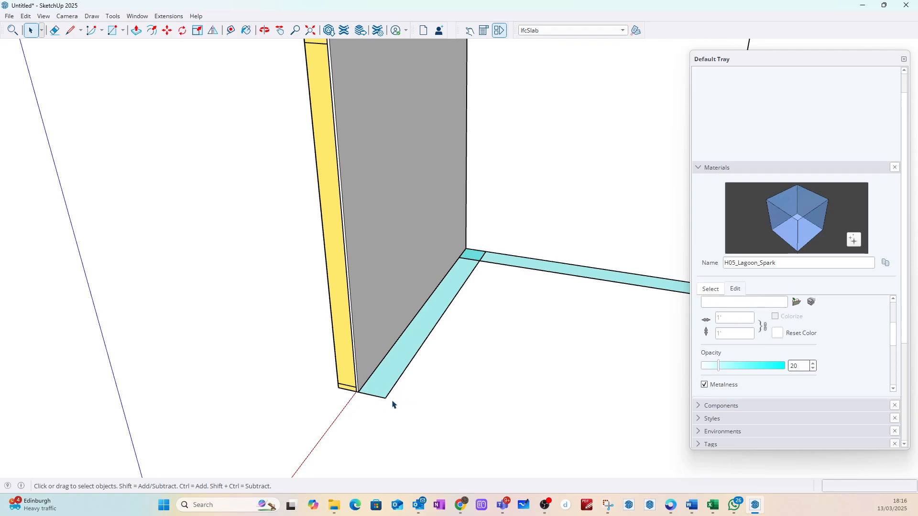
scroll(393, 340, "down", 5)
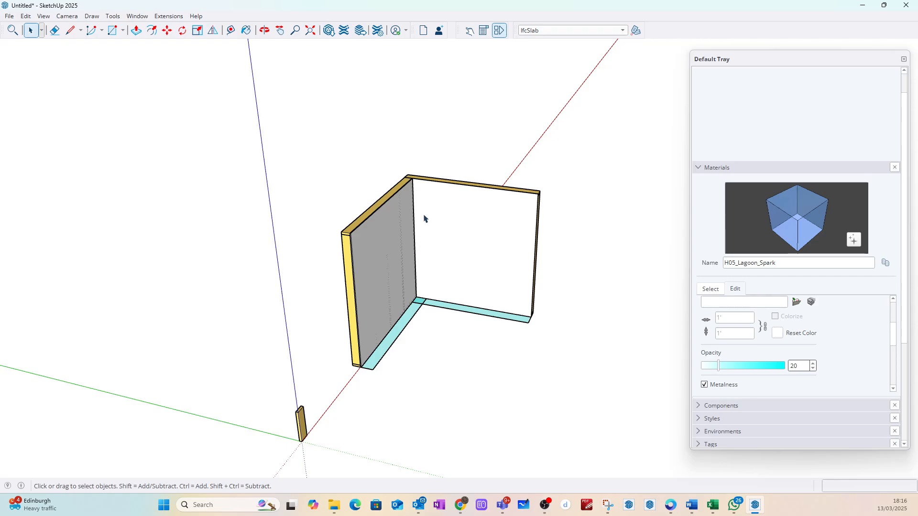
scroll(273, 232, "down", 3)
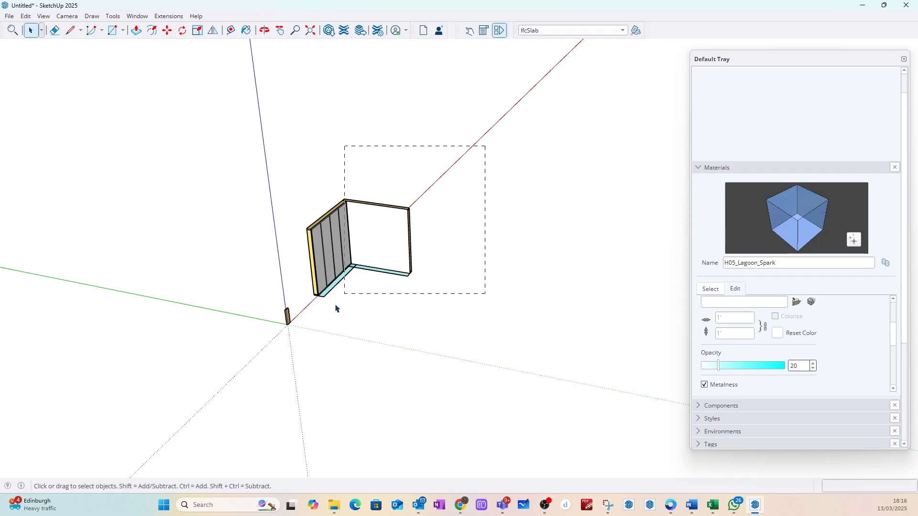
left_click_drag(299, 321, 300, 319)
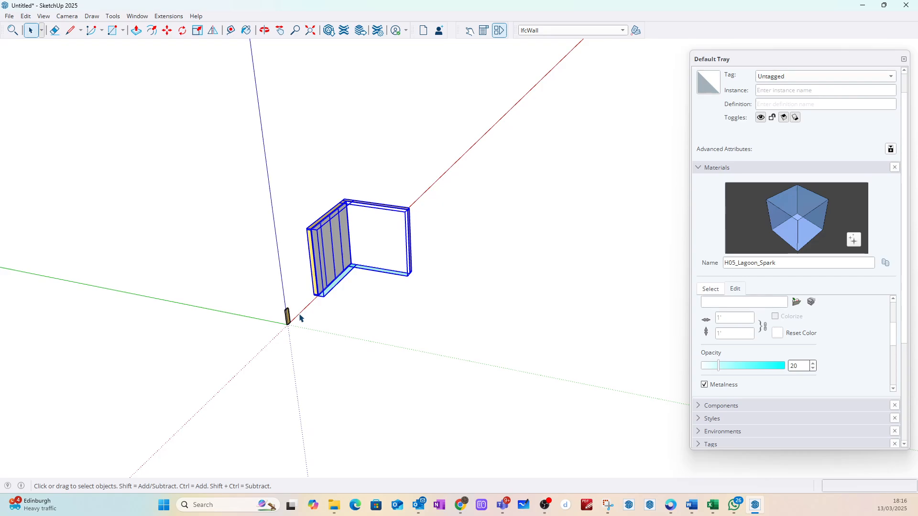
left_click(390, 173)
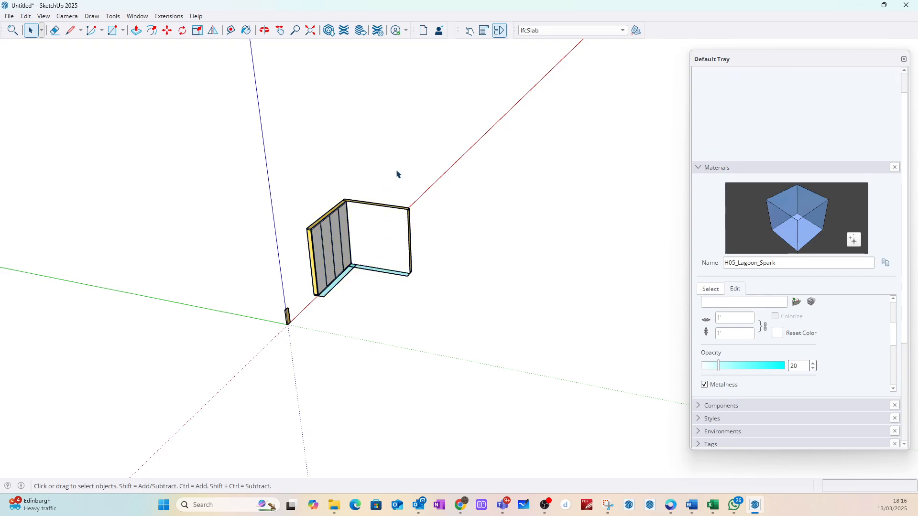
Step: Rename the definition of the wall component 3_GF_Wall_ZZ_W1#1 as 3_GF_Wall_ZZ_N1
left_click(380, 214)
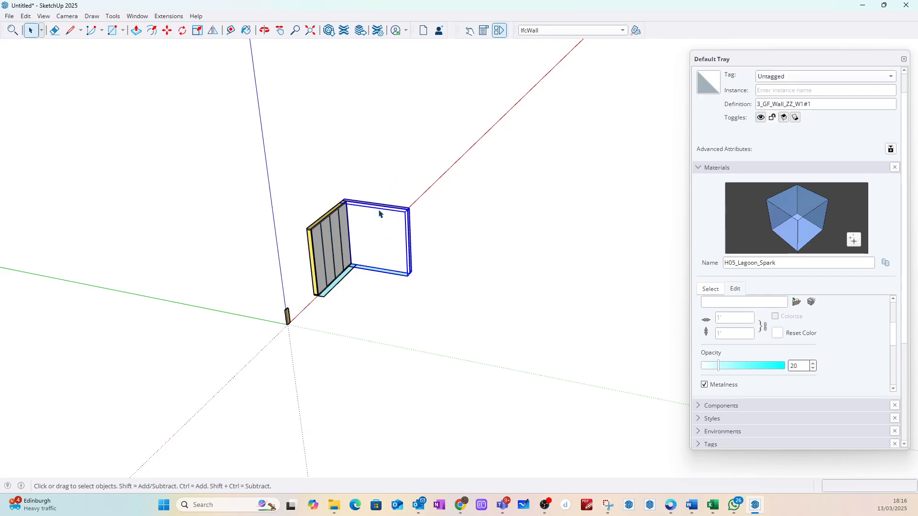
left_click(818, 107)
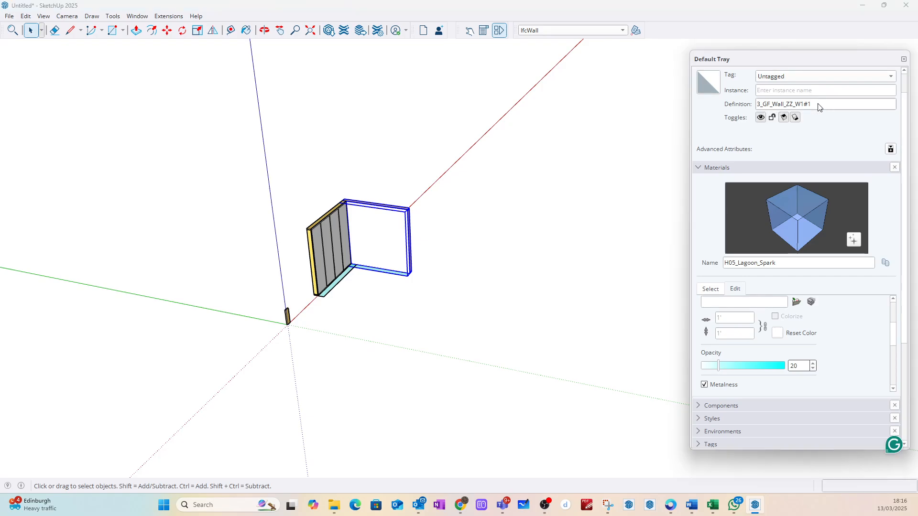
key("BackSpace")
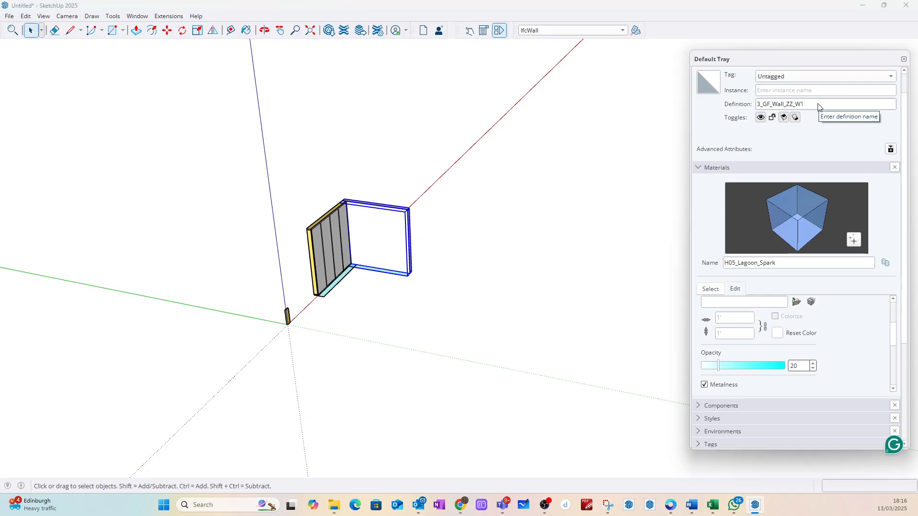
key("BackSpace")
key("BackSpace")
type("N1")
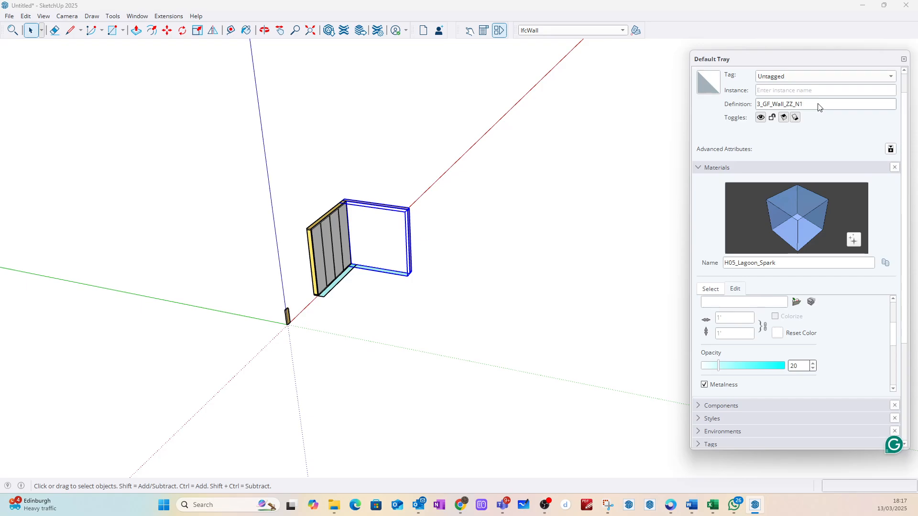
left_click(565, 230)
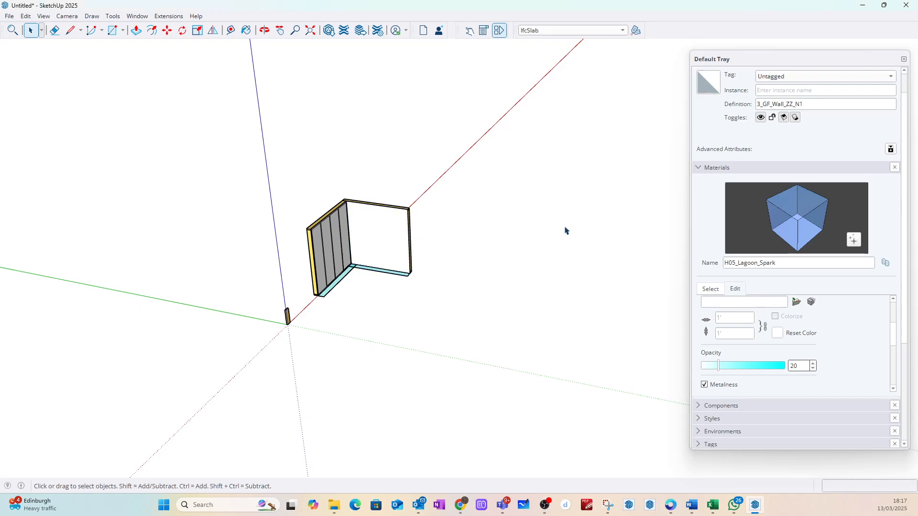
Step: Select both walls and create a new Generate Report template limited to the current selection
scroll(366, 227, "up", 2)
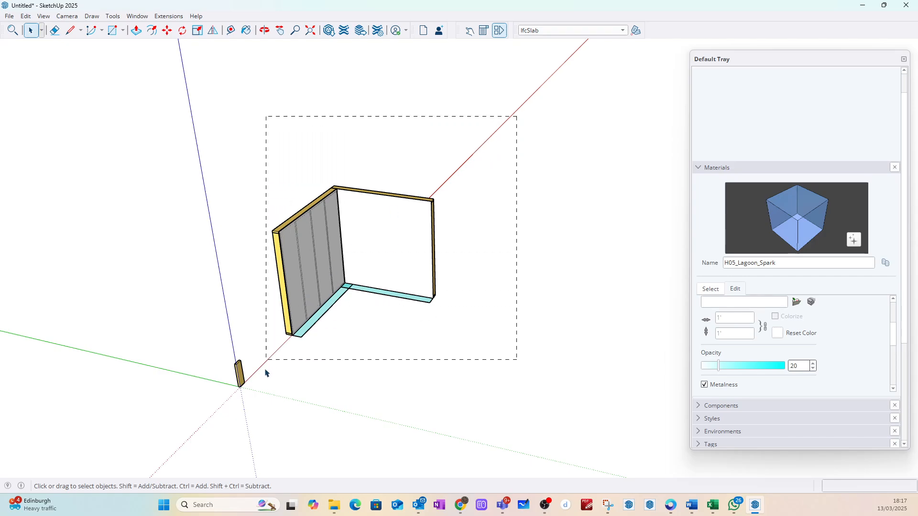
left_click_drag(265, 374, 265, 371)
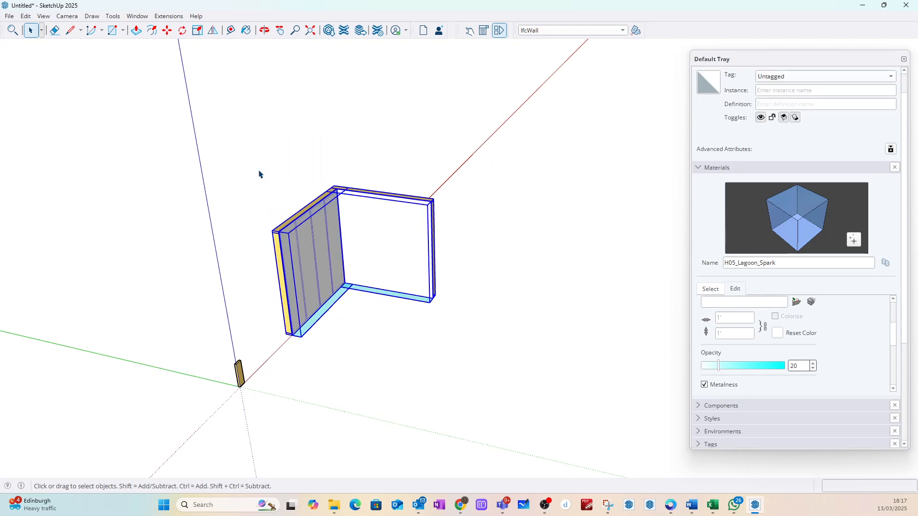
left_click(9, 16)
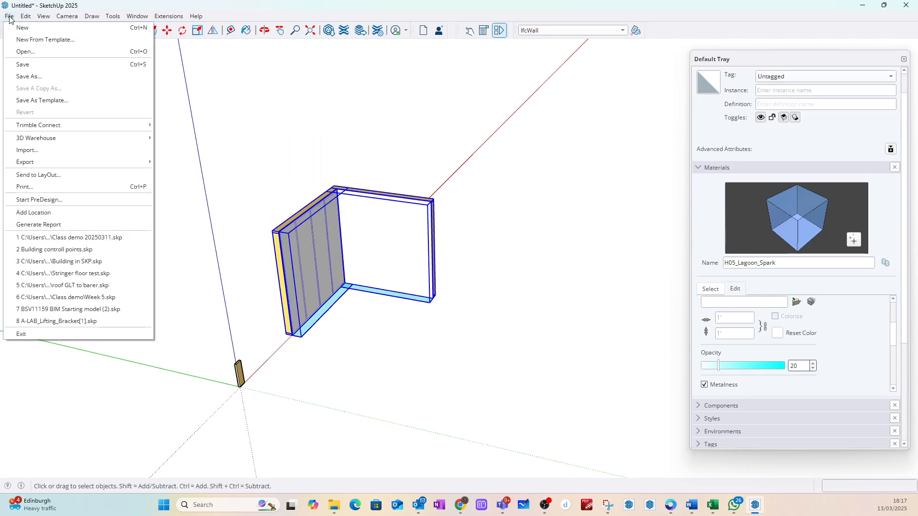
left_click(52, 225)
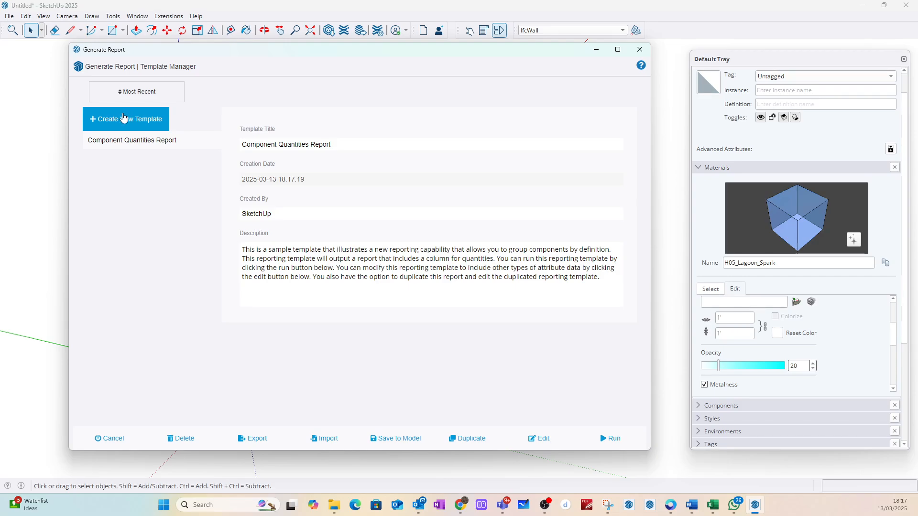
left_click(123, 121)
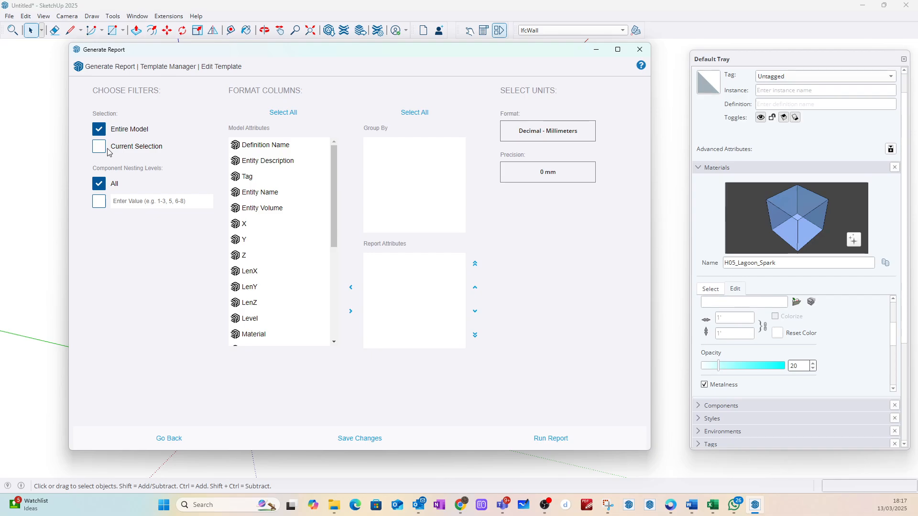
left_click(100, 149)
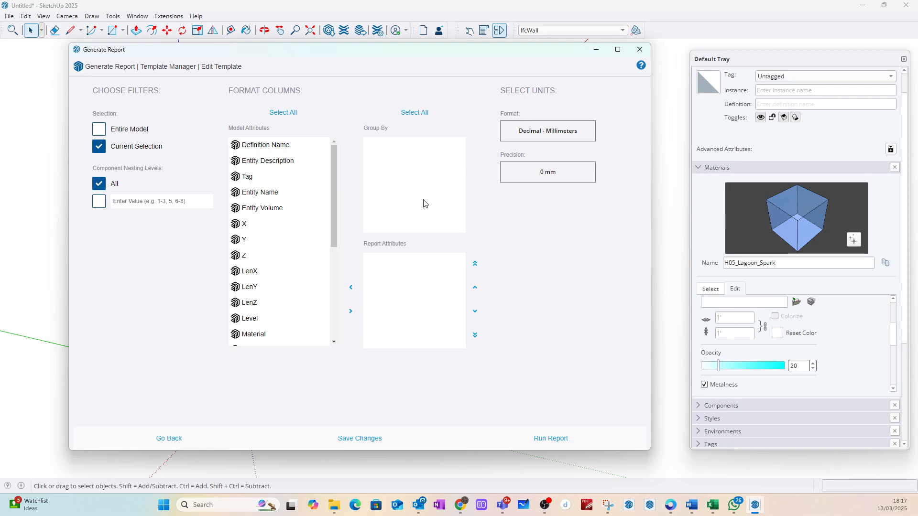
Step: Add Definition Name, Entity Description, Tag, Entity Name, Entity Volume, LenX, LenY and LenZ to the report attributes
left_click_drag(264, 146, 398, 276)
left_click_drag(251, 146, 397, 286)
left_click_drag(247, 146, 397, 310)
left_click_drag(258, 147, 399, 316)
left_click_drag(246, 145, 396, 335)
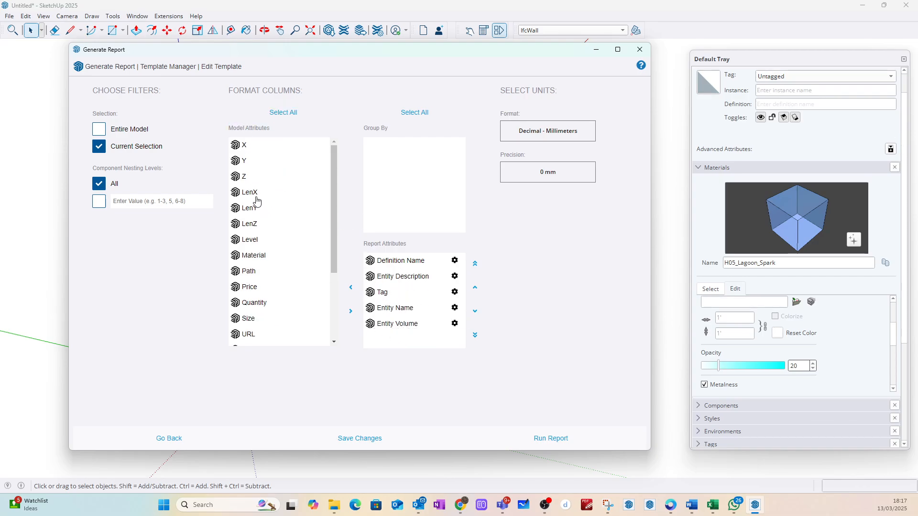
left_click_drag(257, 201, 397, 347)
left_click_drag(252, 192, 404, 348)
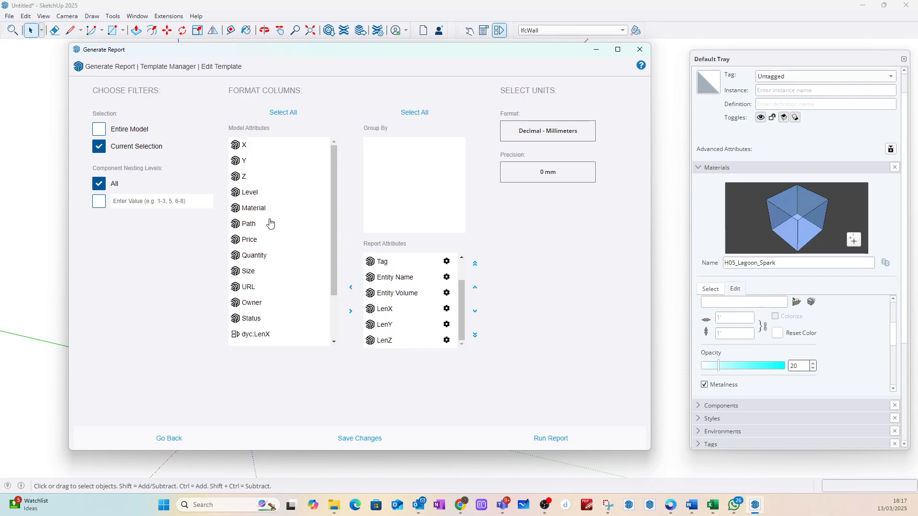
Step: Add dyc:pmean to the report attributes and place ifc:Classification Type directly after Entity Description
scroll(301, 287, "down", 3)
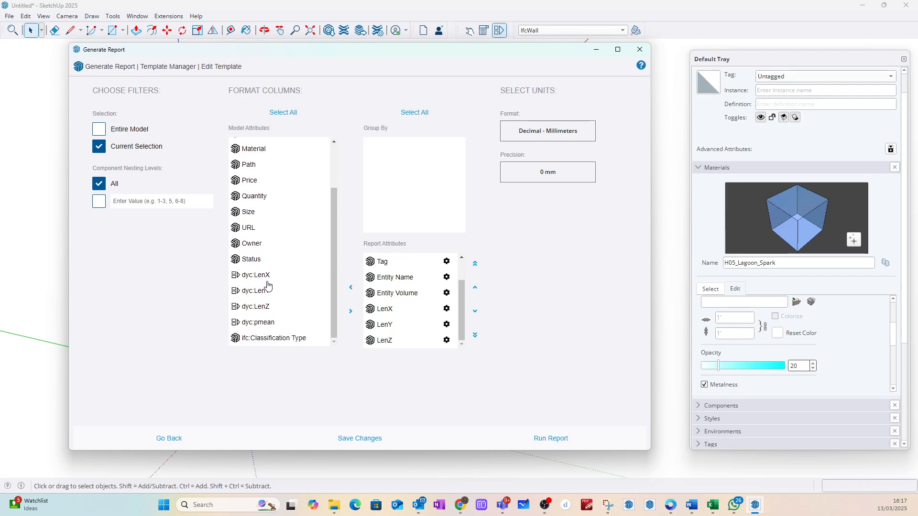
left_click_drag(261, 323, 404, 347)
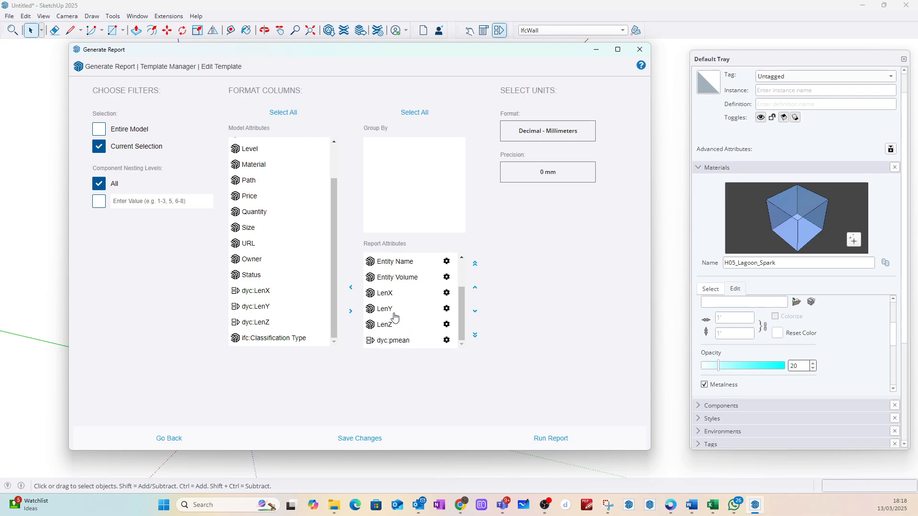
left_click_drag(247, 339, 409, 302)
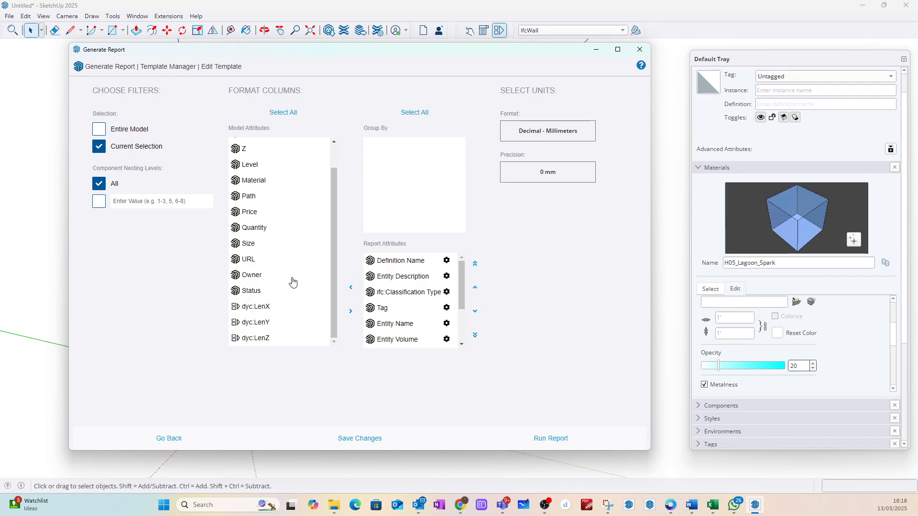
Step: Set the report's unit format to Decimal - Meters and run the report
left_click(560, 135)
left_click(531, 188)
left_click(546, 441)
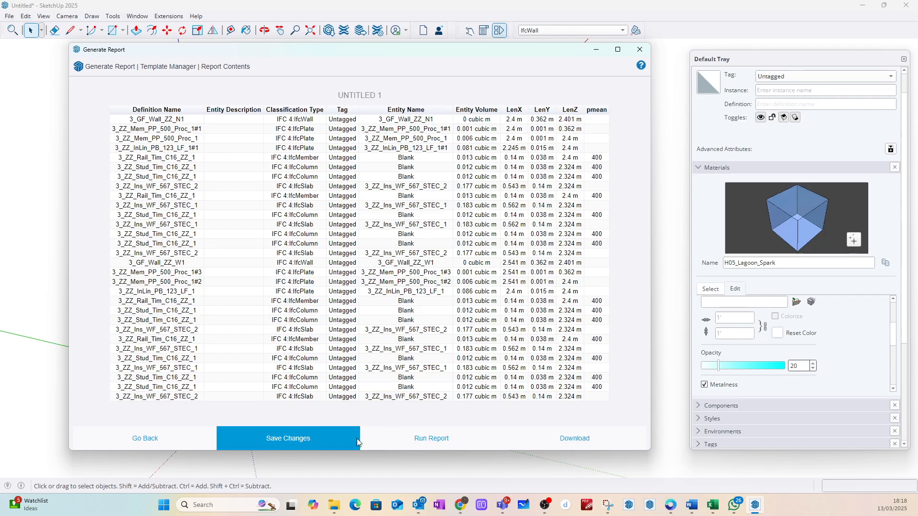
Step: Return to the template, remove Definition Name and Entity Description, put Entity Name first, and rerun the report
left_click(159, 440)
left_click(405, 265)
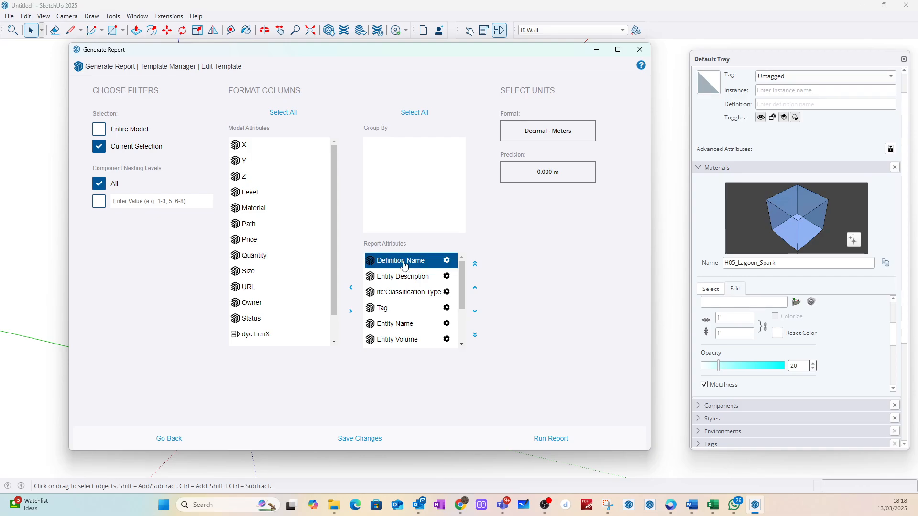
left_click_drag(404, 266, 320, 235)
left_click_drag(404, 268, 405, 294)
left_click_drag(382, 264, 384, 293)
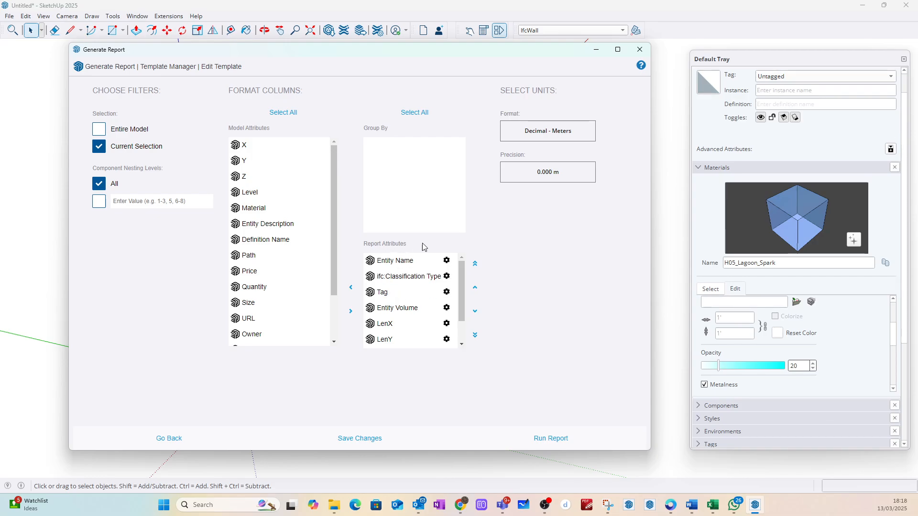
left_click(555, 439)
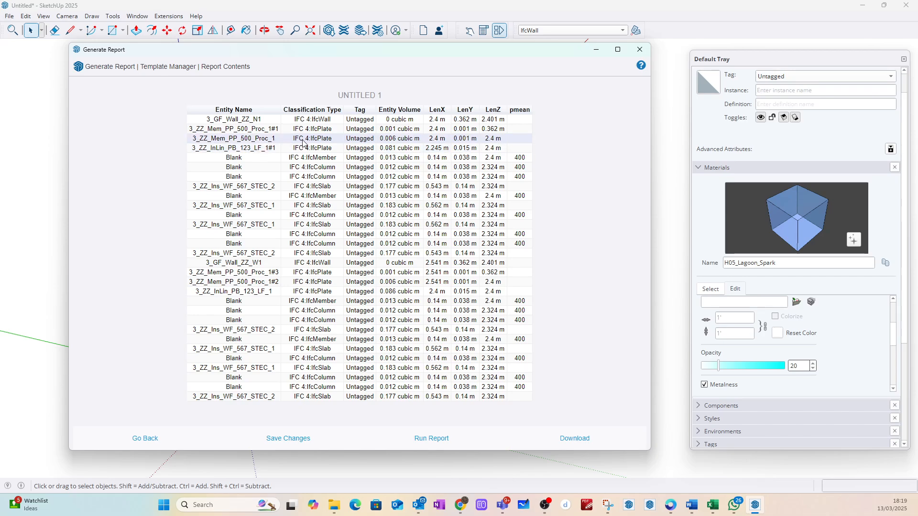
Step: Save the report as 2025-03-13 in the Documents folder 2024 Files > Teaching > BSV11159 BIM
left_click(577, 439)
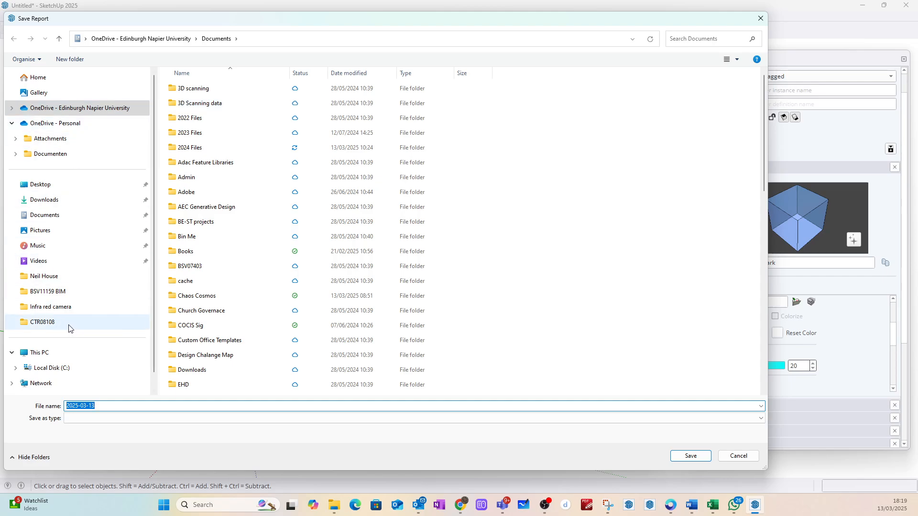
left_click(48, 215)
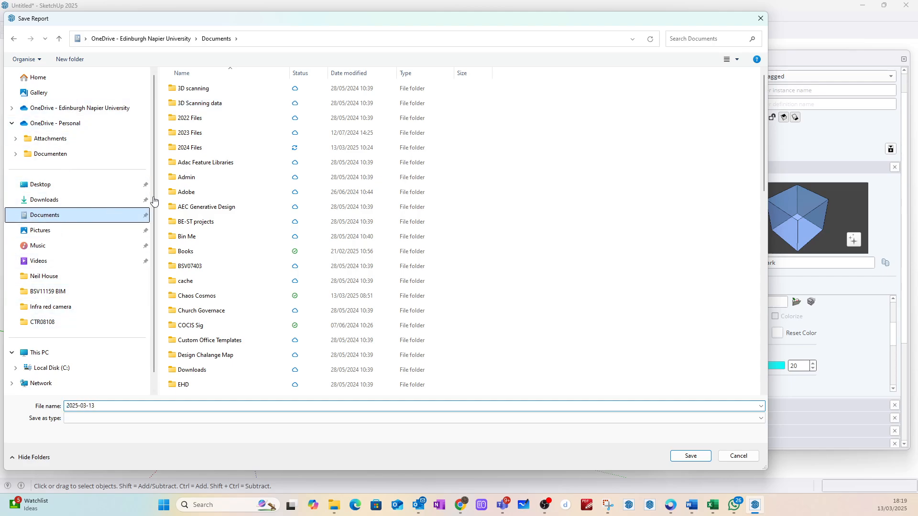
double_click(208, 152)
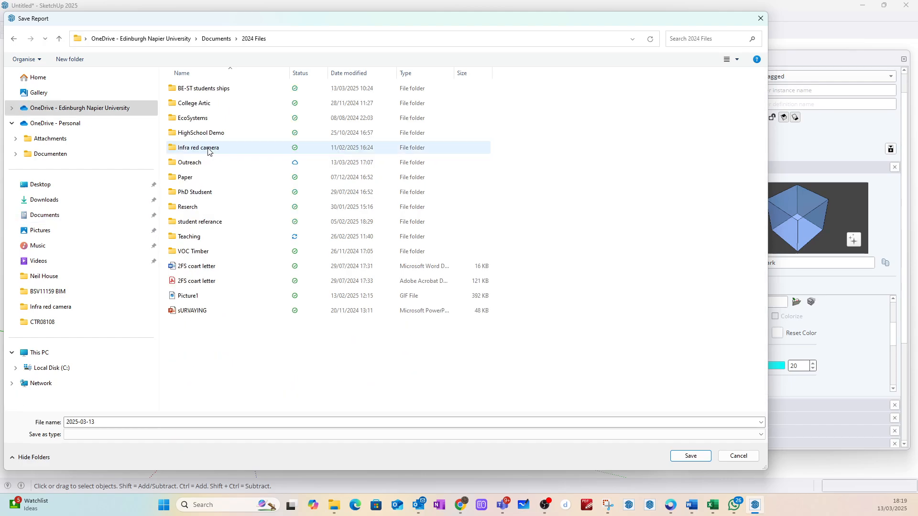
double_click(198, 239)
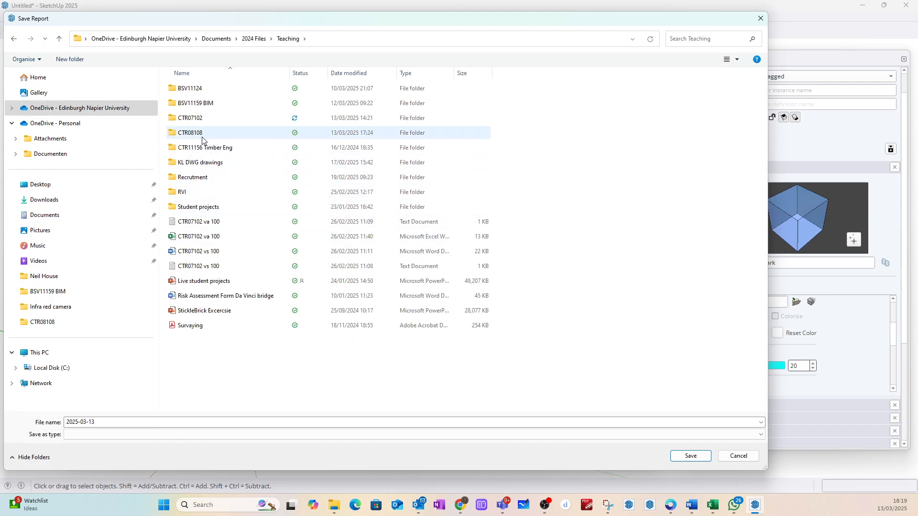
double_click(201, 104)
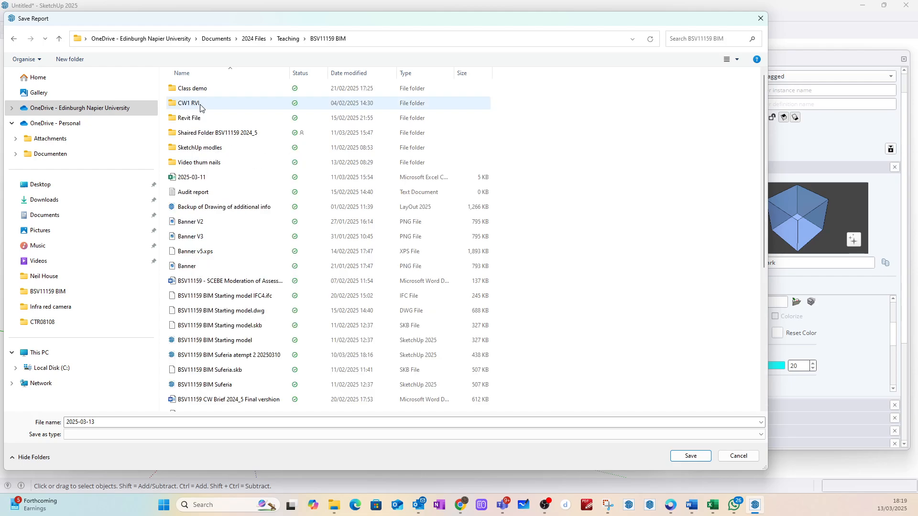
left_click(691, 456)
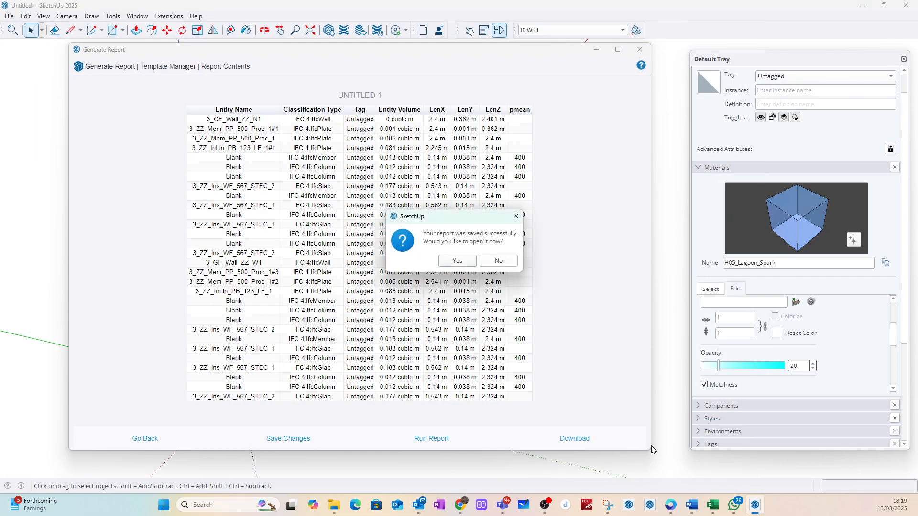
Step: Open the saved report in Excel, maximized, and fit the widths of columns A to H to their contents
left_click(463, 260)
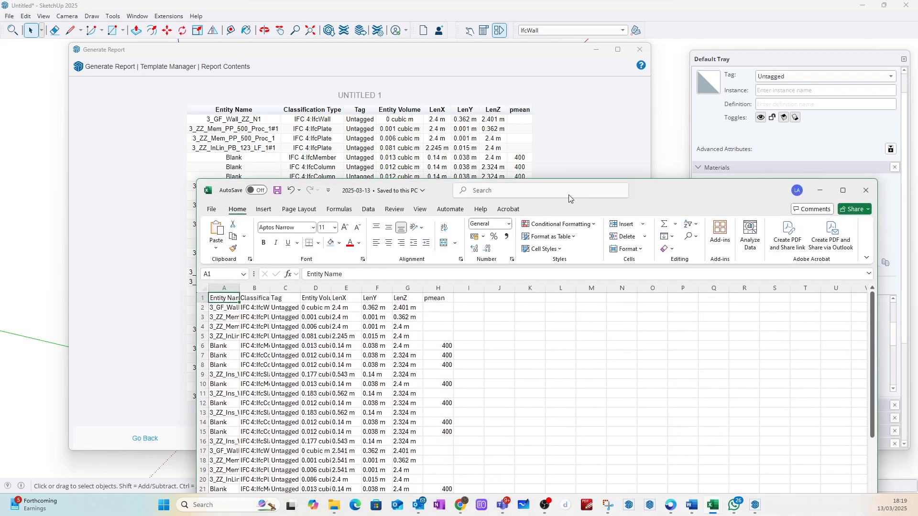
left_click_drag(569, 194, 464, 64)
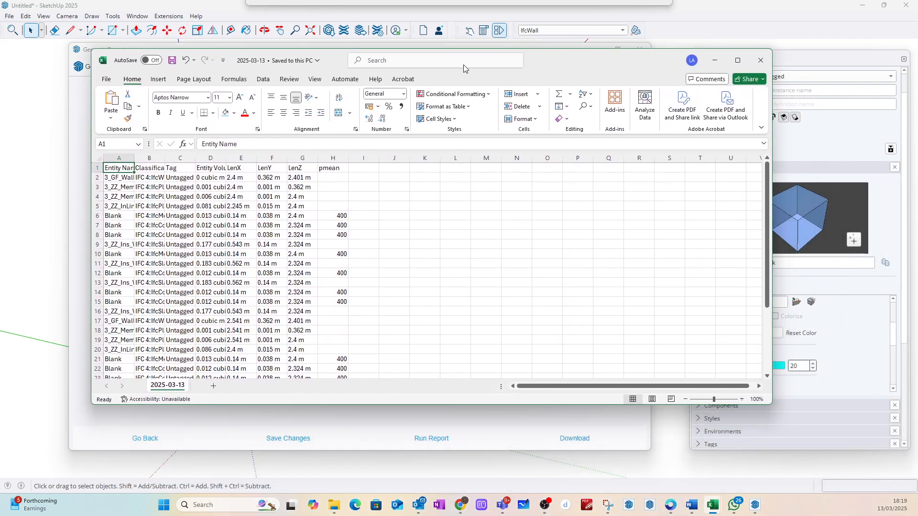
left_click(744, 64)
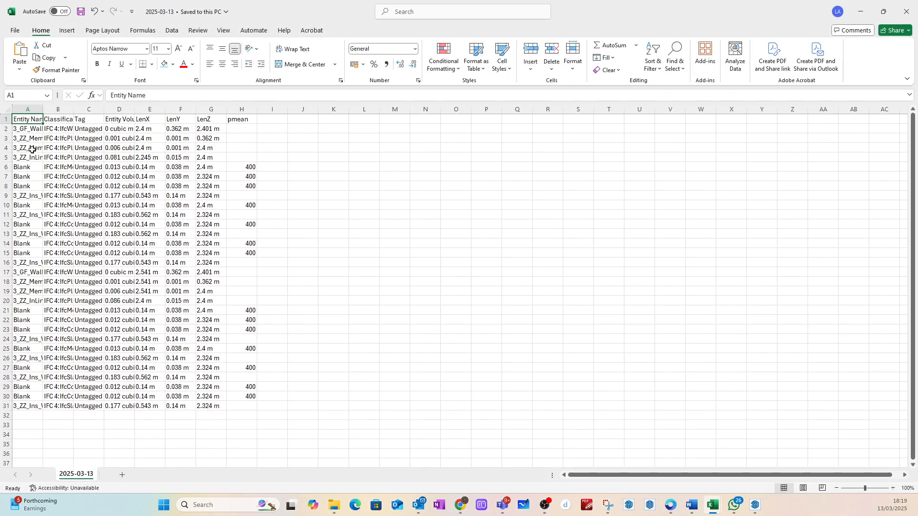
left_click_drag(28, 109, 241, 109)
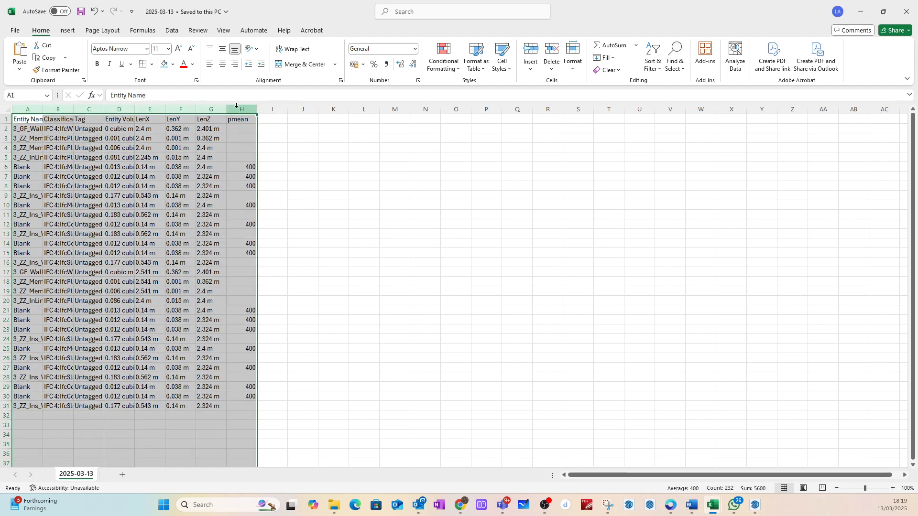
double_click(226, 106)
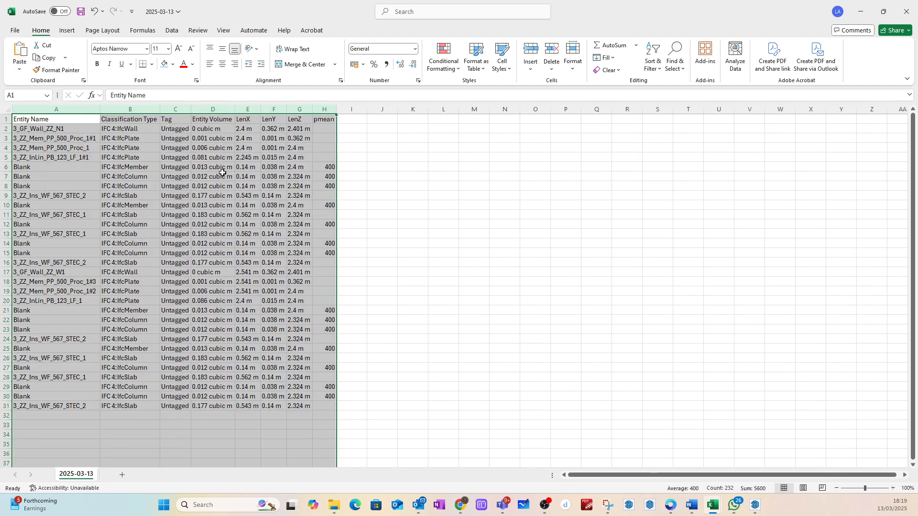
scroll(134, 196, "up", 1, "ctrl")
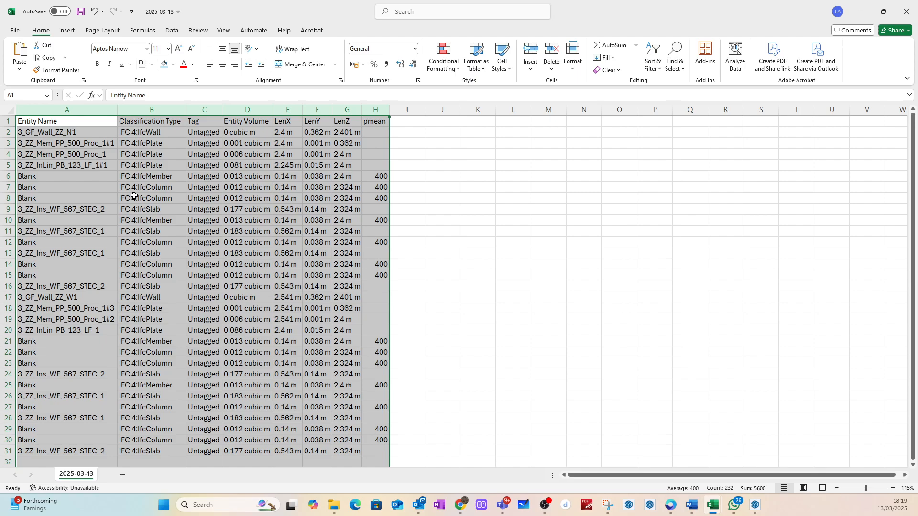
left_click(439, 198)
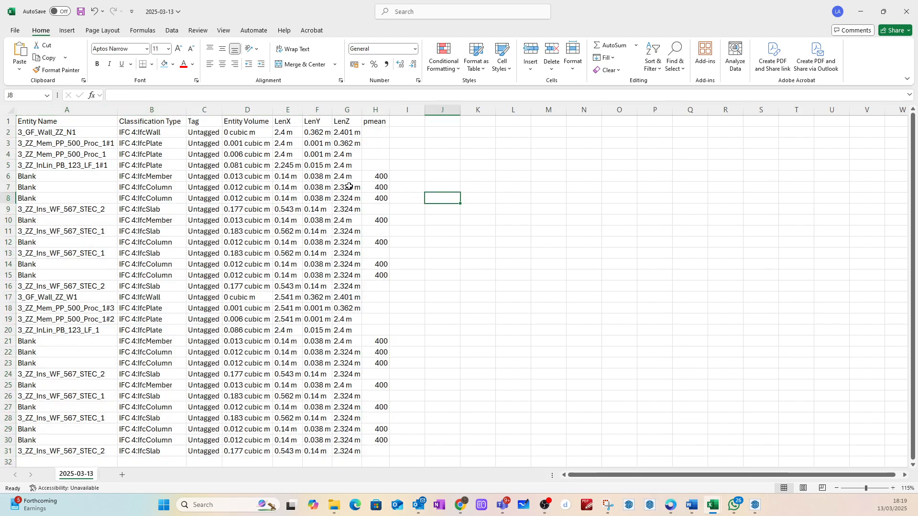
Step: Insert a blank row above the 3_GF_Wall_ZZ_W1 row to separate the two walls' component lists
left_click(5, 132)
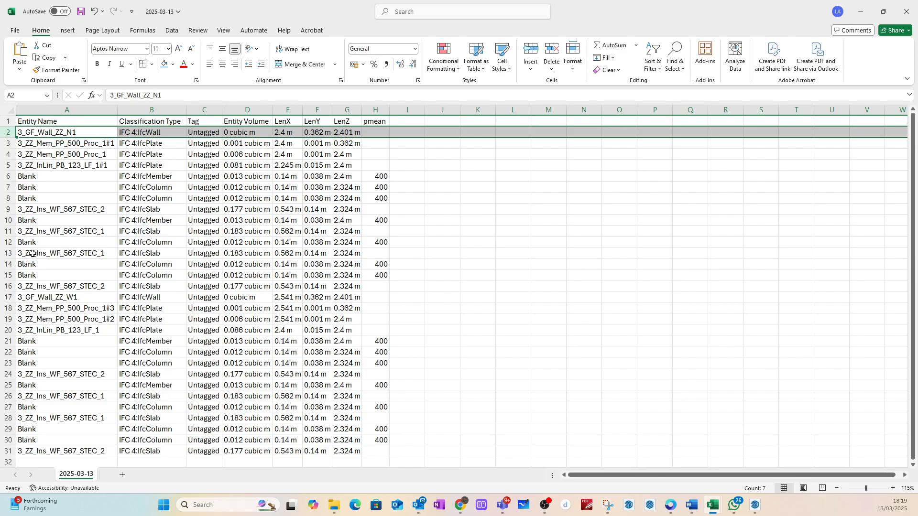
left_click(6, 297)
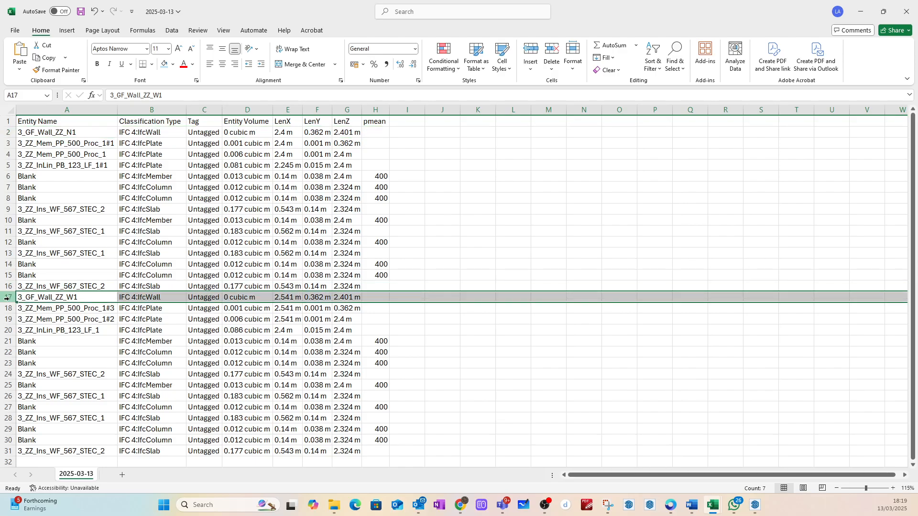
right_click(8, 297)
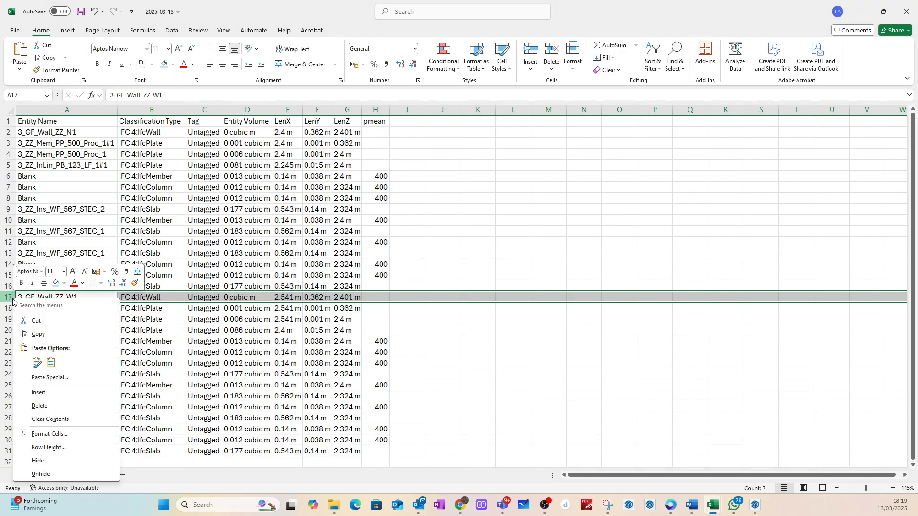
left_click(38, 393)
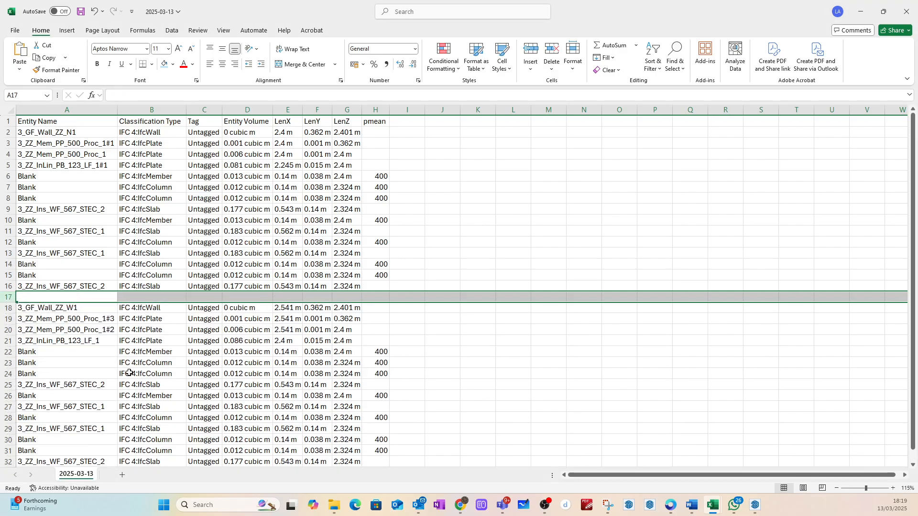
left_click(427, 342)
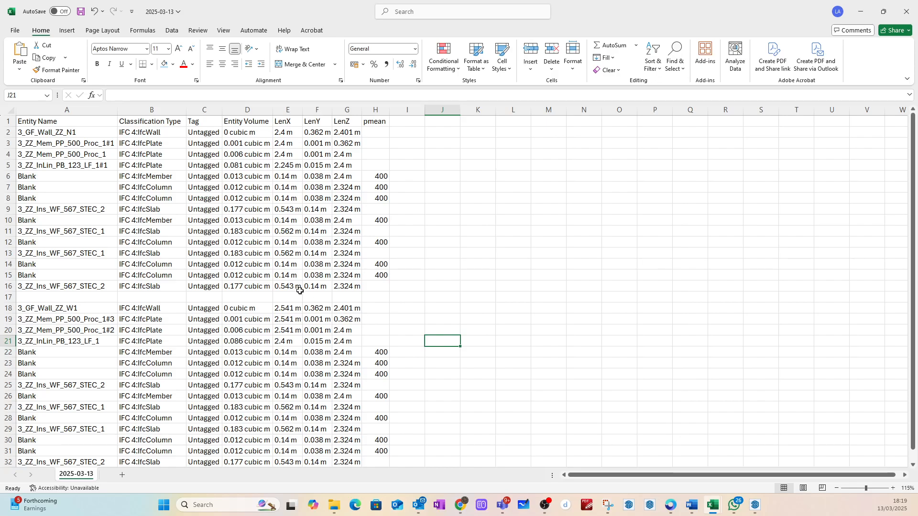
Step: Switch to Chrome, open the Moodle dashboard at moodle.napier.ac.uk and filter the course list to TR2
left_click(453, 499)
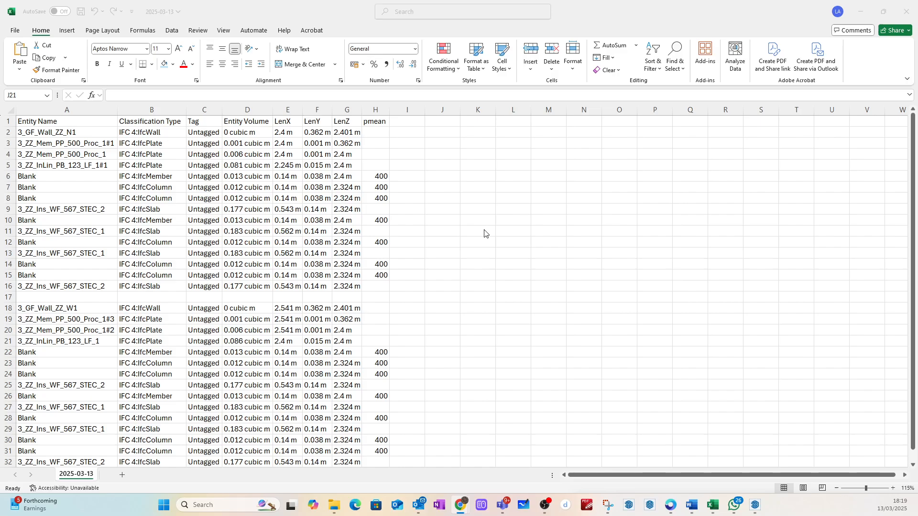
left_click_drag(485, 234, 345, 100)
left_click(632, 95)
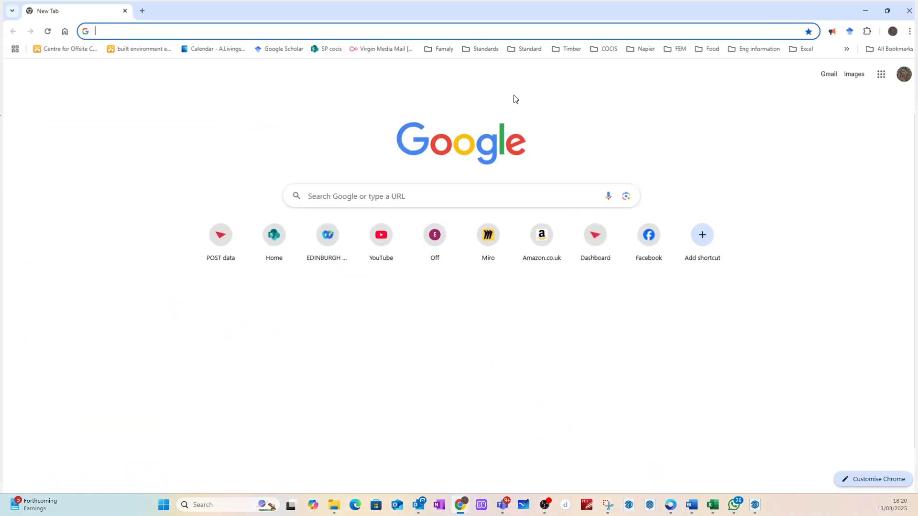
type("moodle.napier.ac.uk")
key("Return")
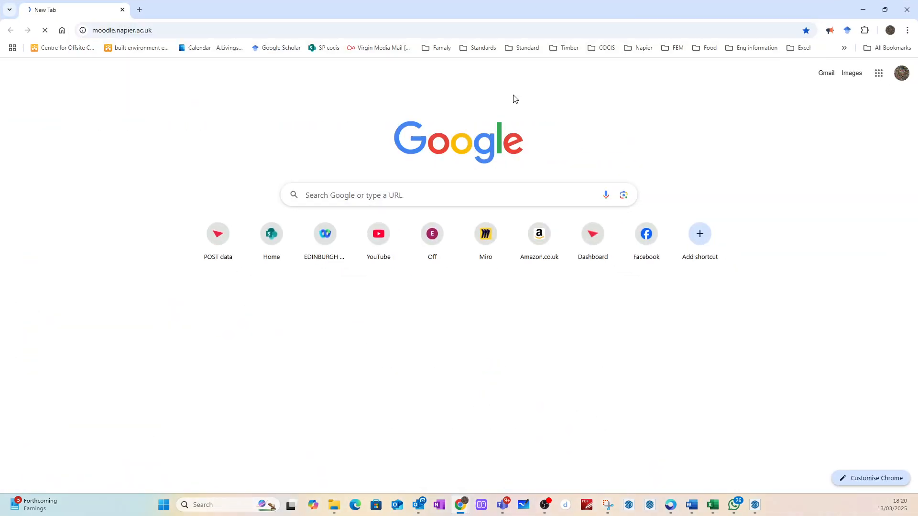
scroll(214, 318, "down", 5)
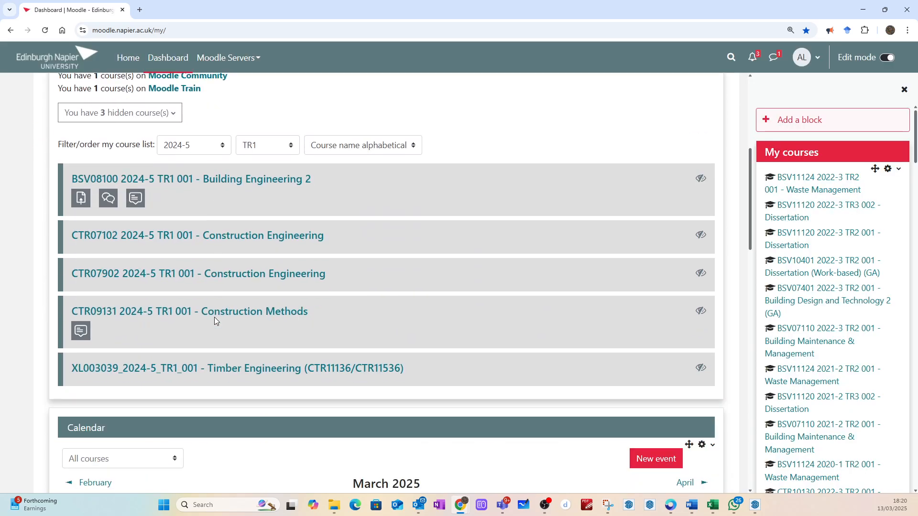
left_click(257, 148)
left_click(253, 208)
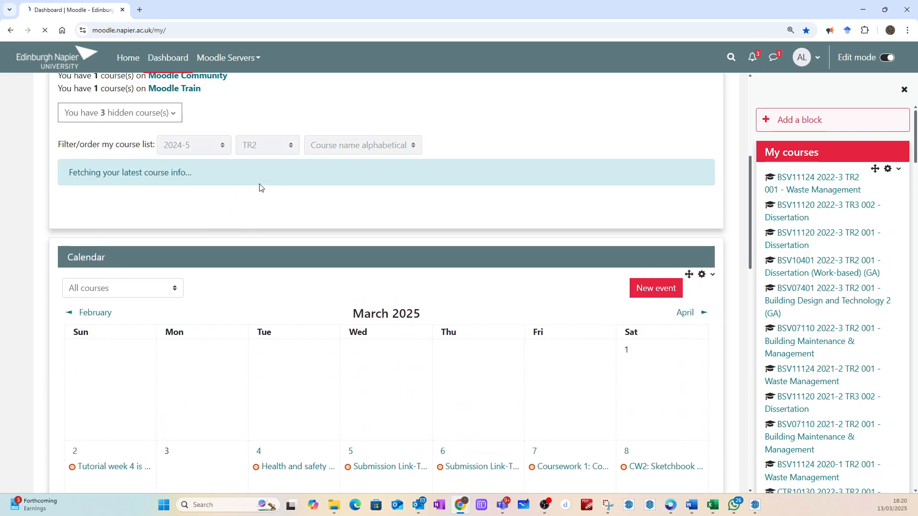
Step: Open the BSV11159 Building Information Modelling course and find the BIM data collection, sorting and filtering video under Video Demonstrations
scroll(283, 272, "down", 5)
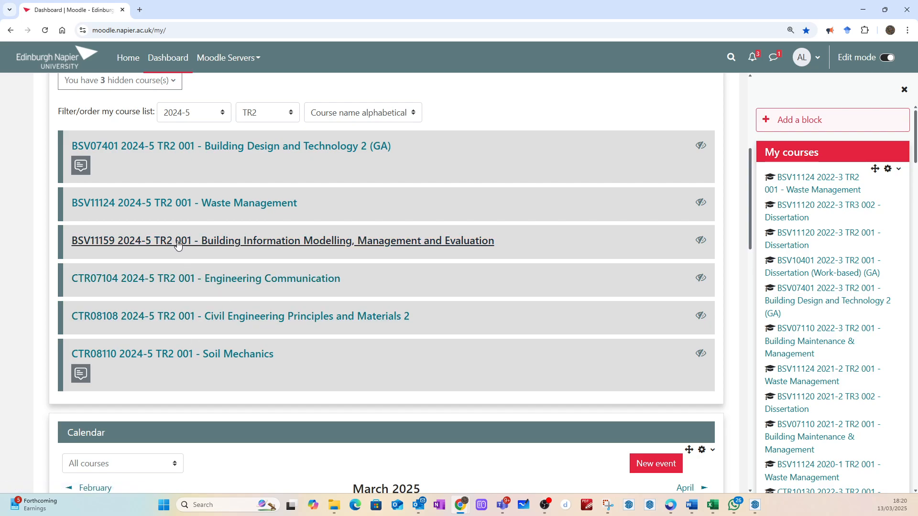
left_click(177, 241)
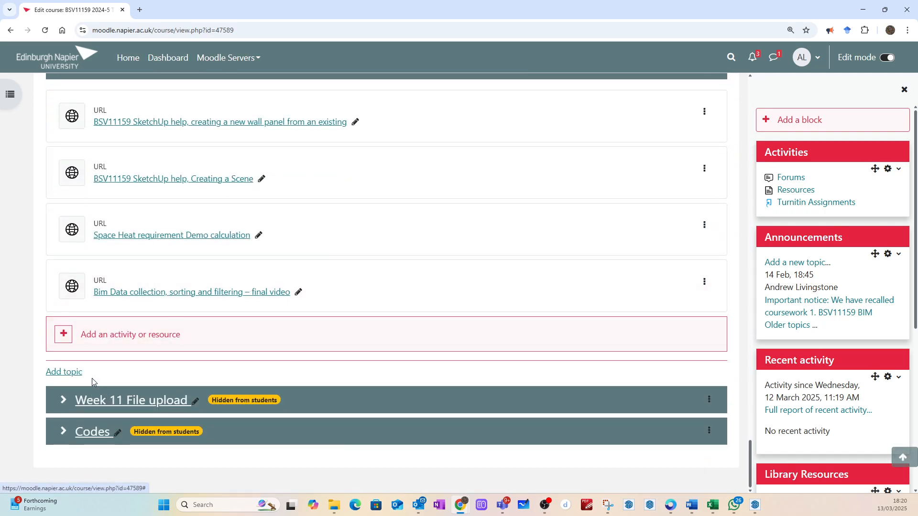
scroll(105, 335, "up", 5)
scroll(119, 302, "down", 2)
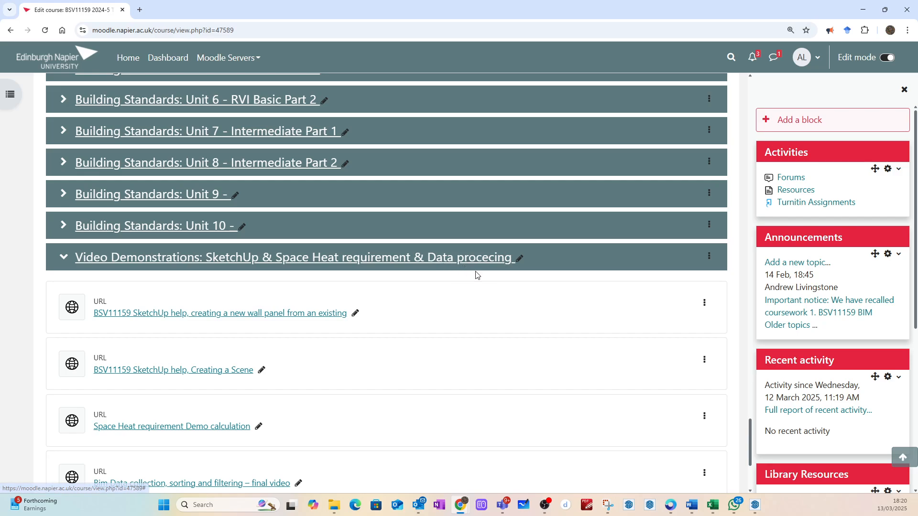
scroll(473, 286, "down", 3)
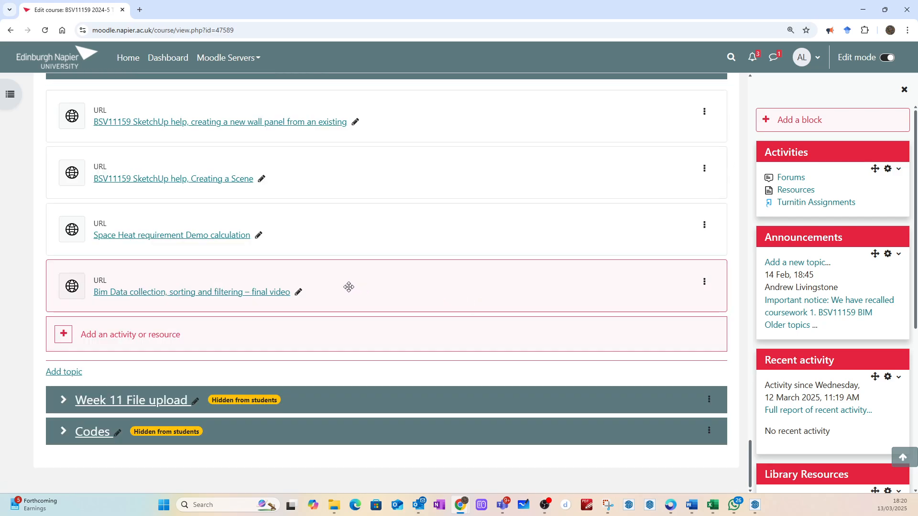
scroll(348, 287, "up", 1)
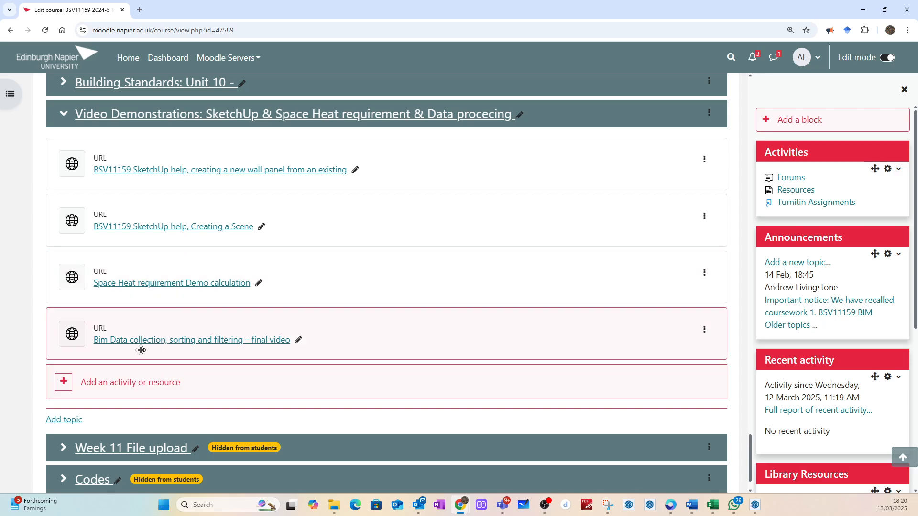
Step: Open the BIM data collection video on YouTube, mute it and preview an earlier part, and close it and minimize Chrome
left_click(177, 344)
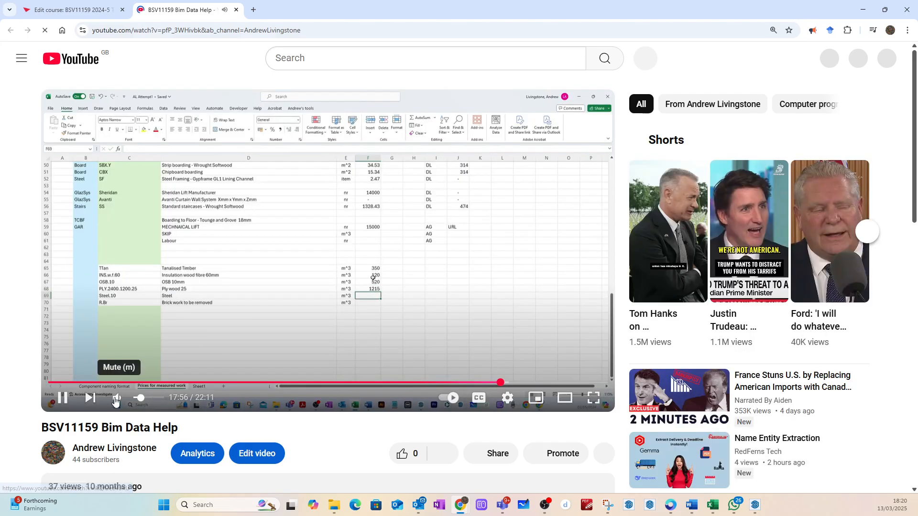
left_click(119, 402)
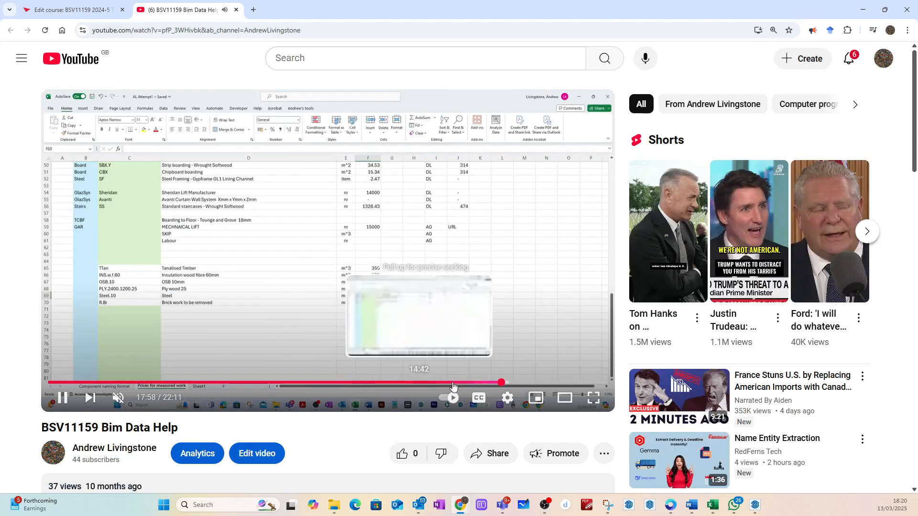
left_click_drag(503, 386, 440, 383)
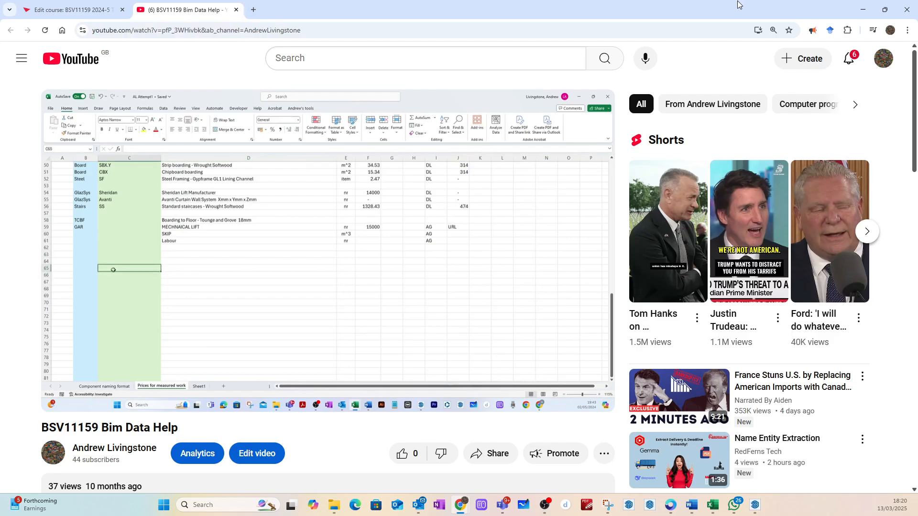
left_click(236, 9)
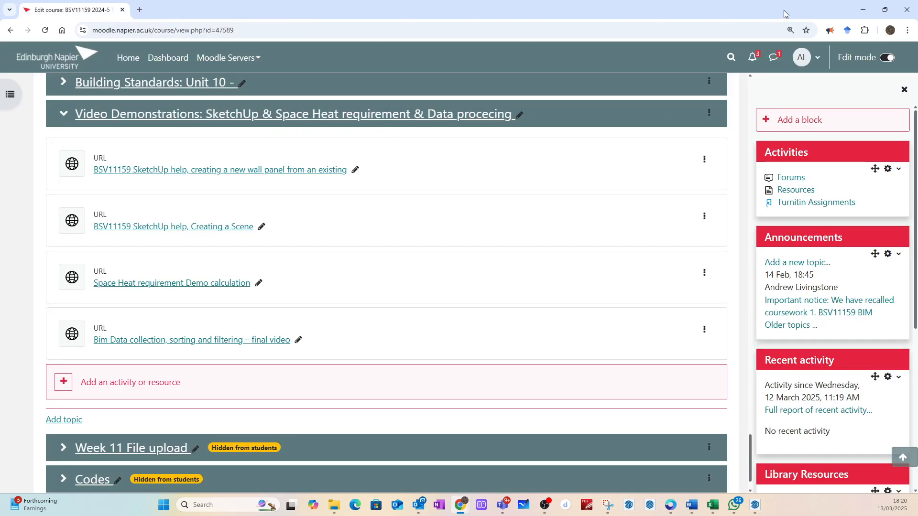
left_click(861, 9)
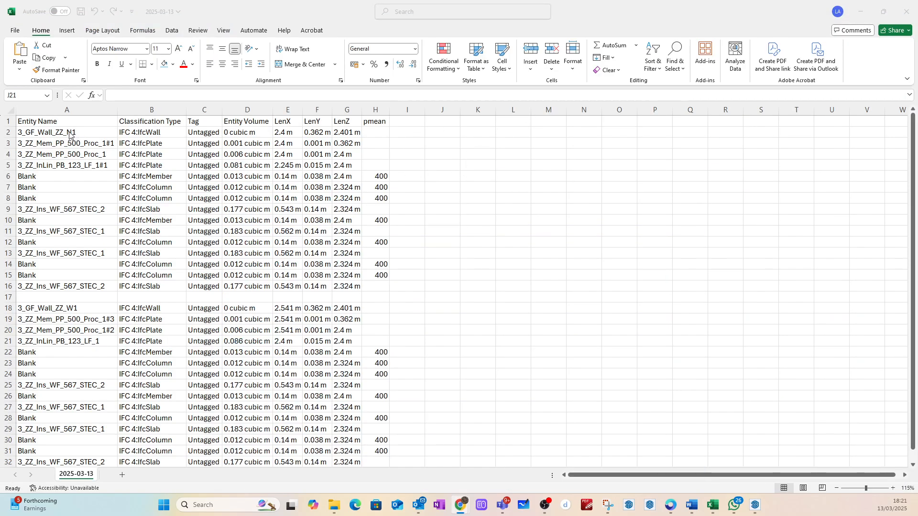
Step: Enter the formula =TEXTSPLIT(A2,"_") in cell L2 to split the first entity name at its underscores
left_click(519, 134)
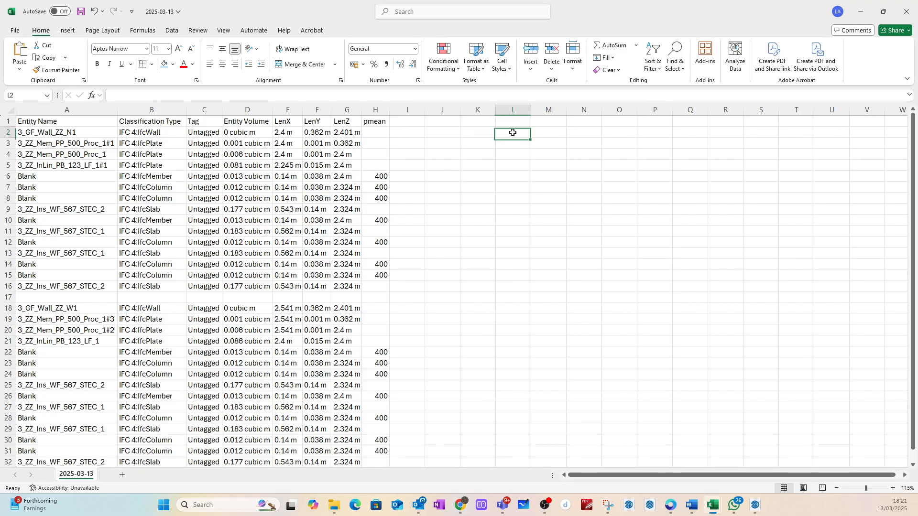
type("=")
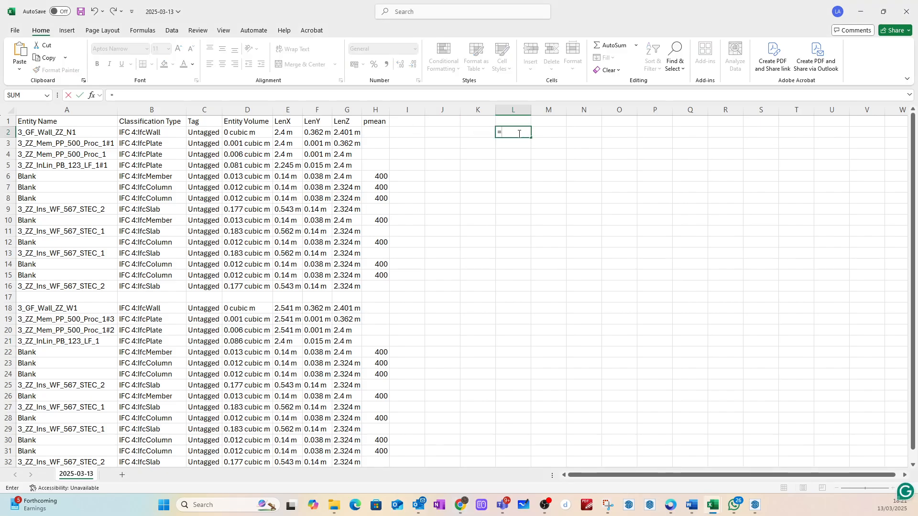
type("texts")
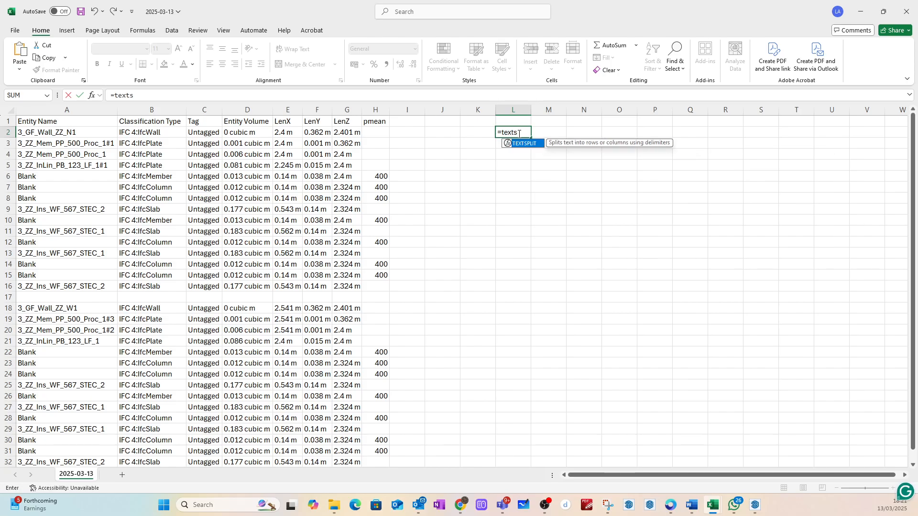
double_click(522, 143)
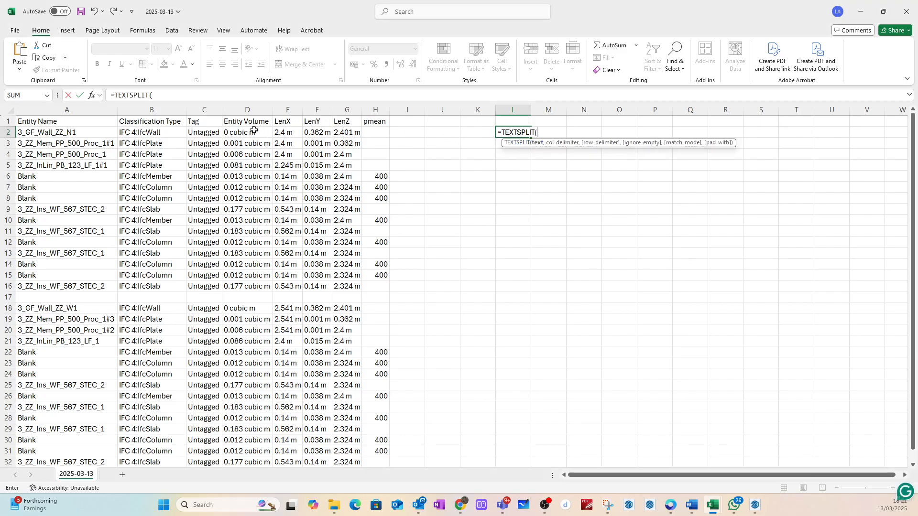
left_click(59, 133)
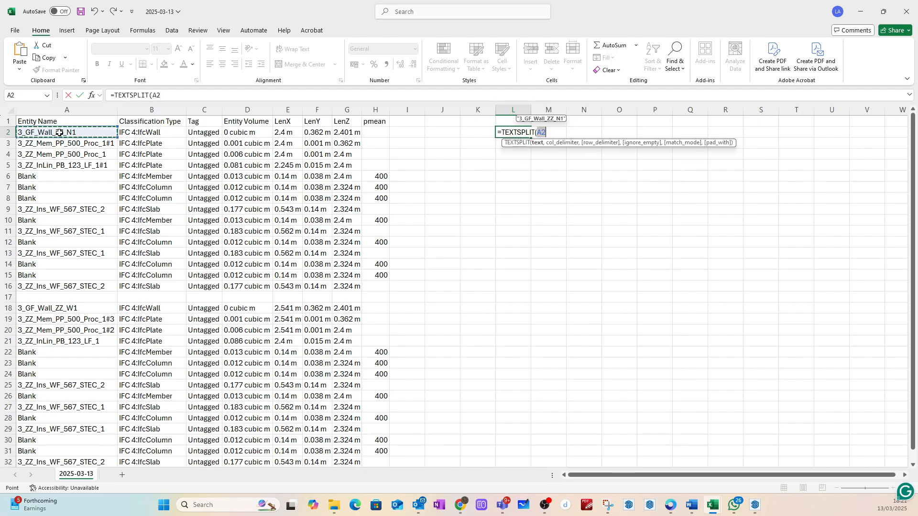
type(",\"_")
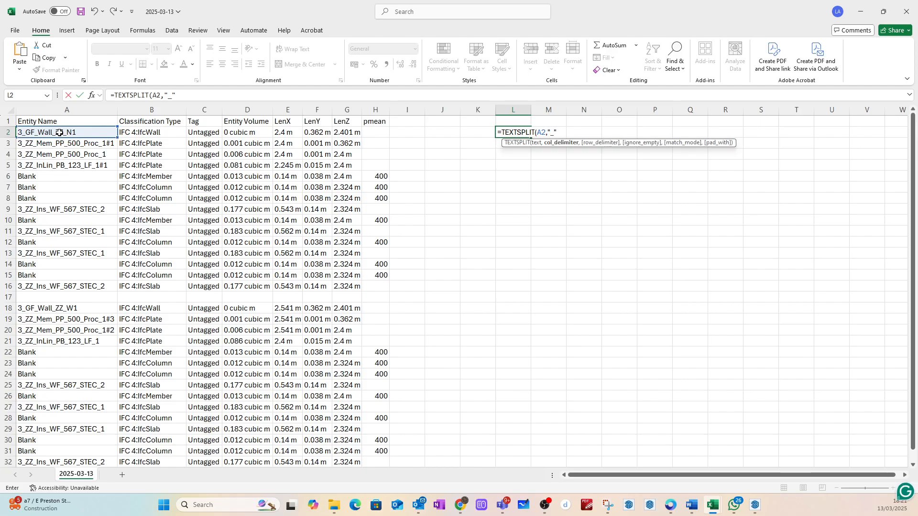
type(")")
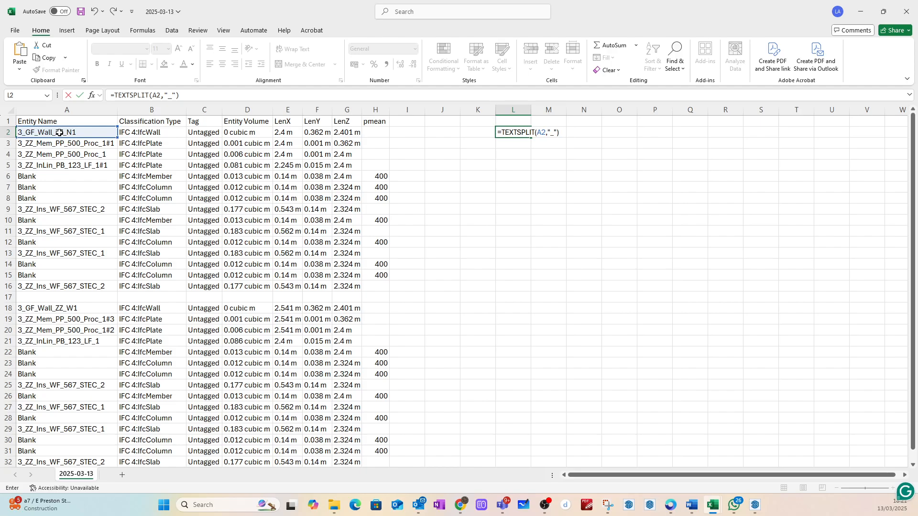
key("Return")
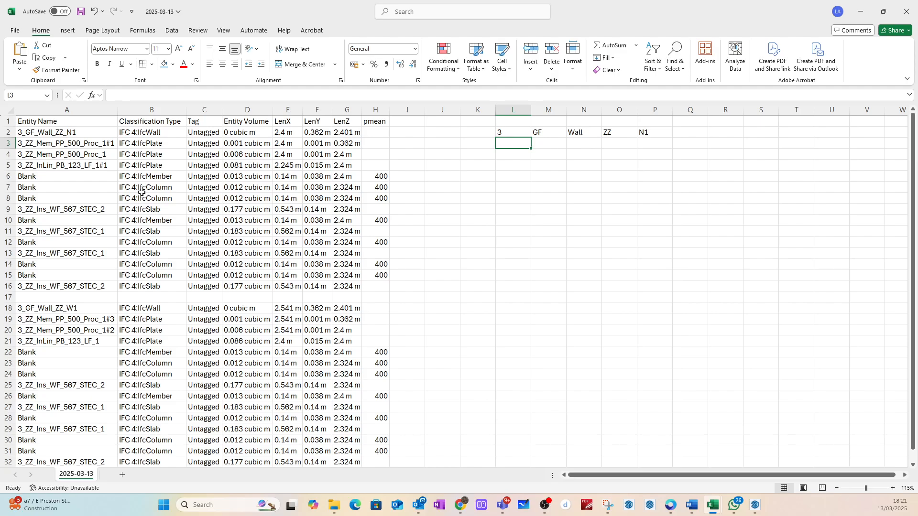
Step: Copy the TEXTSPLIT formula from L2 down column L for the remaining report rows
left_click(61, 133)
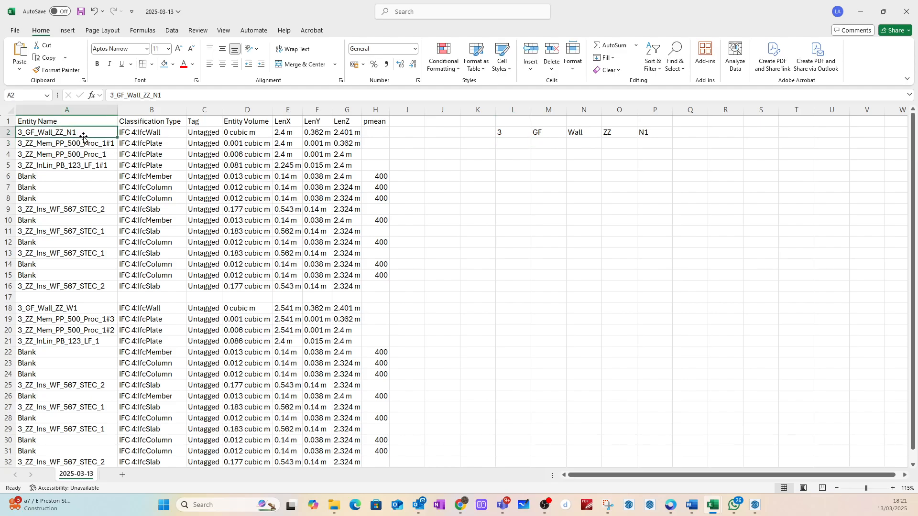
left_click(508, 134)
key("ctrl+c")
left_click_drag(508, 143, 515, 426)
key("ctrl+v")
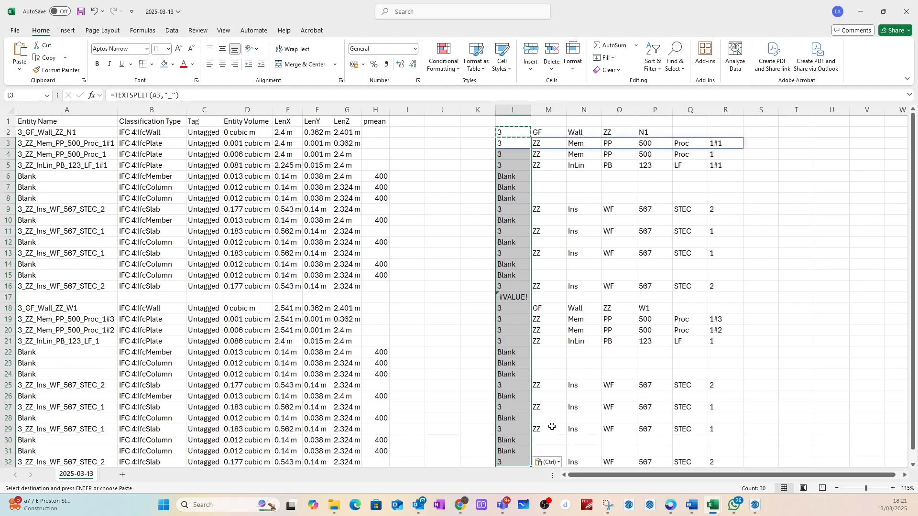
left_click(786, 352)
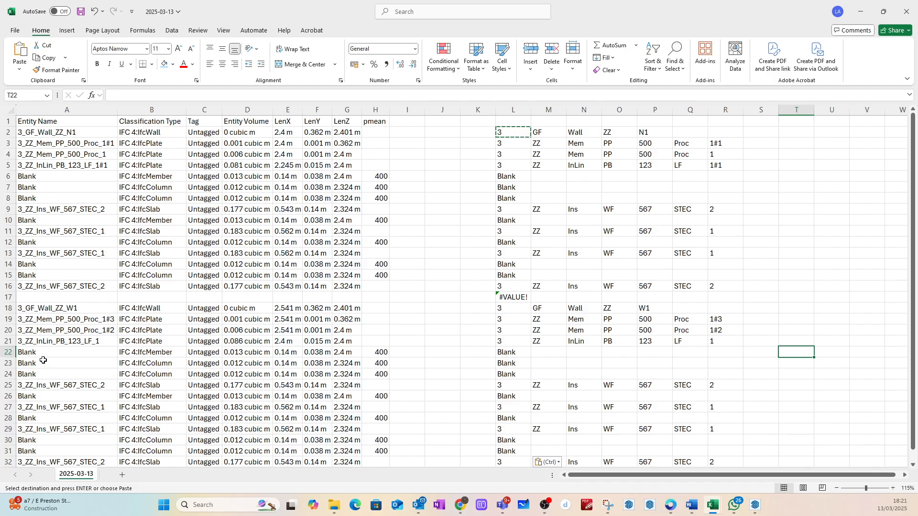
Step: Close the workbook without saving, and rerun the SketchUp report with Definition Name added as the first report attribute
left_click(906, 11)
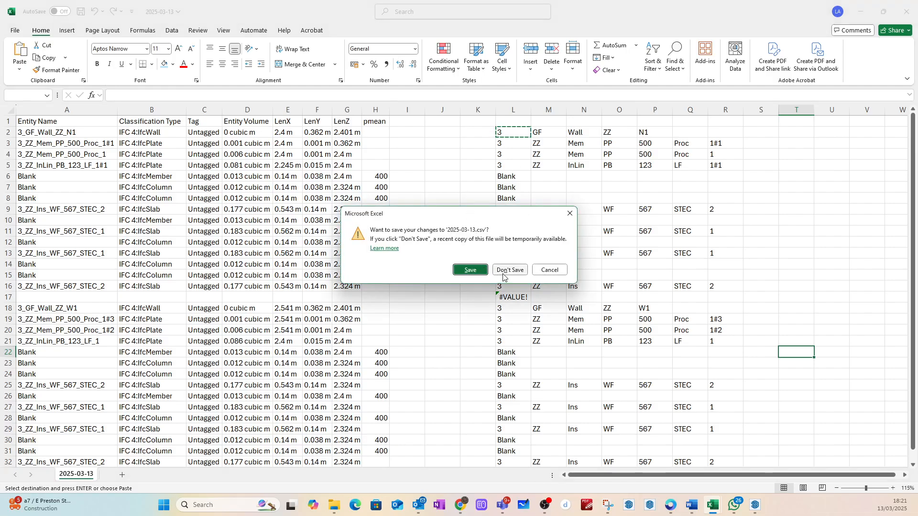
left_click(504, 270)
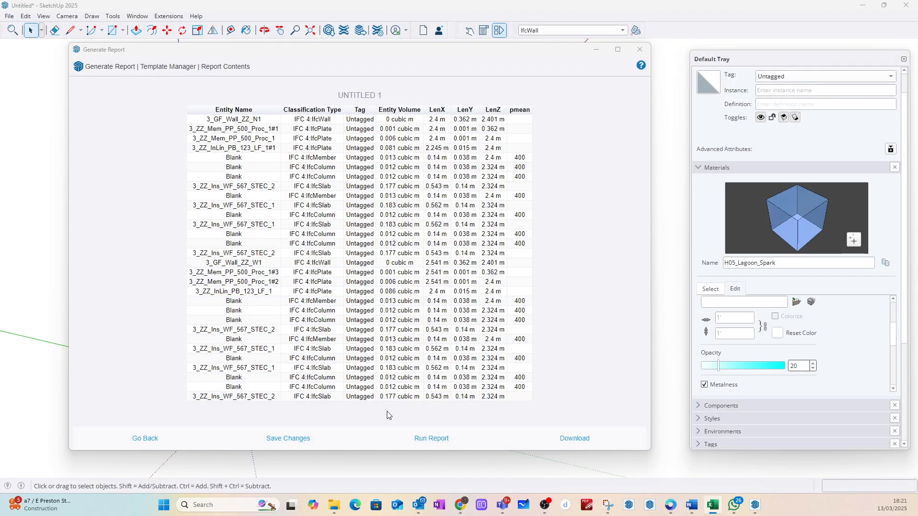
left_click(171, 439)
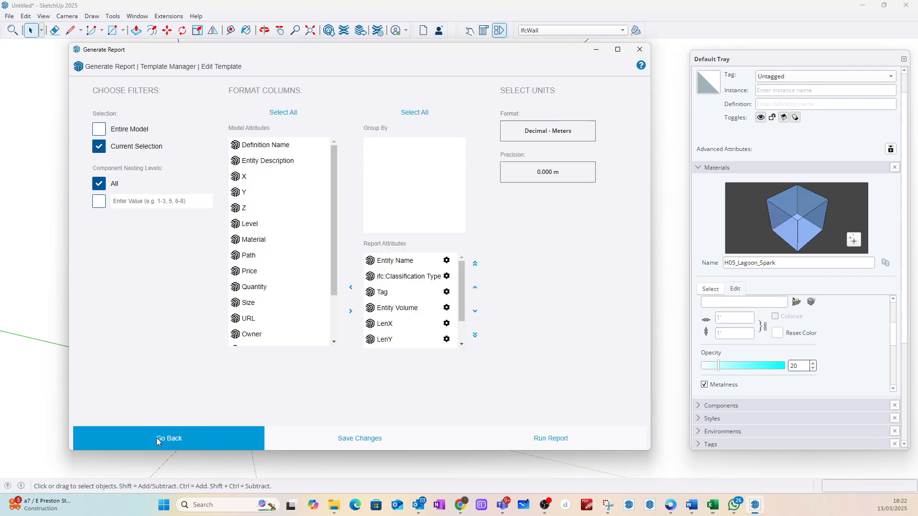
left_click_drag(281, 146, 409, 261)
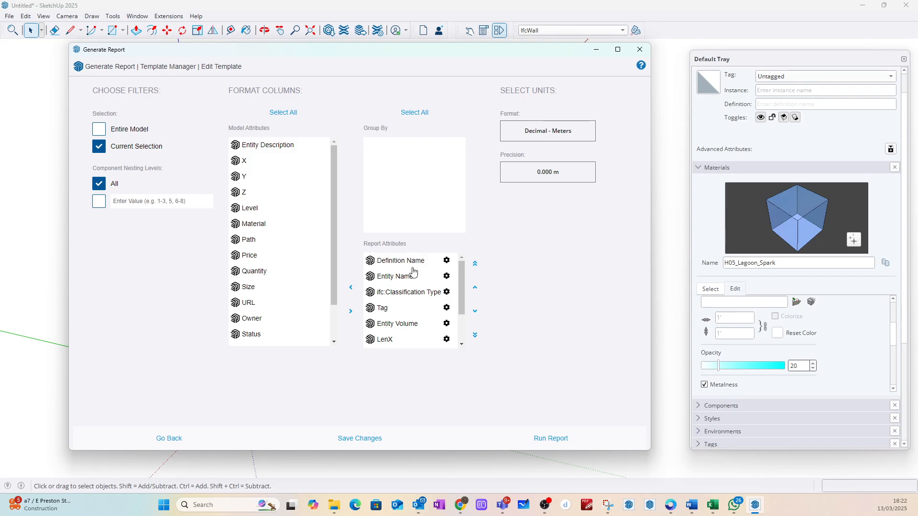
left_click(546, 441)
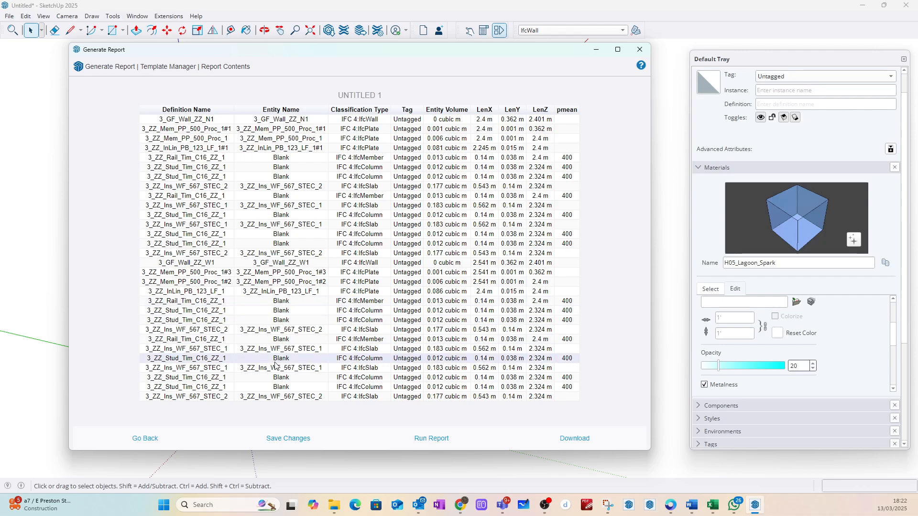
Step: Remove Entity Name from the report attributes and run the report again
left_click(163, 439)
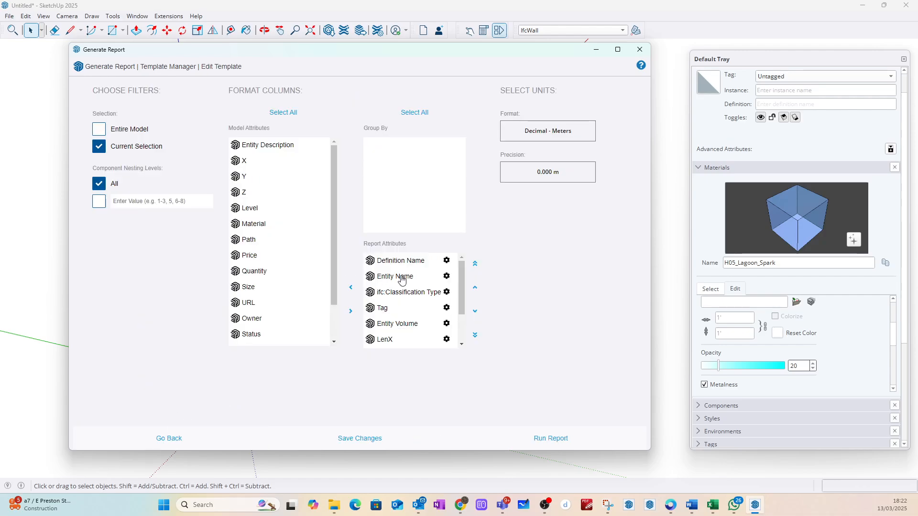
left_click_drag(402, 280, 324, 233)
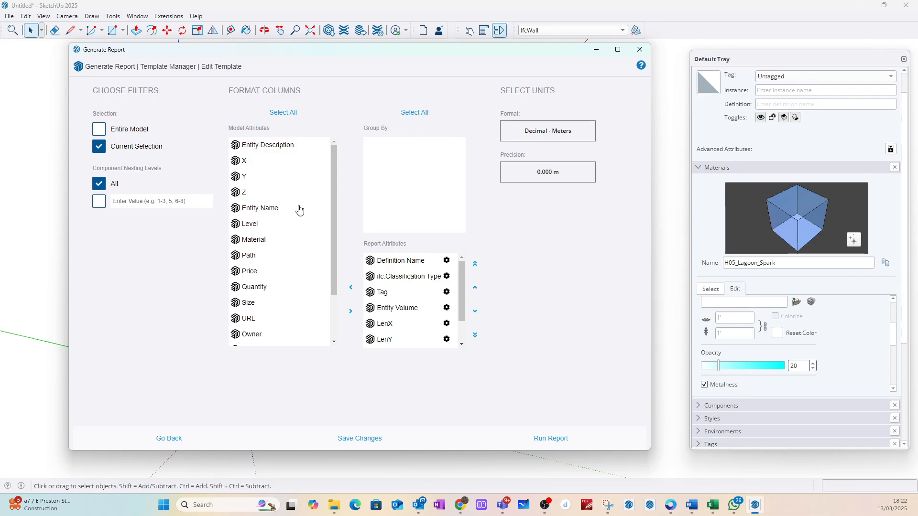
left_click(552, 438)
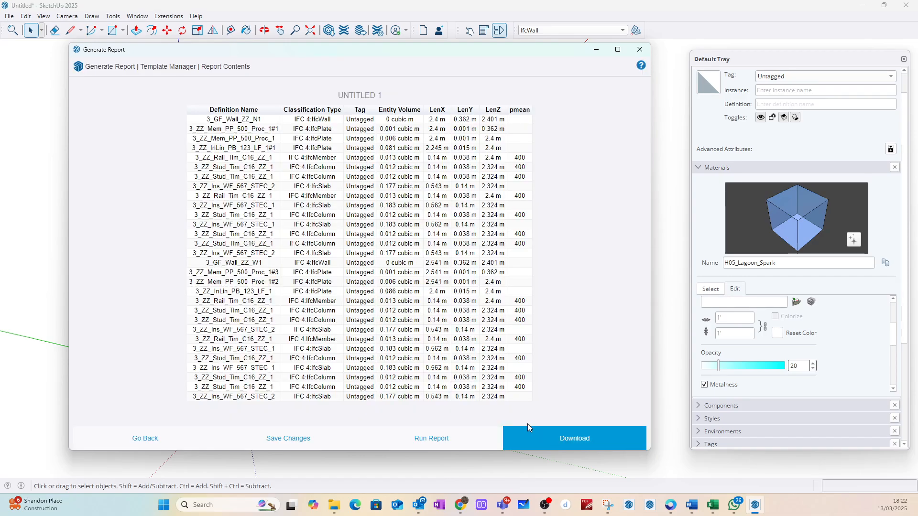
Step: Download the report to the OneDrive Documents folder as 2025-03-13 and open it in Excel
left_click(560, 443)
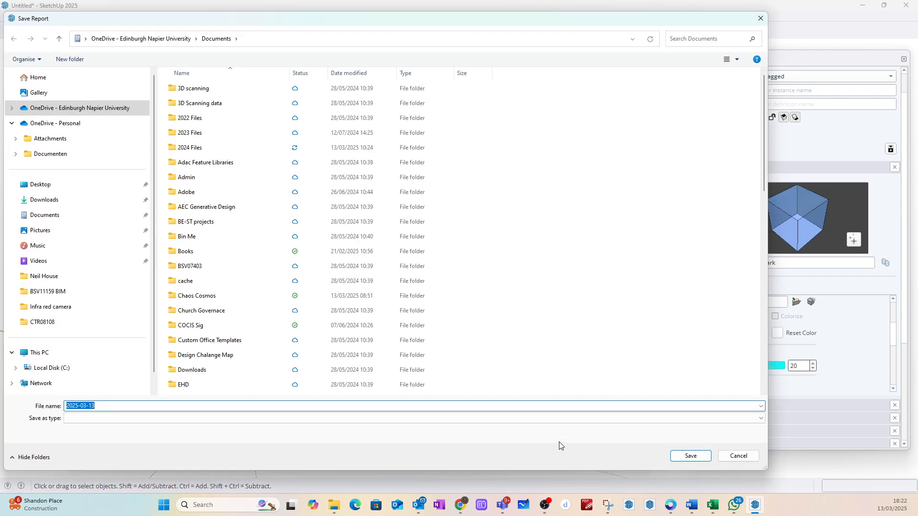
scroll(234, 243, "down", 7)
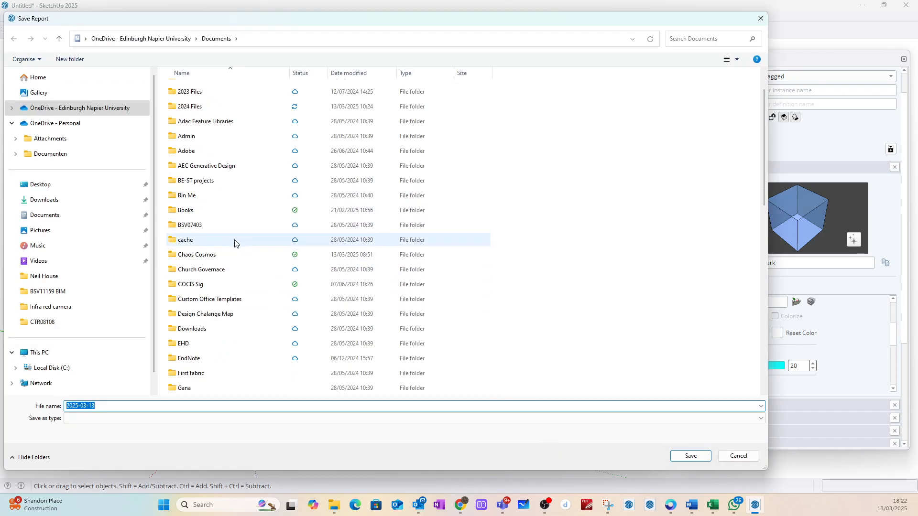
scroll(234, 246, "down", 5)
left_click(673, 458)
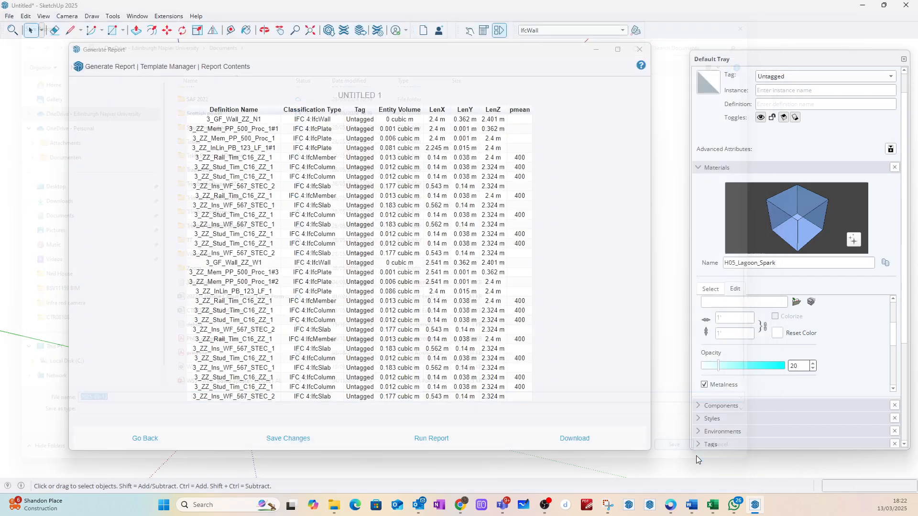
left_click(462, 264)
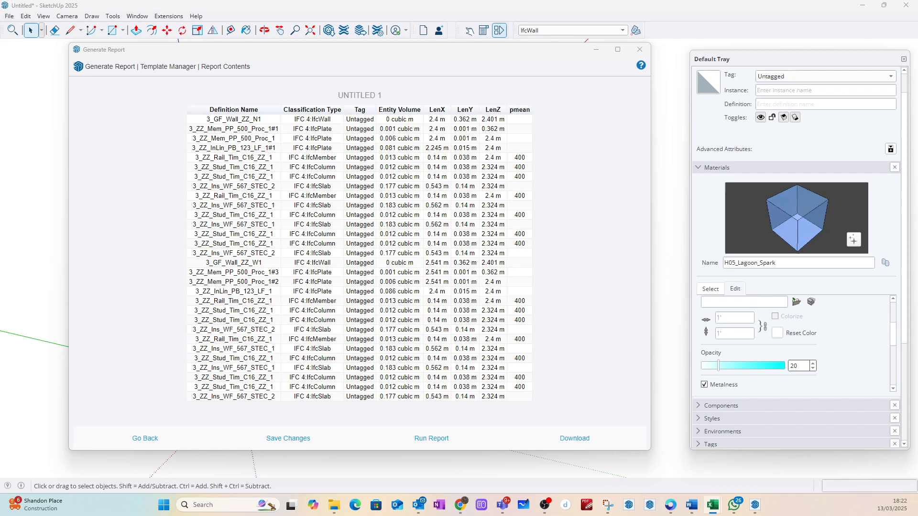
Step: Maximize the Excel window and fit the widths of columns A to I to their contents
left_click_drag(429, 175, 429, 49)
left_click(688, 51)
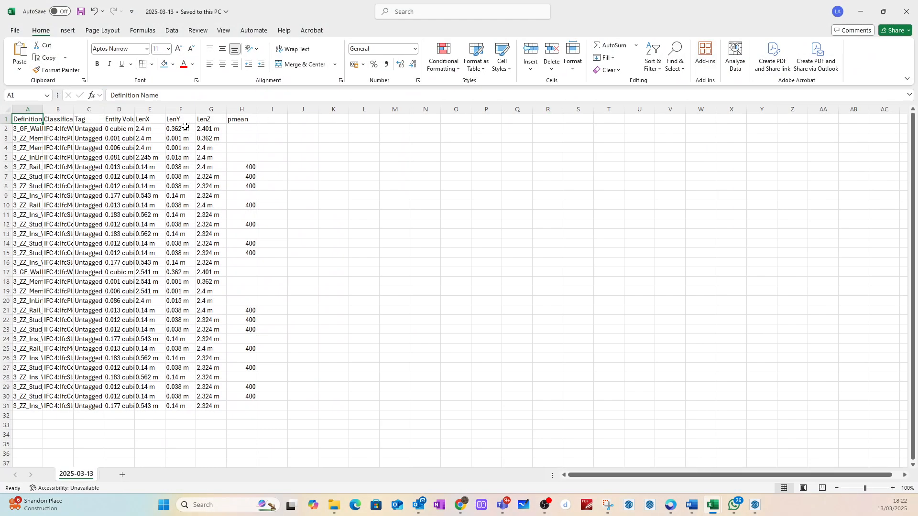
left_click(363, 158)
left_click_drag(43, 113, 236, 106)
double_click(234, 106)
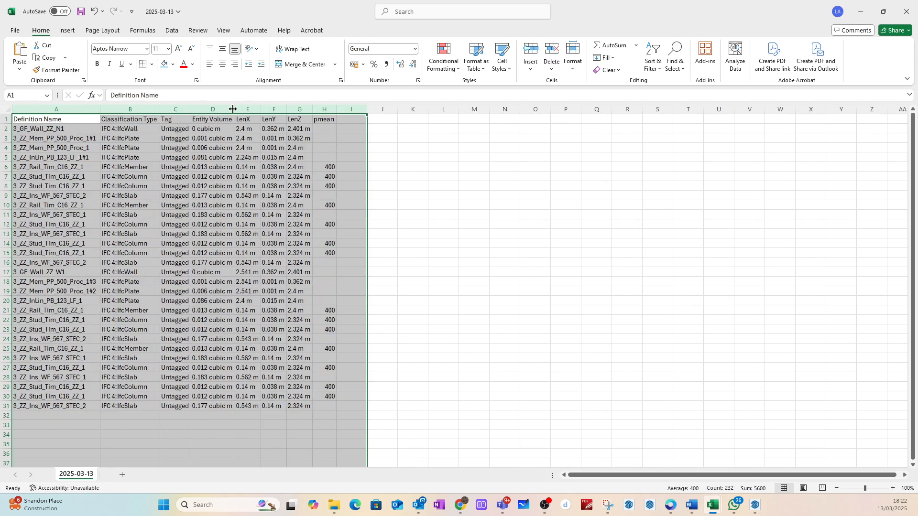
left_click(535, 205)
scroll(41, 149, "up", 1, "ctrl")
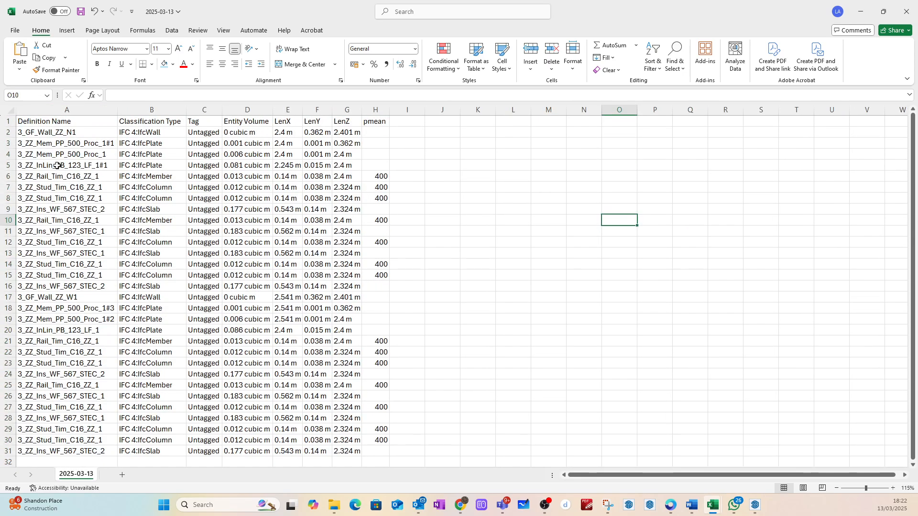
Step: Insert a blank row above the 3_GF_Wall_ZZ_N1 row and another above the 3_GF_Wall_ZZ_W1 row
right_click(8, 132)
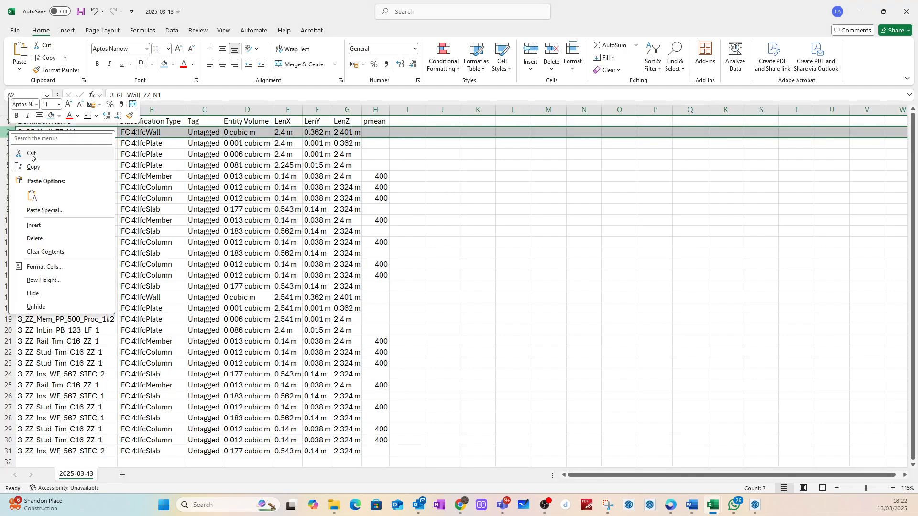
left_click(34, 225)
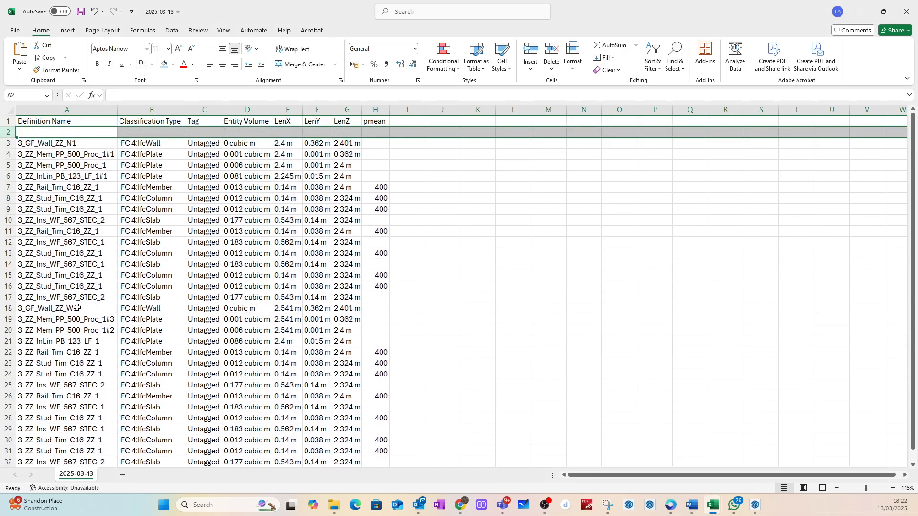
left_click(8, 308)
right_click(8, 309)
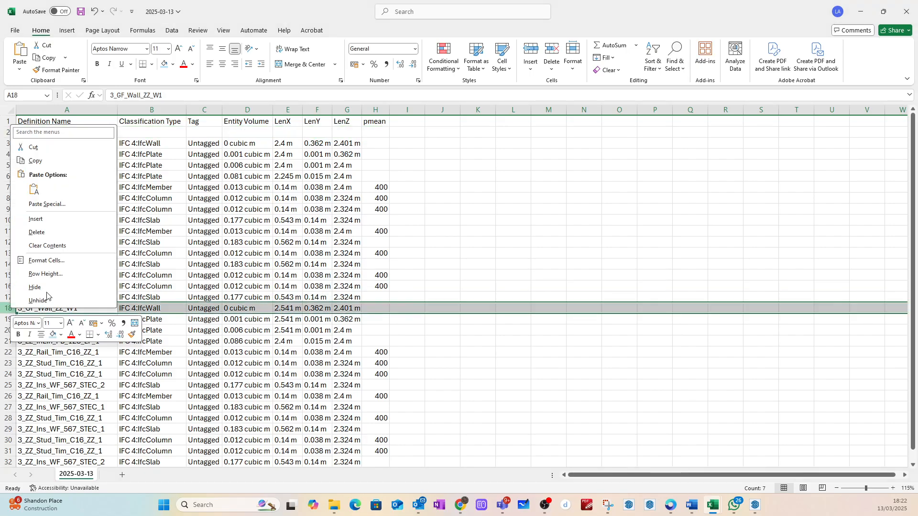
left_click(36, 219)
left_click(475, 230)
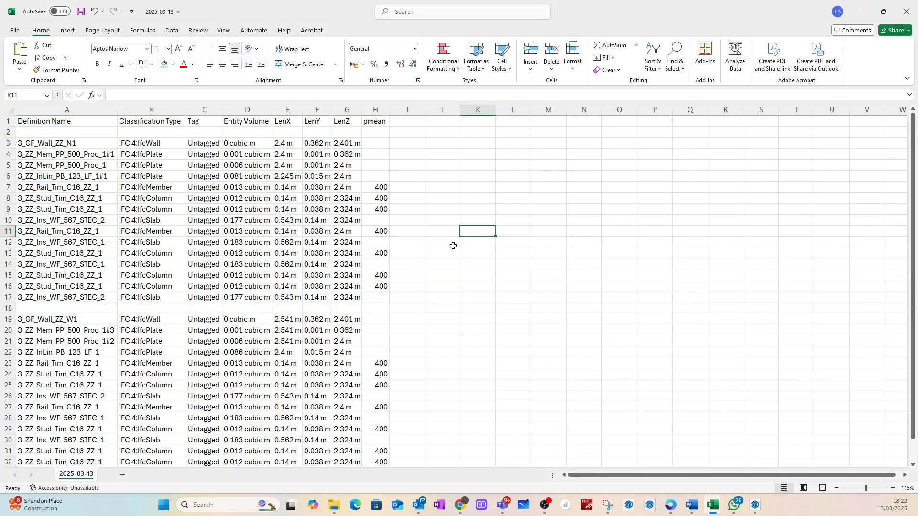
Step: Split the definition name in A3 at its underscores by entering =TEXTSPLIT(A3,"_") in cell L3
scroll(390, 268, "down", 1)
scroll(397, 258, "up", 1)
left_click(502, 141)
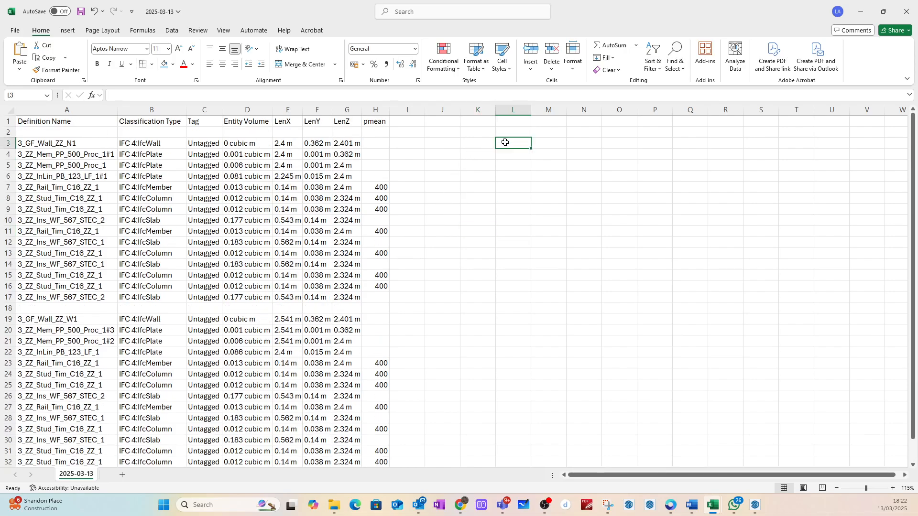
type("=texts")
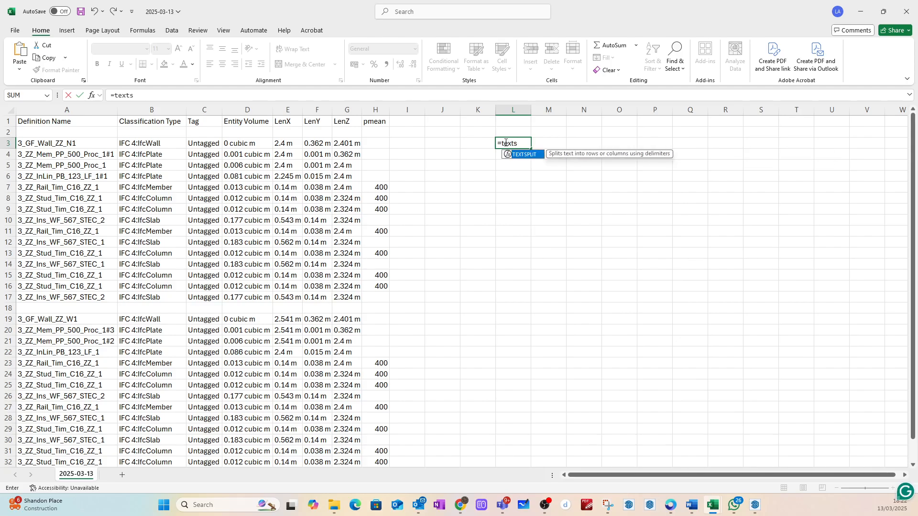
double_click(527, 156)
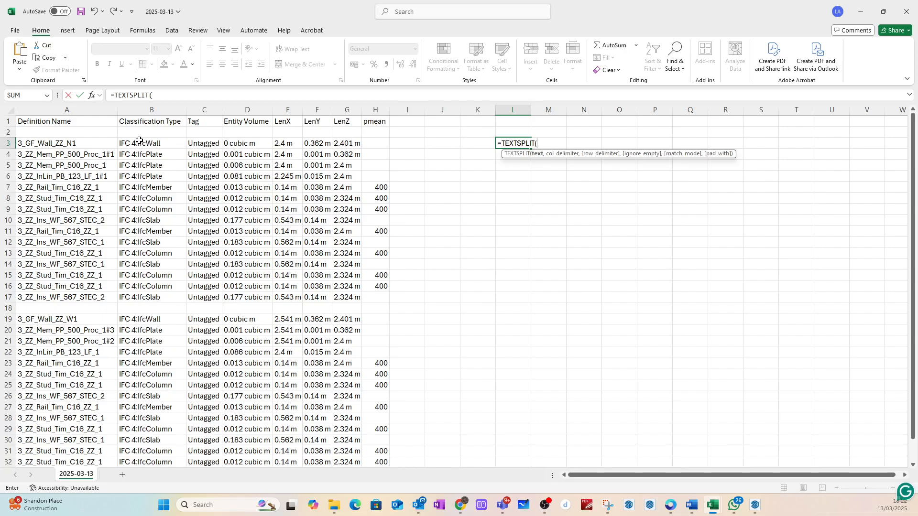
left_click(63, 143)
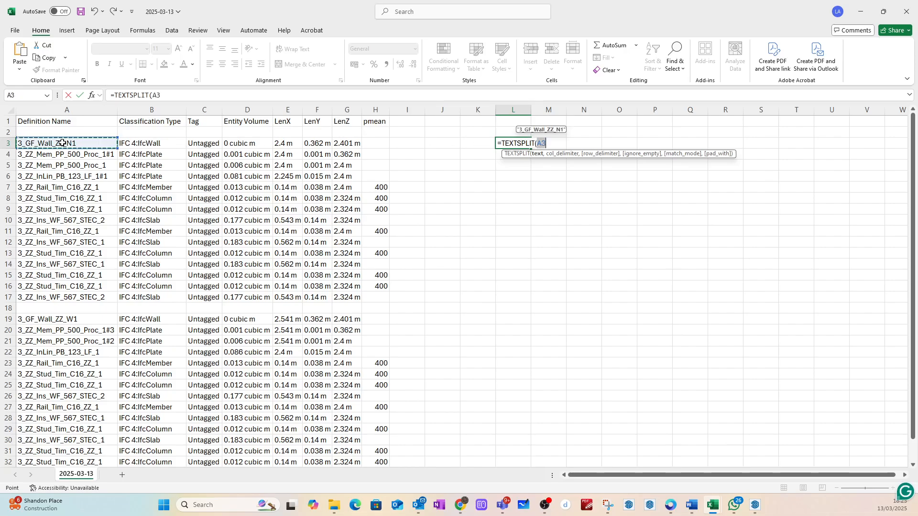
type(",\"_")
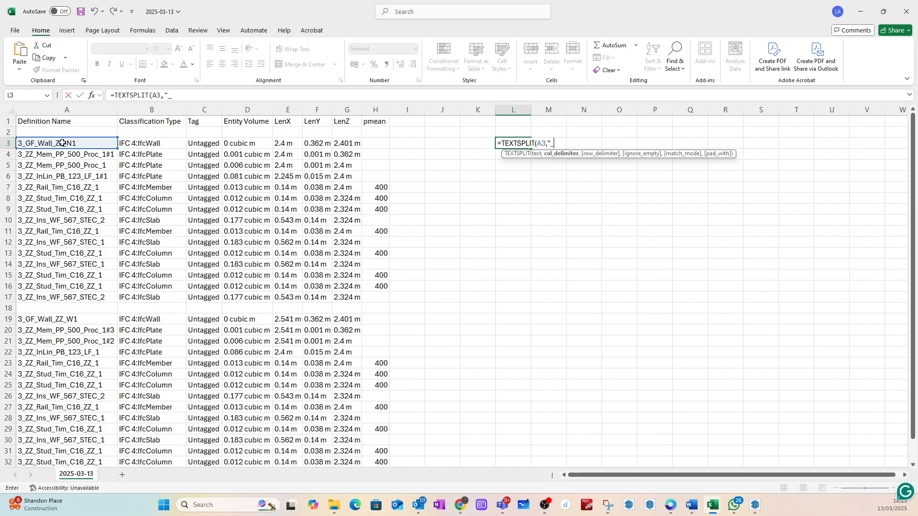
type("\")")
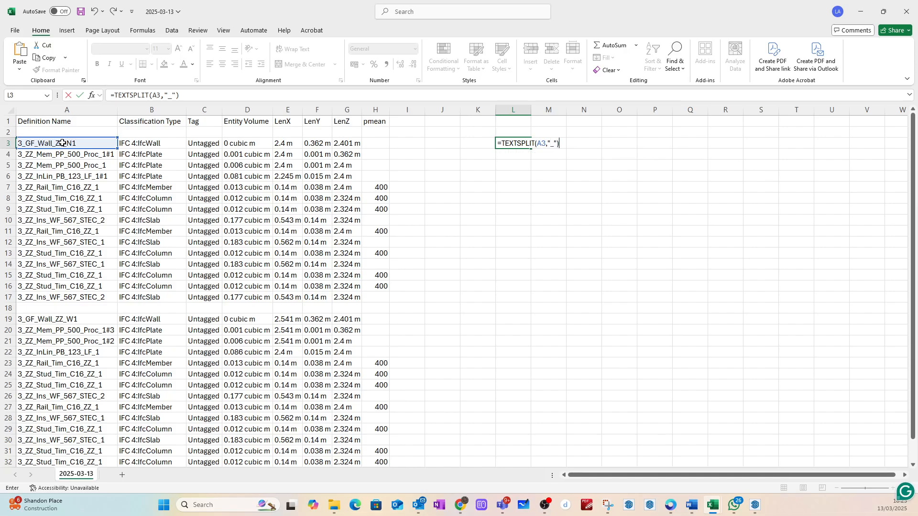
key("Return")
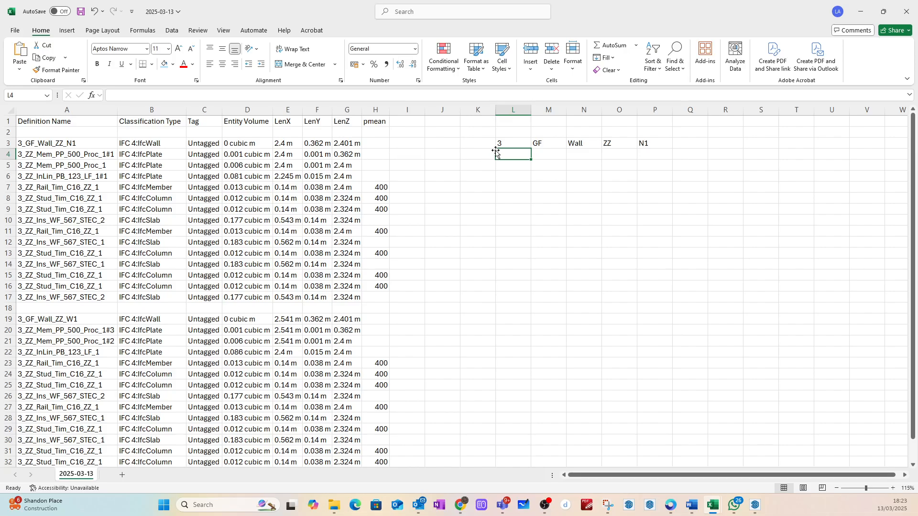
Step: Copy the TEXTSPLIT formula from L3 down to L4:L33 and clear it from L18 in the blank row
left_click(514, 144)
key("ctrl+c")
left_click_drag(516, 154, 521, 449)
key("ctrl+v")
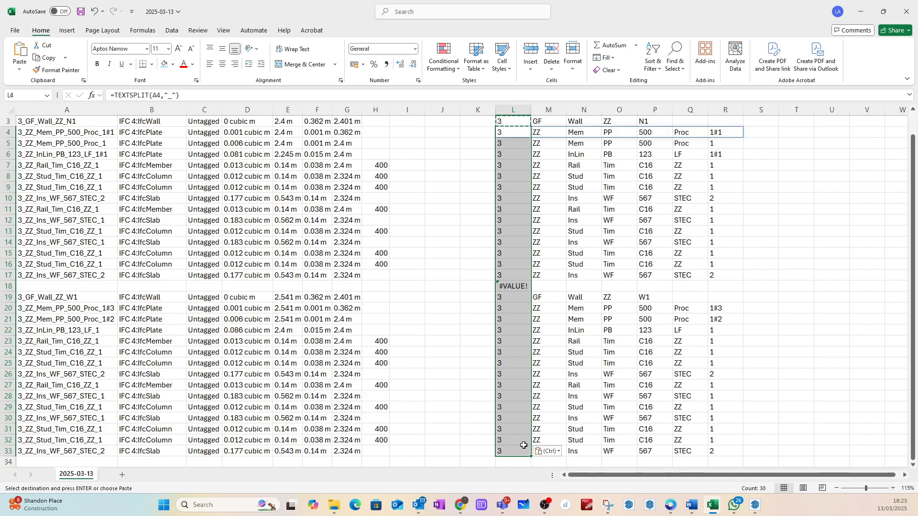
left_click(506, 286)
key("Delete")
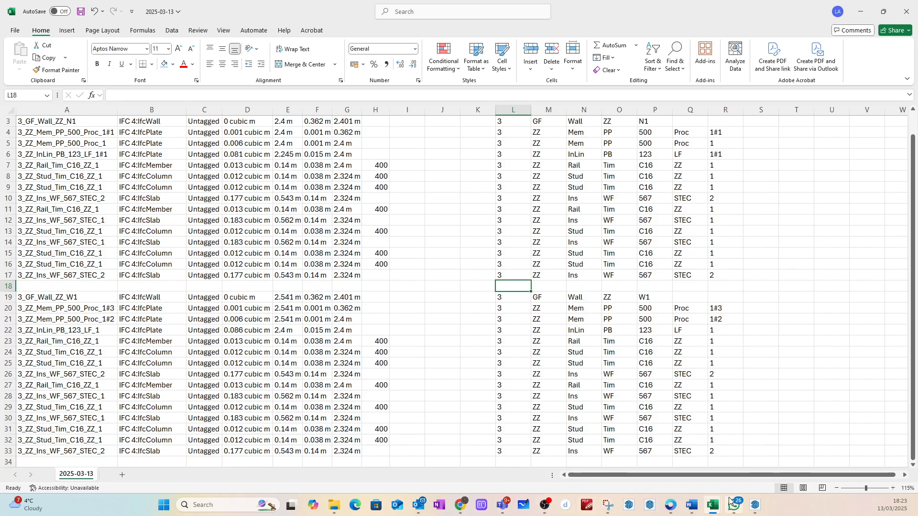
Step: In Chrome, open the course's "Bim Data collection, sorting and filtering – final video" link, pause the video and minimize the browser
mouse_move(719, 509)
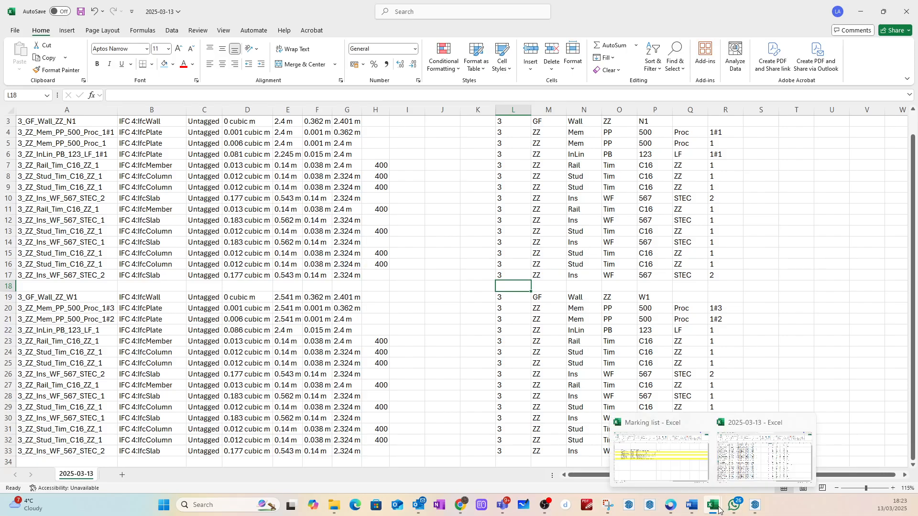
mouse_move(699, 445)
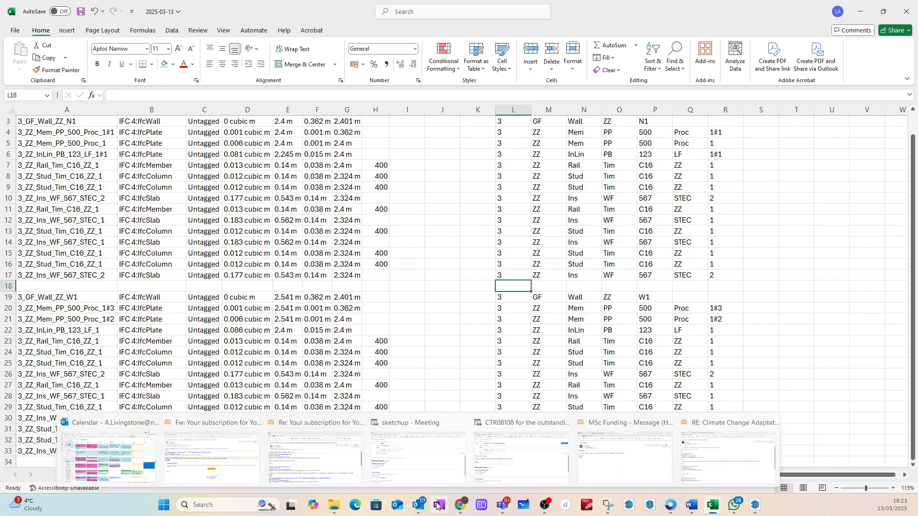
mouse_move(456, 508)
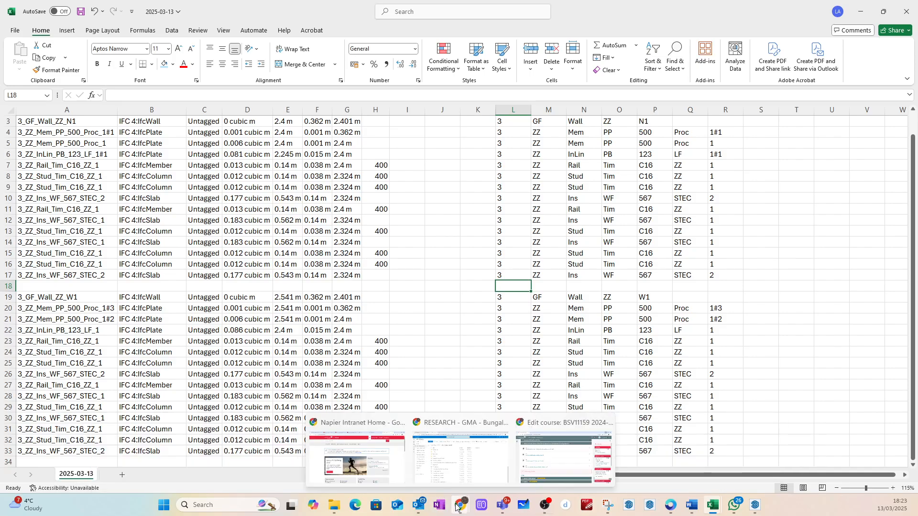
left_click(567, 456)
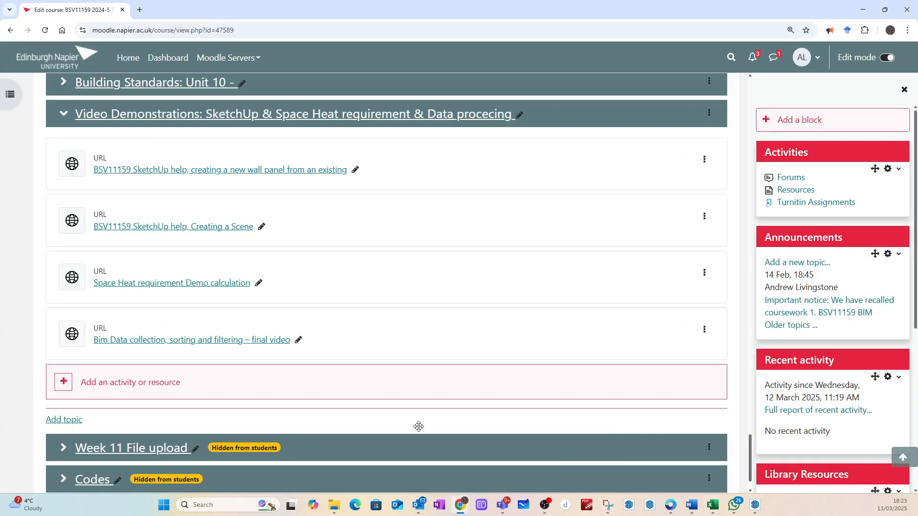
left_click(161, 346)
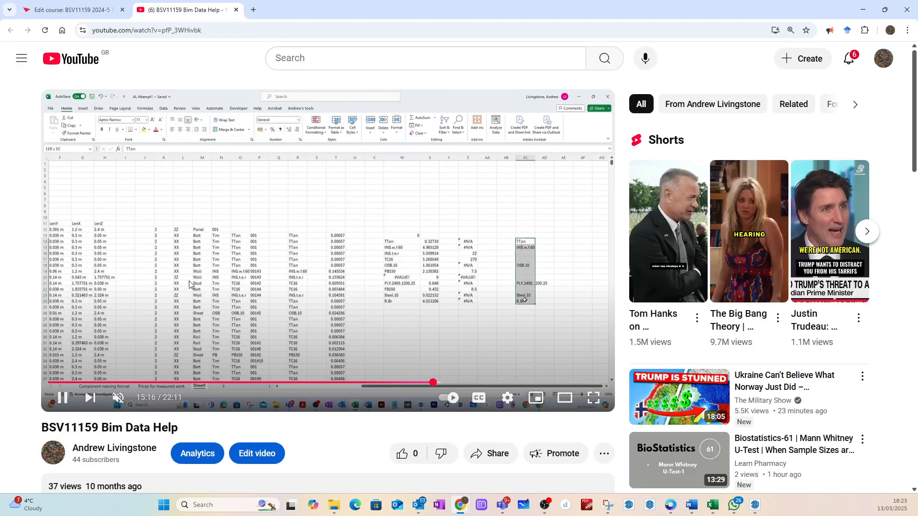
left_click(63, 399)
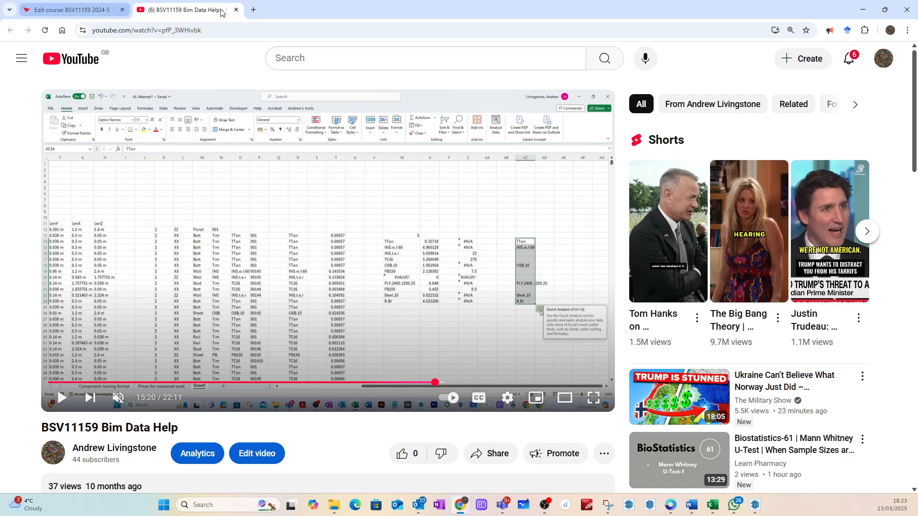
left_click(863, 10)
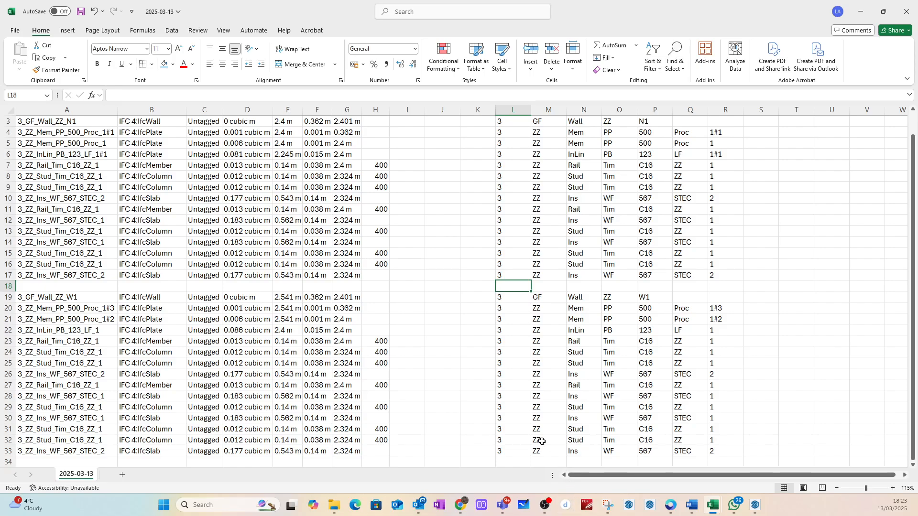
Step: Switch to SketchUp, return from the report contents to the template editor and review the model and report attributes
left_click(755, 505)
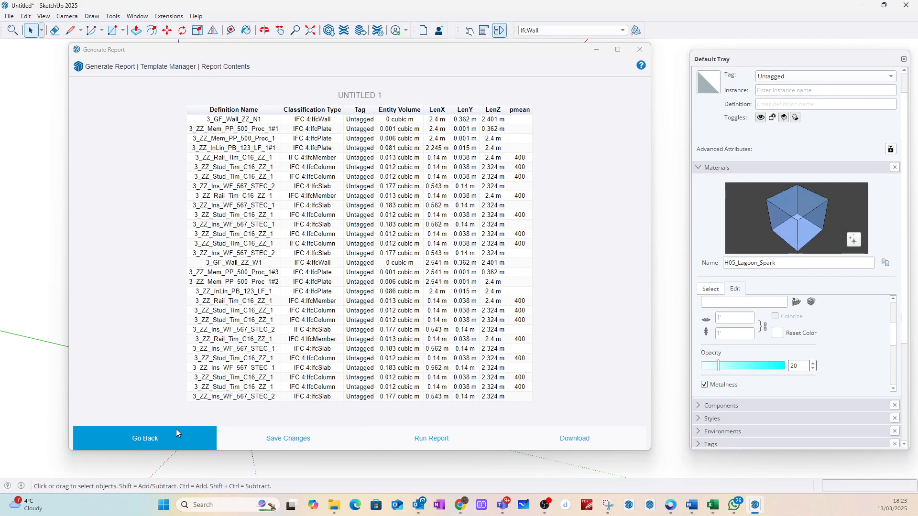
left_click(139, 436)
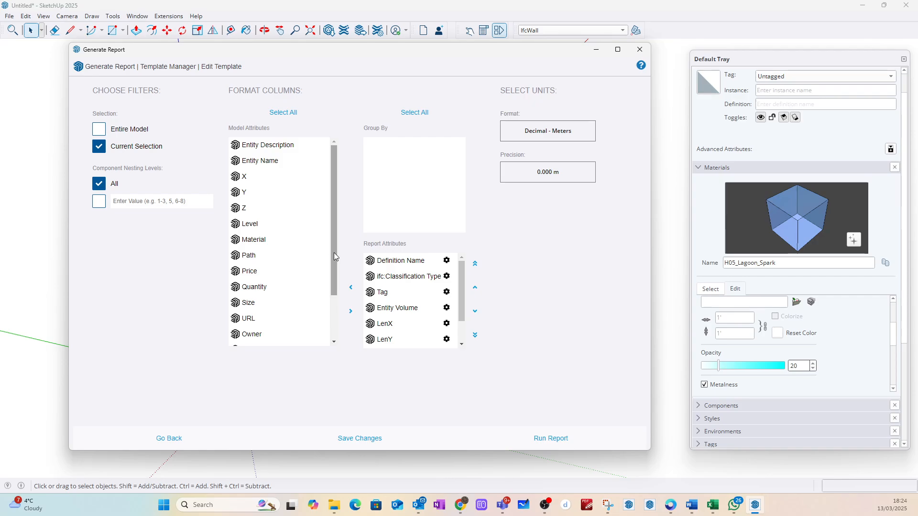
mouse_move(334, 253)
left_mouse_down()
mouse_move(334, 320)
mouse_move(328, 246)
left_mouse_up()
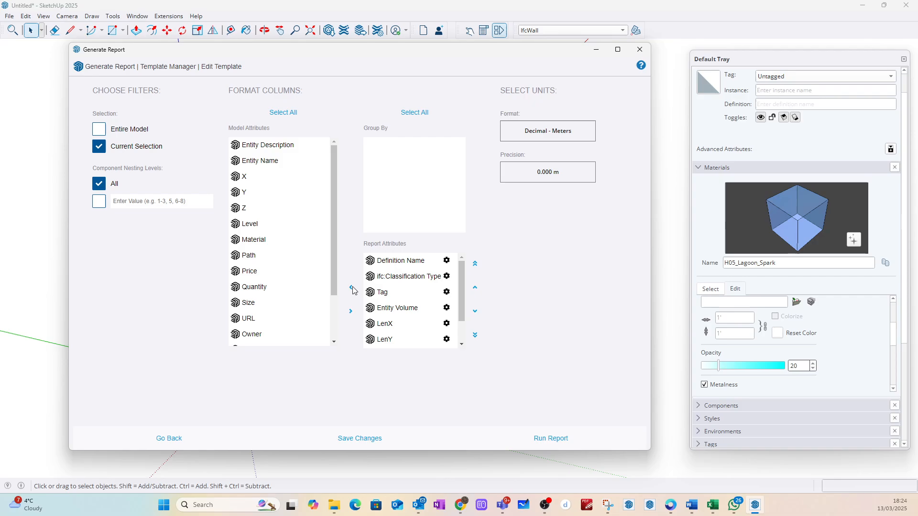
scroll(407, 314, "down", 2)
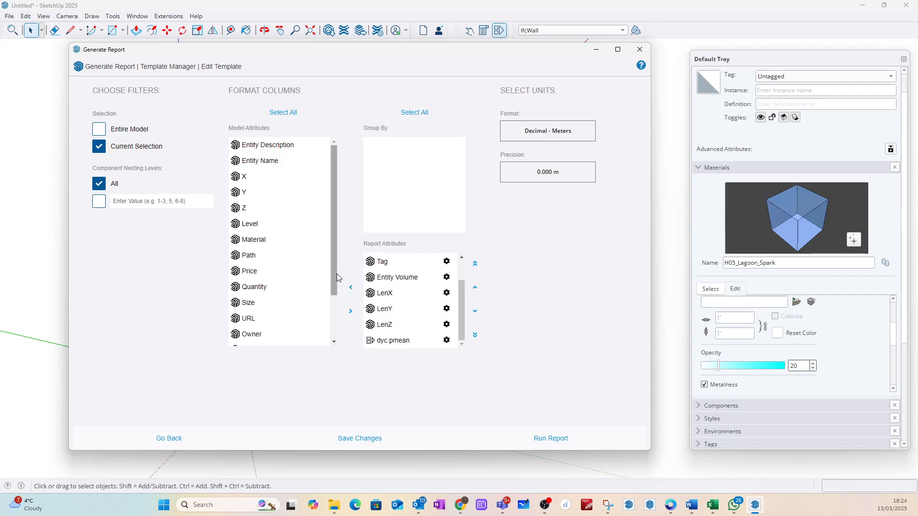
left_click_drag(337, 274, 333, 254)
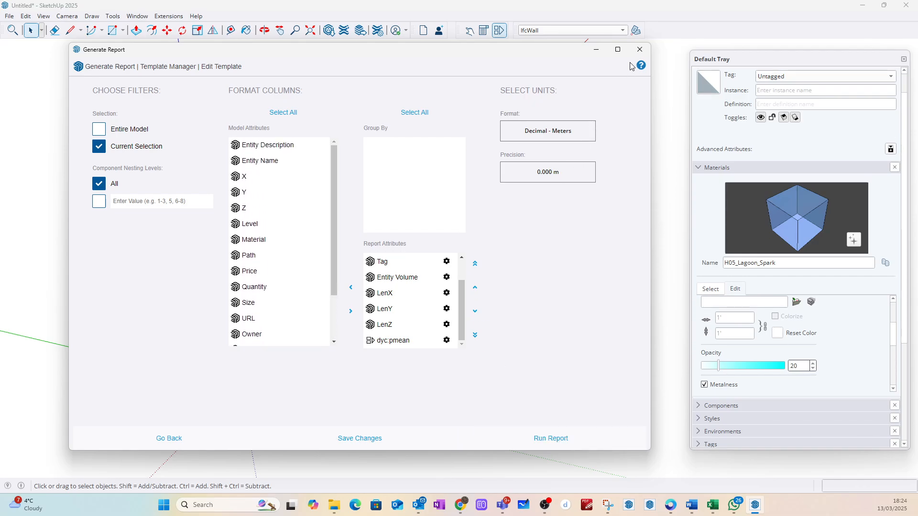
Step: Save the report template's changes, retitle it Class demo, save it to the model and close the report generator
left_click(350, 439)
left_click_drag(271, 145, 218, 144)
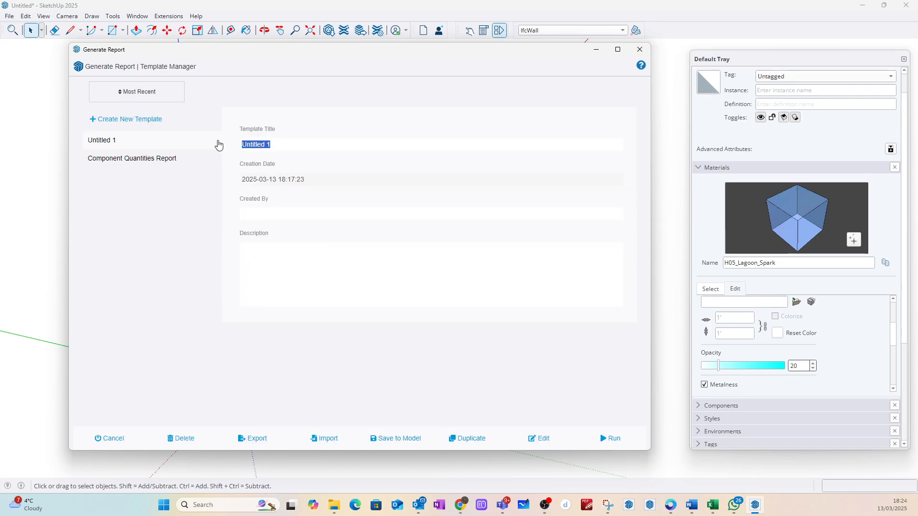
type("Class demo")
left_click(386, 440)
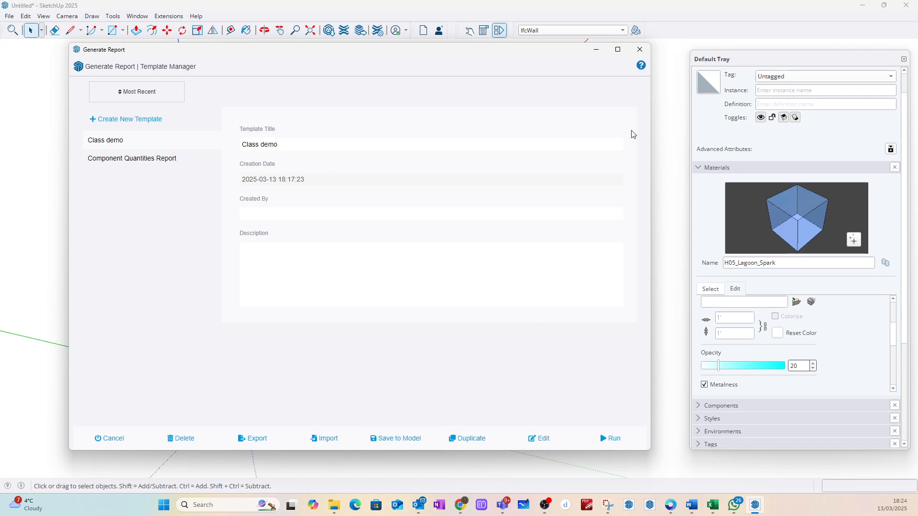
left_click(639, 51)
Step: Deselect everything and examine the wall corner from its inner and outer sides
left_click(364, 159)
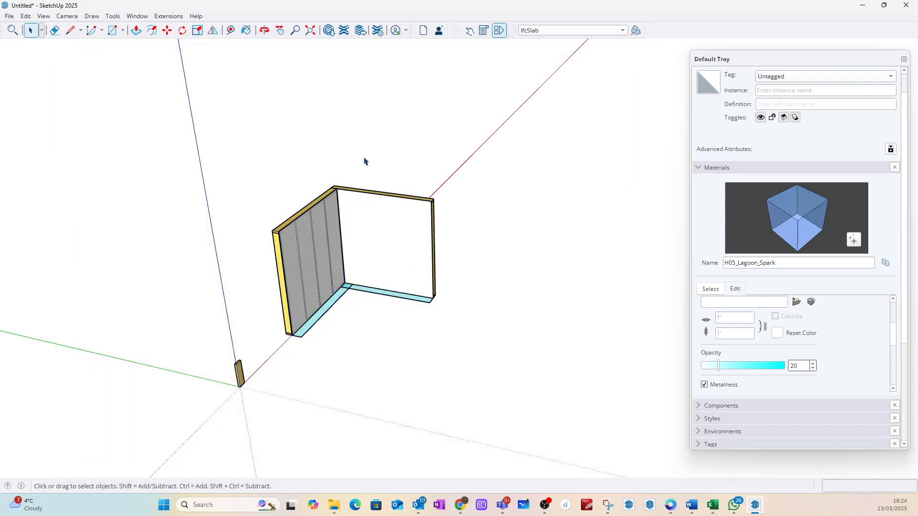
middle_click_drag(389, 131, 192, 186)
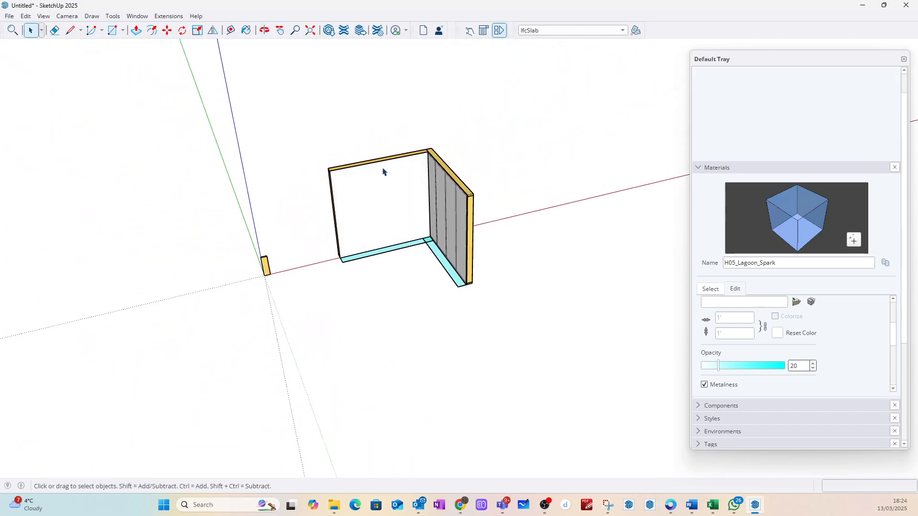
scroll(367, 160, "up", 3)
middle_click_drag(367, 160, 537, 152)
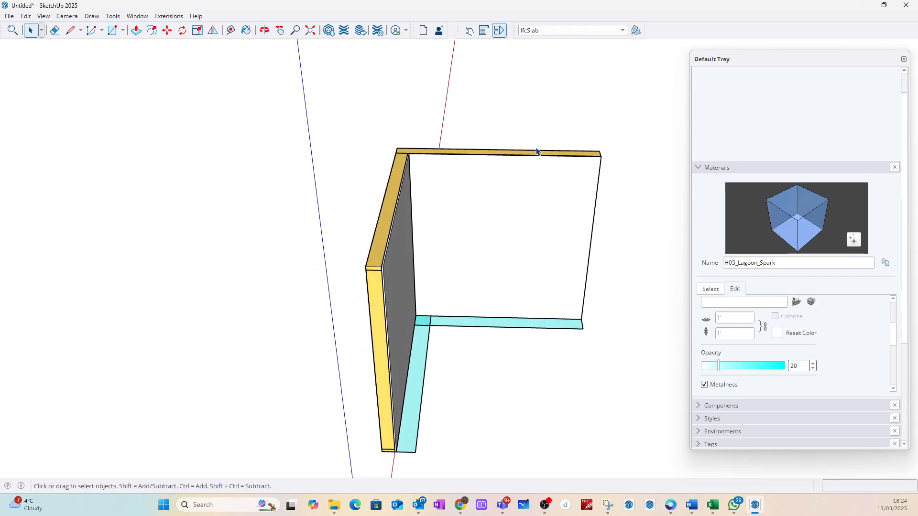
middle_click_drag(358, 178, 547, 164)
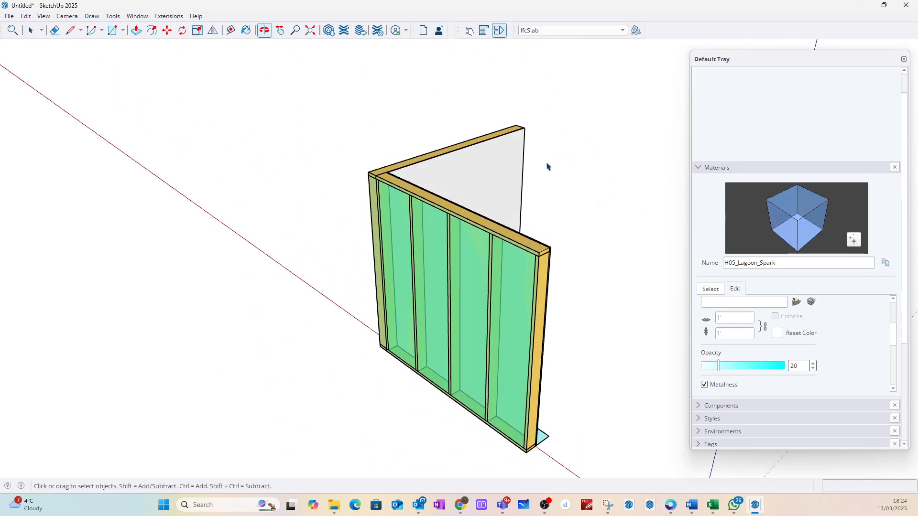